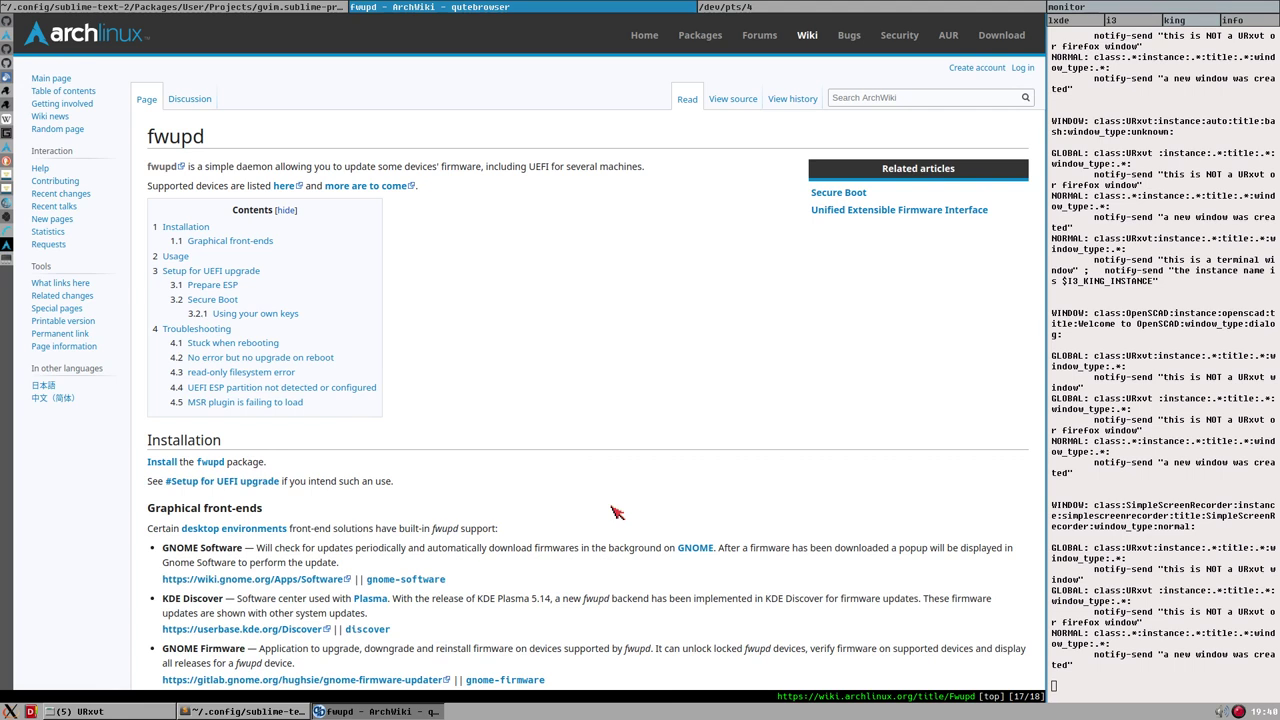
Launch the typiskt typing test in a new URxvt terminal with Super+T.
key(super+t)
Clear the stray letters and restart the typing test with a new word list.
text(rt)
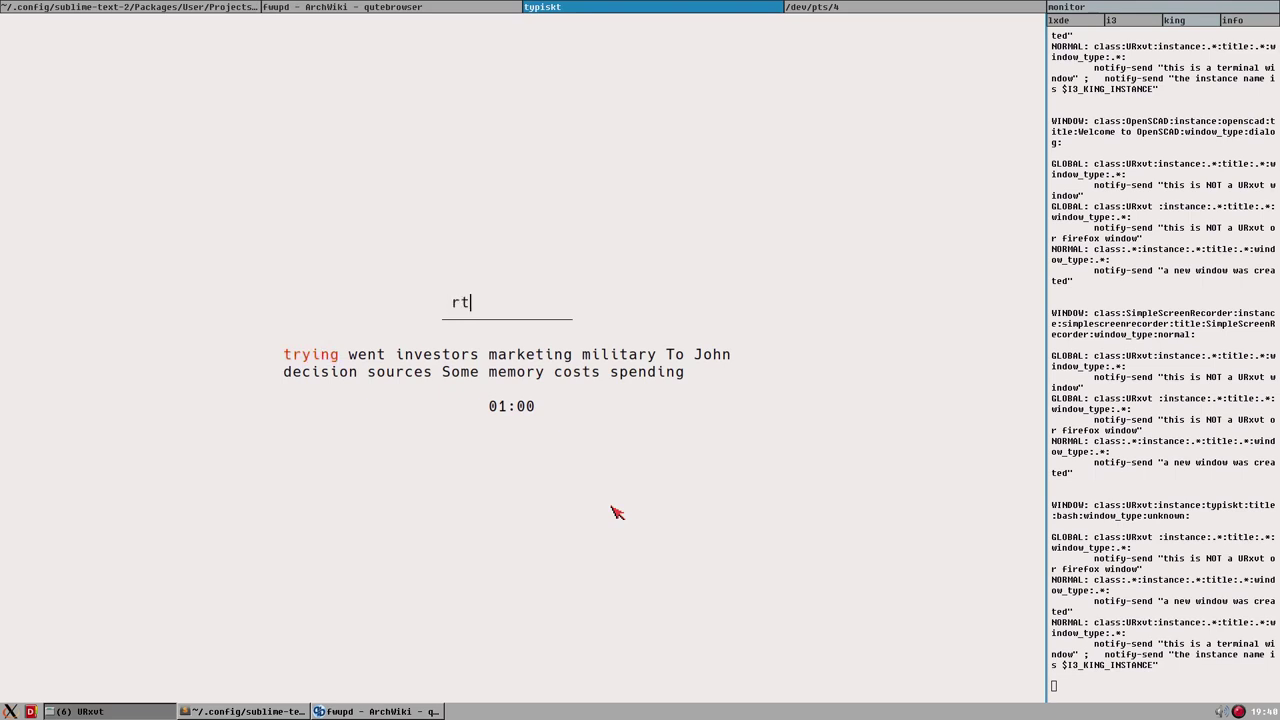
key(BackSpace)
key(BackSpace)
text(trying wwen)
key(BackSpace)
key(BackSpace)
key(BackSpace)
key(Escape)
Type the displayed words, fixing typos, through 'list Street potential firm' with 18 seconds left.
text(pre)
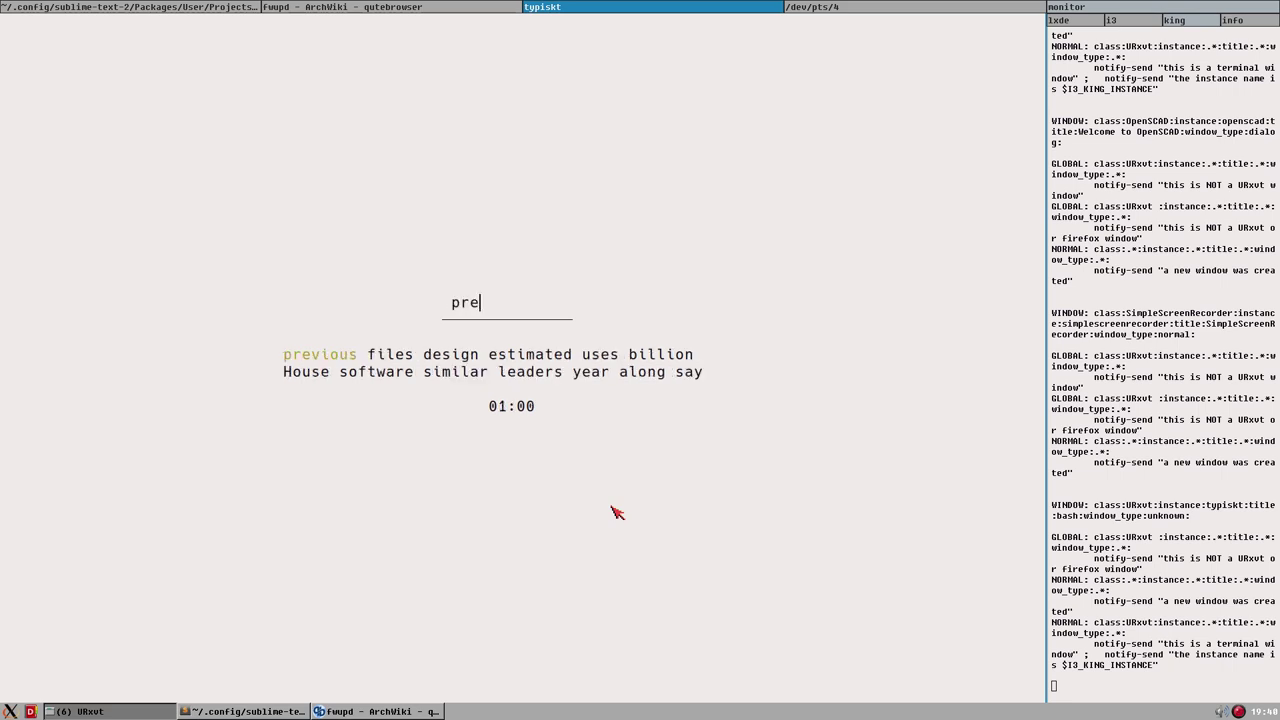
text(vious files de)
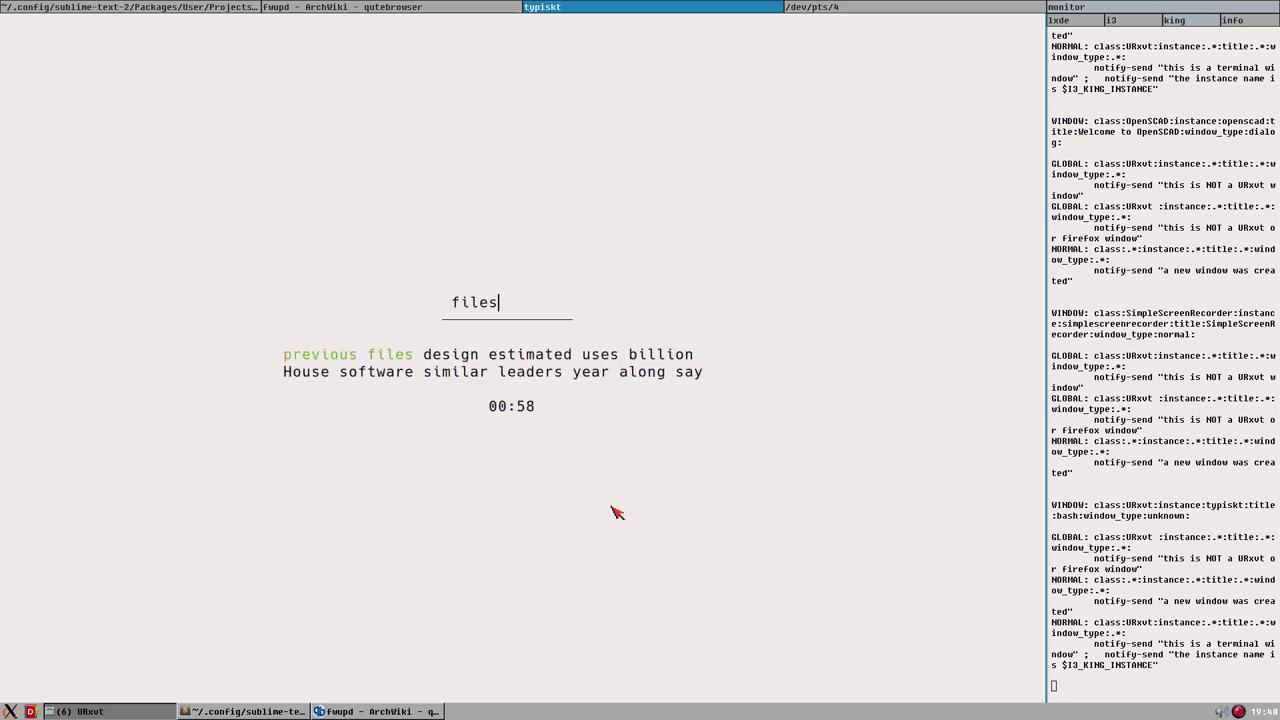
text(sign estimat)
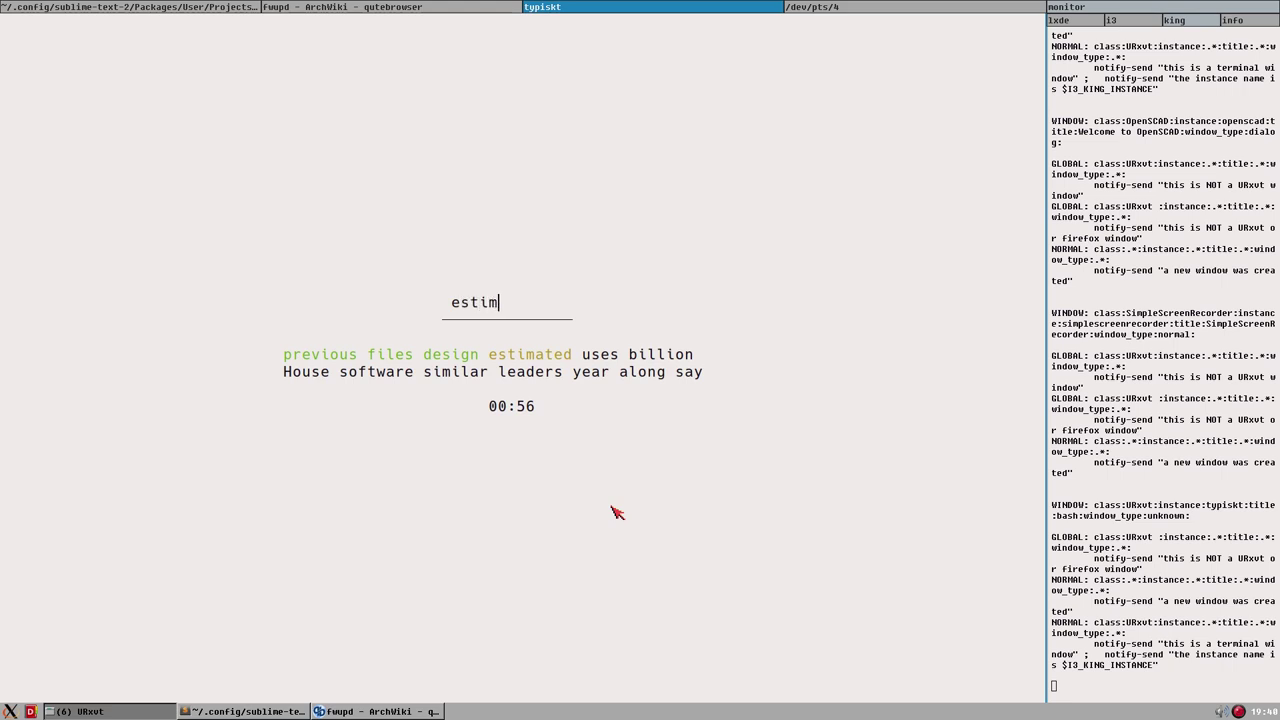
text(ed uses billio)
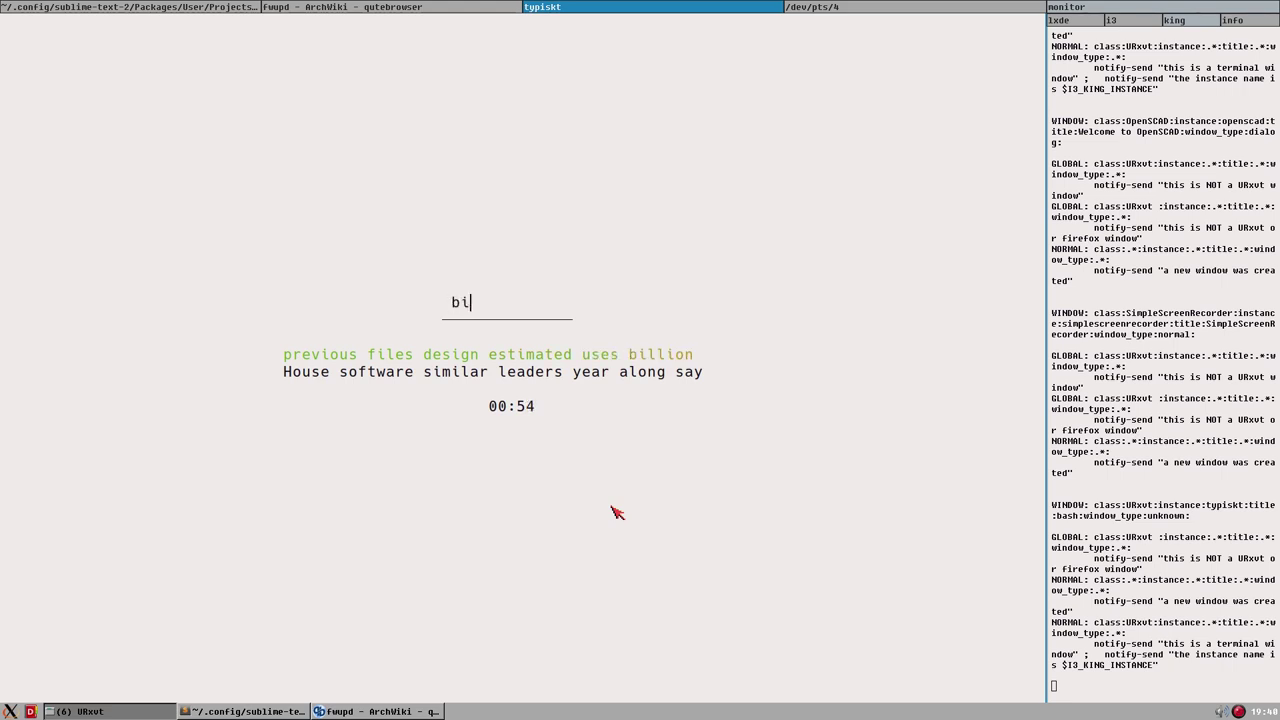
text(n House s)
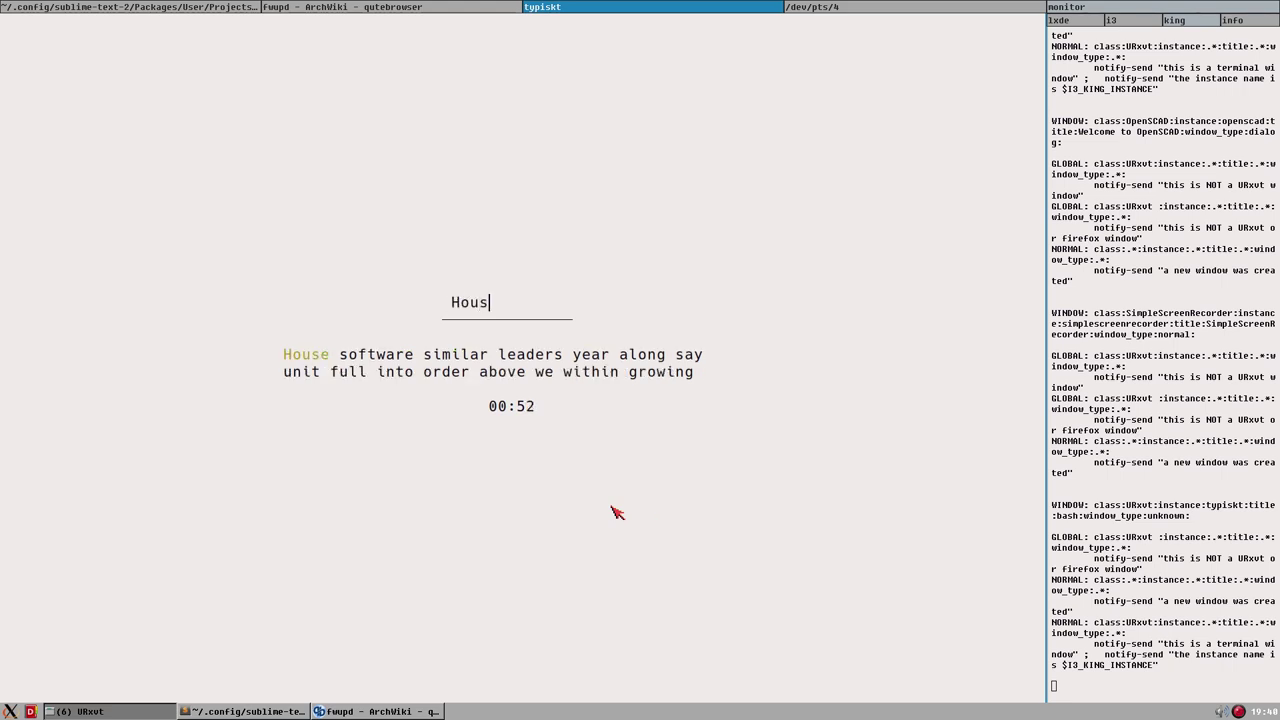
text(oftware similar lea)
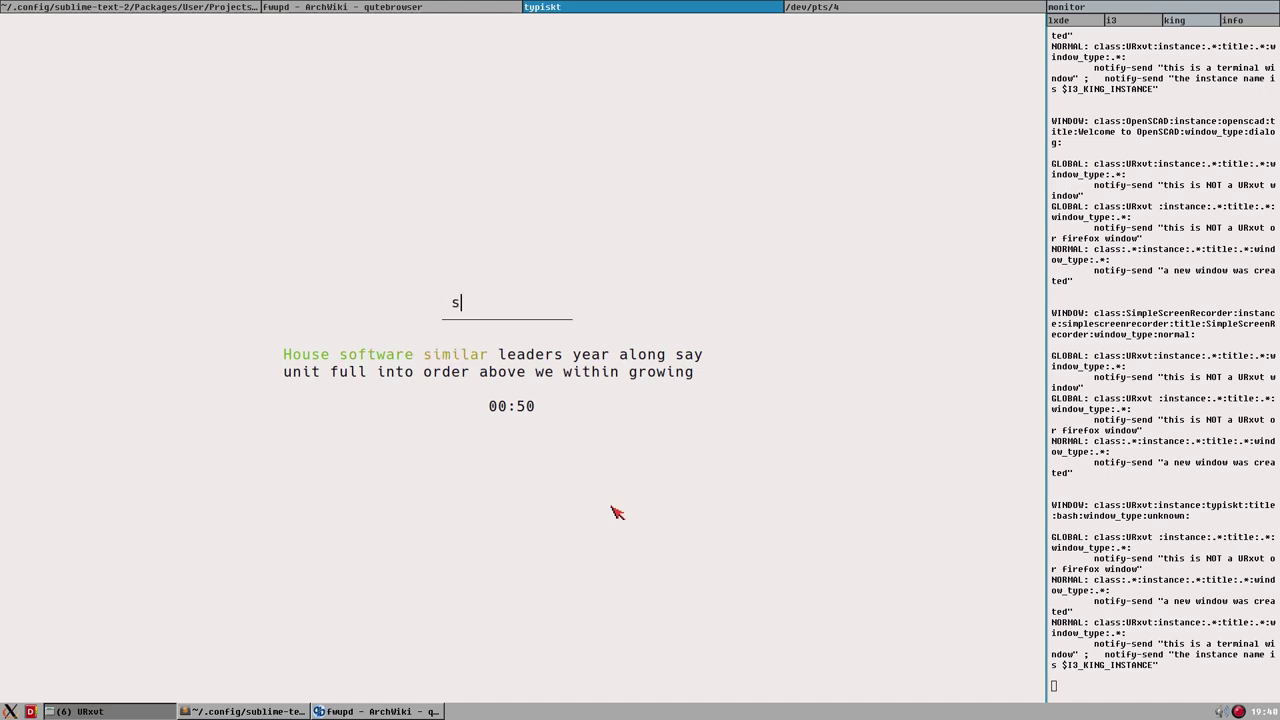
text(der)
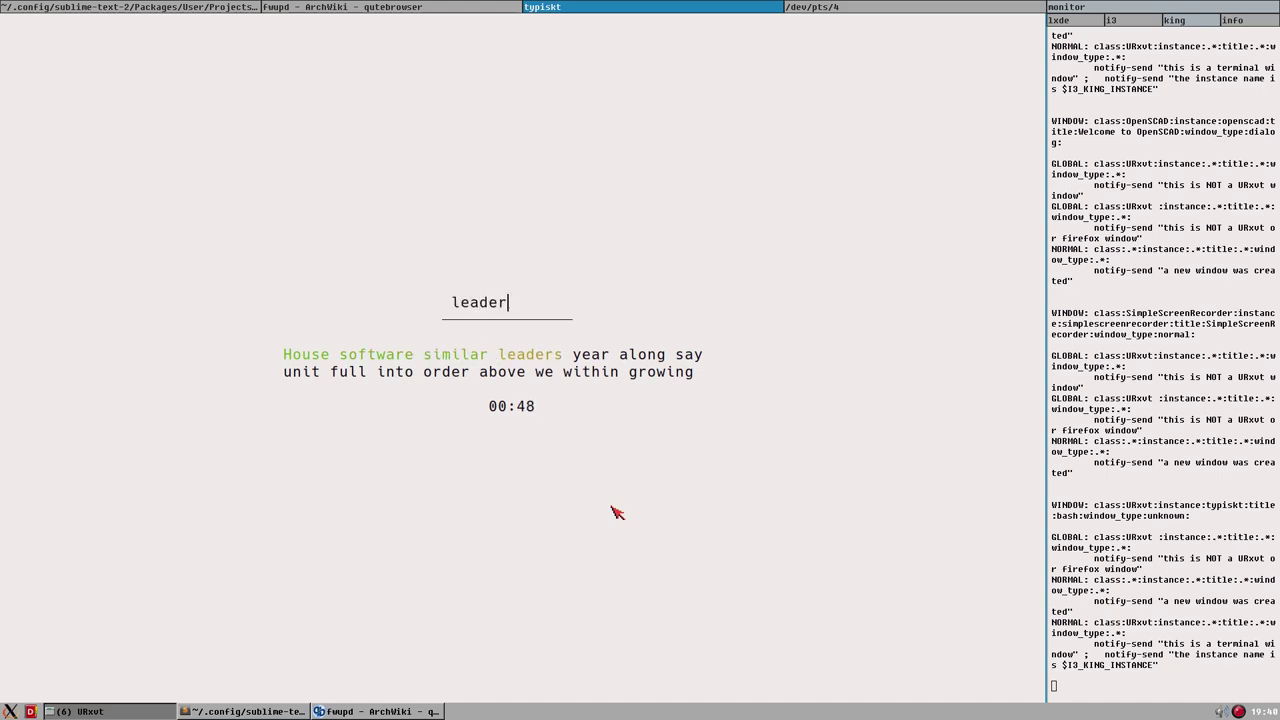
text(s years along s)
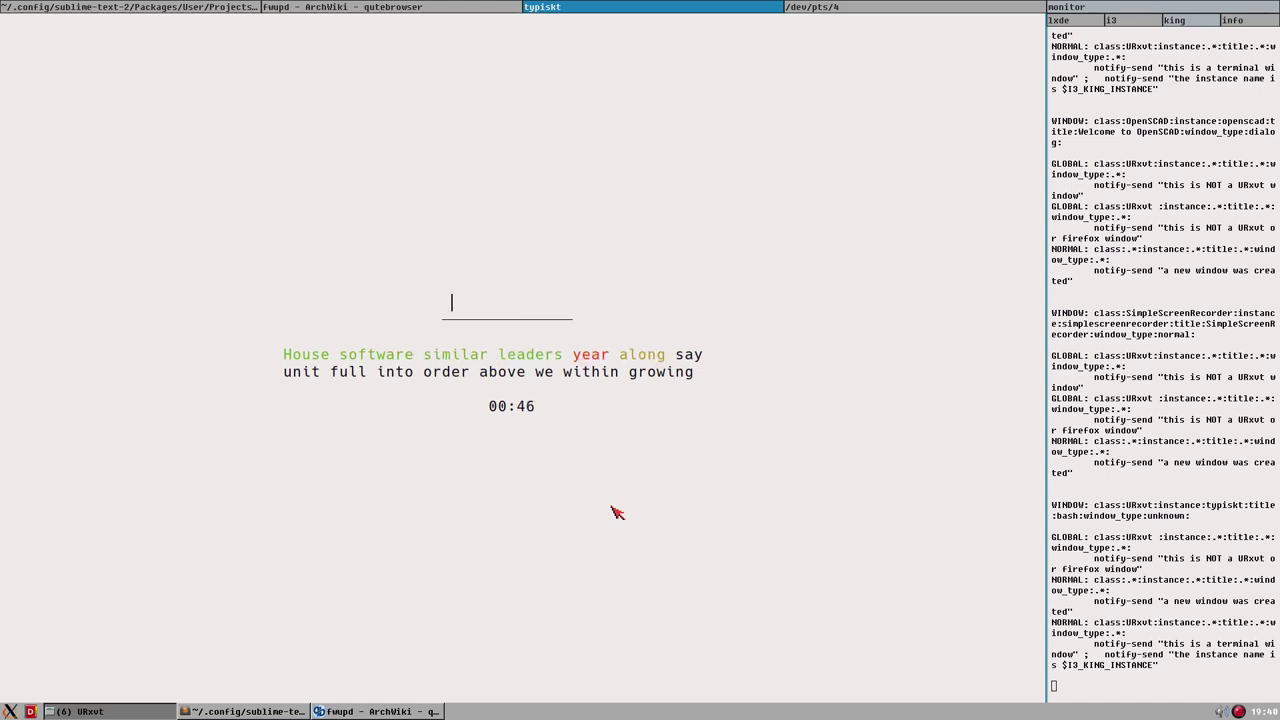
text(ay unti fo)
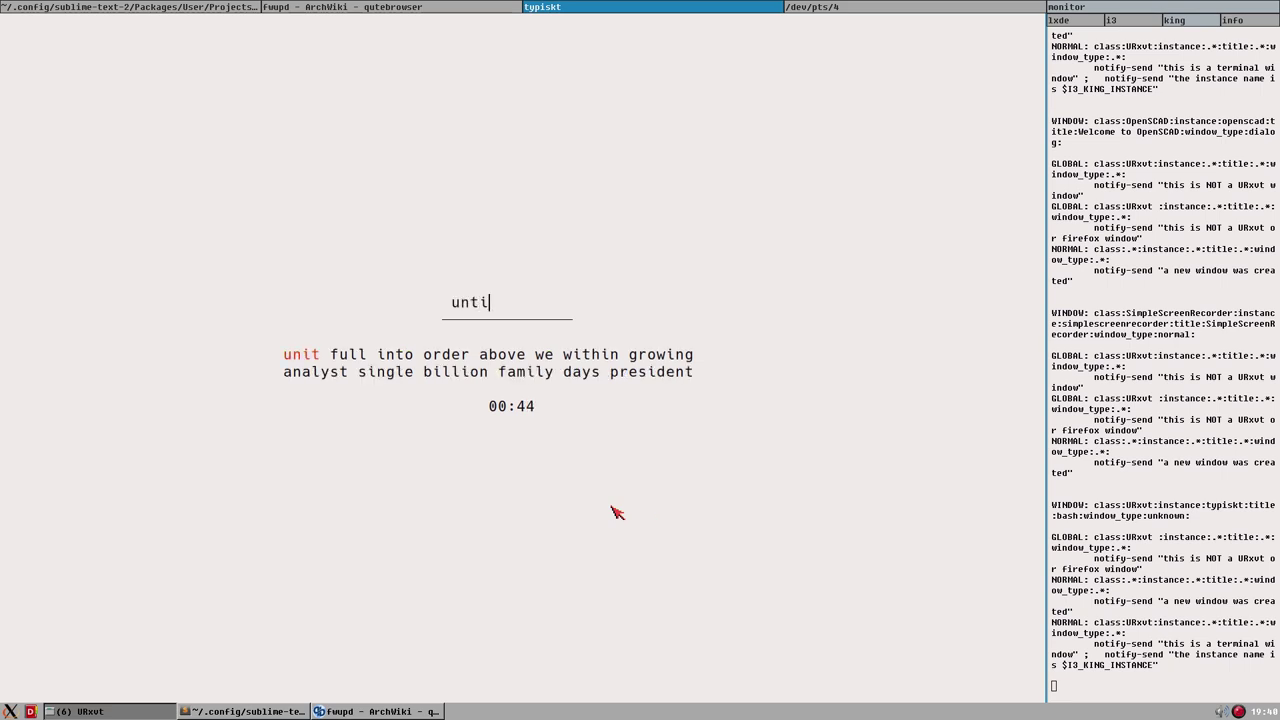
key(BackSpace)
text(ull into order above w)
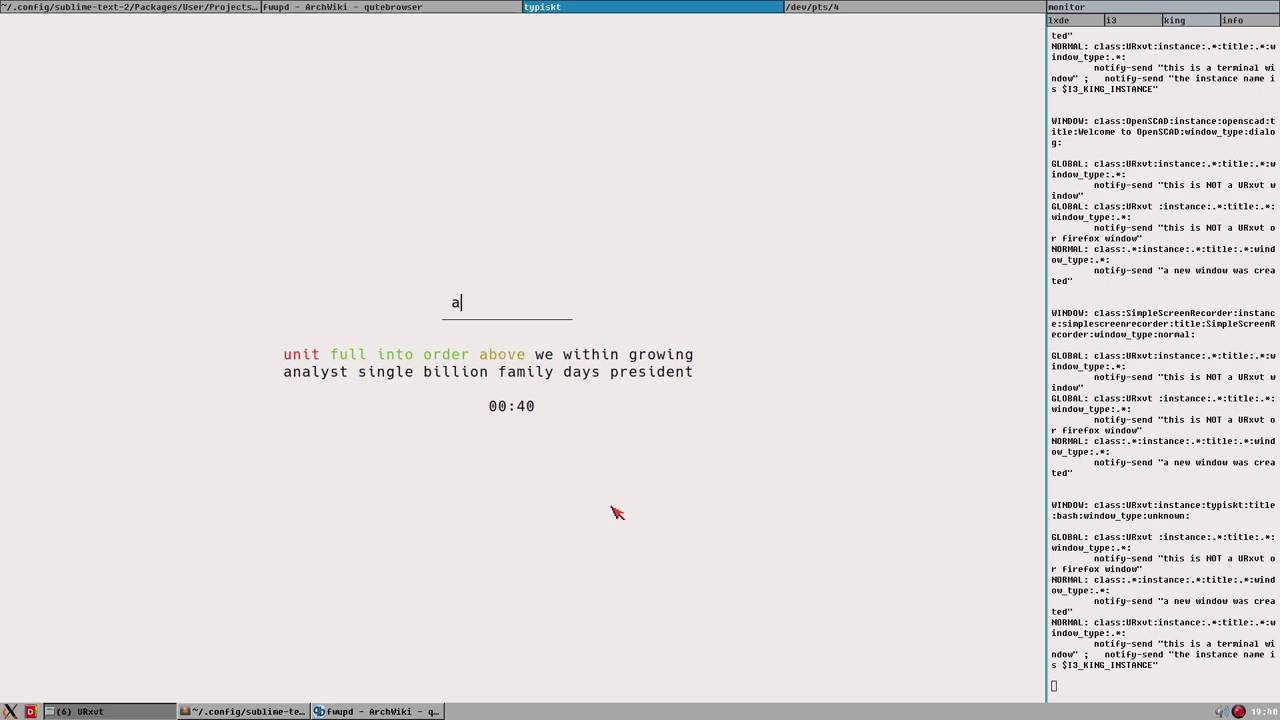
text(e within)
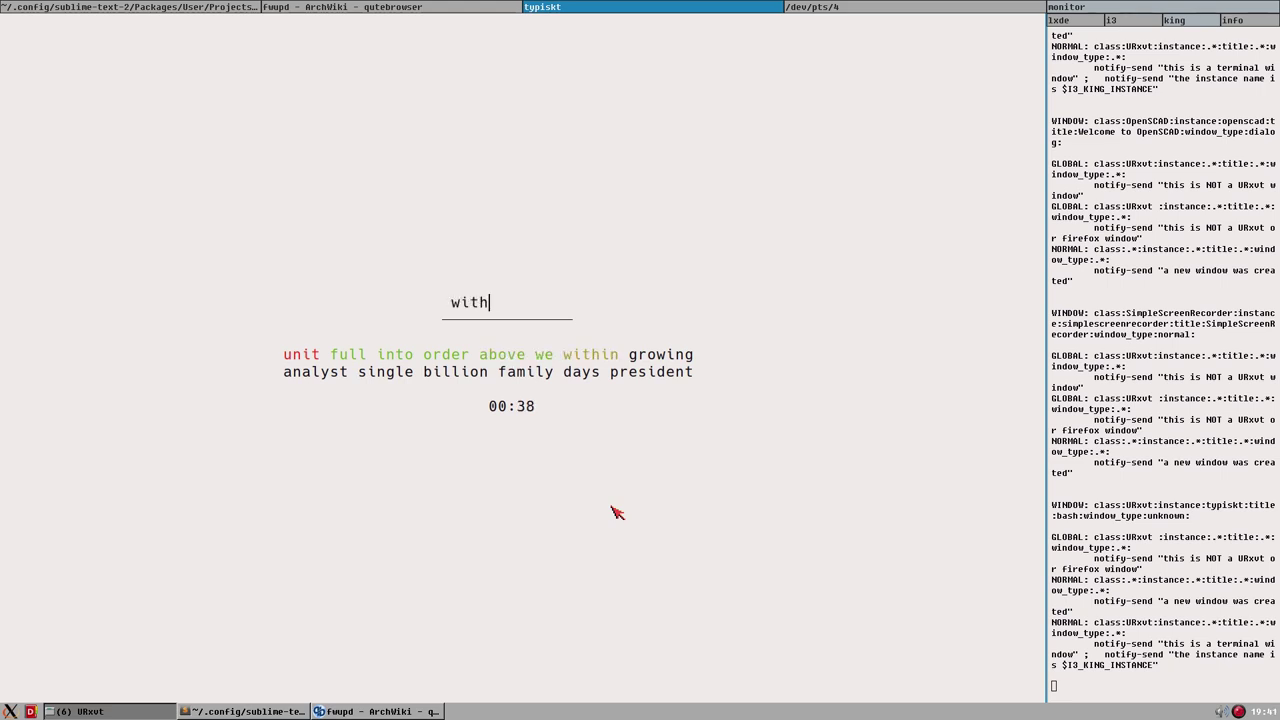
text( growing anal)
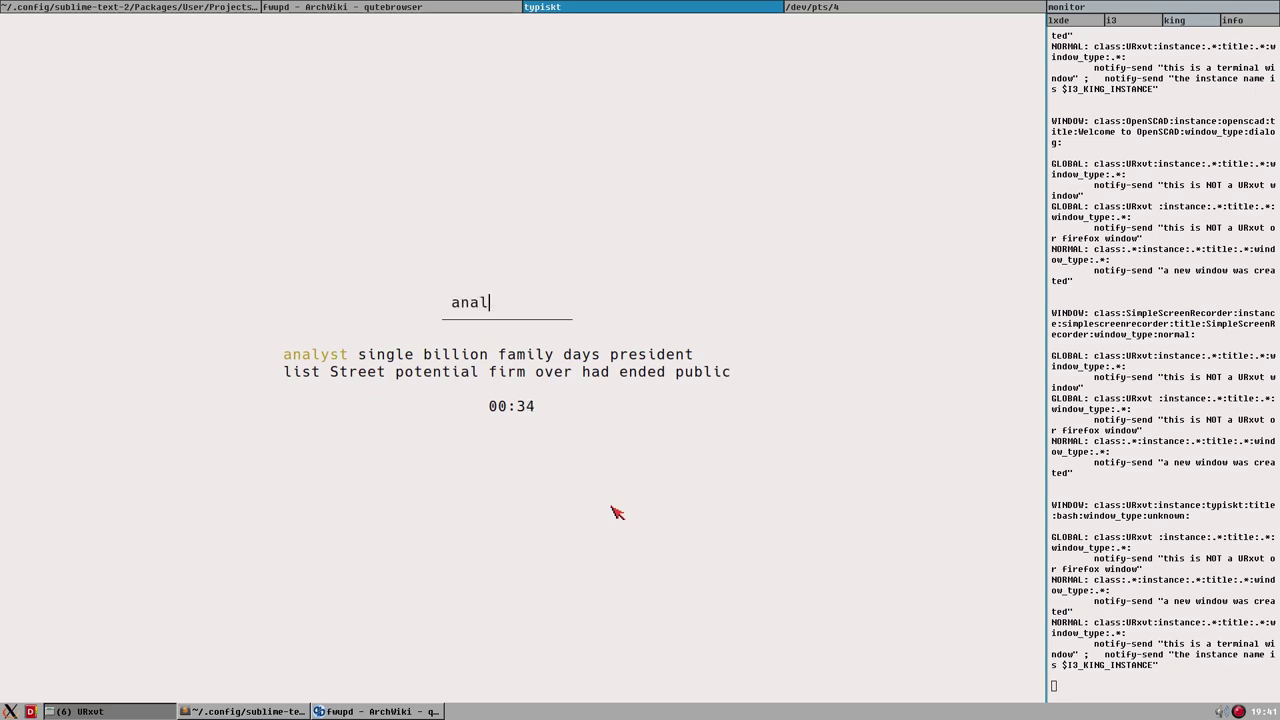
text(yst singel billion fami)
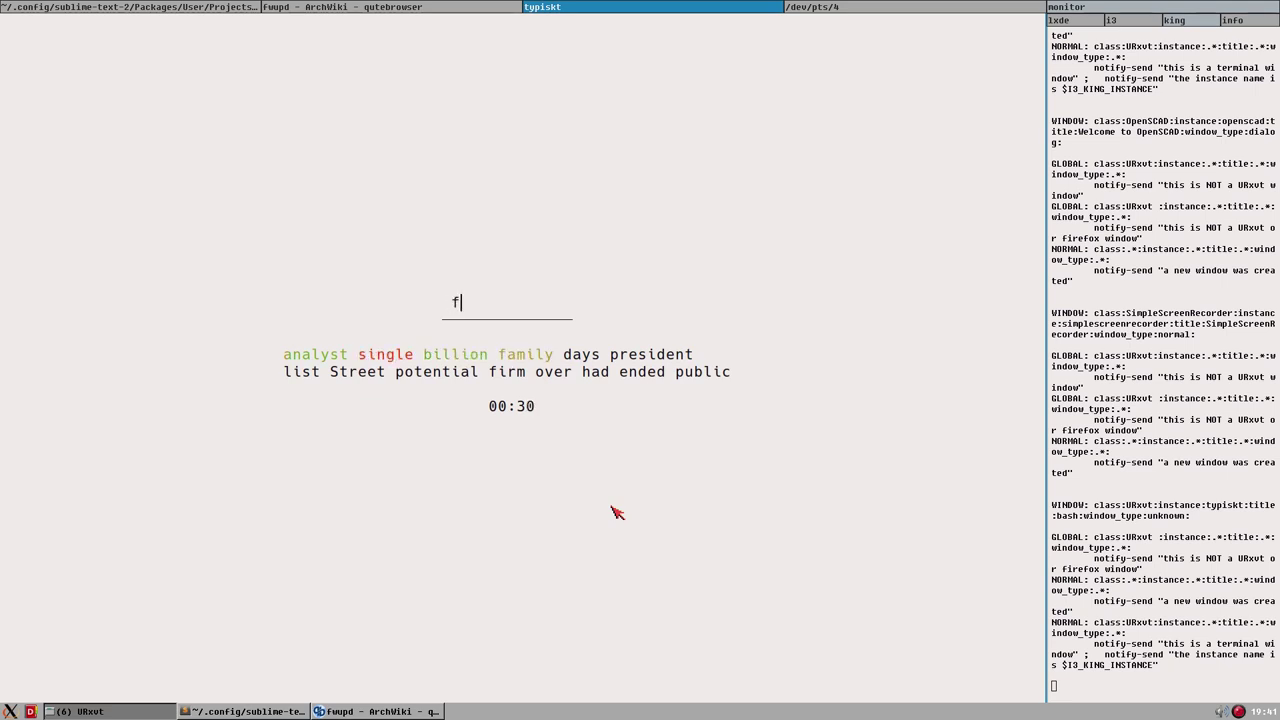
text(ly dasy )
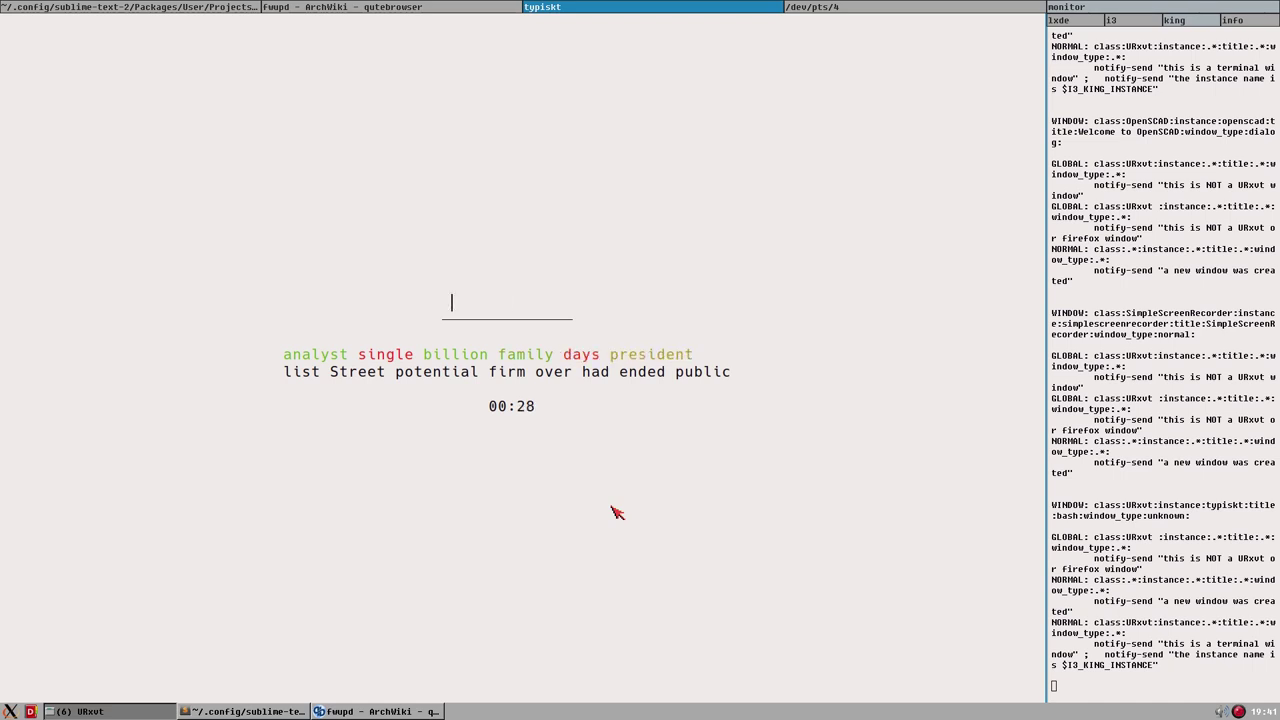
text(president list )
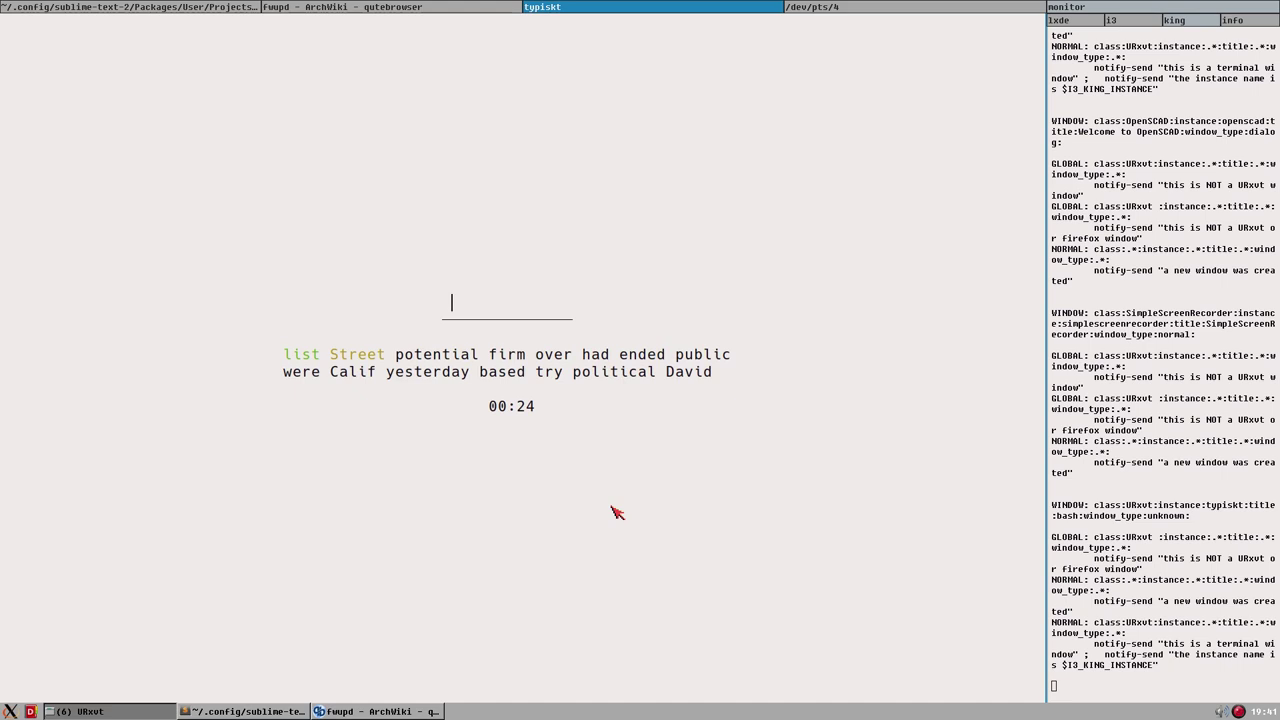
text(Street potion)
key(BackSpace)
key(BackSpace)
Finish typing 'potential', restart the test with new words, then quit typiskt.
key(BackSpace)
text(ention)
key(BackSpace)
key(BackSpace)
text(al)
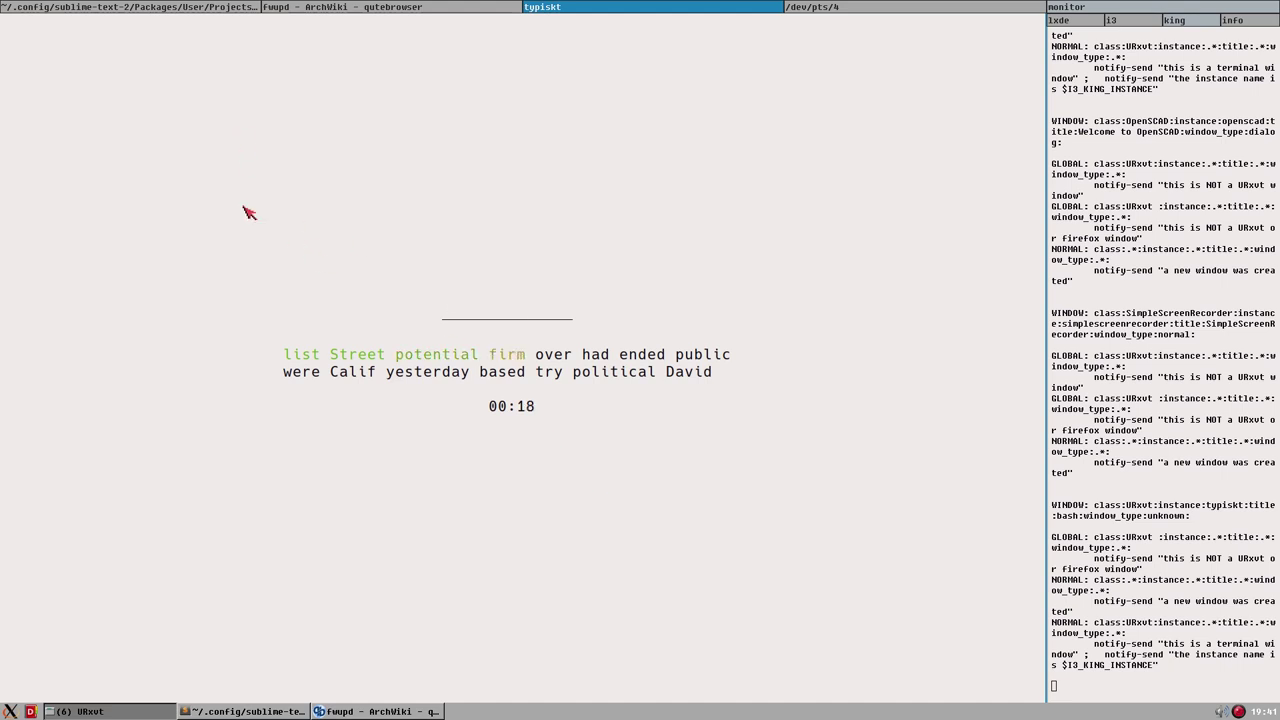
key(Tab)
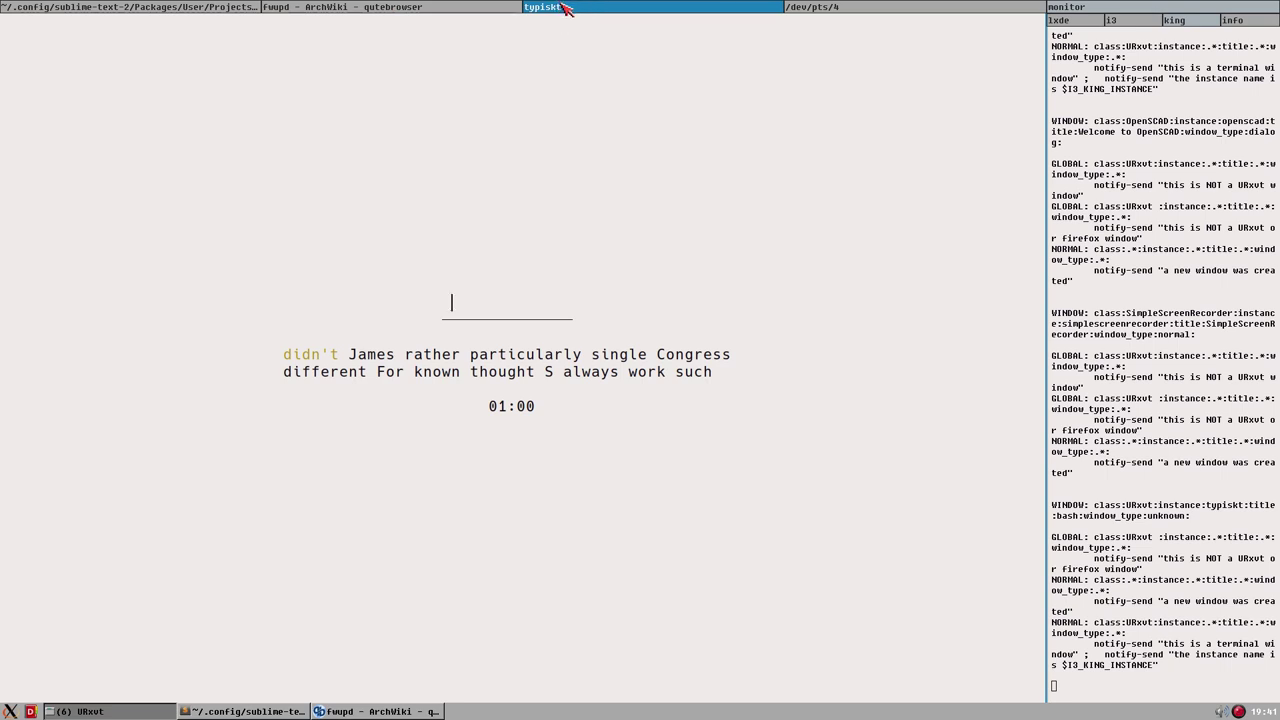
key(Escape)
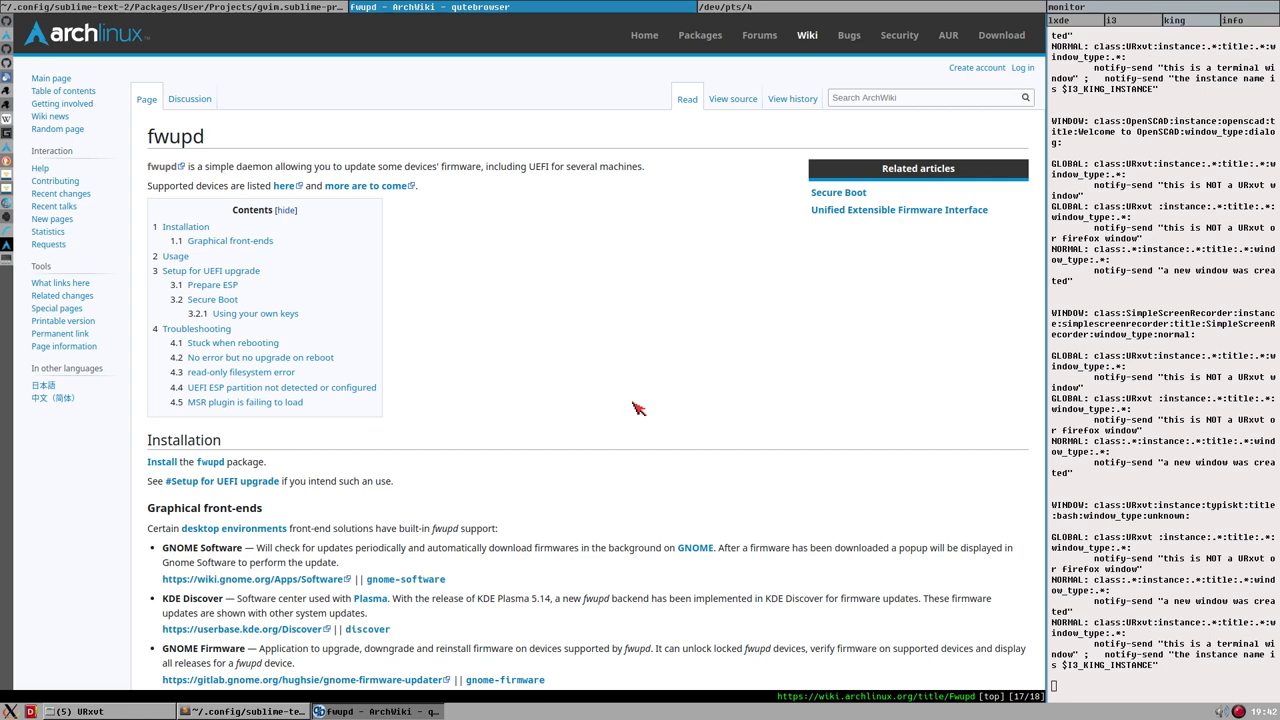
Enter ':open -t deltaco' to filter history completions to deltaco.se pages.
key(shift+o)
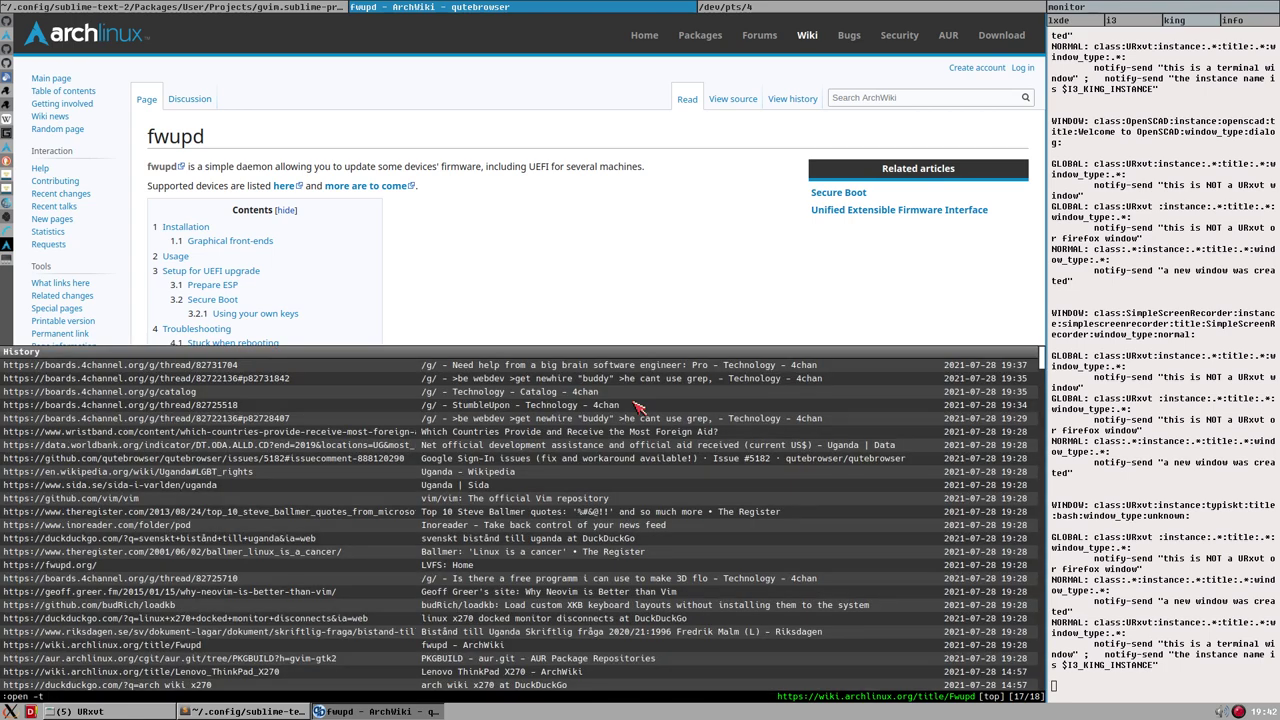
text(deltace)
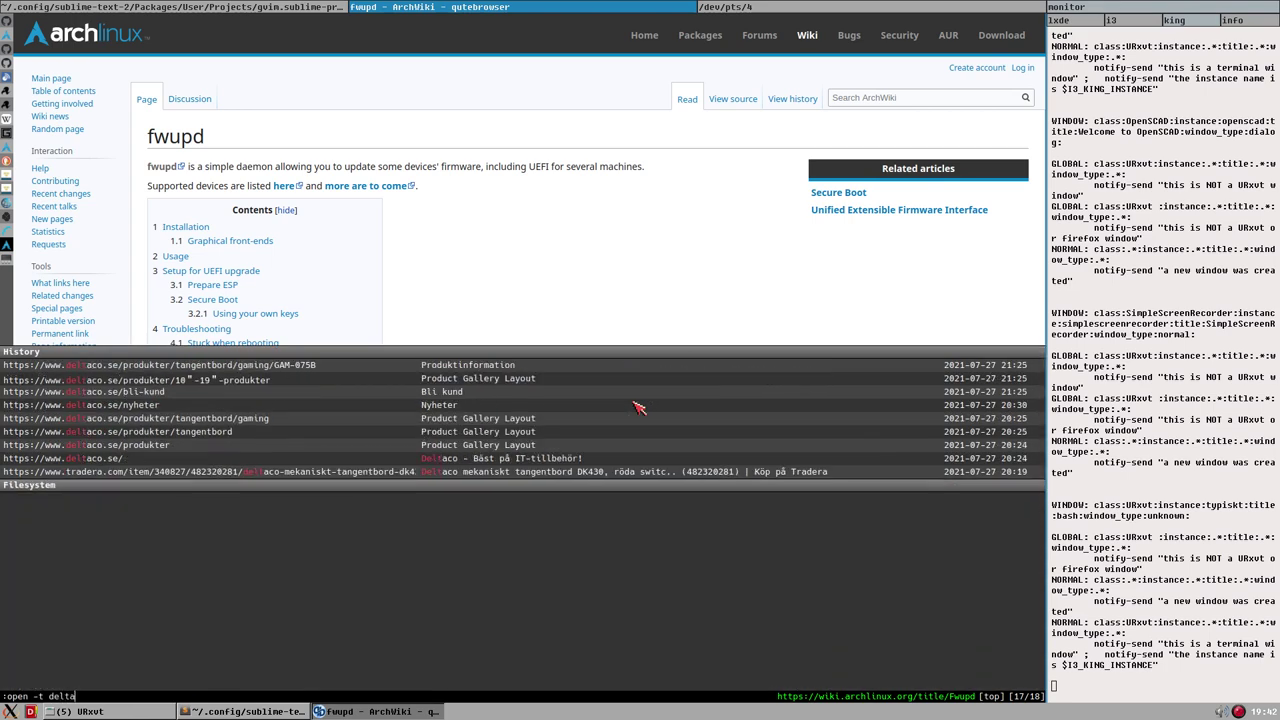
key(BackSpace)
text(o)
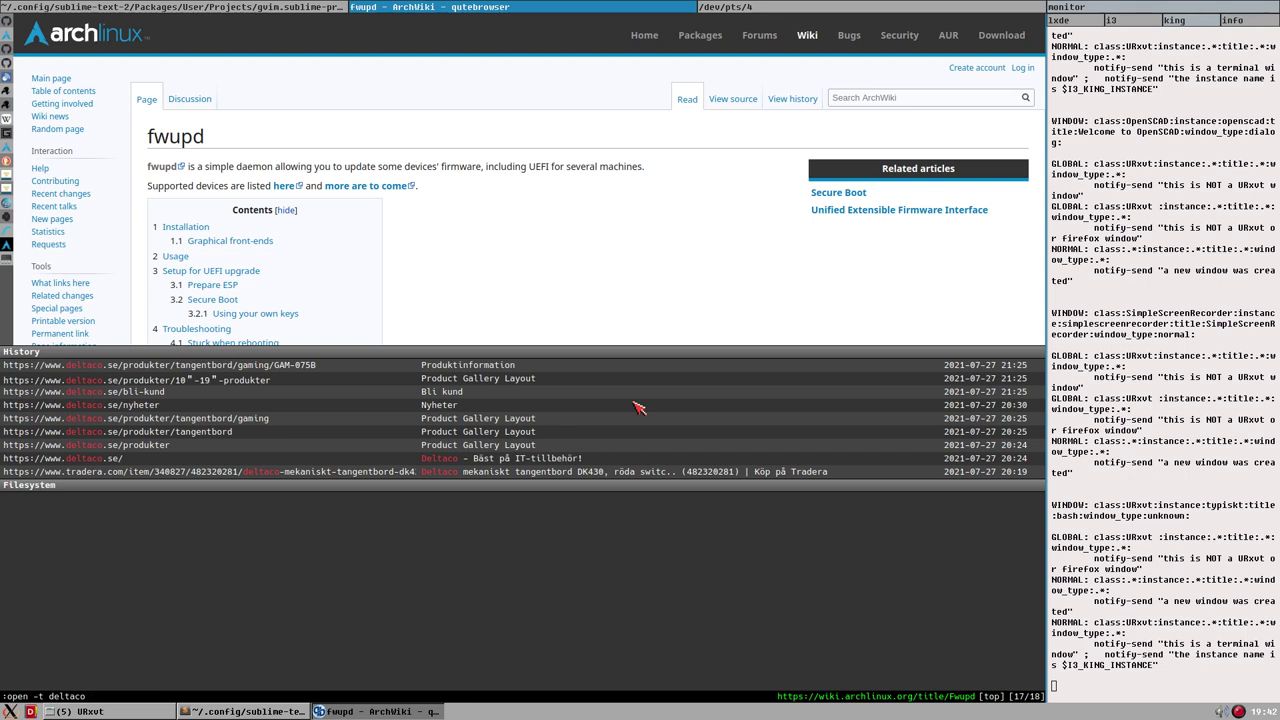
Search 'deltaco gaming' in a new tab, then begin another ':open -t del'.
text(gamin)
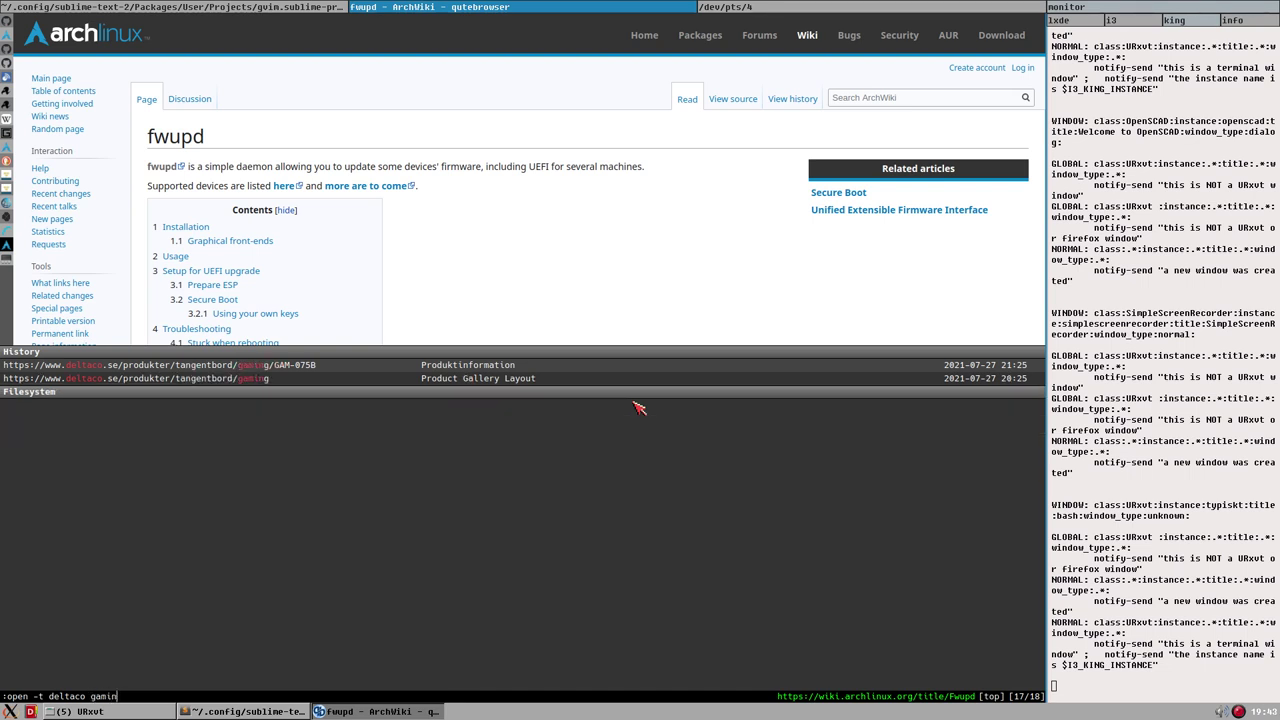
text(g)
key(Return)
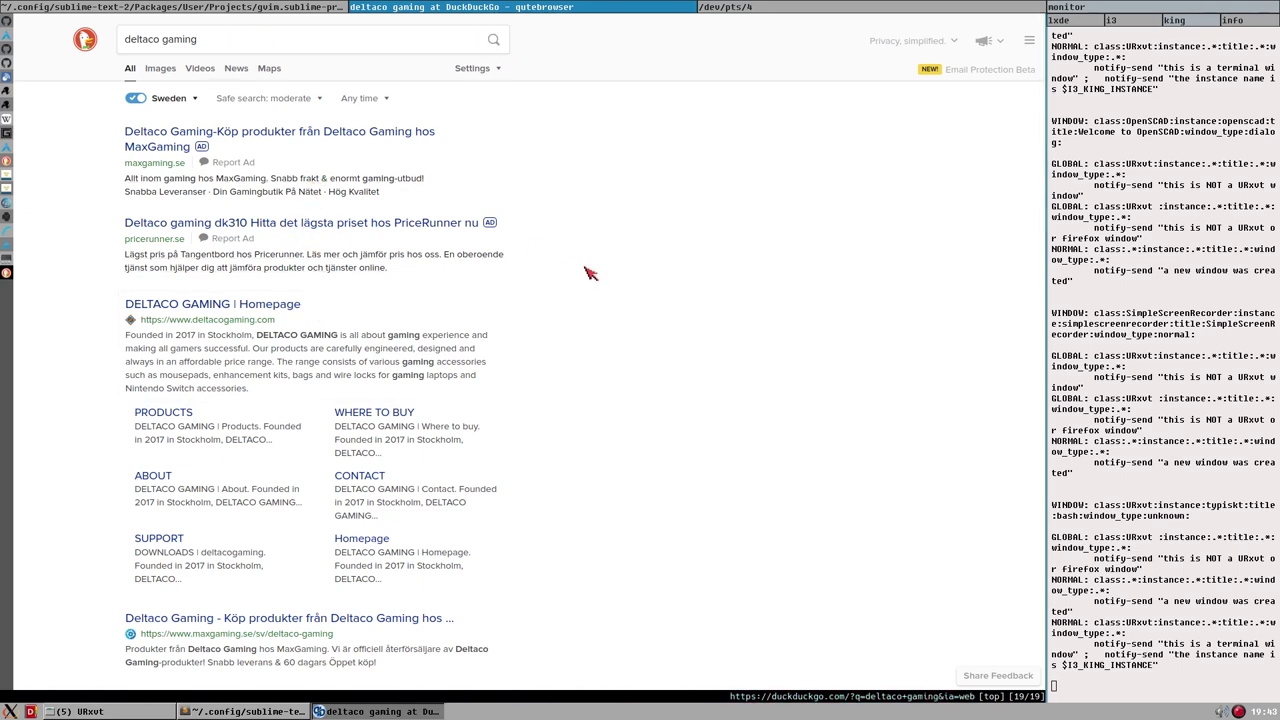
key(shift+o)
text(del)
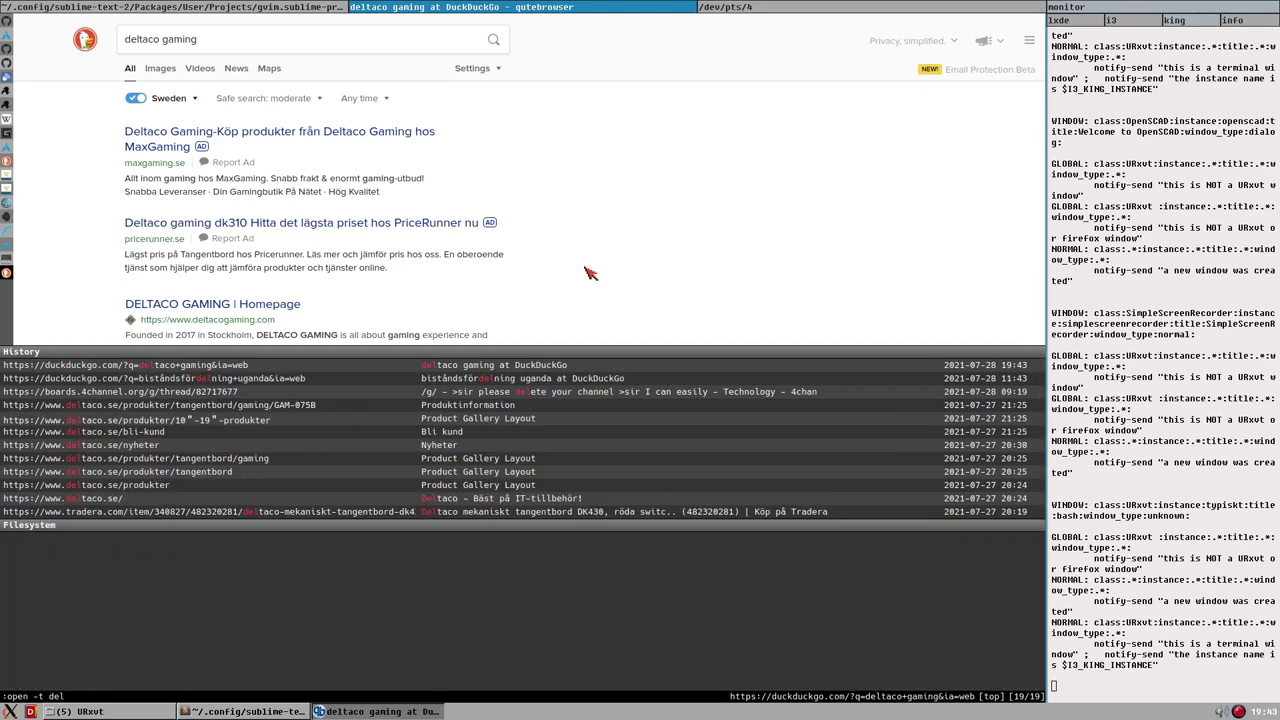
text(x)
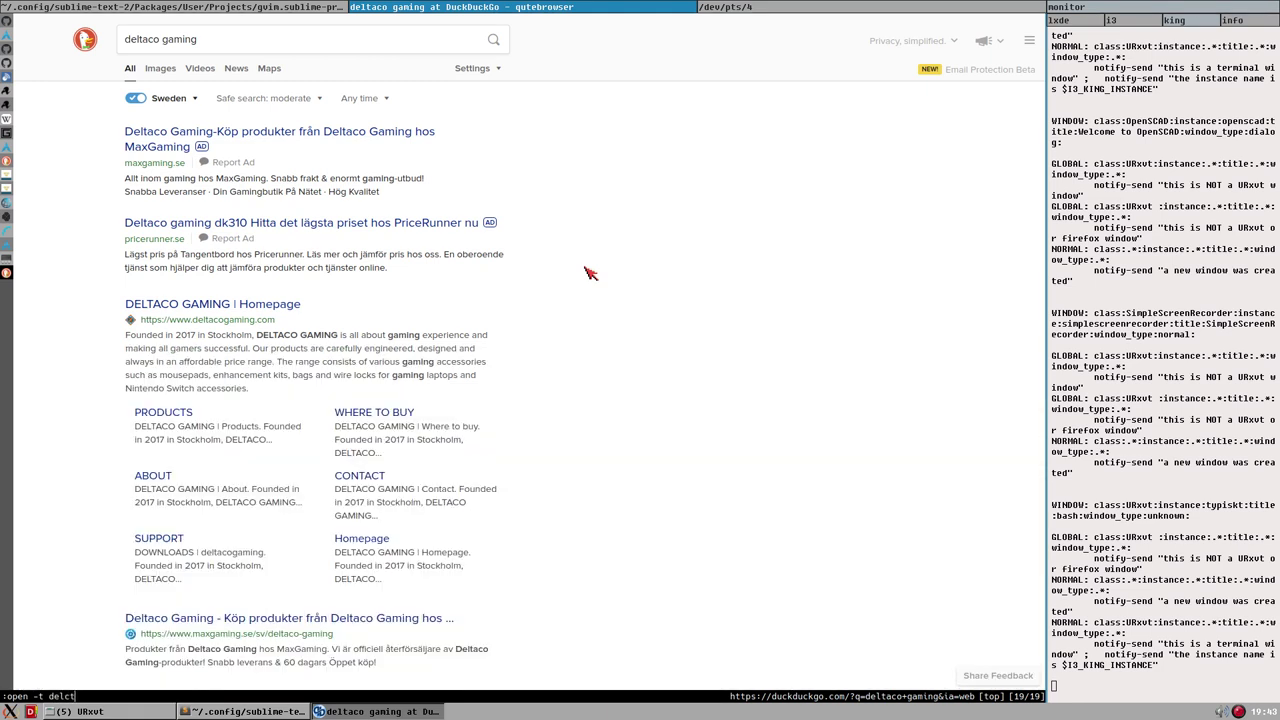
Open deltaco.se in a new tab.
key(BackSpace)
text(taco)
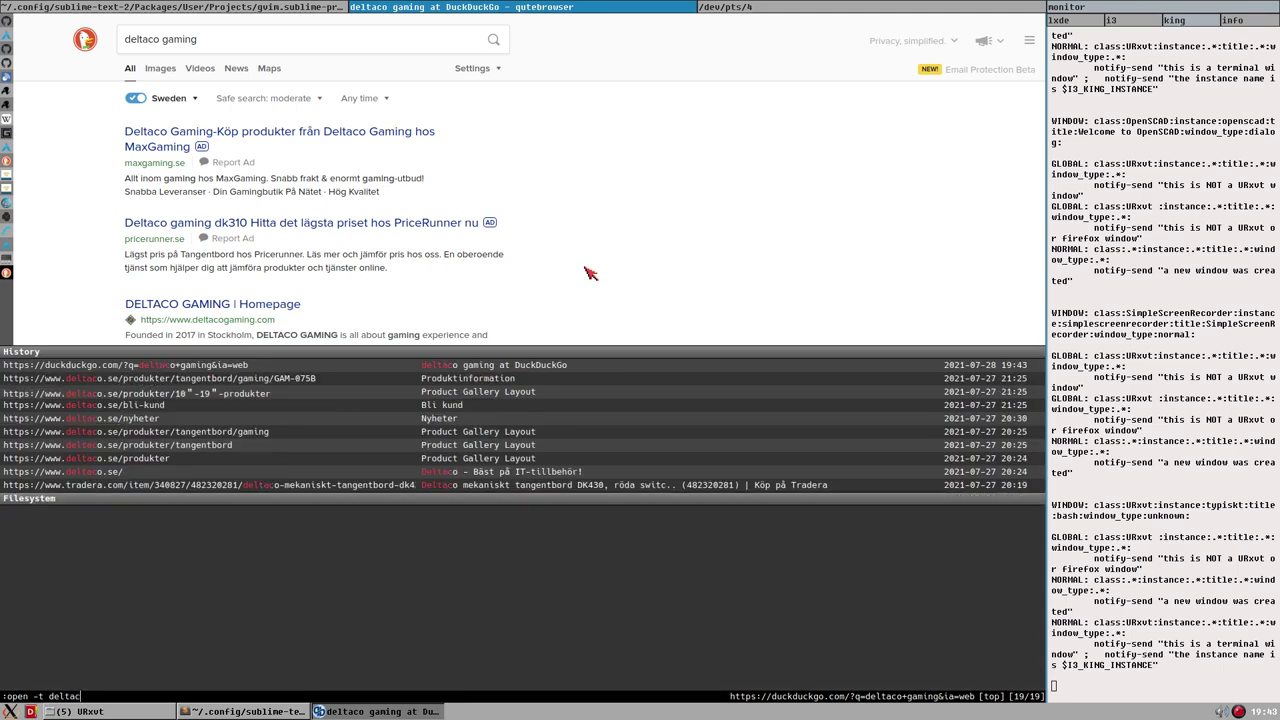
text(.se)
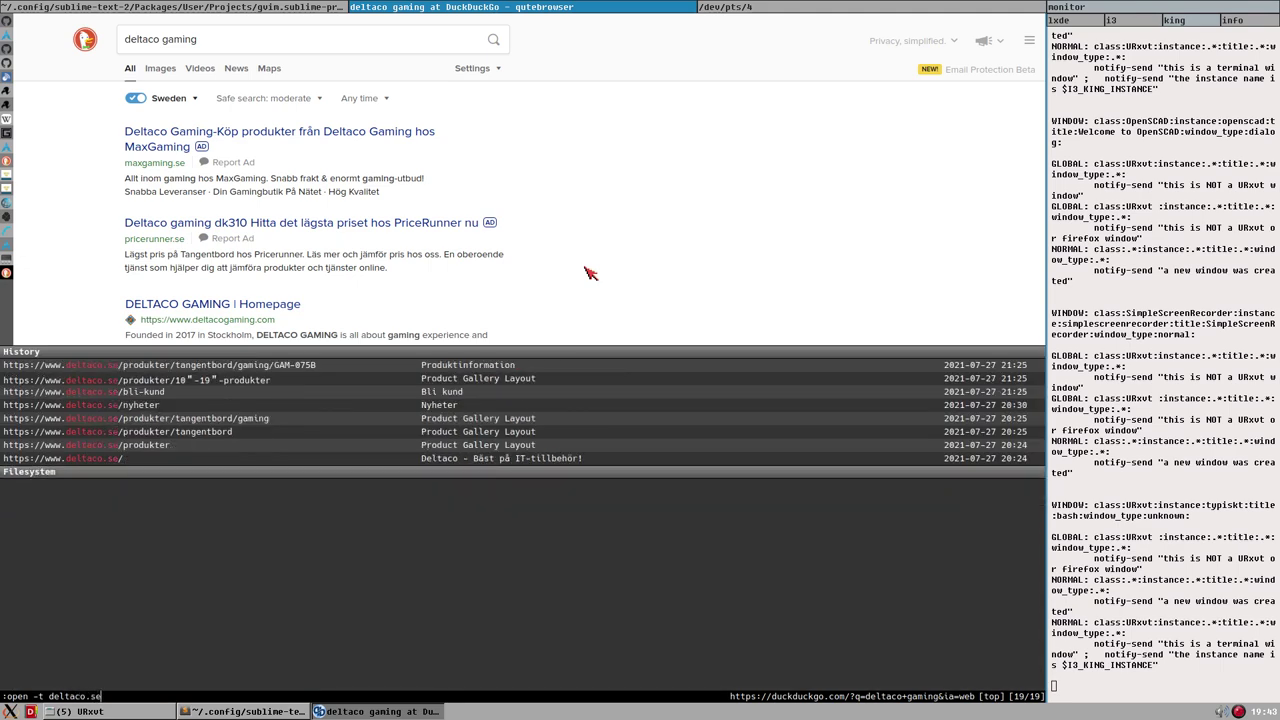
key(Return)
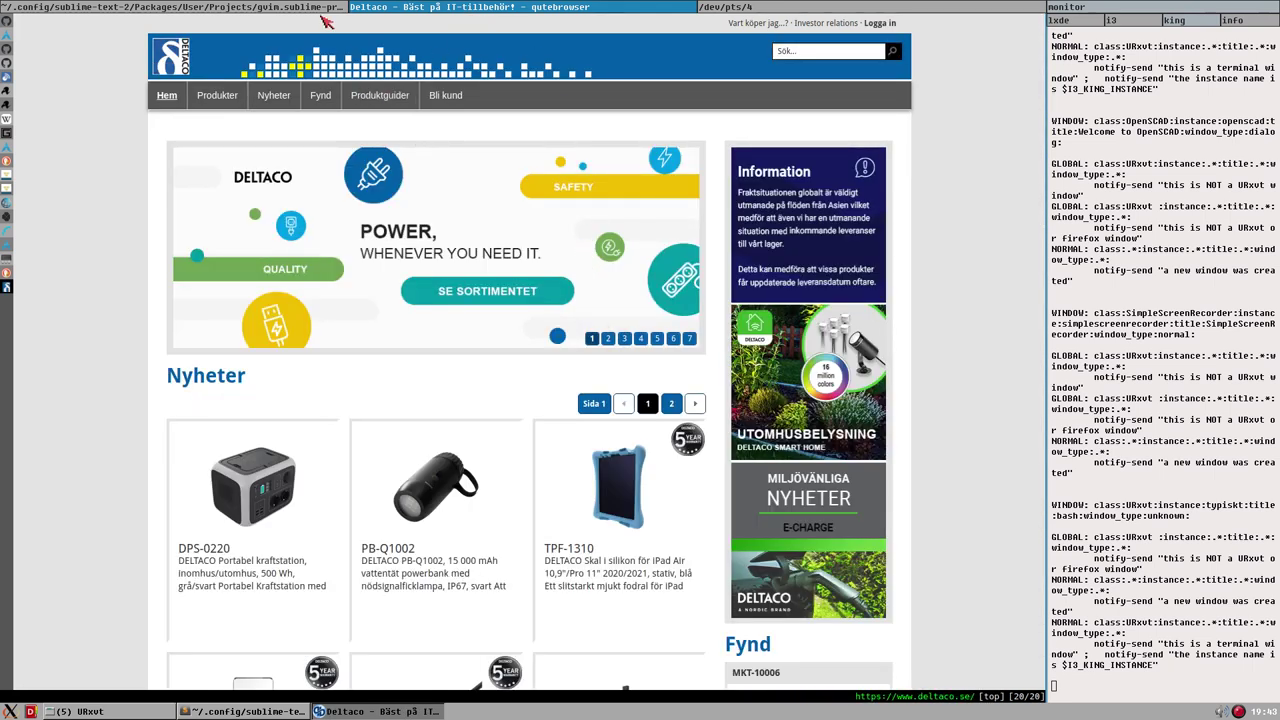
Browse Produkter > Tangentbord, filter to DELTACO GAMING, open Gaming and scroll to GAM-075B.
click(226, 95)
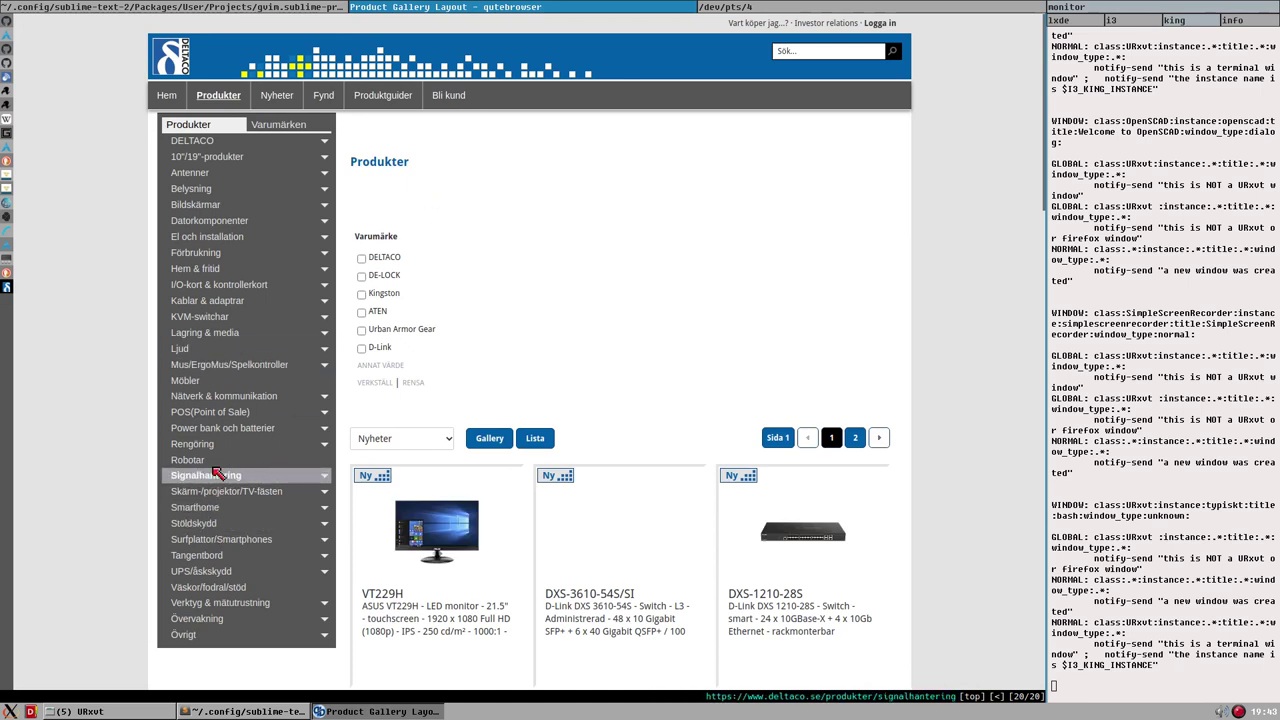
click(226, 563)
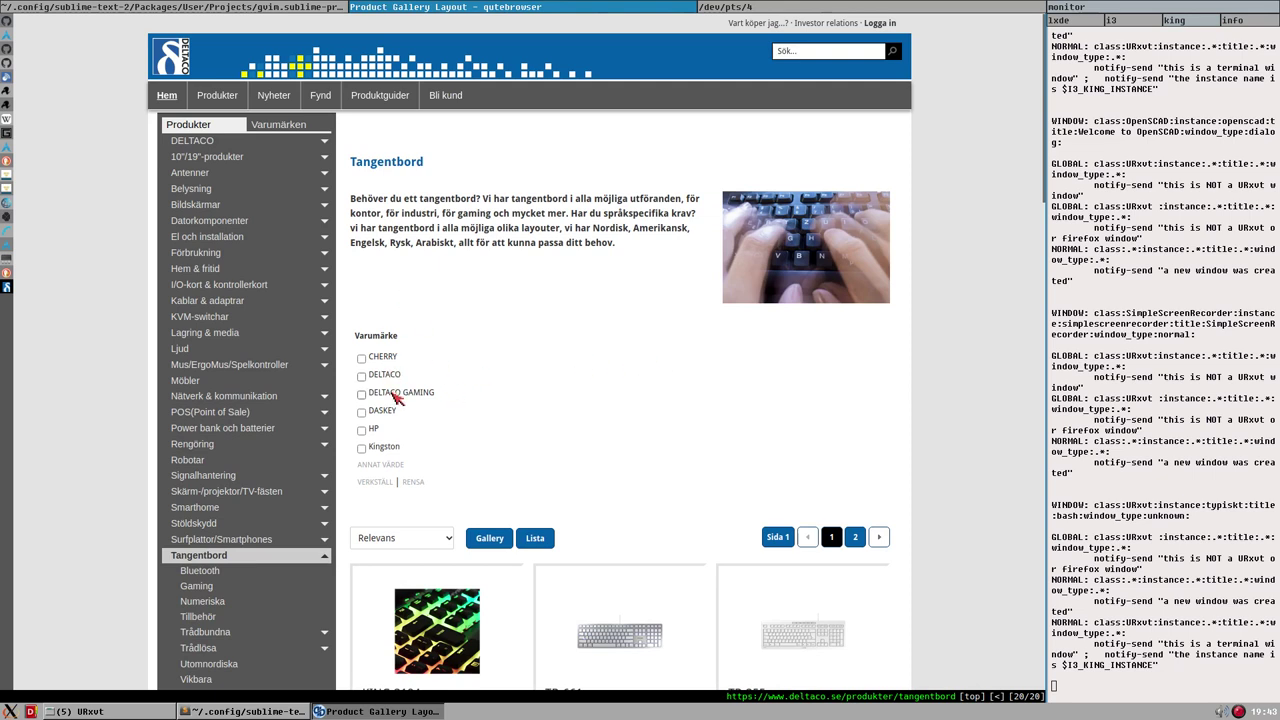
click(399, 395)
scroll(558, 507, down, 2)
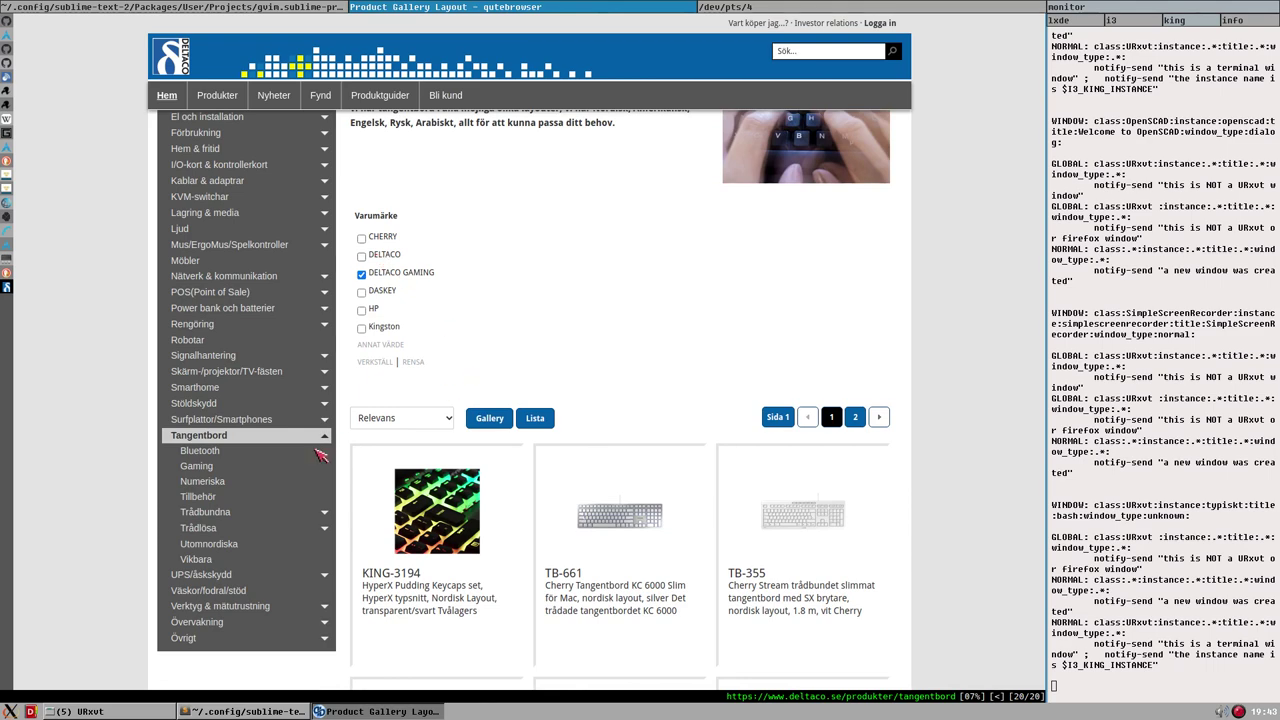
click(238, 466)
scroll(645, 399, down, 10)
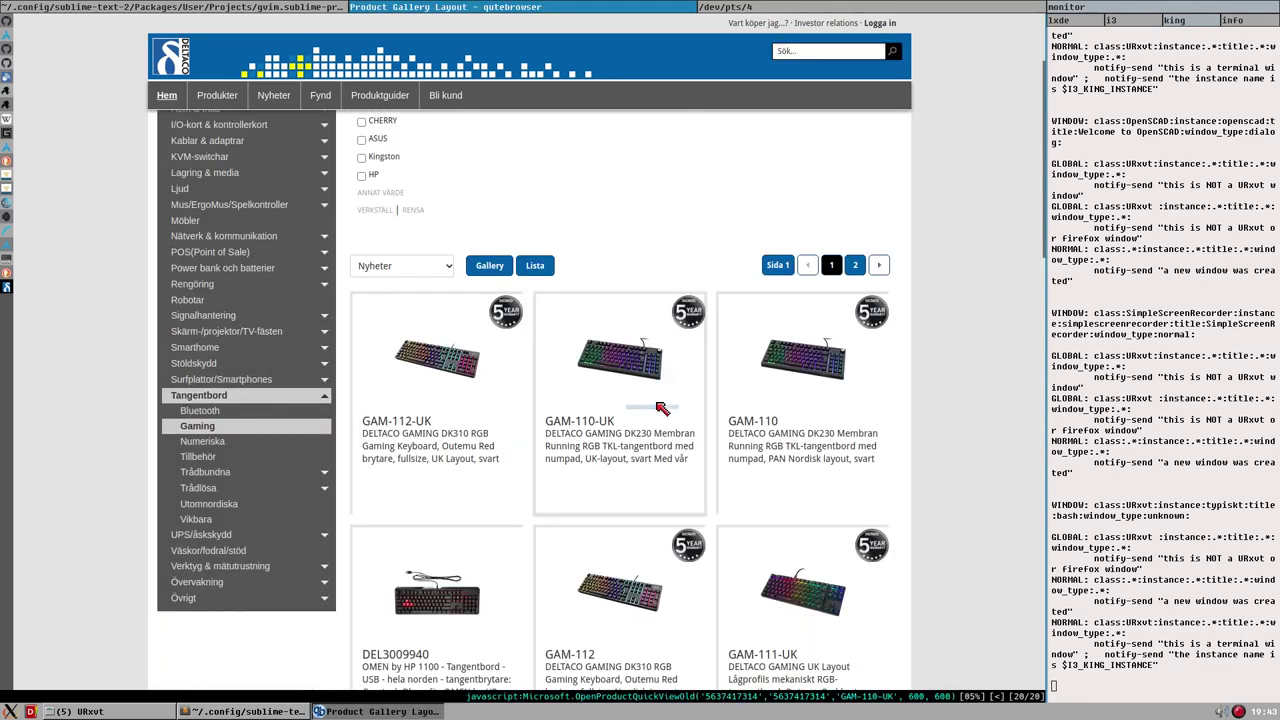
scroll(659, 408, down, 7)
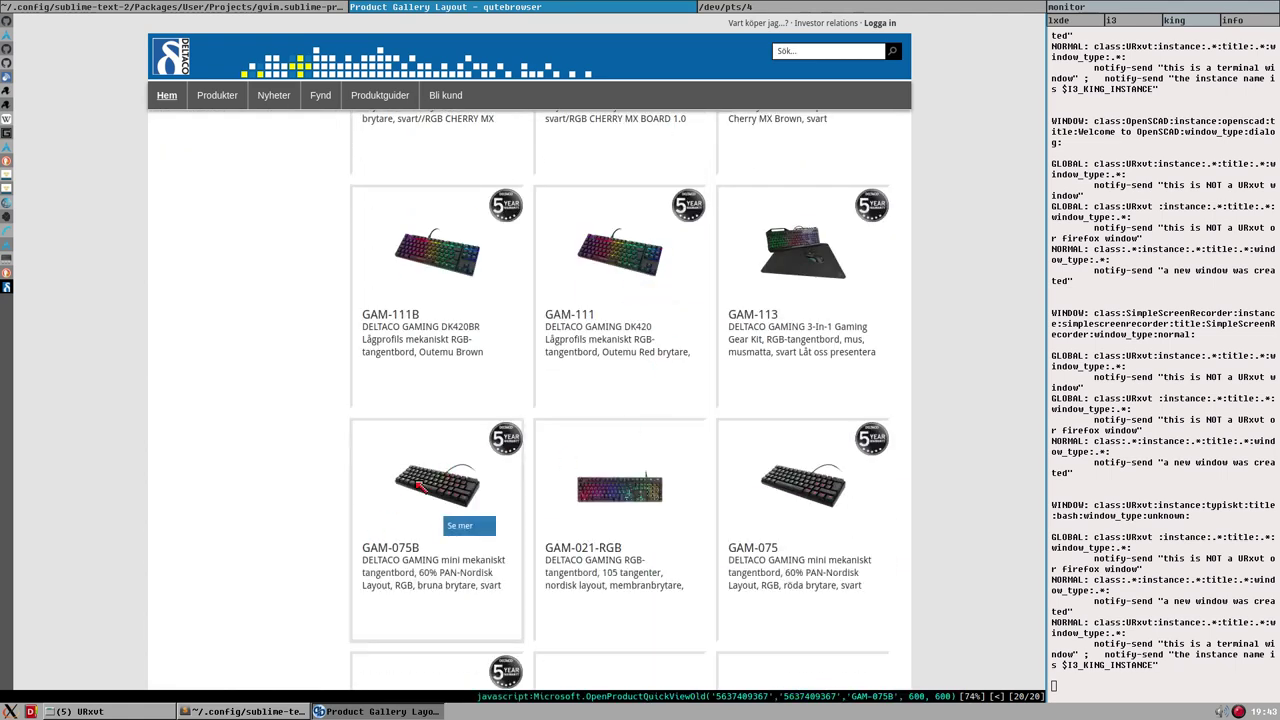
click(424, 480)
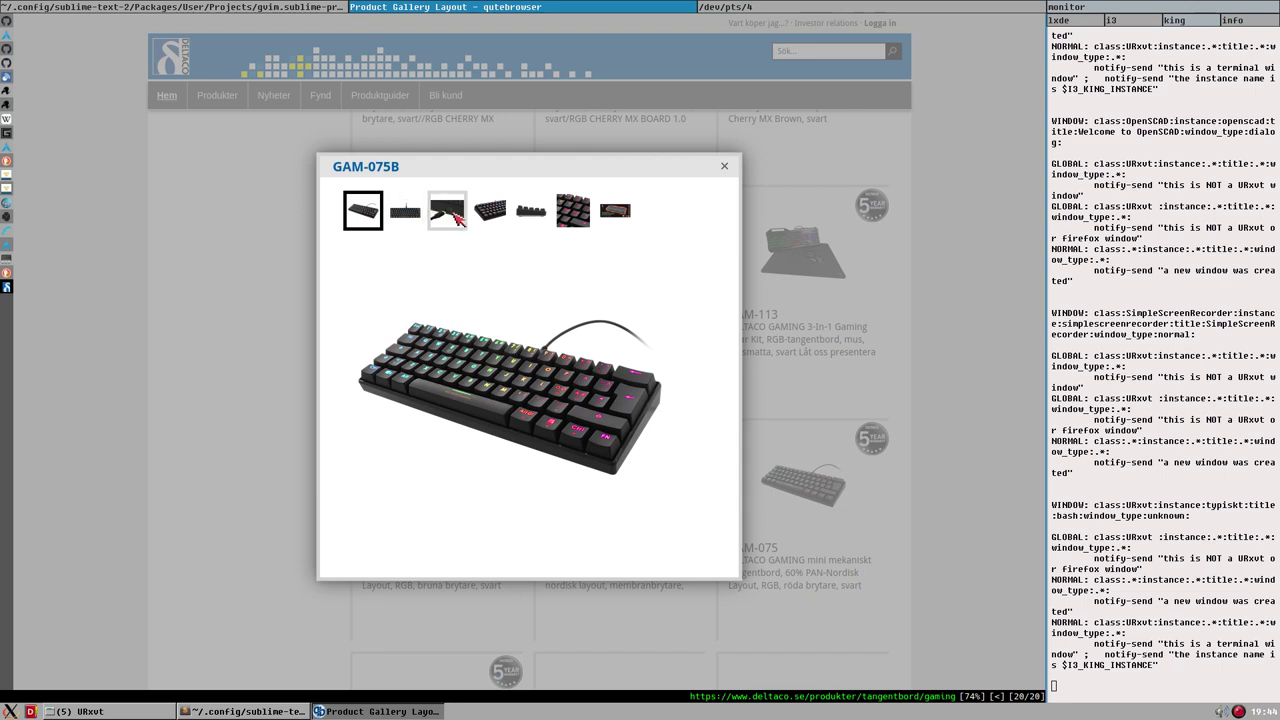
click(480, 216)
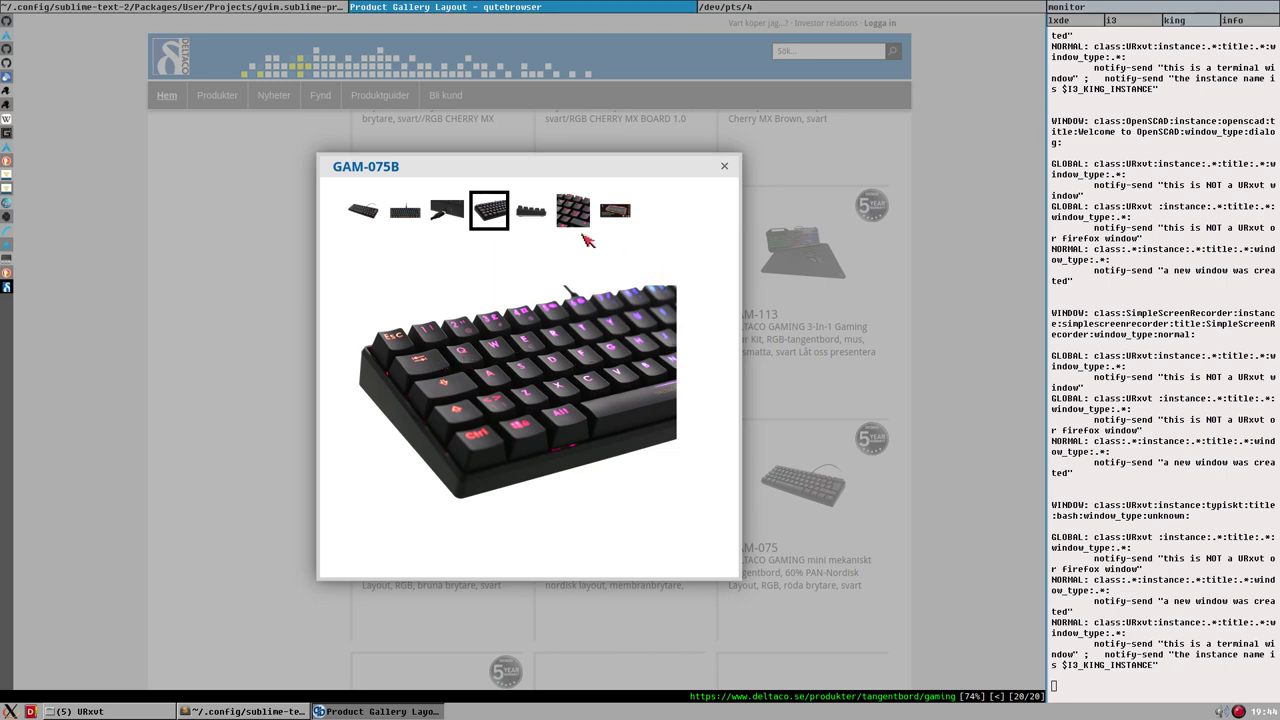
click(535, 215)
click(573, 215)
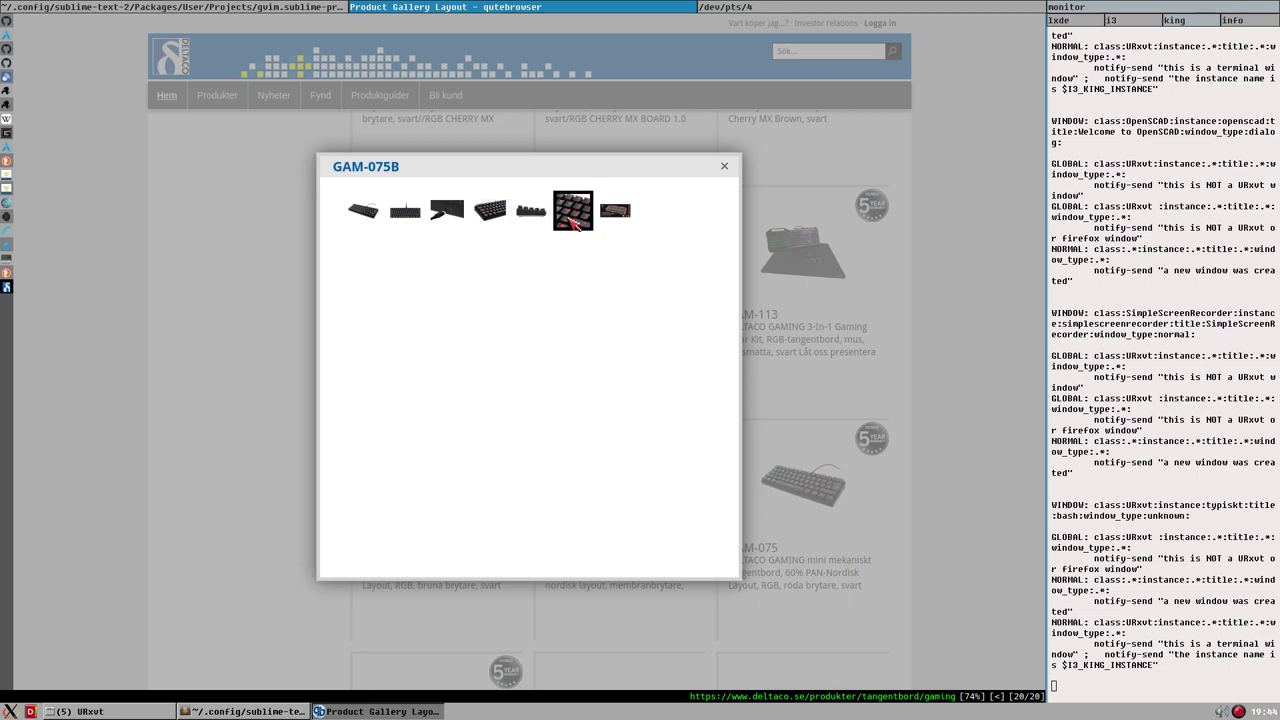
click(378, 215)
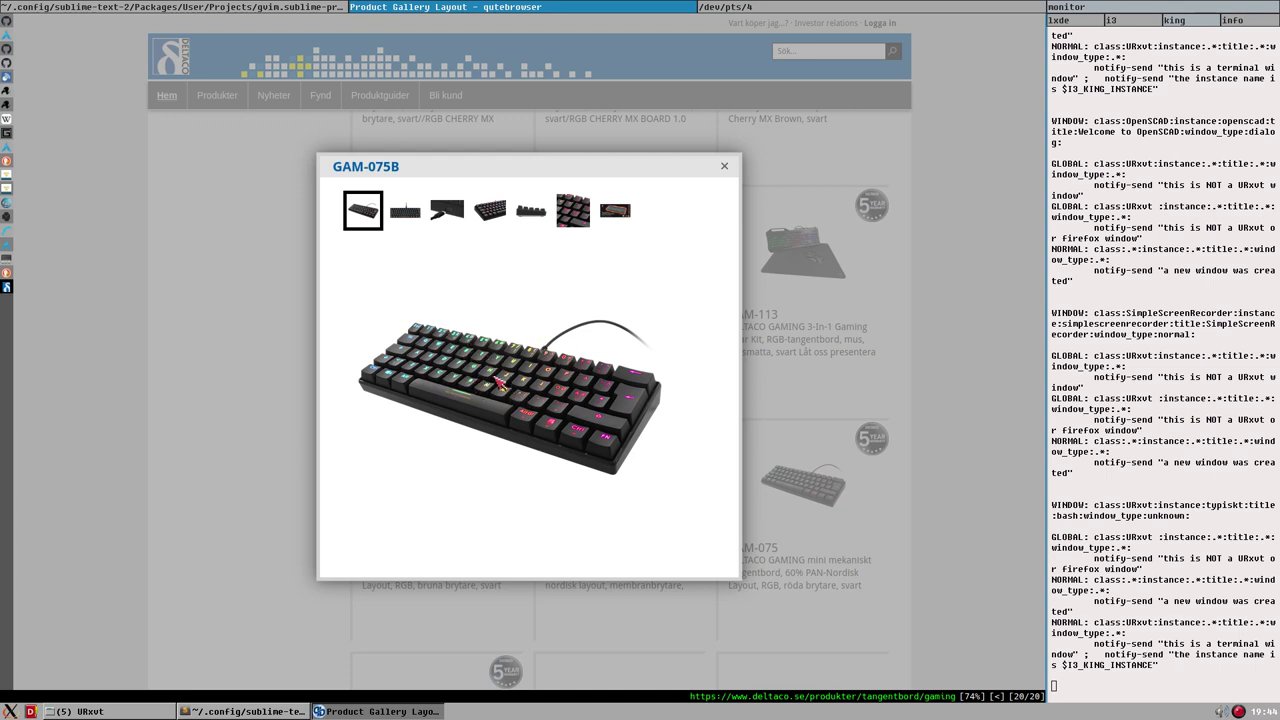
Close the GAM-075B quick view and open its product page, scrolling through the specs.
click(724, 167)
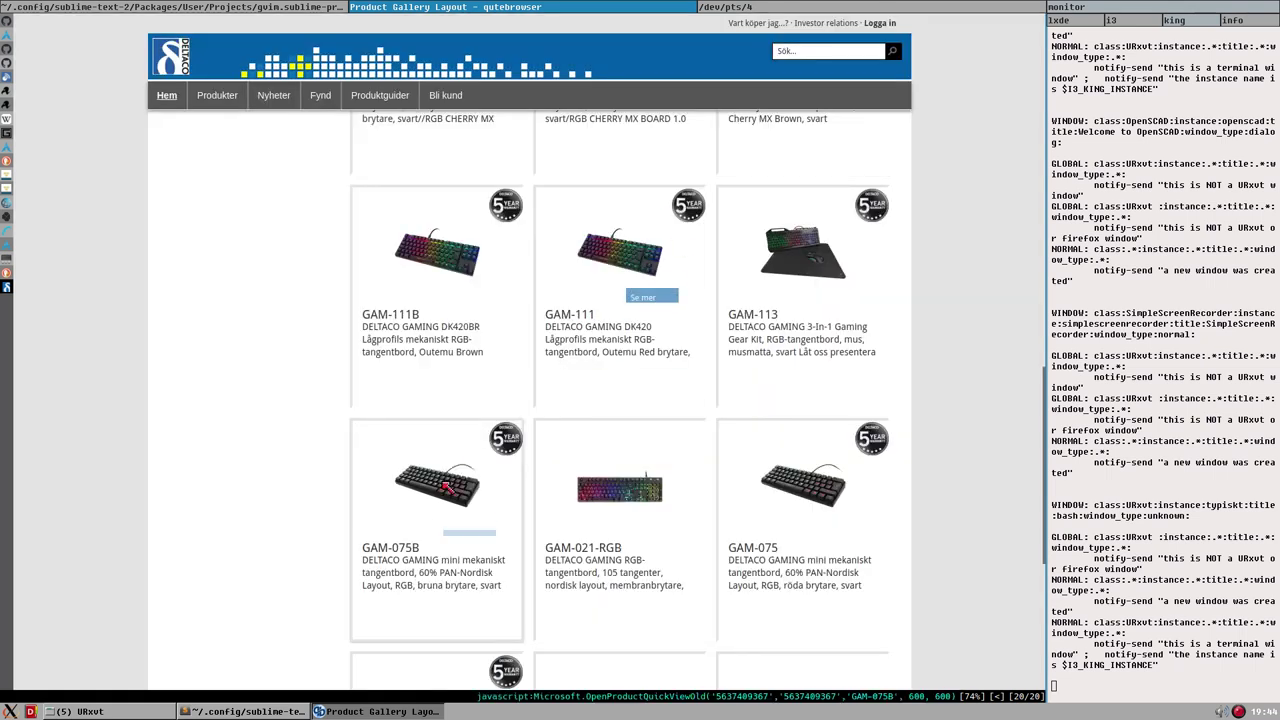
click(447, 571)
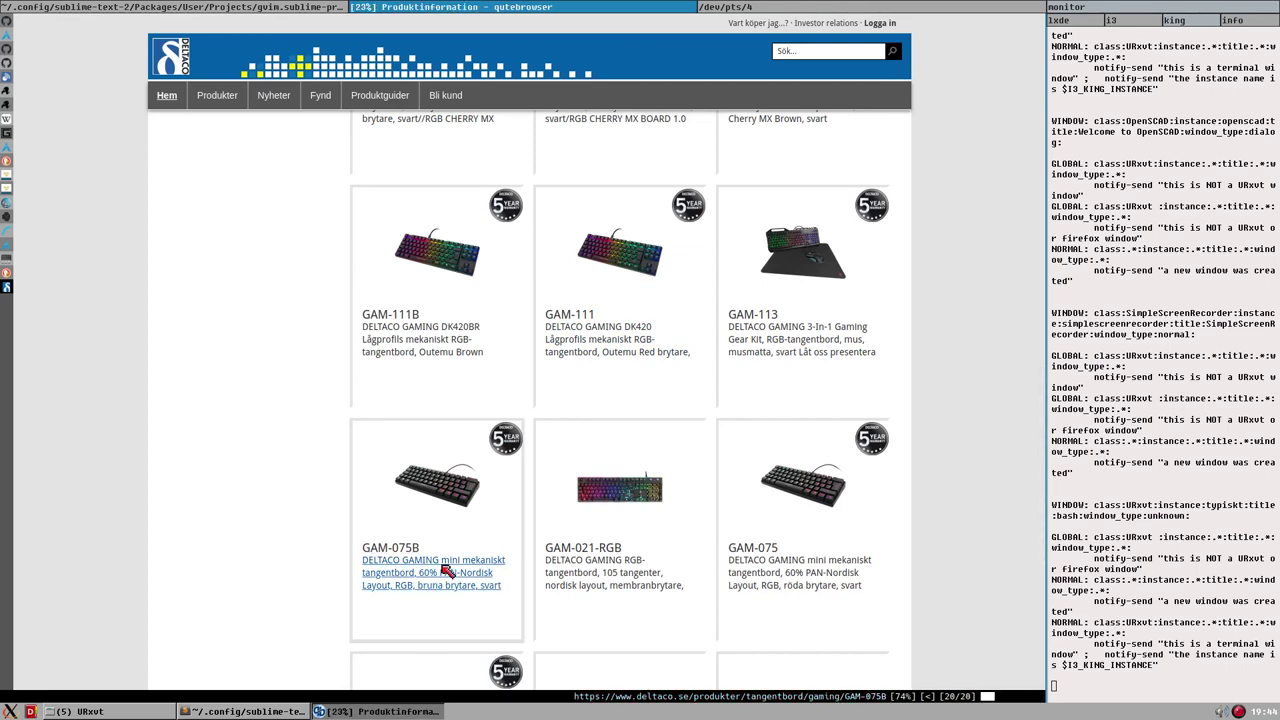
scroll(475, 540, down, 5)
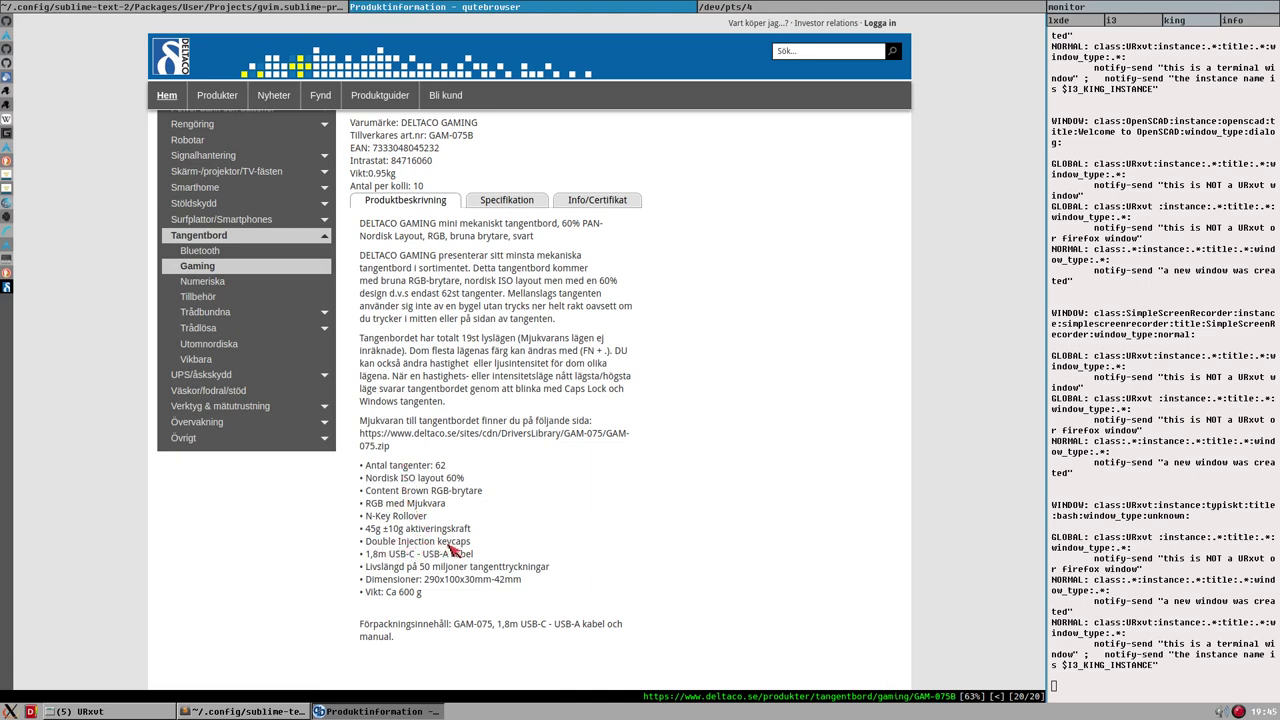
scroll(489, 541, up, 4)
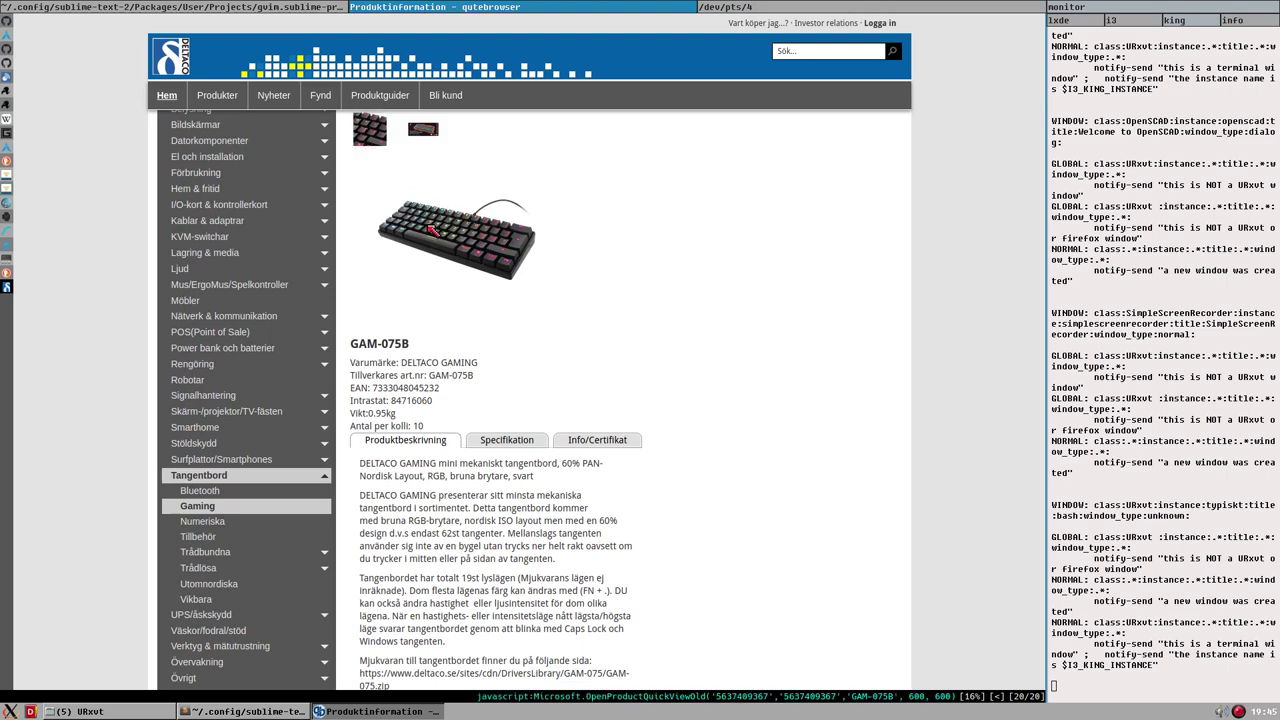
Open the GAM-075B keyboard photo in the gallery, showing the first RGB image.
click(432, 231)
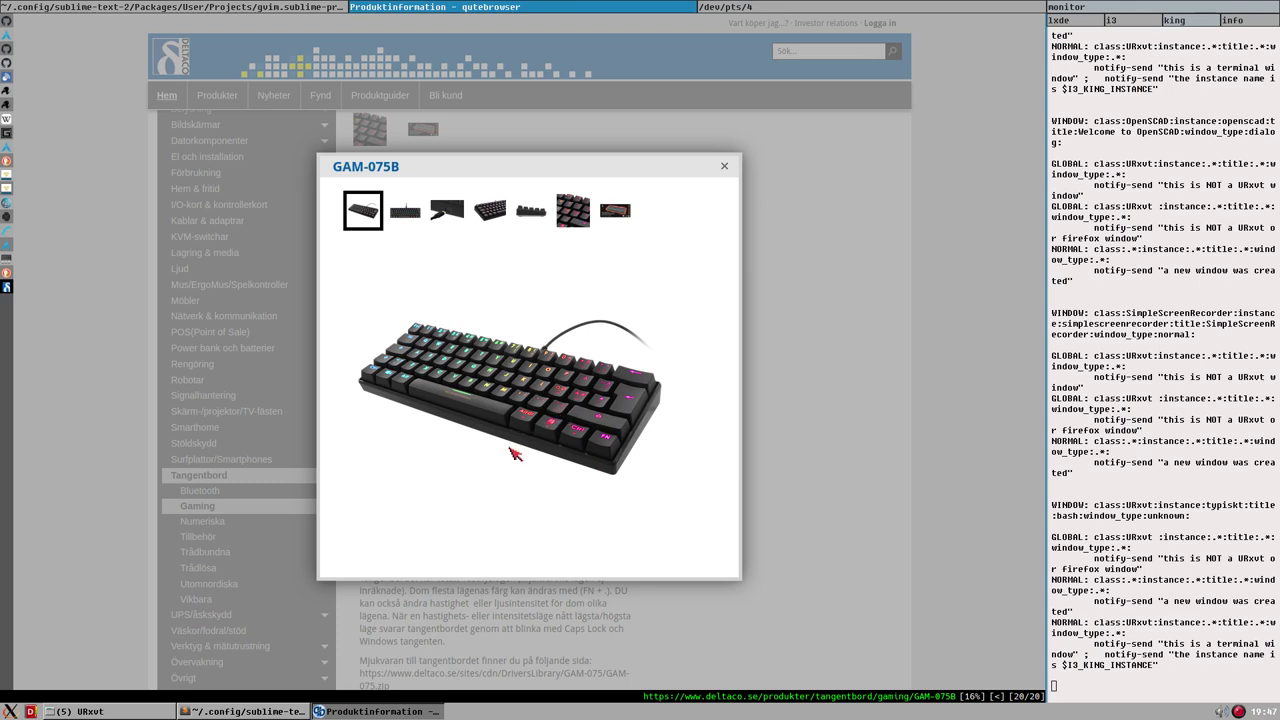
key(super+Return)
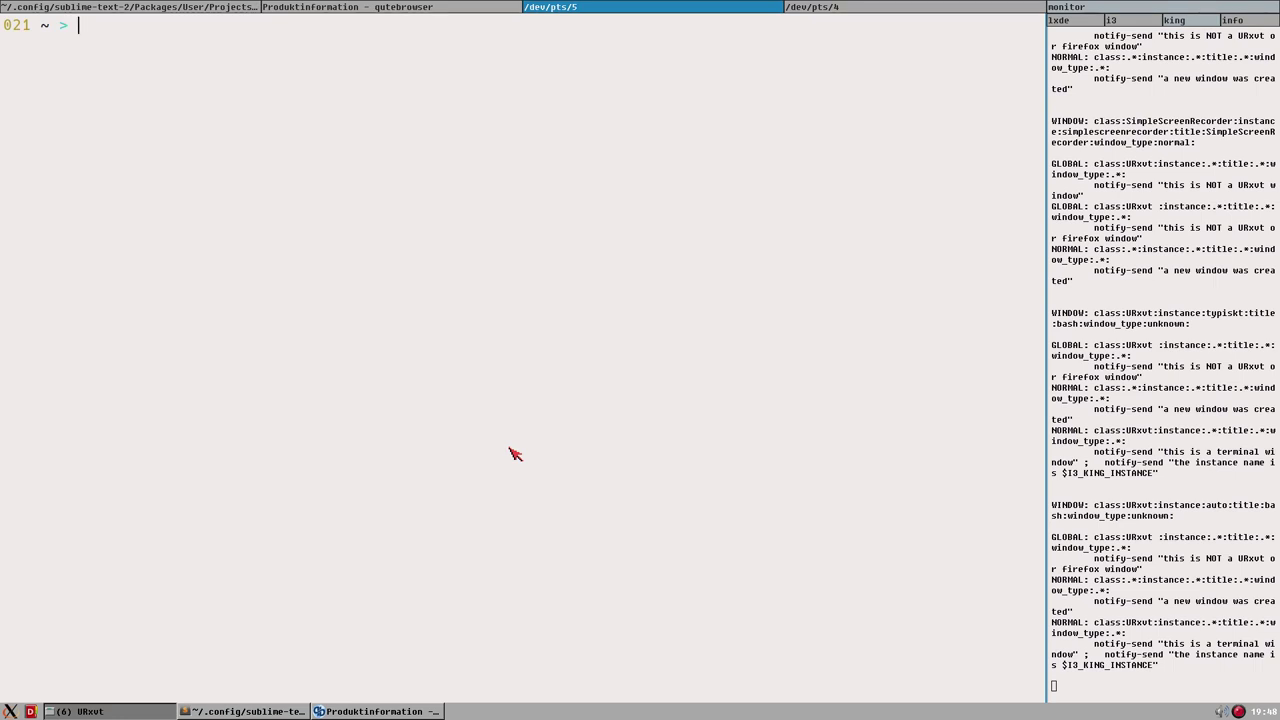
text(pacman -Ss neovim)
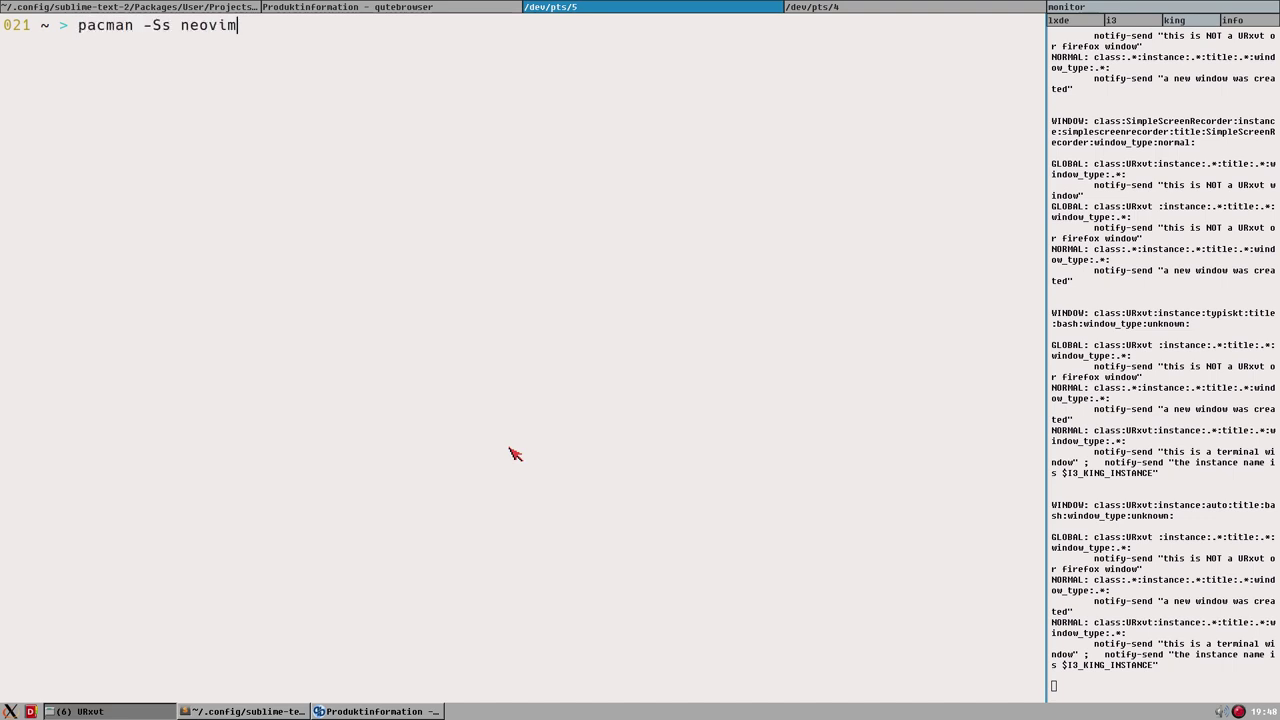
key(Up)
key(Up)
key(ctrl+u)
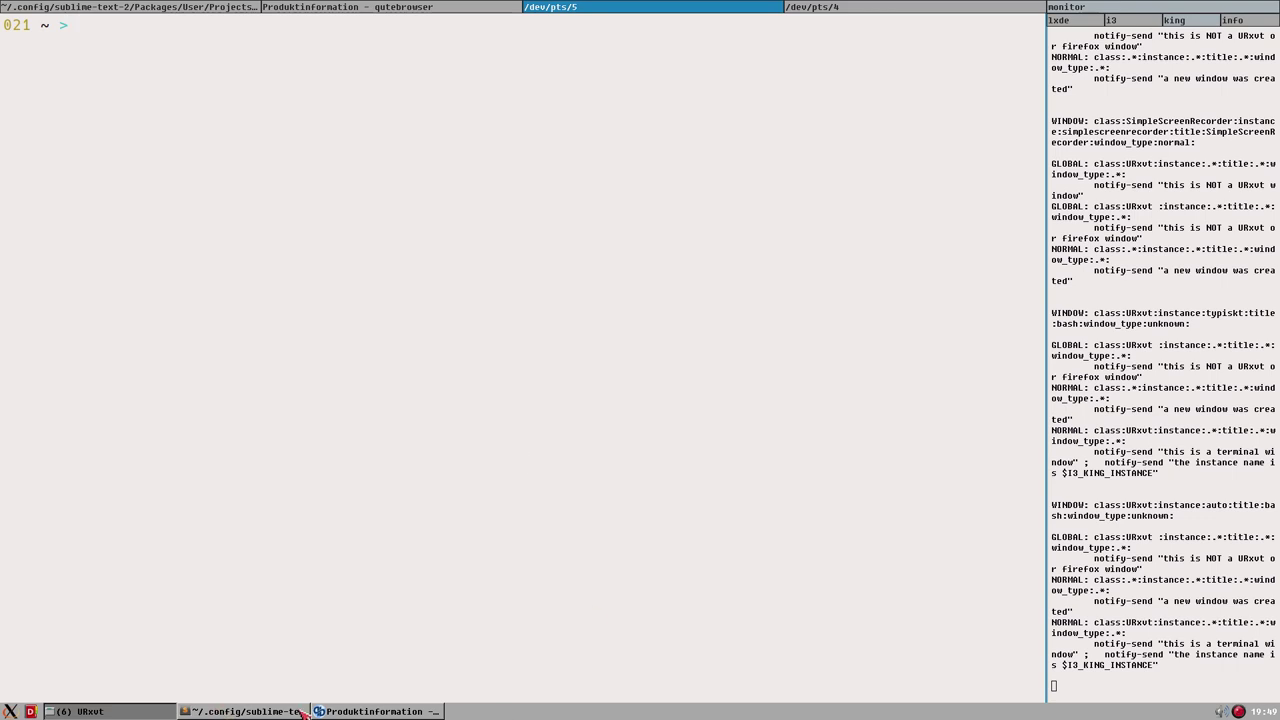
Switch back to the qutebrowser 'Produktinformation' window showing the GAM-075B gallery.
click(358, 712)
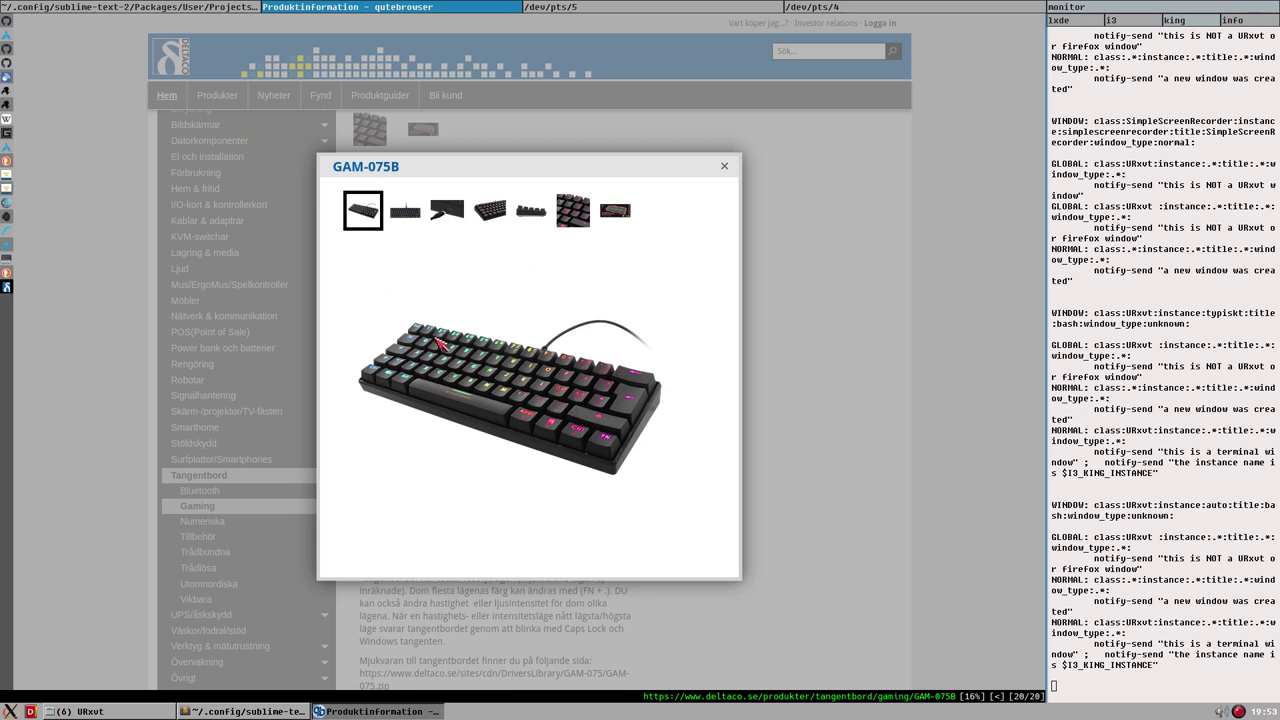
Close the GAM-075B gallery and return to the product page tab.
click(725, 166)
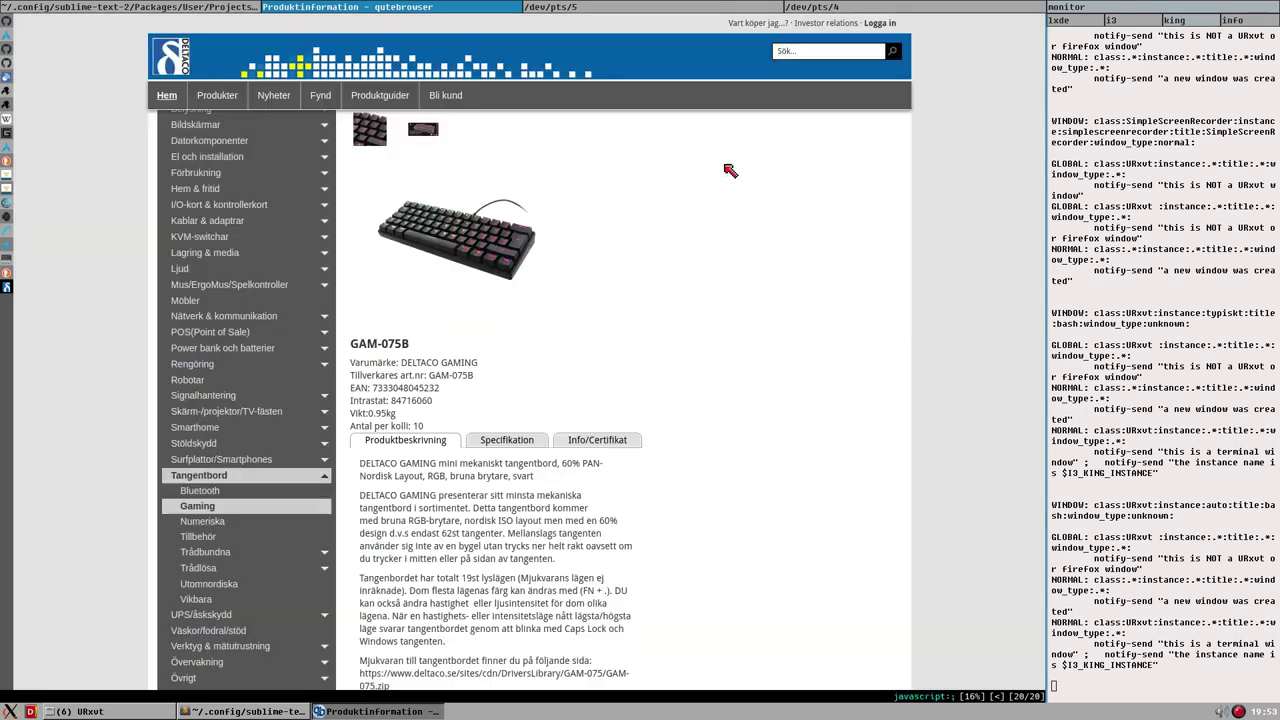
click(8, 283)
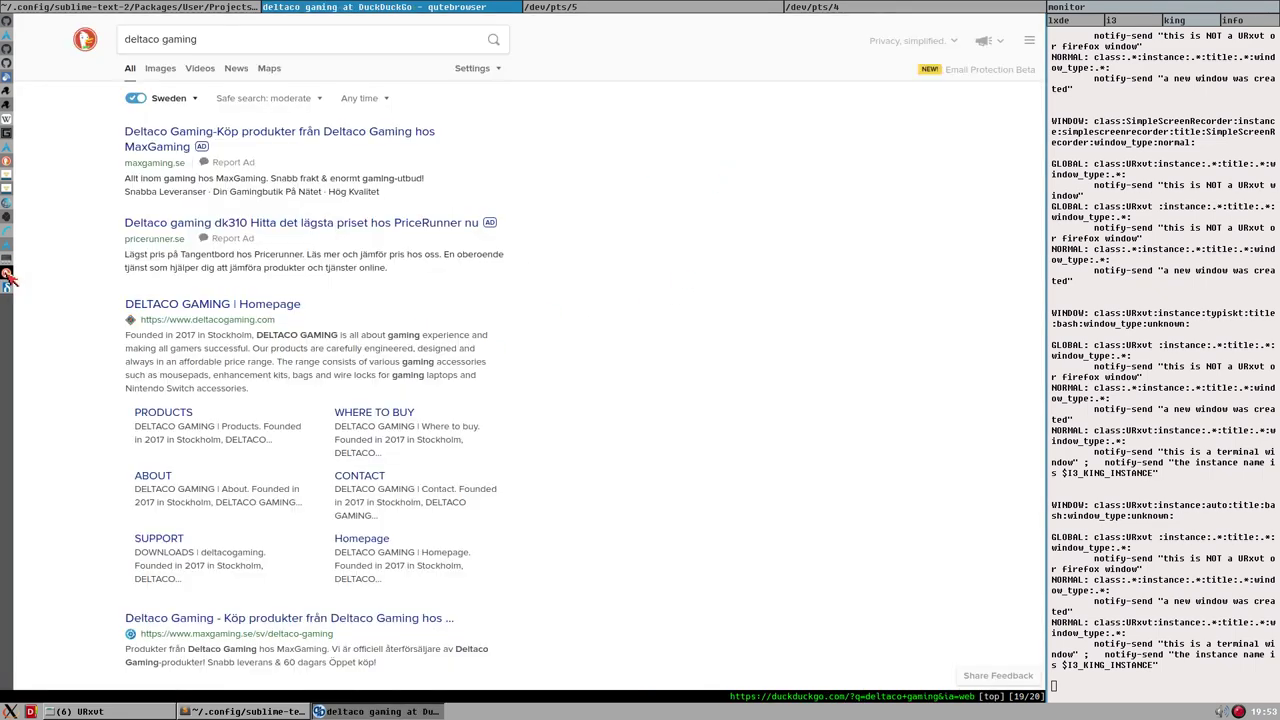
click(8, 288)
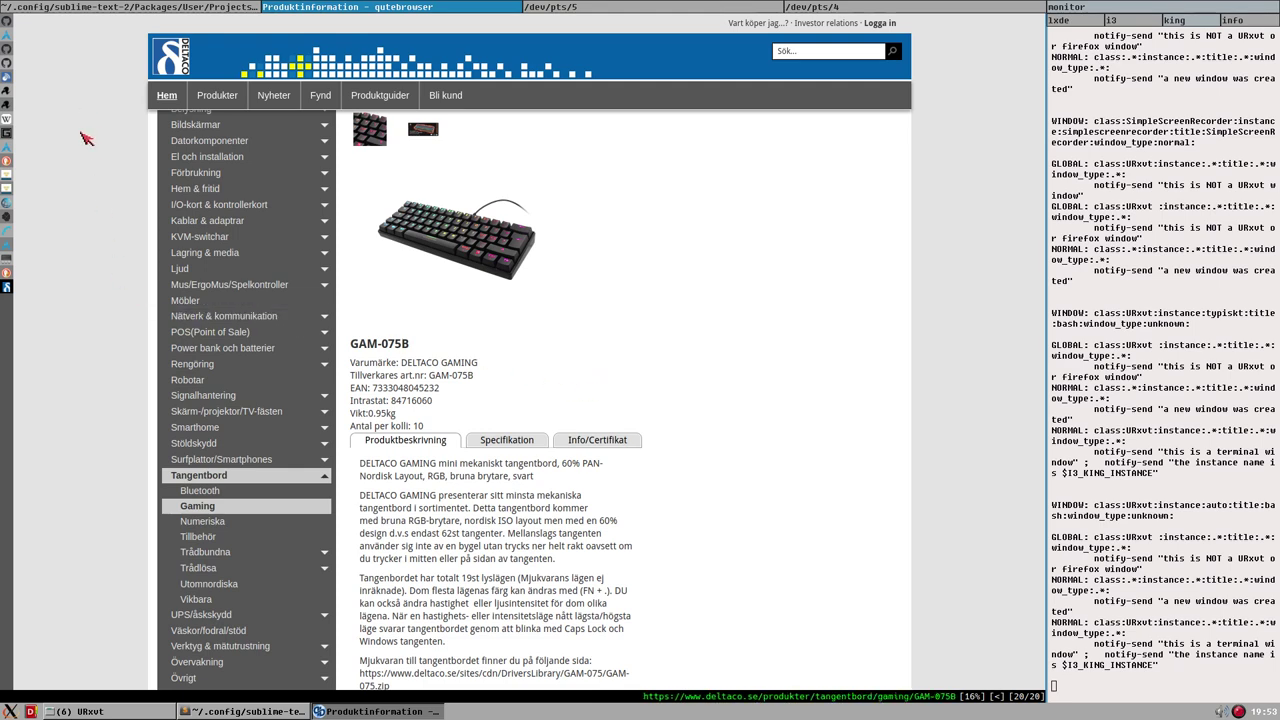
Search 'budlabs keyboard', then prepend 'youtube' to the query and search again.
text(open )
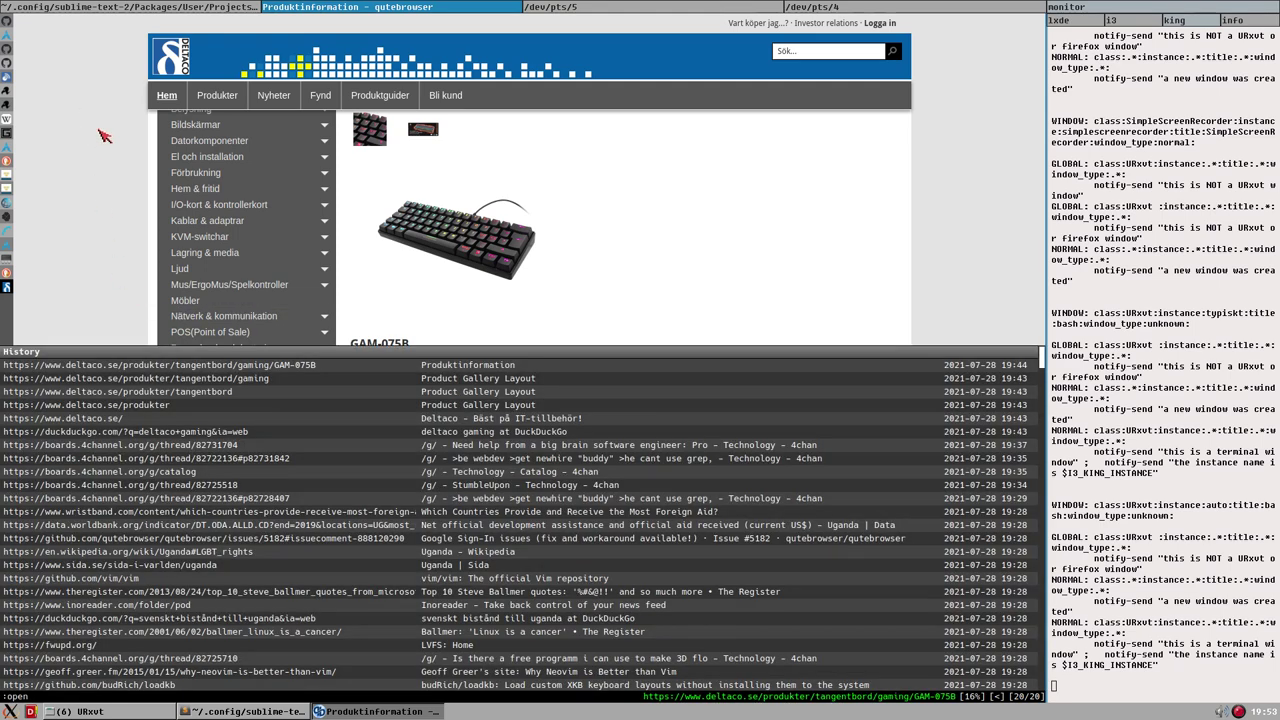
text(budlabs)
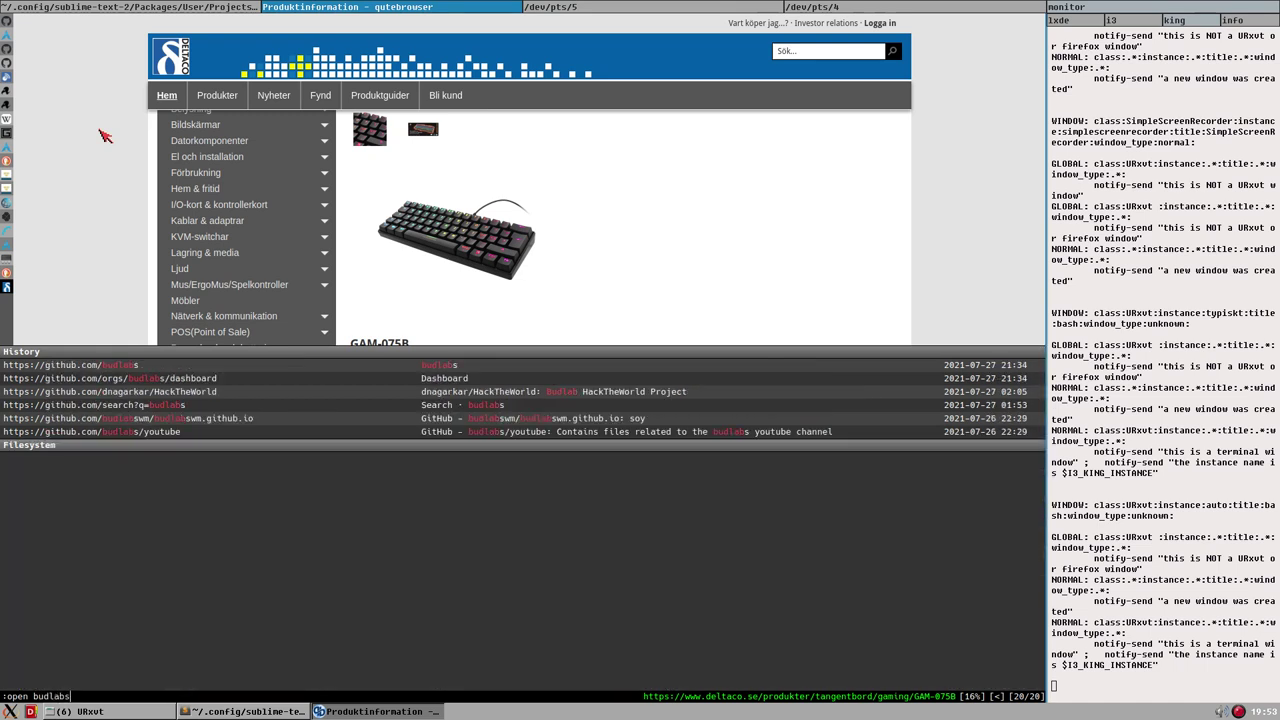
text( keyboard)
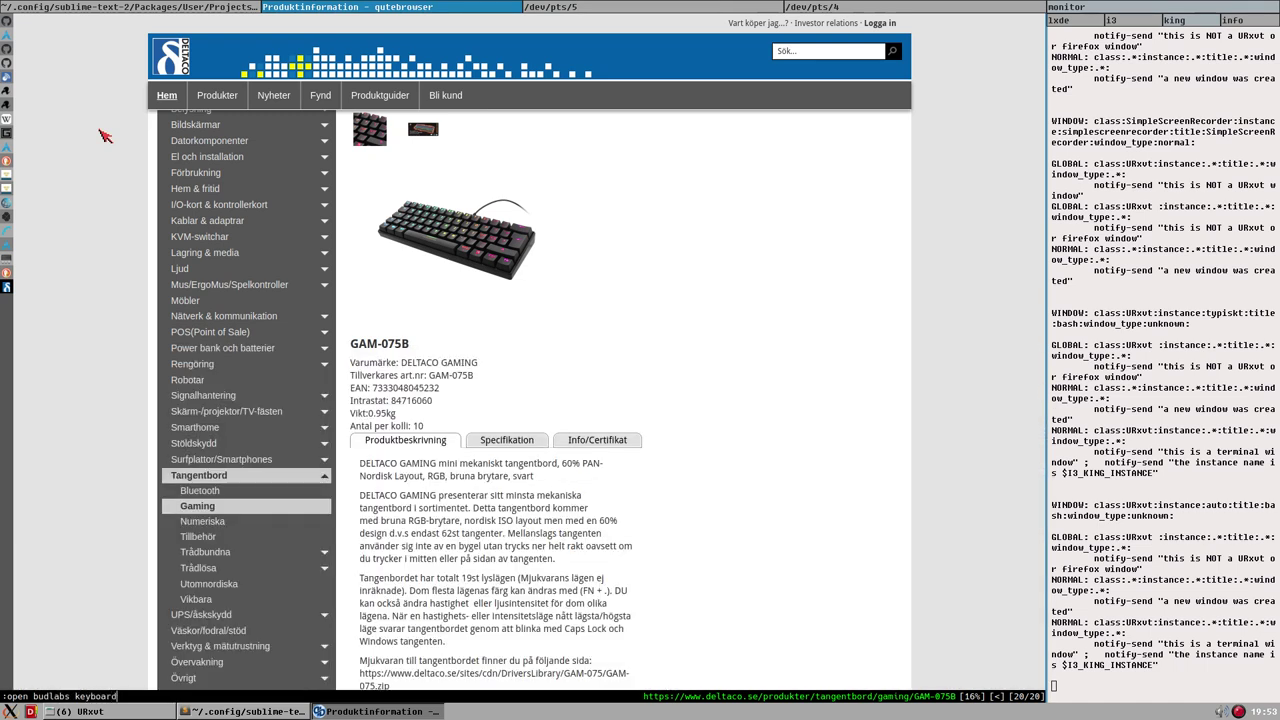
key(Return)
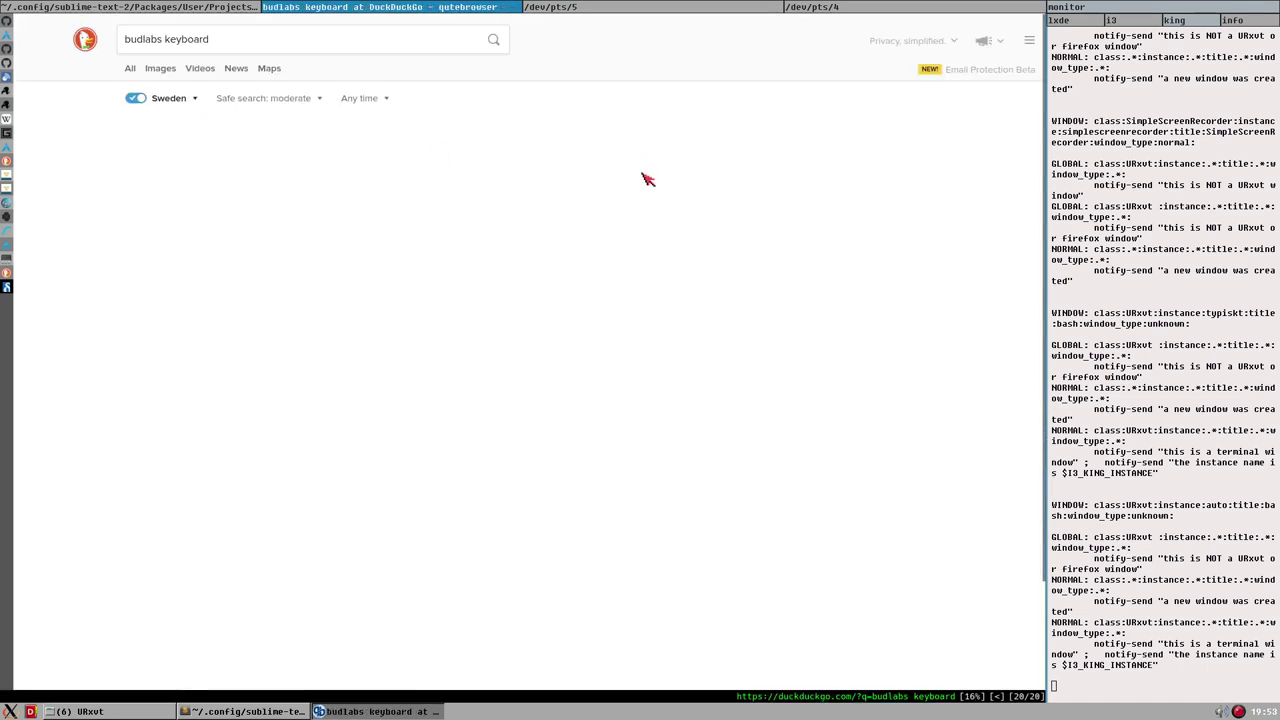
click(131, 38)
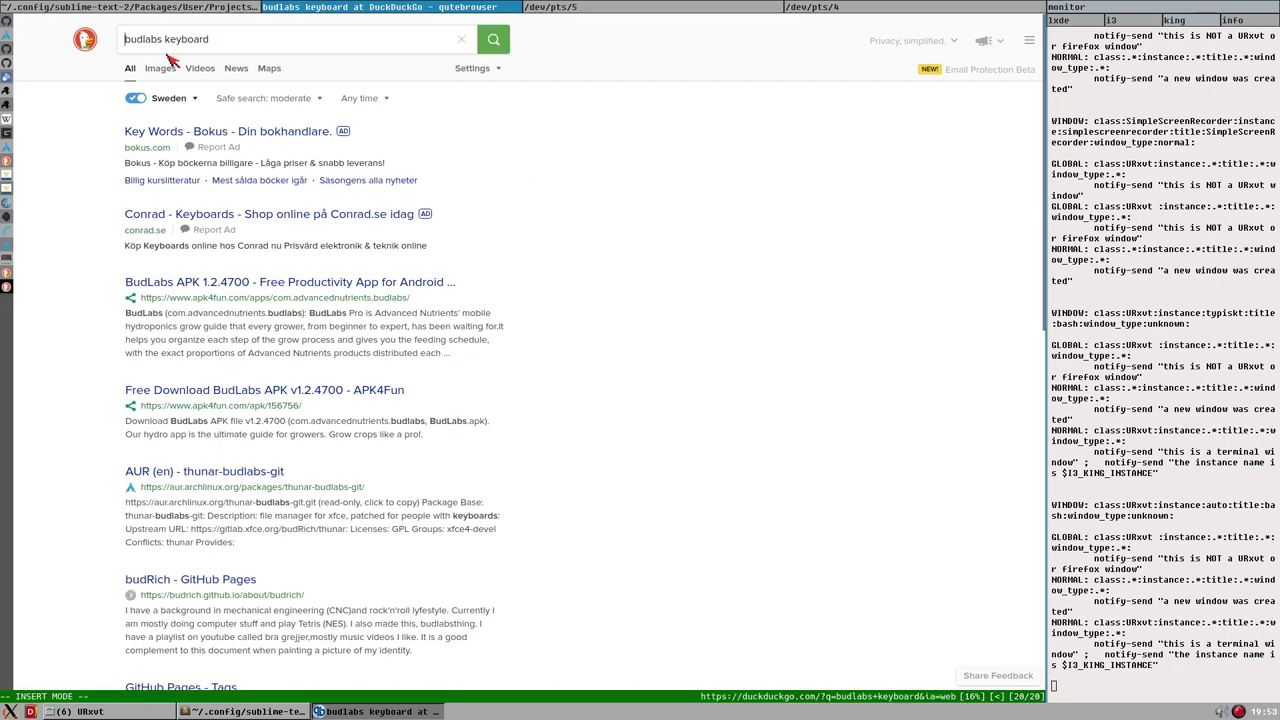
text(youtube)
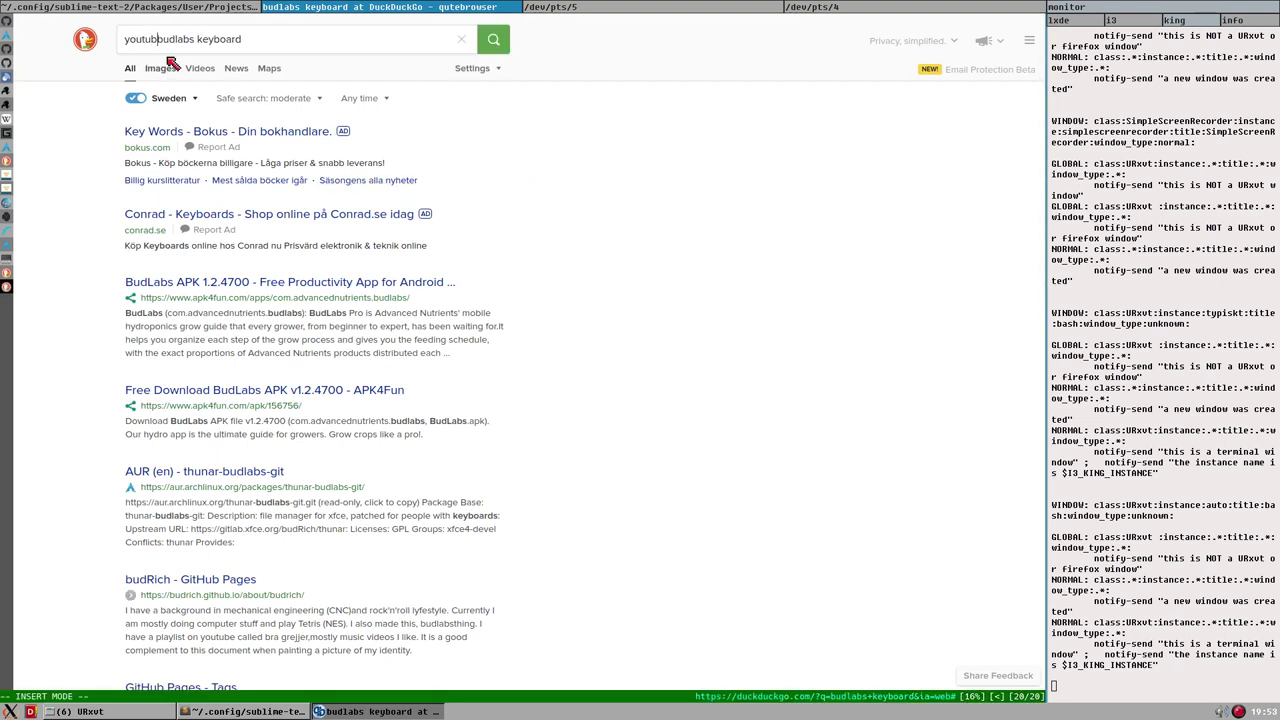
key(Return)
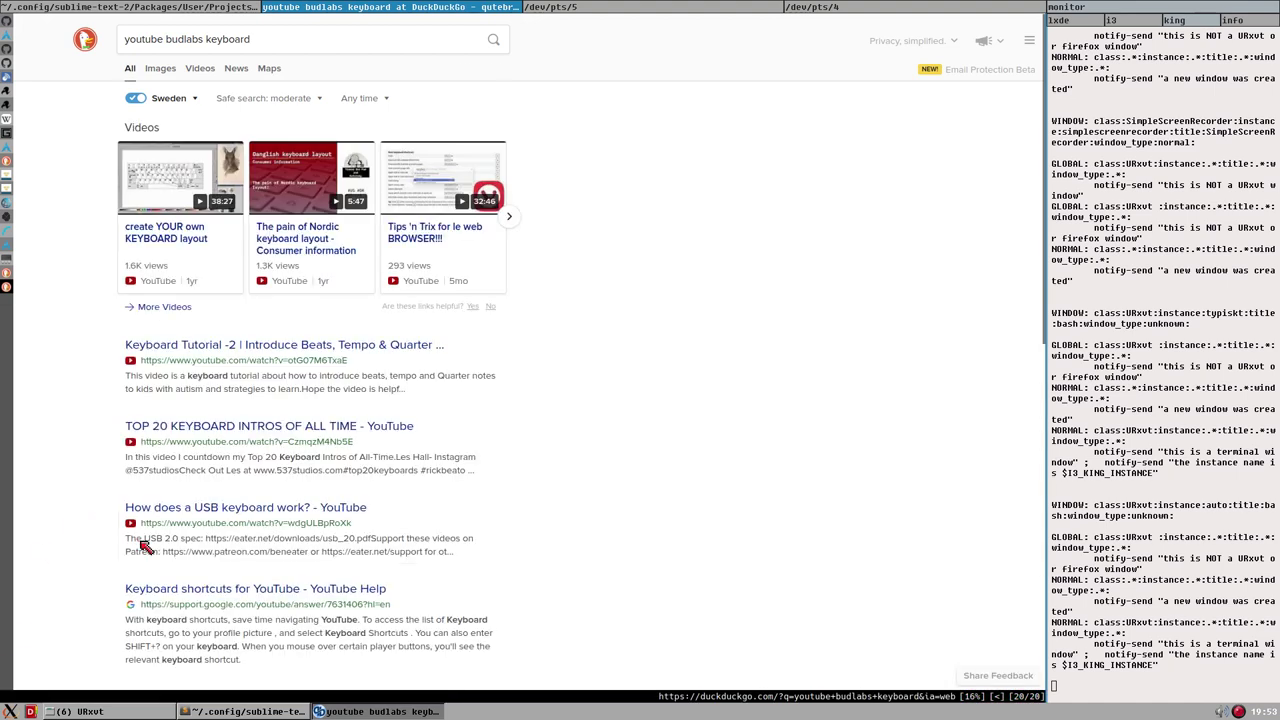
Open the 'create YOUR own KEYBOARD layout' video, play it briefly, then pause at 0:02.
click(157, 230)
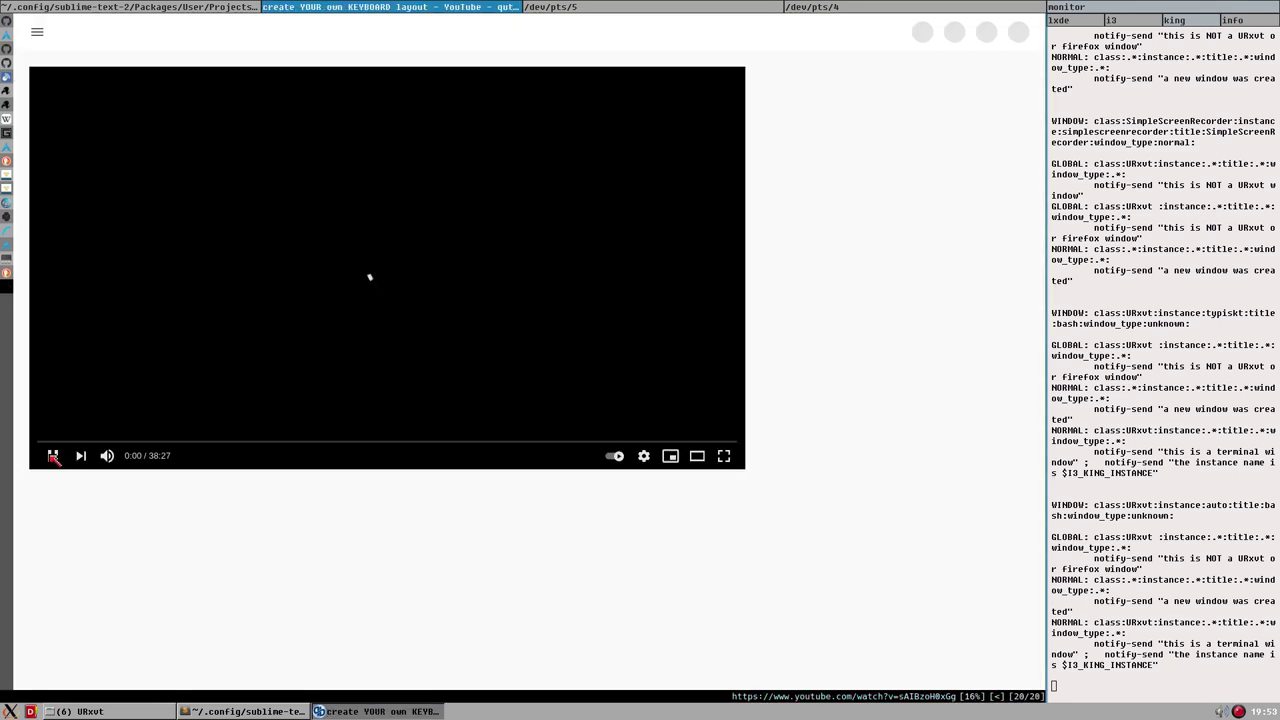
click(48, 462)
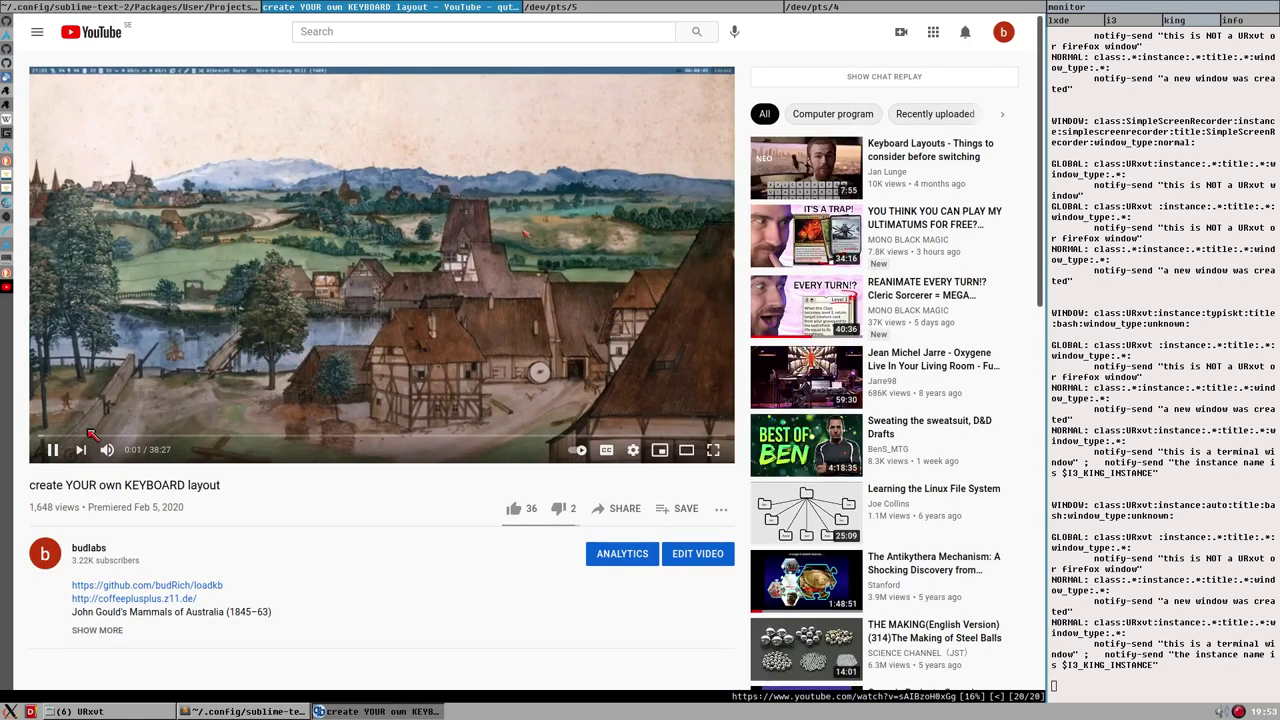
click(53, 452)
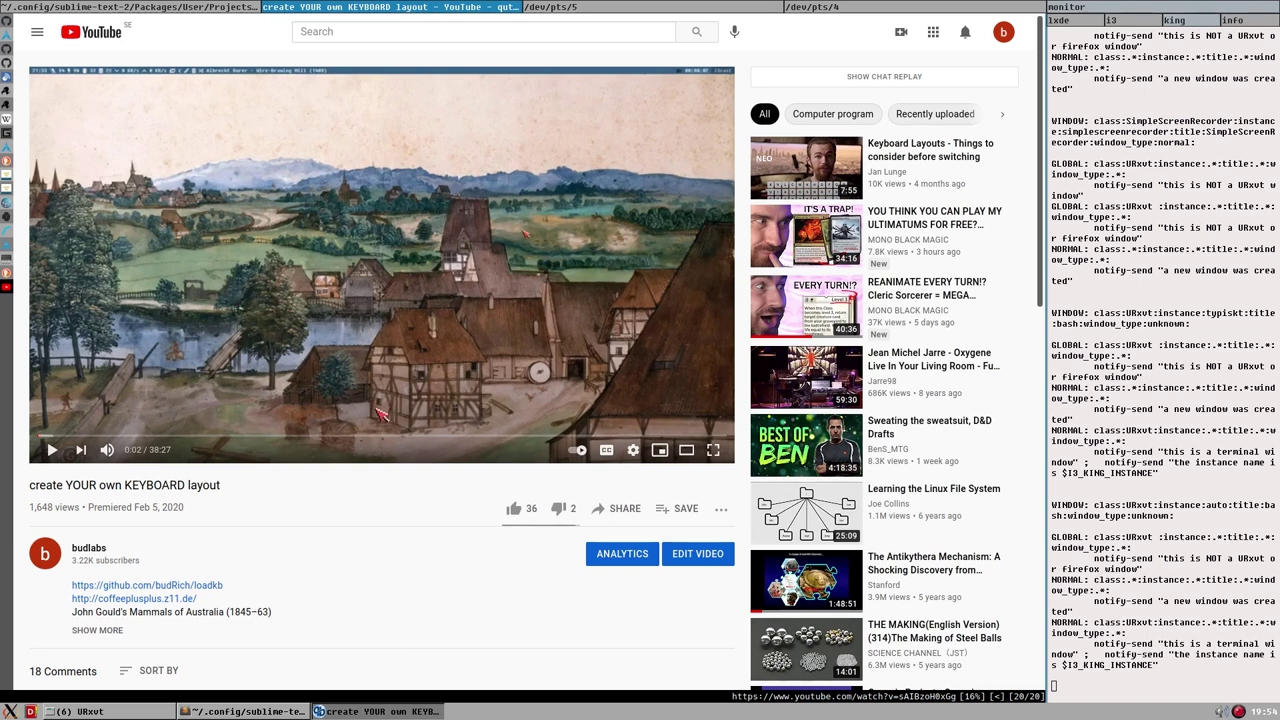
Select KEYBOARD in the video title and expand the full description to show the loadkb link.
double_click(146, 490)
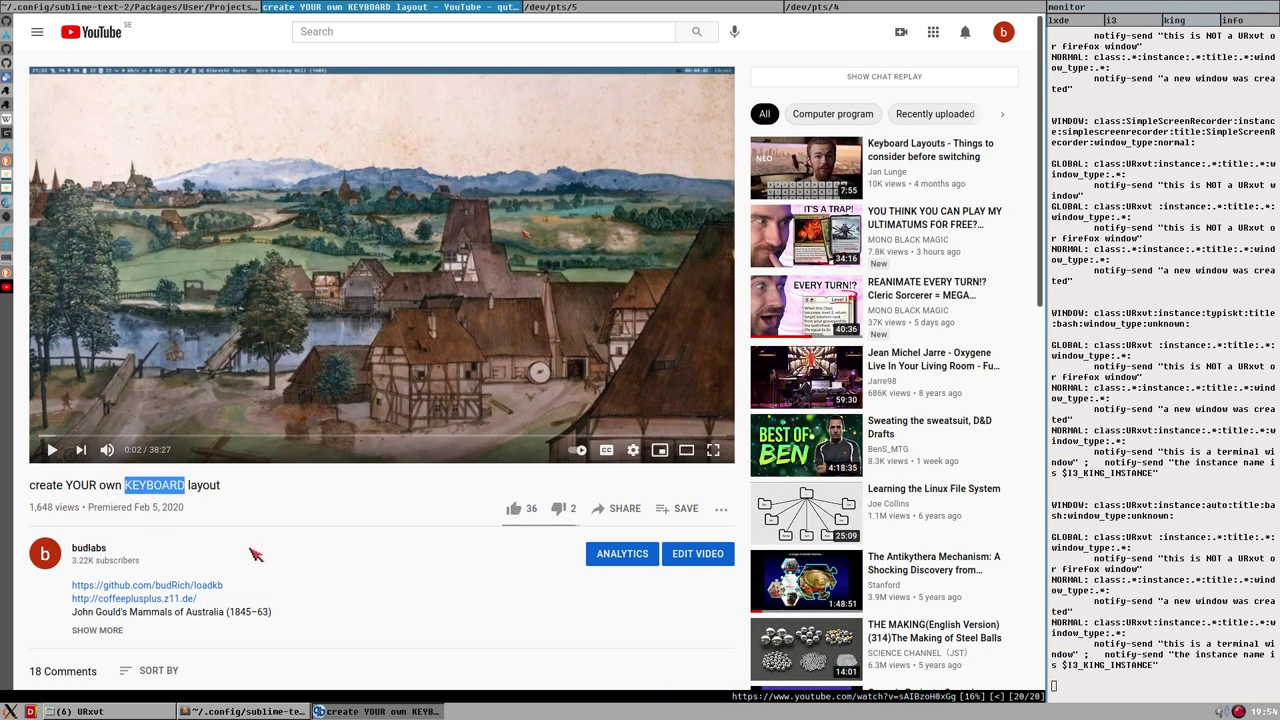
click(101, 634)
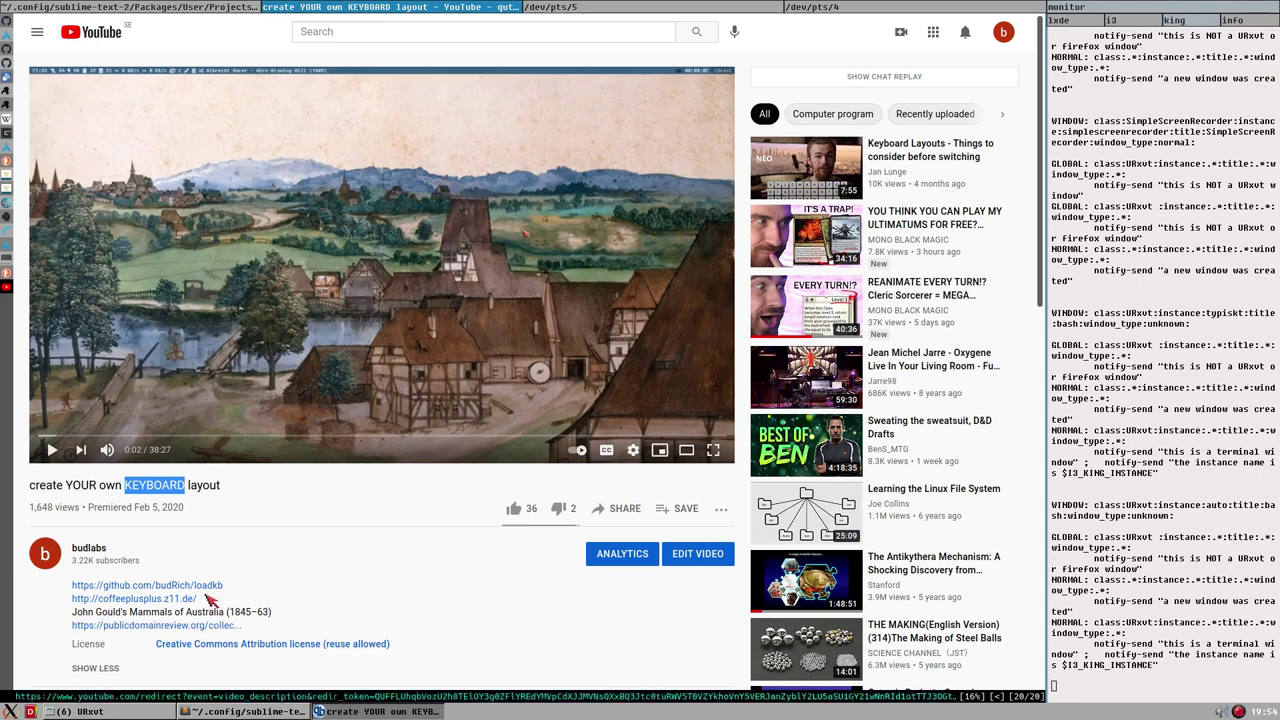
scroll(265, 570, down, 2)
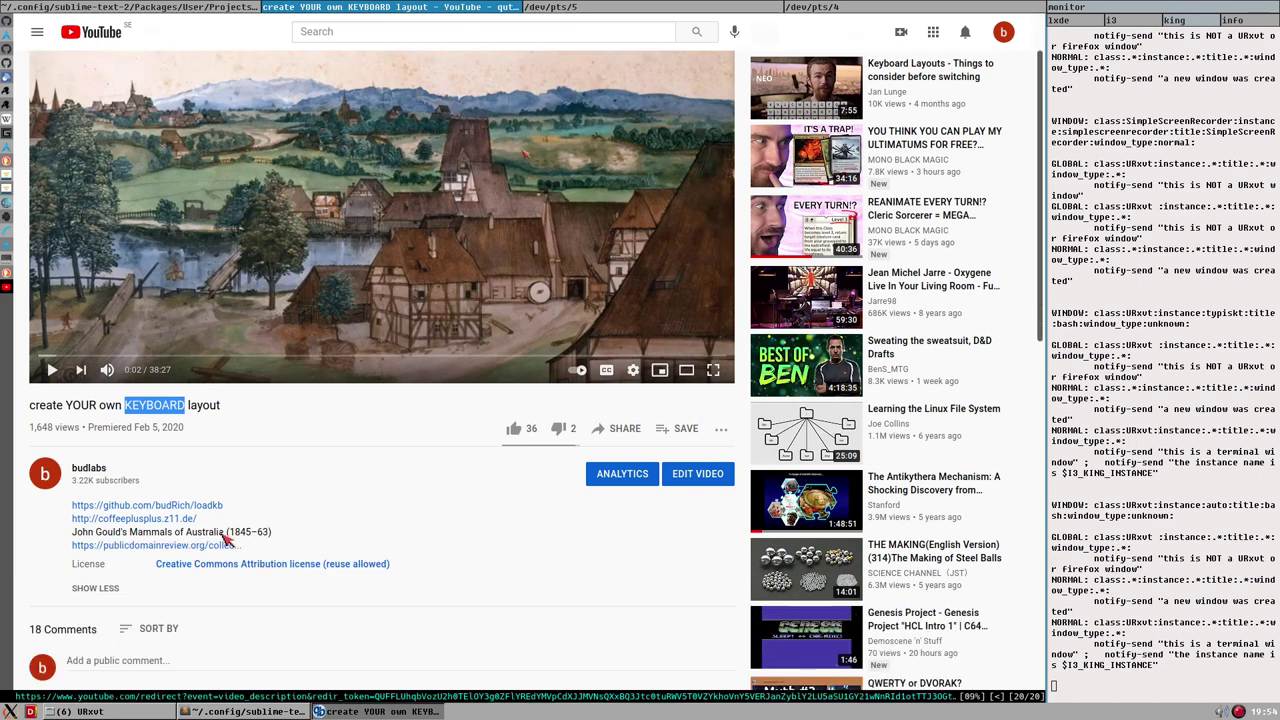
Open the loadkb GitHub repository, view its symbols folder, return, and select XKB in the README.
click(170, 510)
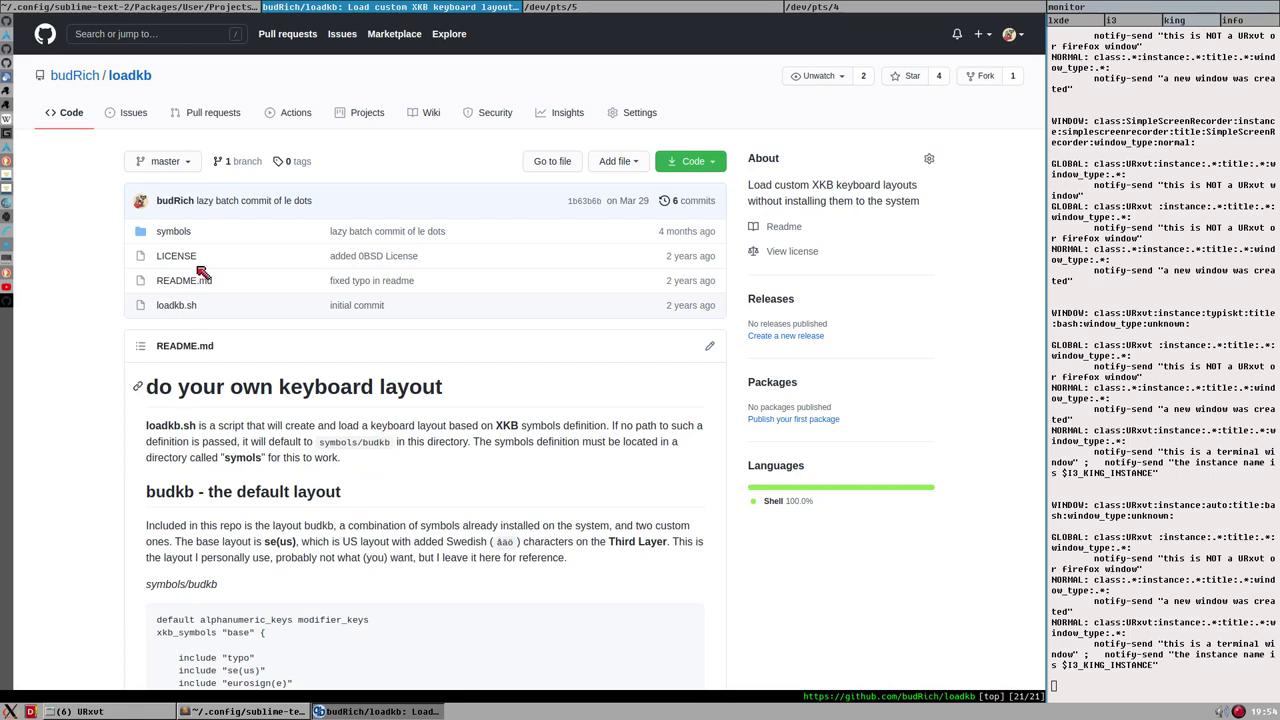
click(173, 234)
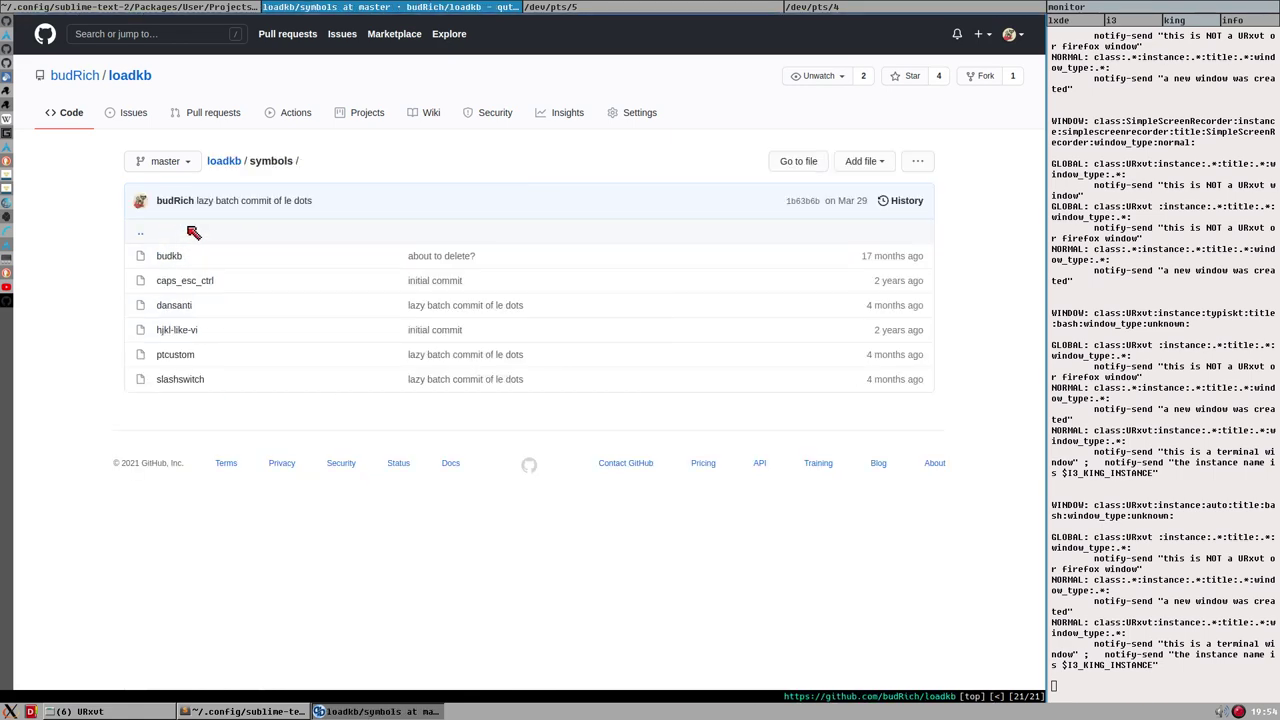
key(shift+h)
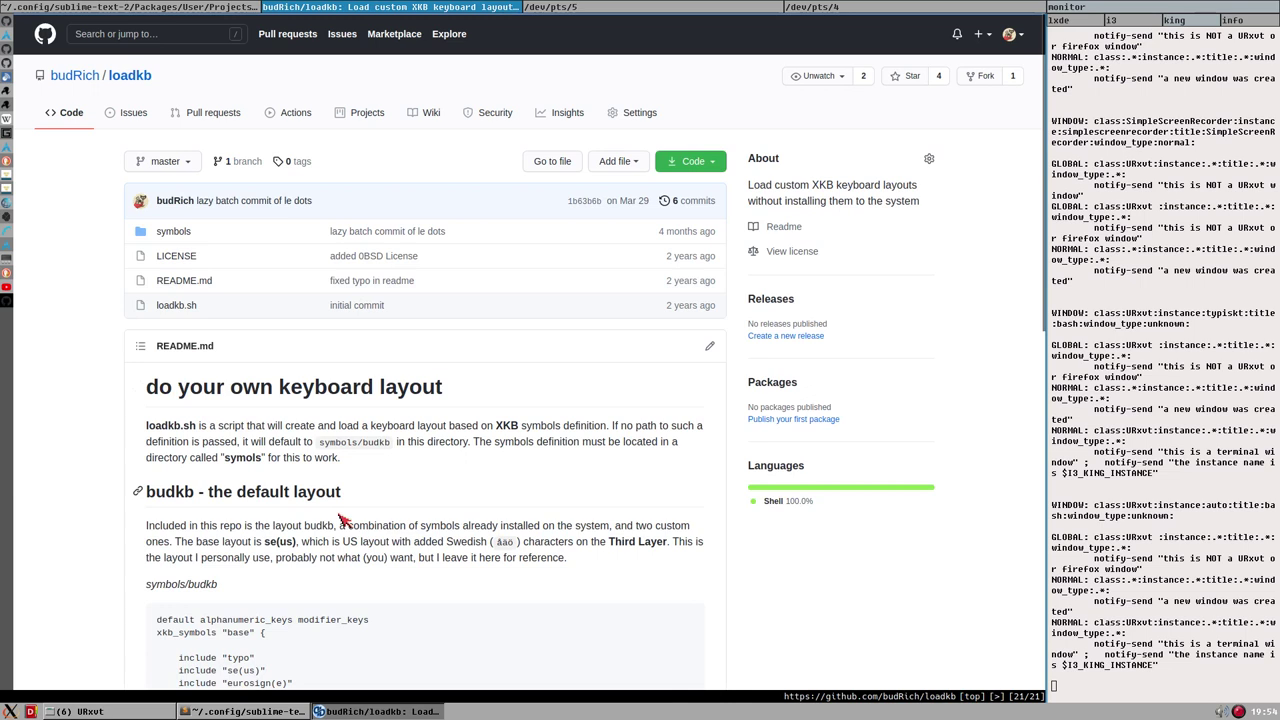
double_click(506, 428)
drag(505, 426, 495, 426)
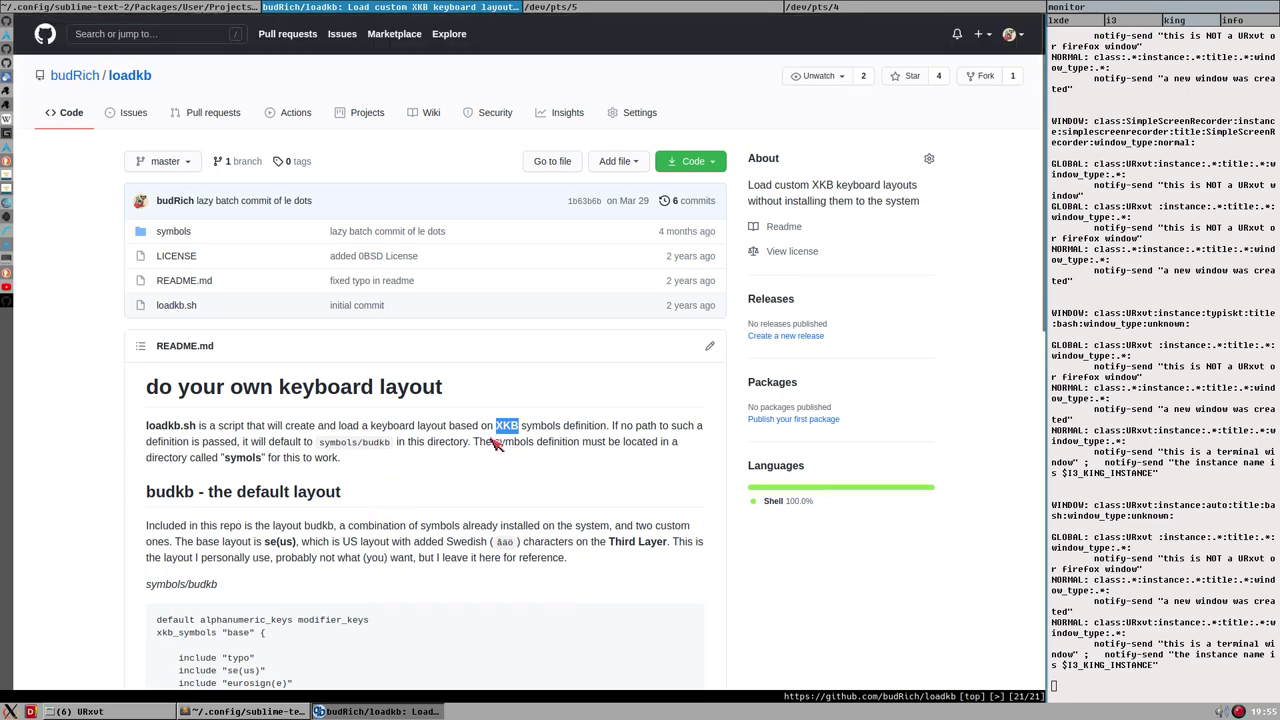
Read through the loadkb README, then switch to the LVFS firmware home page tab.
scroll(400, 492, down, 2)
scroll(400, 492, up, 2)
scroll(405, 498, down, 1)
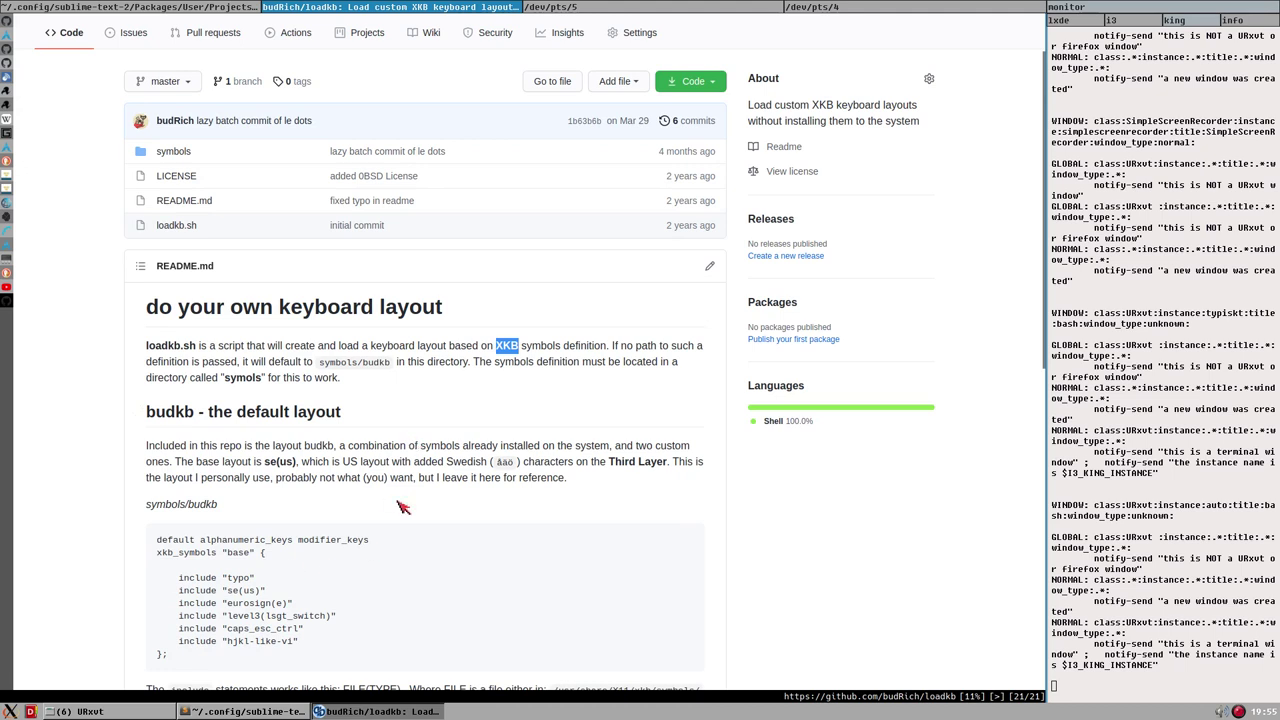
scroll(300, 576, down, 1)
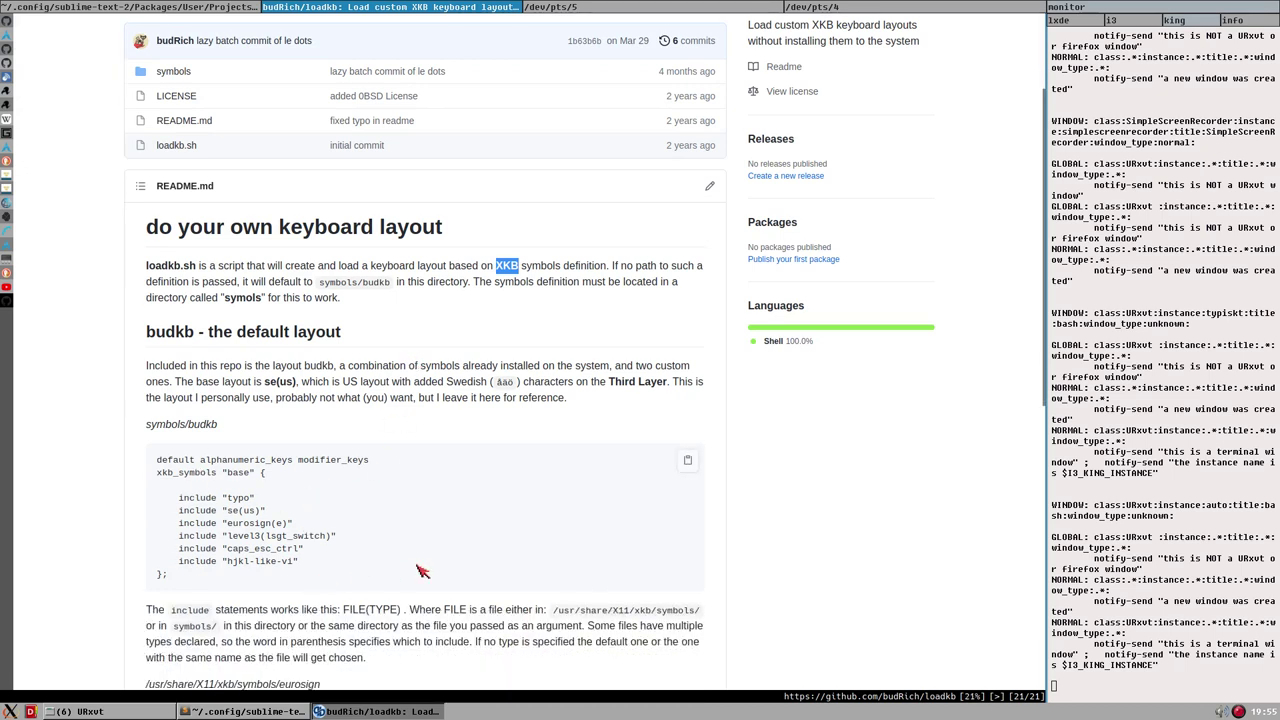
scroll(385, 575, up, 2)
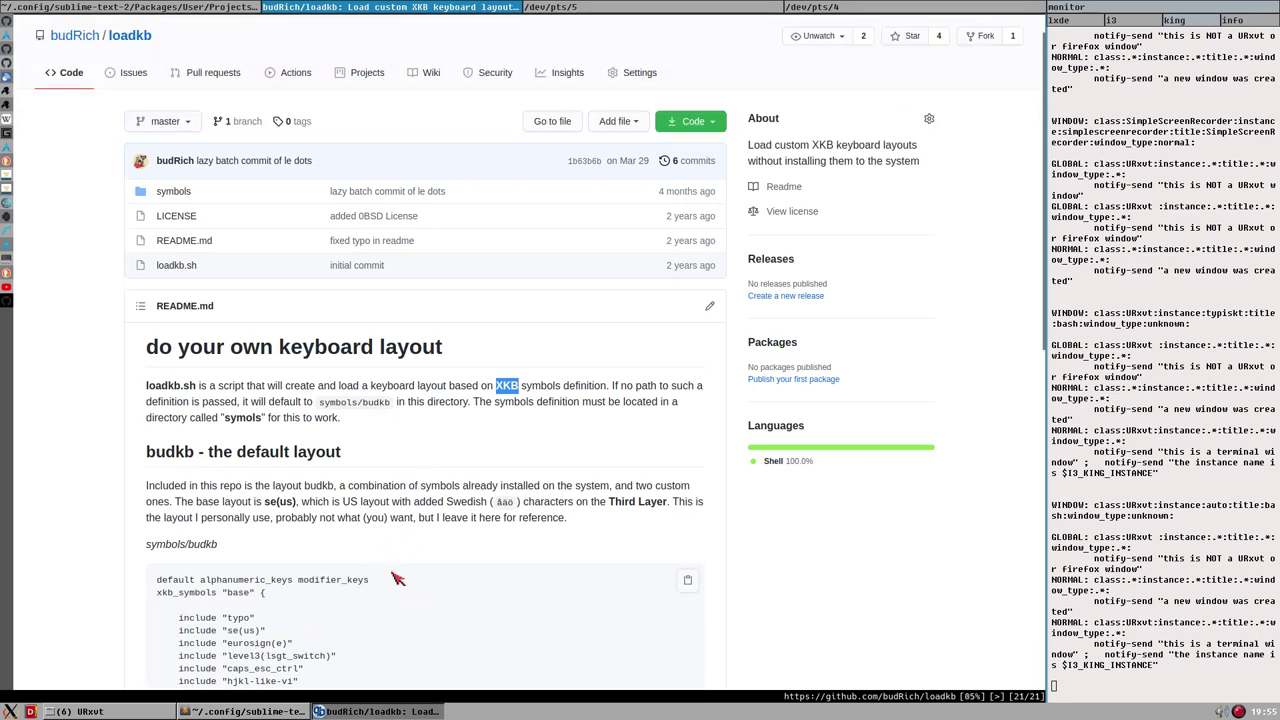
scroll(397, 578, down, 2)
scroll(390, 522, up, 2)
scroll(361, 524, up, 1)
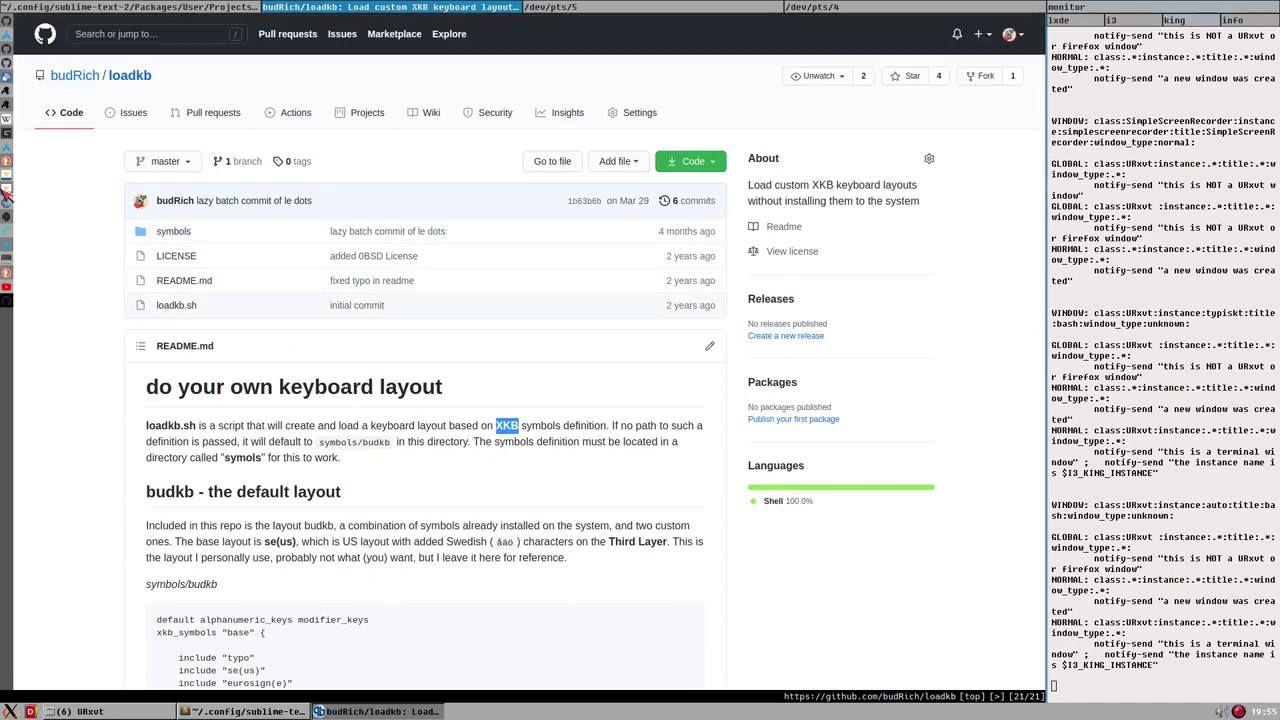
click(8, 272)
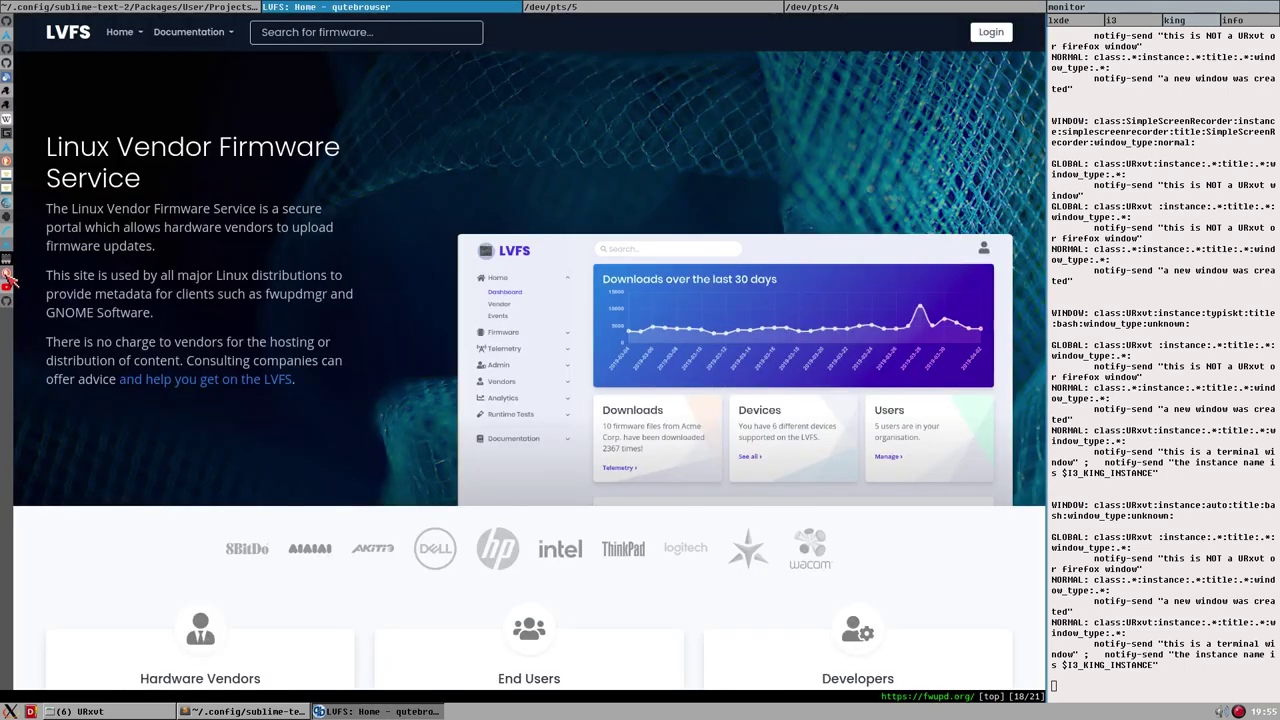
Cycle through the deltaco search, LVFS and Sida Uganda tabs, ending on the loadkb repository.
click(8, 276)
click(9, 268)
click(8, 276)
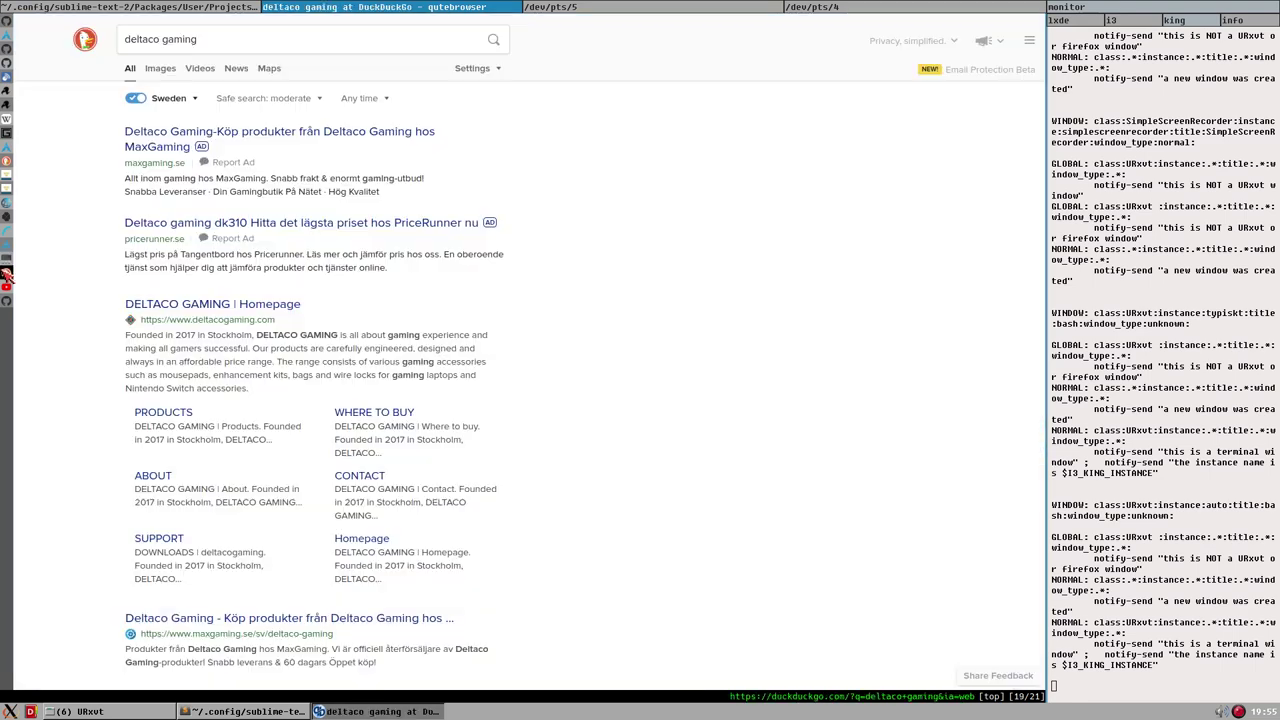
click(8, 222)
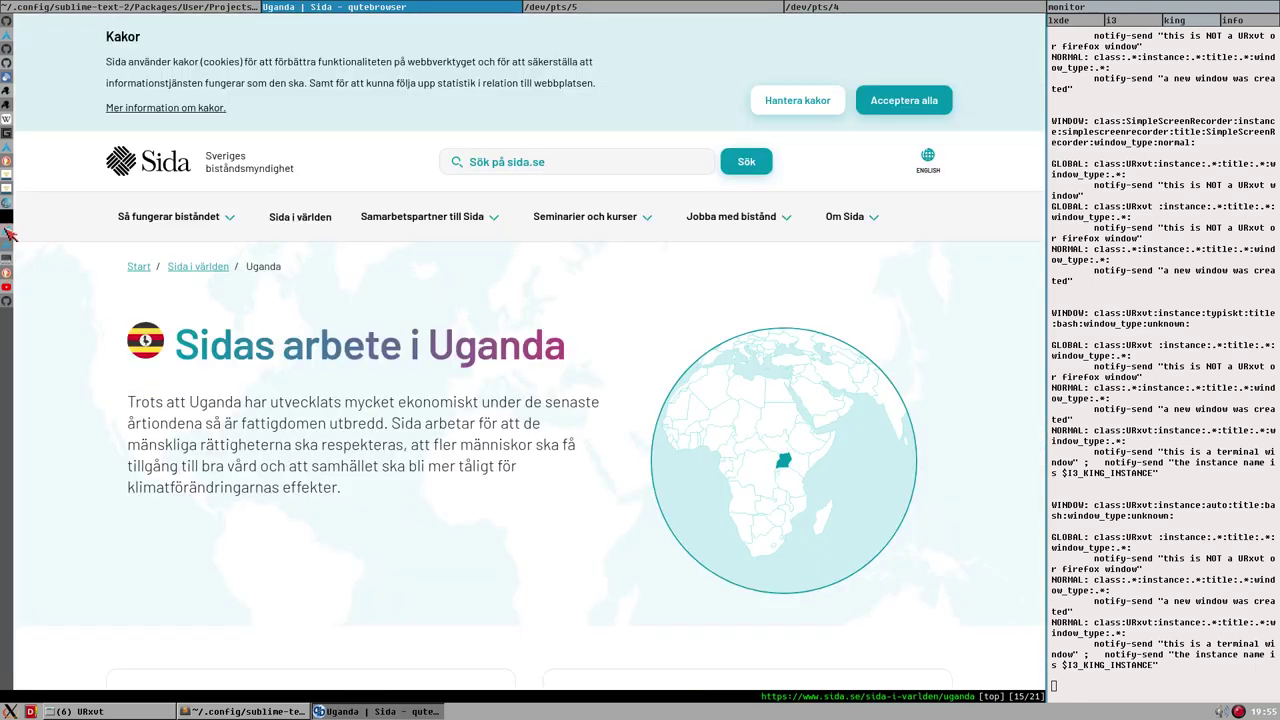
click(8, 300)
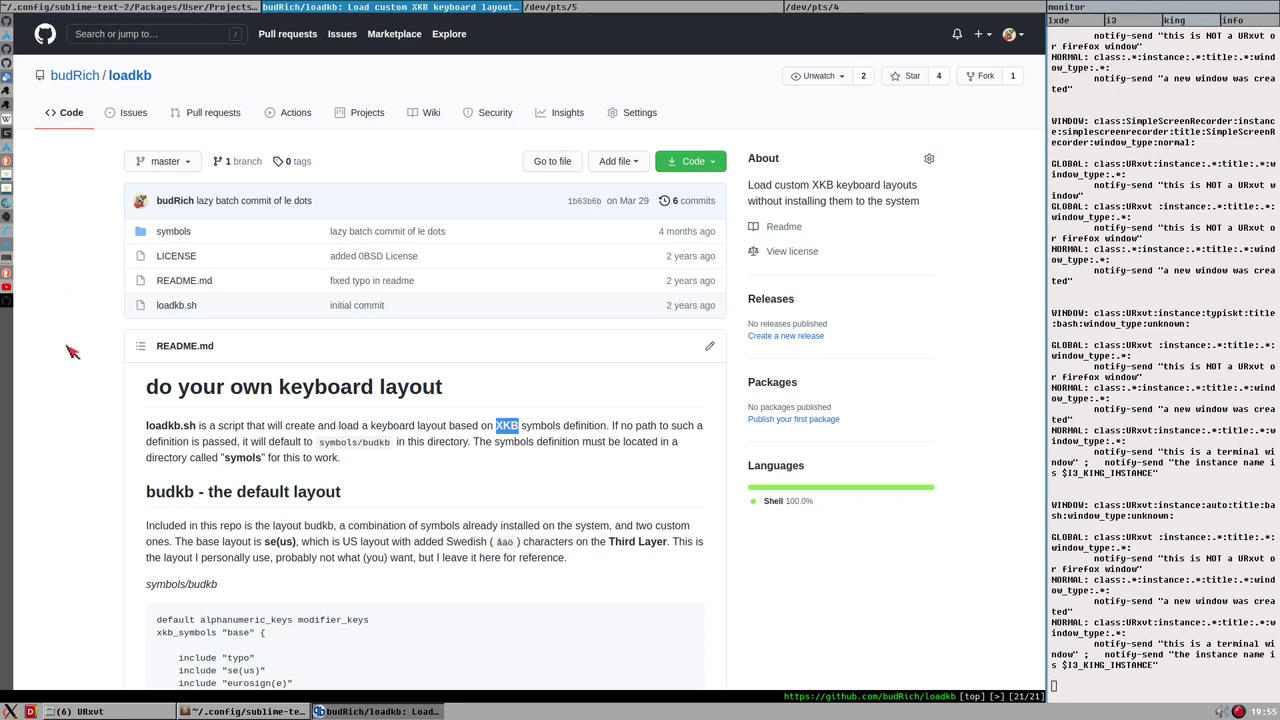
Open the Deltaco GAM-075B product page from history ('delt') in a new tab and enlarge its keyboard image.
key(shift+o)
text(delta)
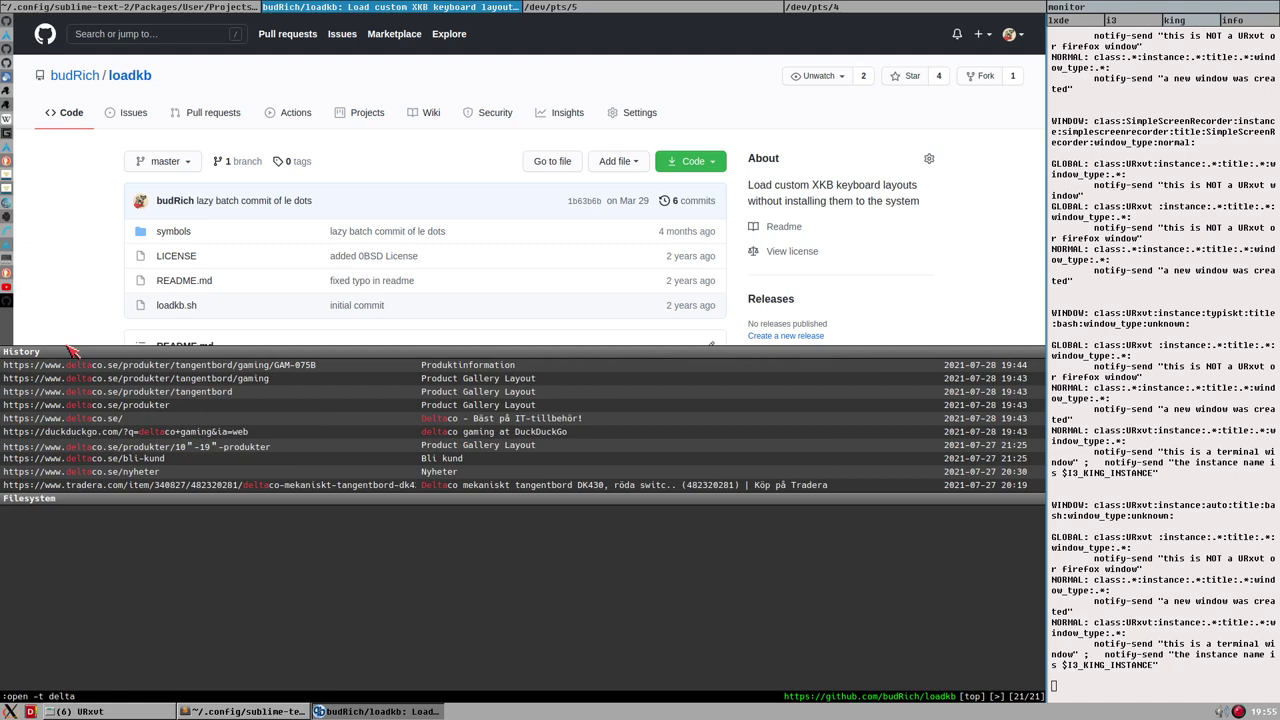
key(Tab)
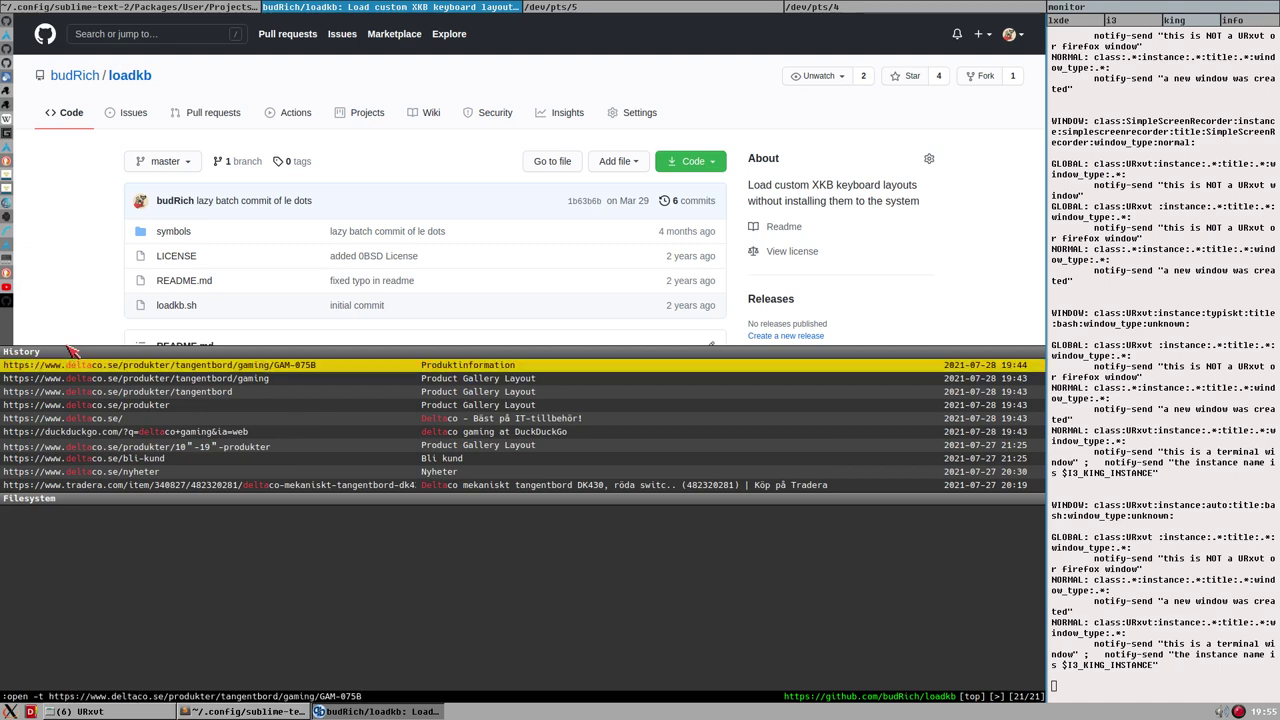
key(Return)
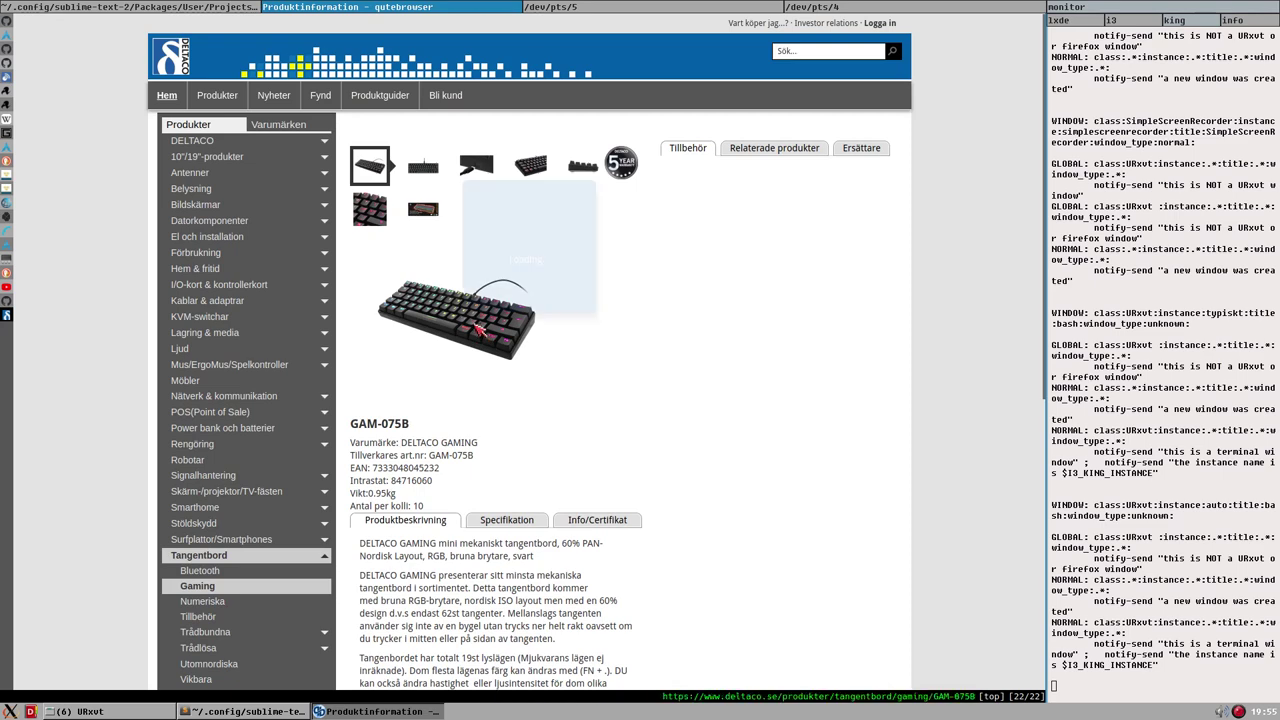
click(485, 338)
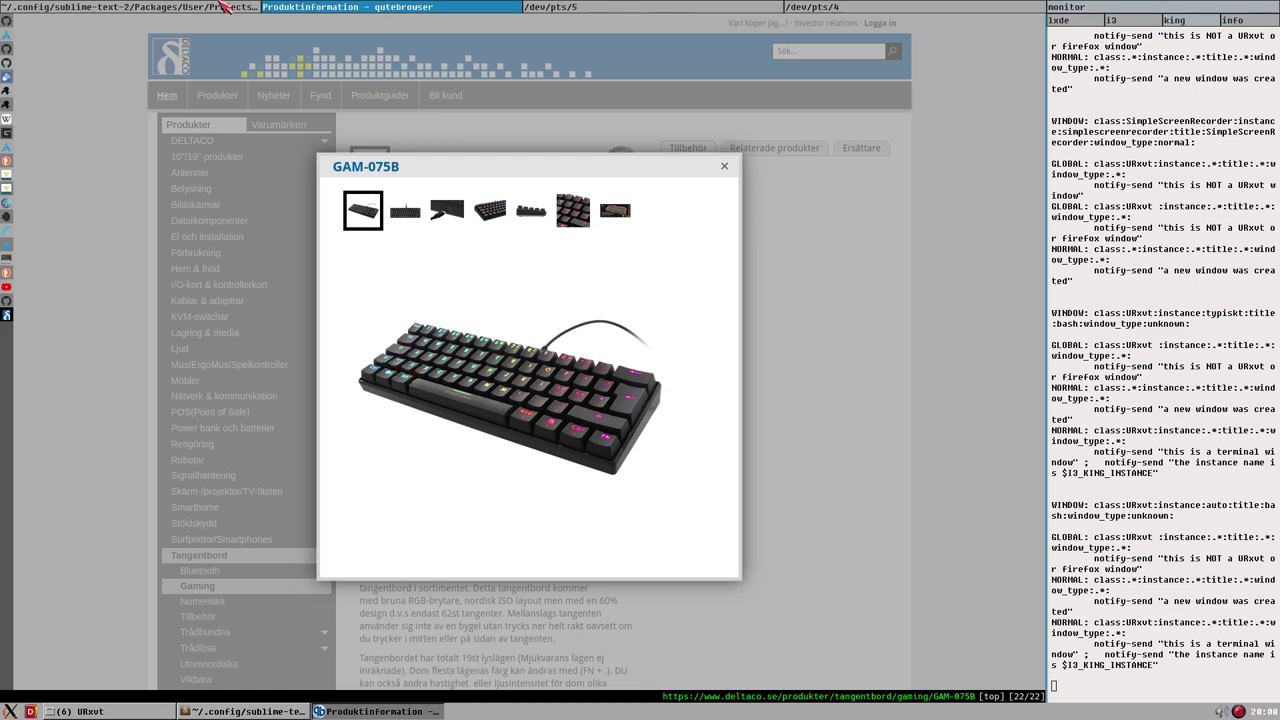
On the loadkb GitHub tab, open the budkb file in the symbols folder.
click(10, 302)
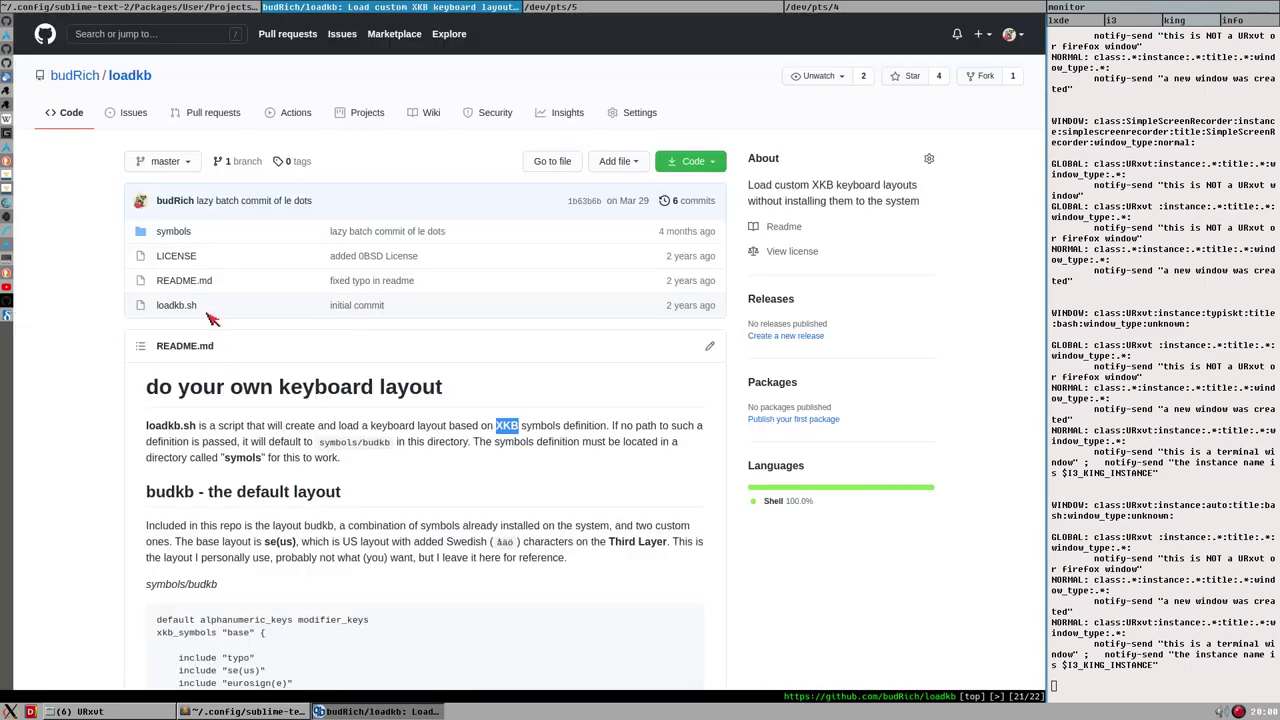
click(176, 233)
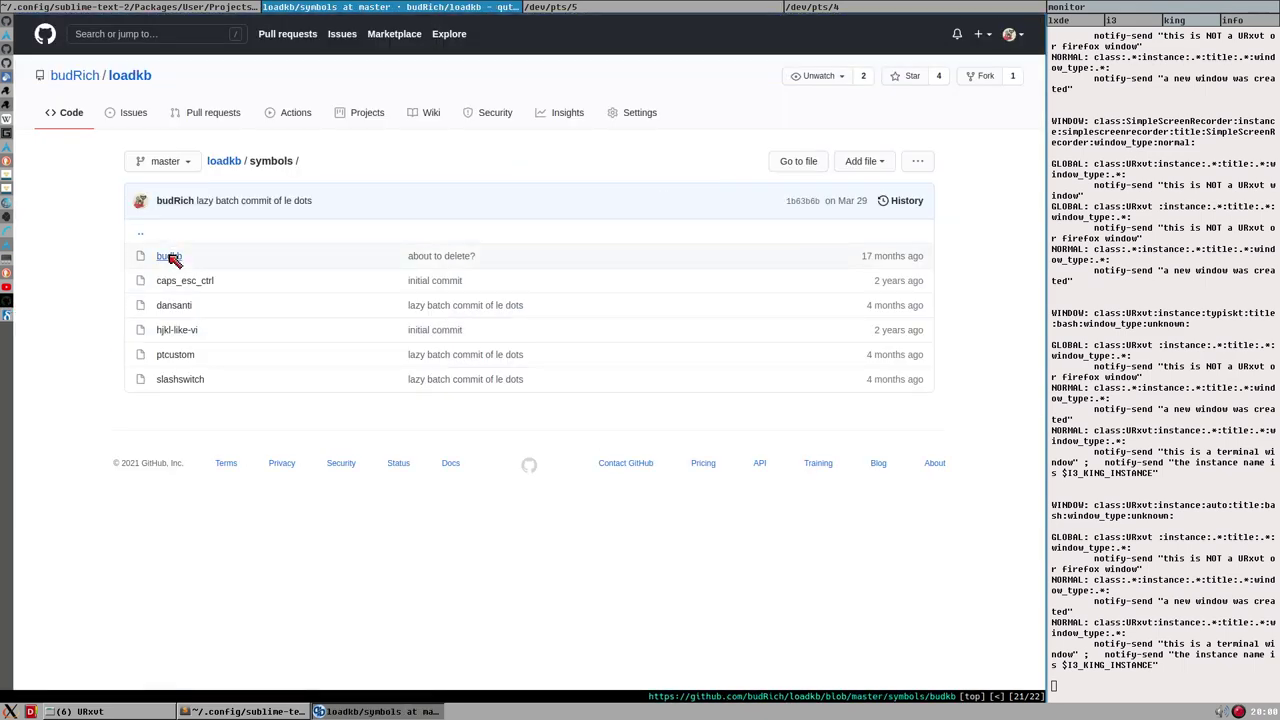
click(168, 257)
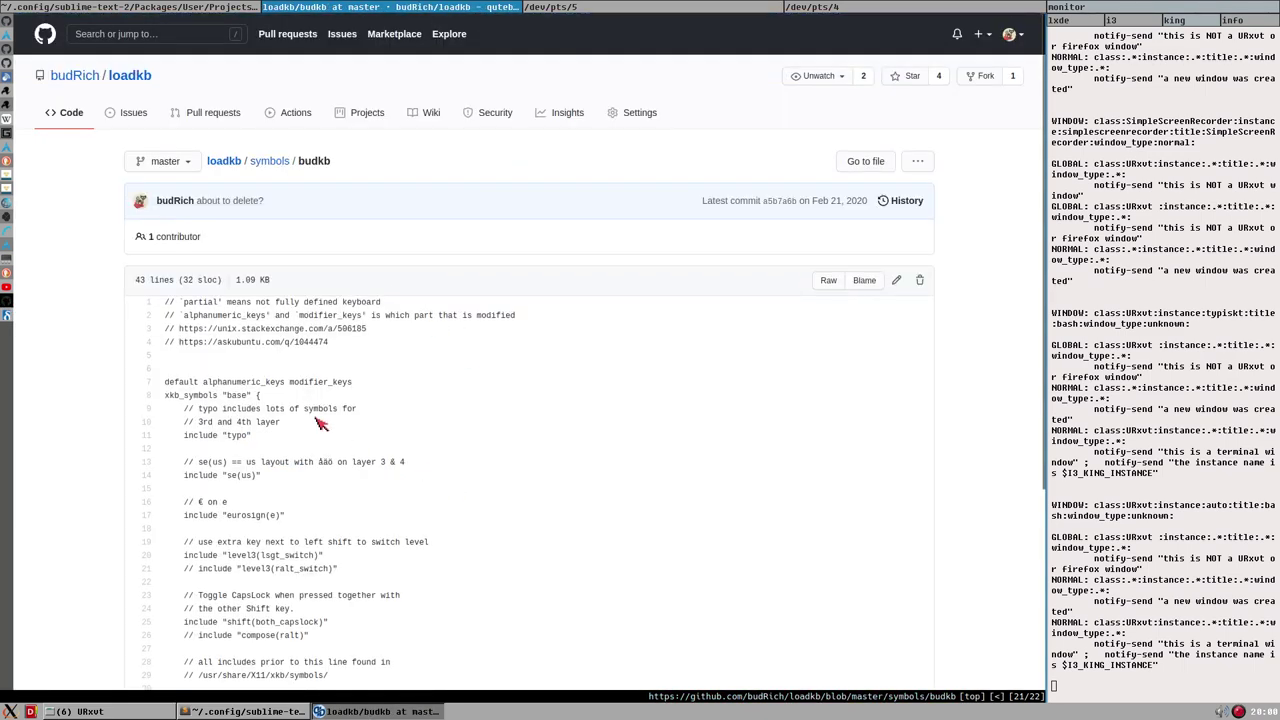
scroll(318, 423, down, 3)
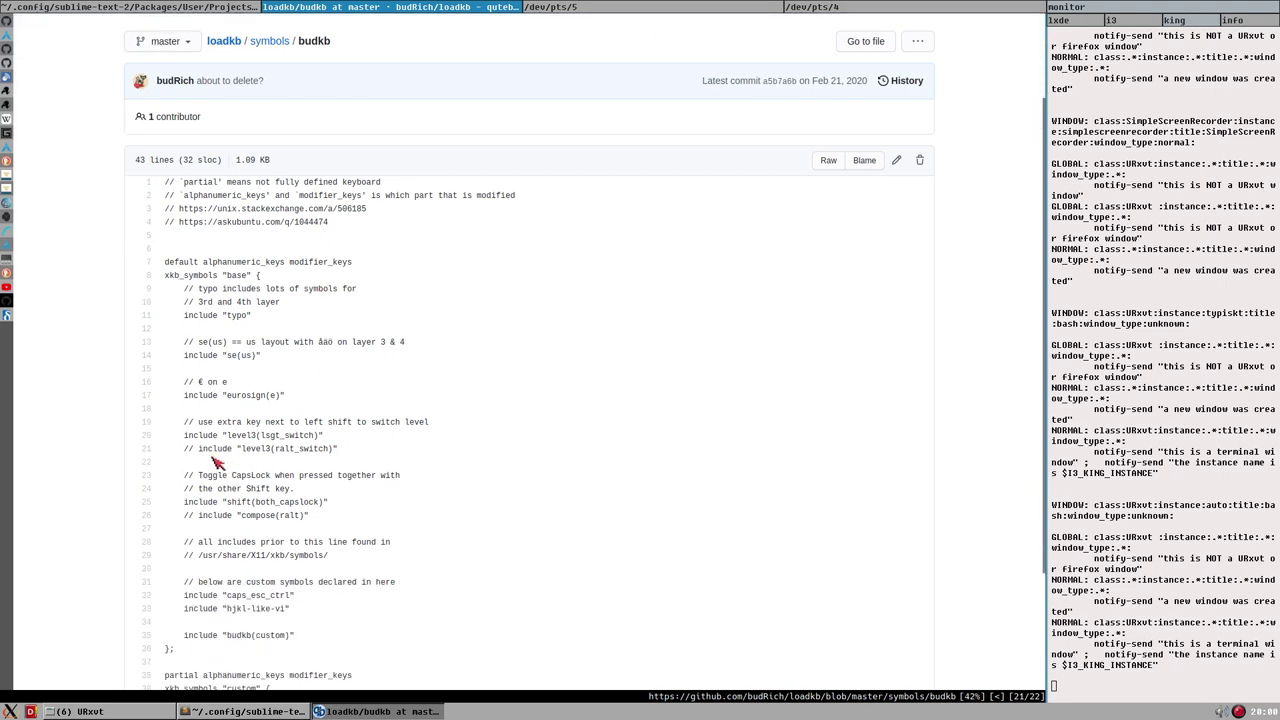
Highlight and inspect the level3(lsgt_switch) include on lines 20–21 of budkb.
drag(184, 436, 244, 445)
click(258, 450)
drag(282, 437, 261, 437)
drag(228, 437, 330, 441)
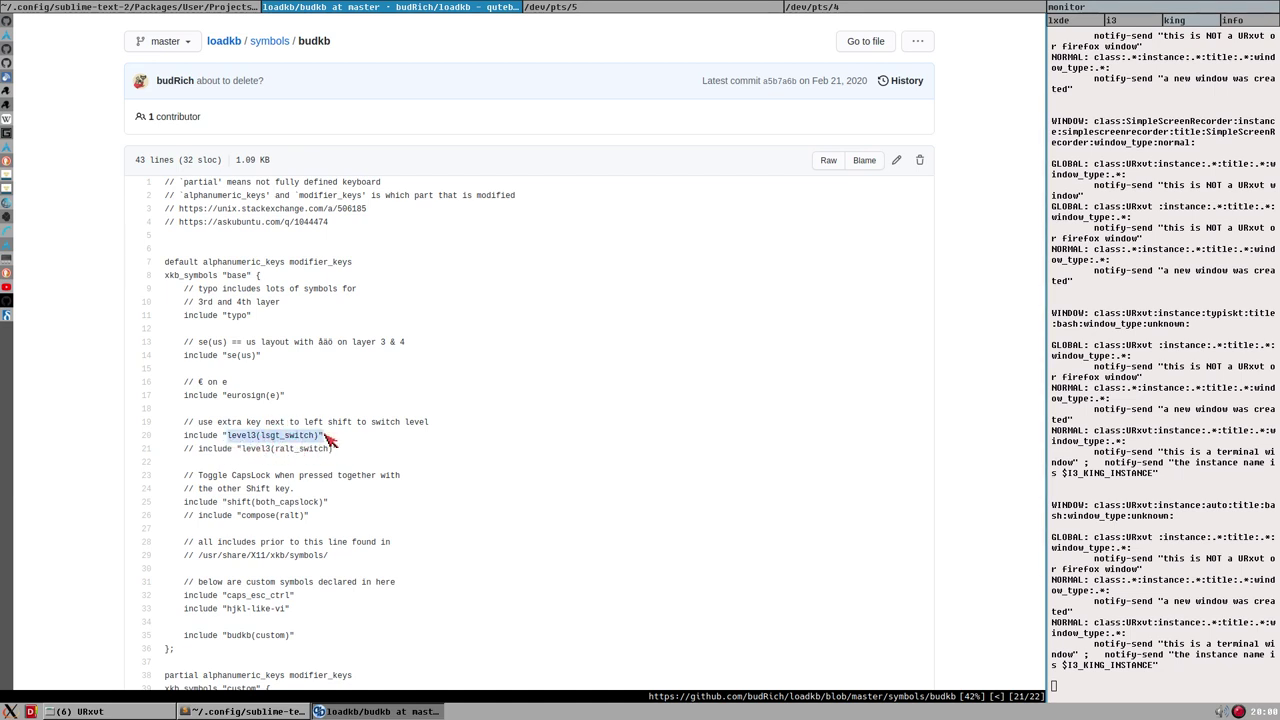
scroll(300, 294, up, 1)
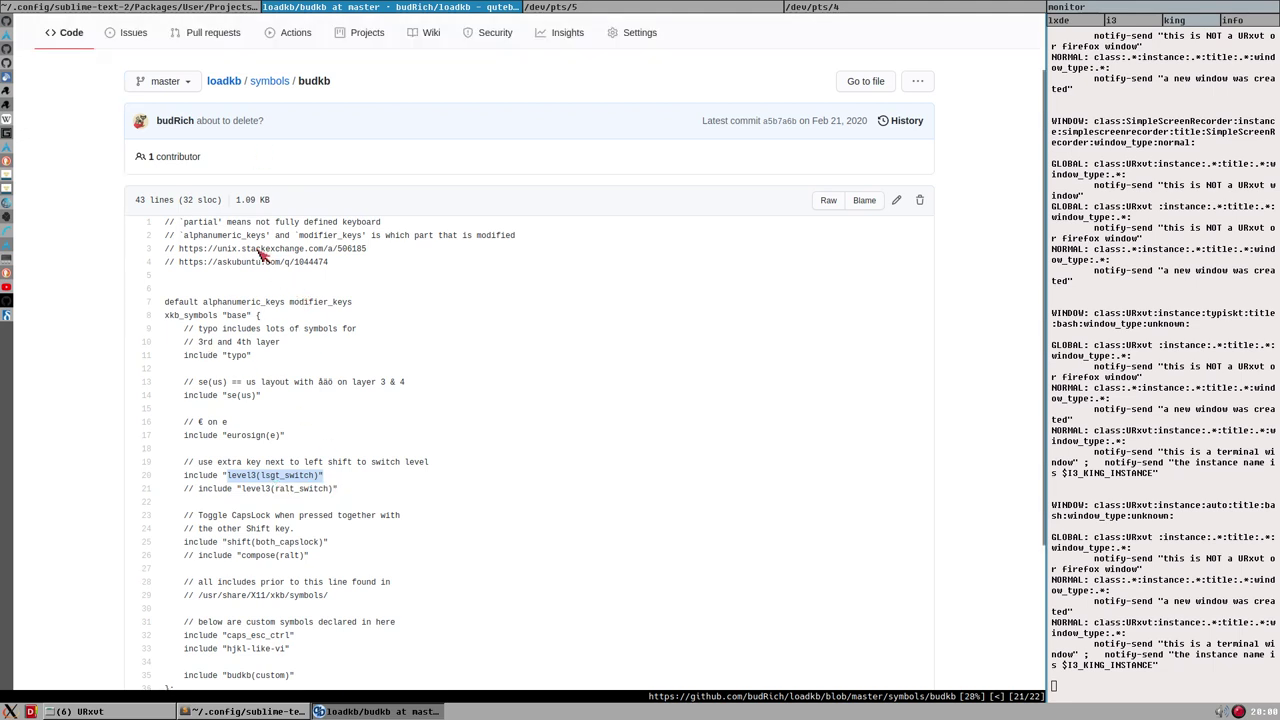
click(217, 475)
drag(226, 478, 370, 482)
drag(184, 478, 368, 478)
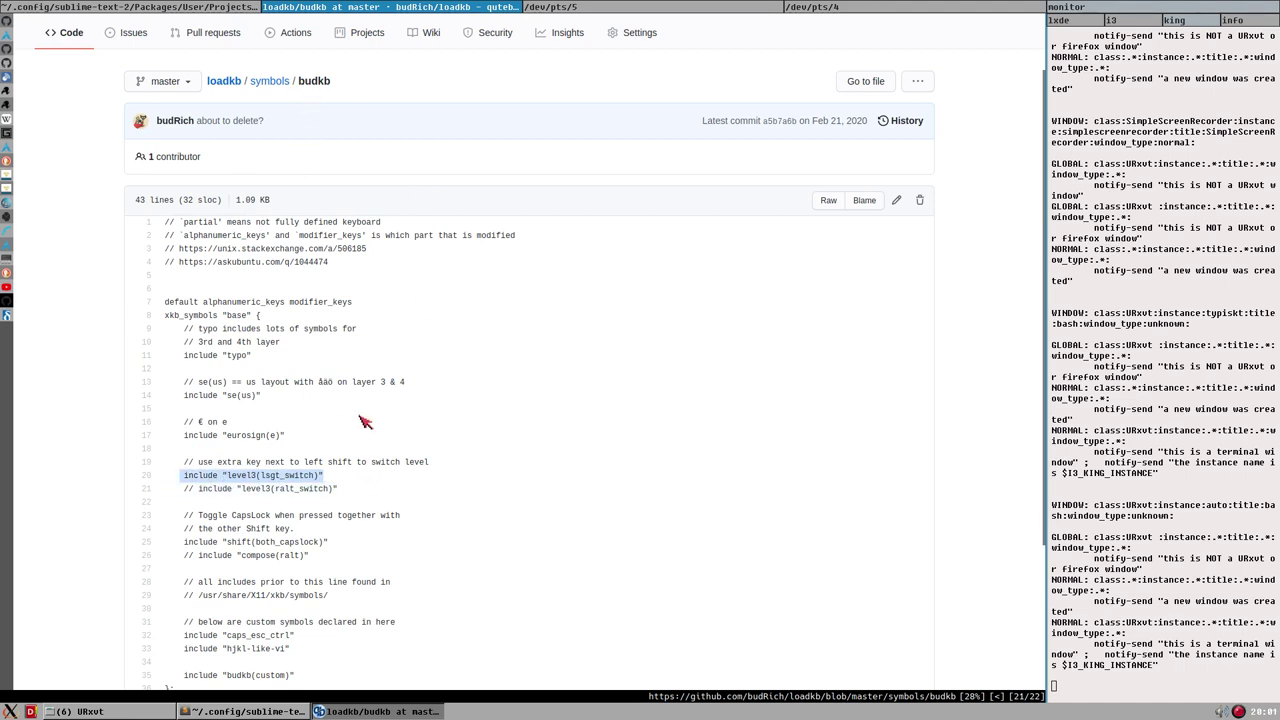
click(256, 477)
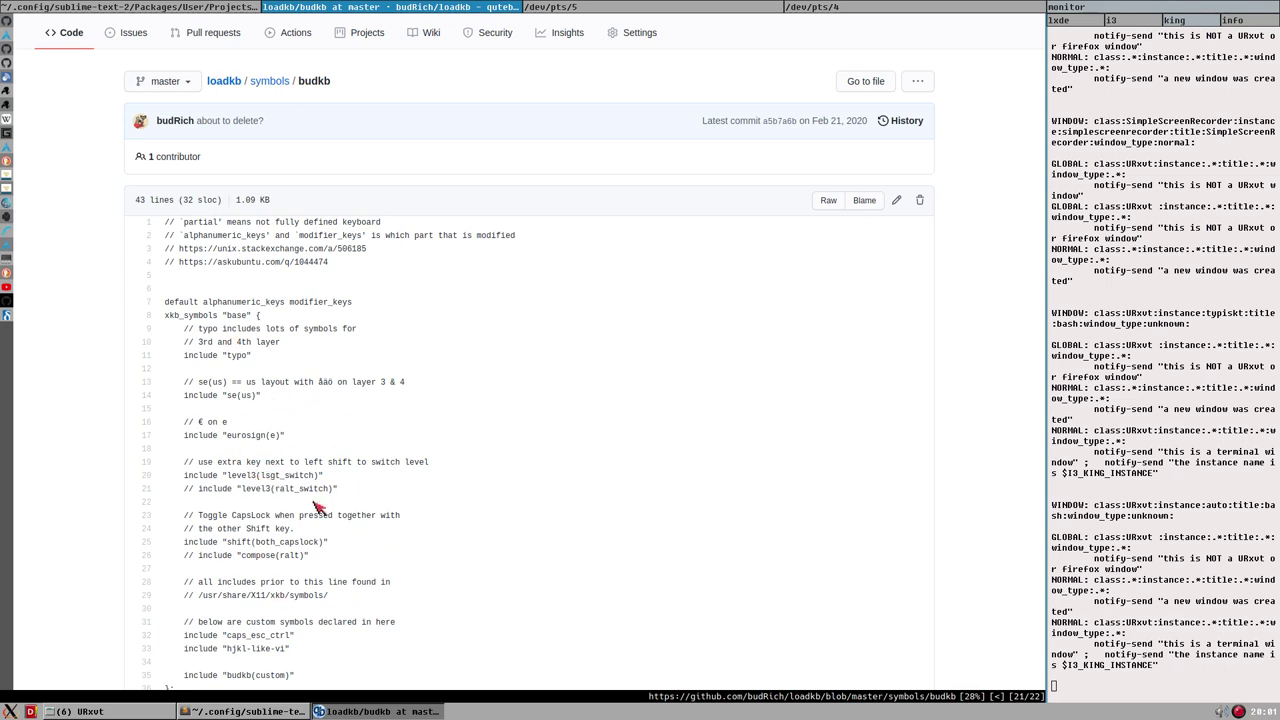
key(k)
key(j)
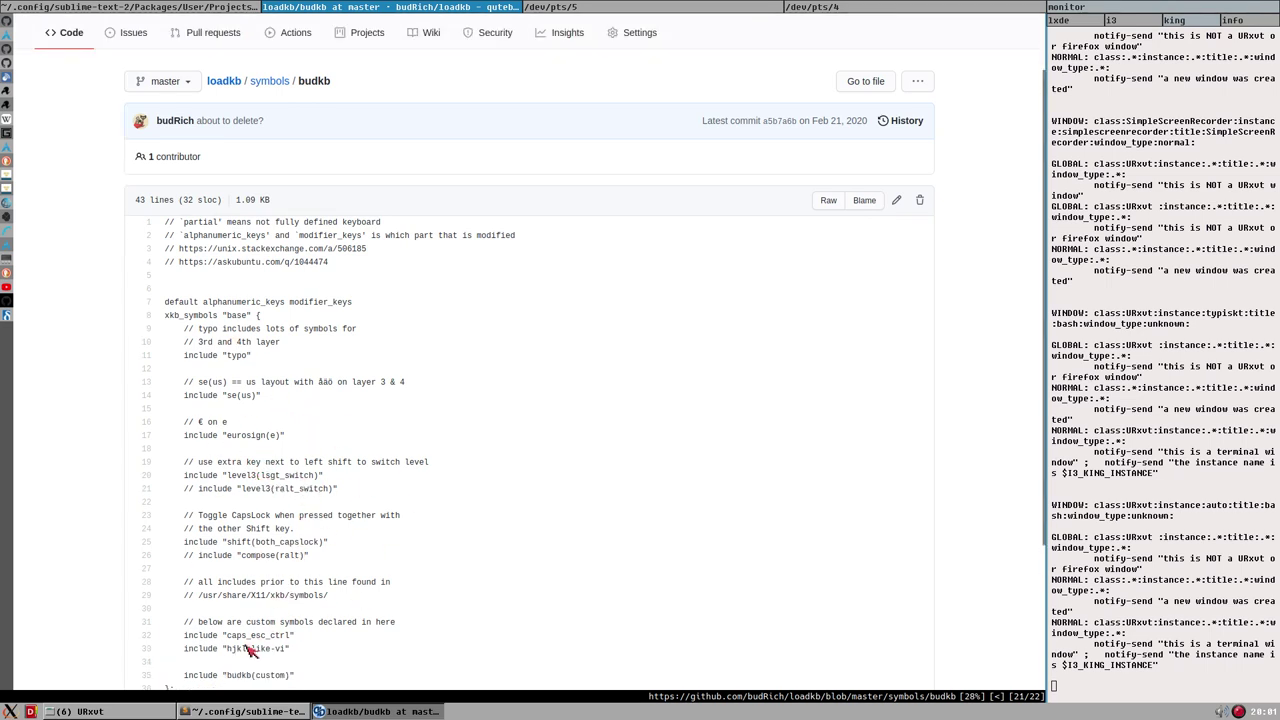
drag(182, 650, 316, 647)
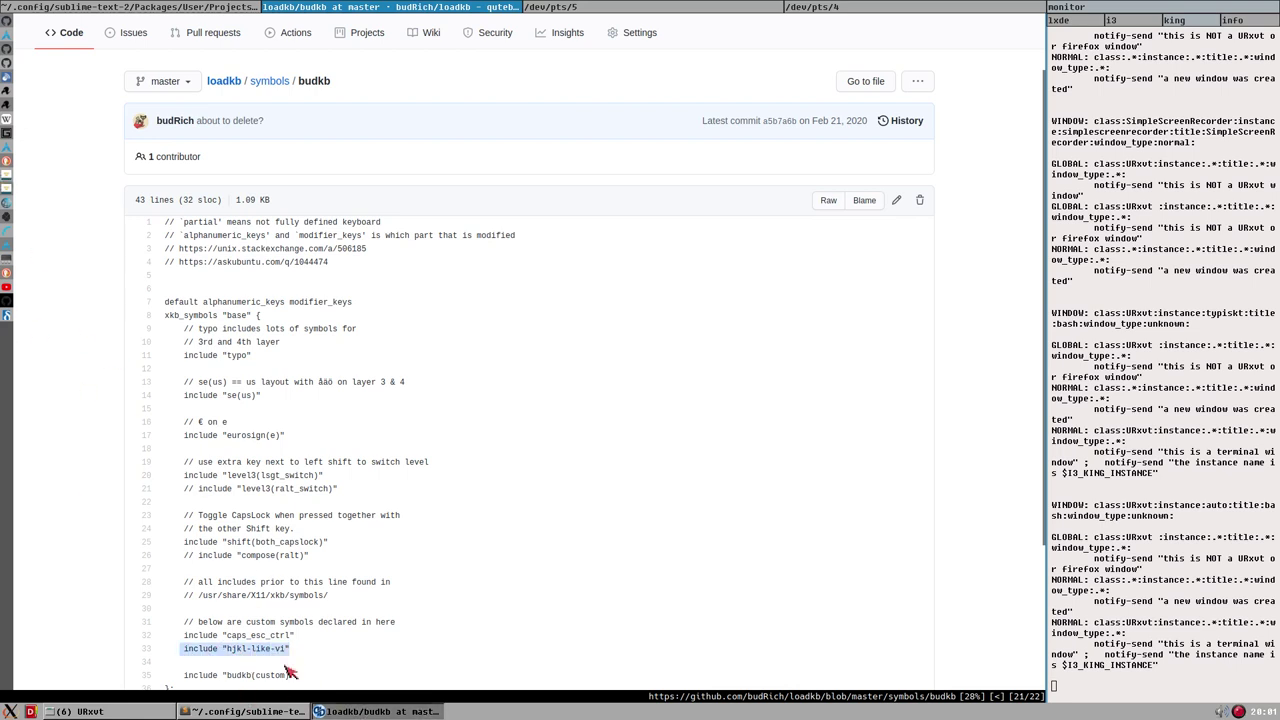
click(250, 651)
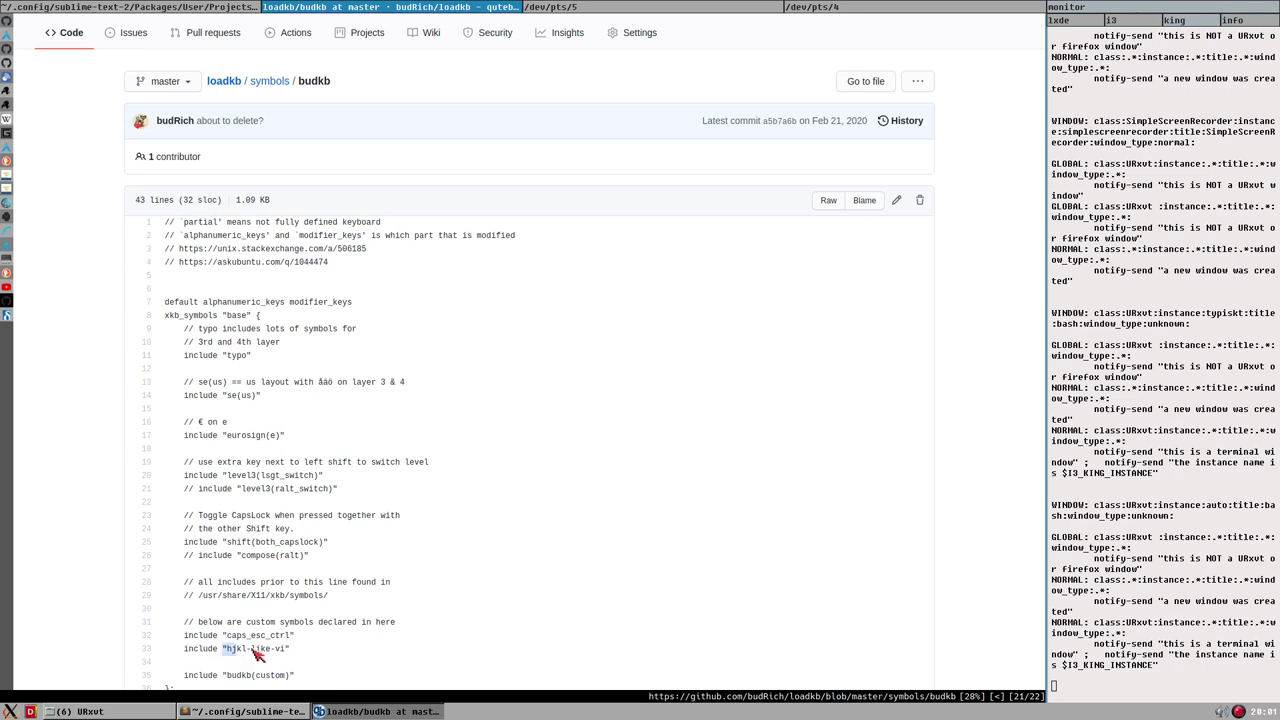
drag(222, 650, 292, 650)
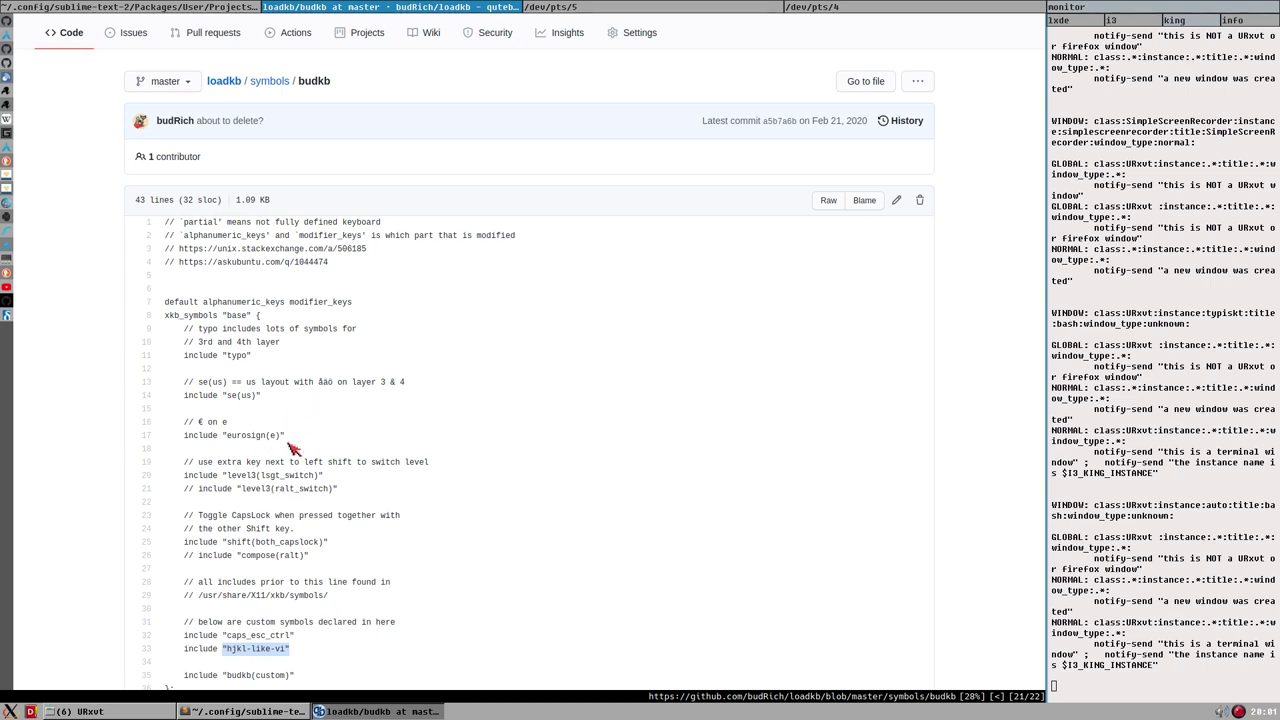
drag(257, 476, 360, 483)
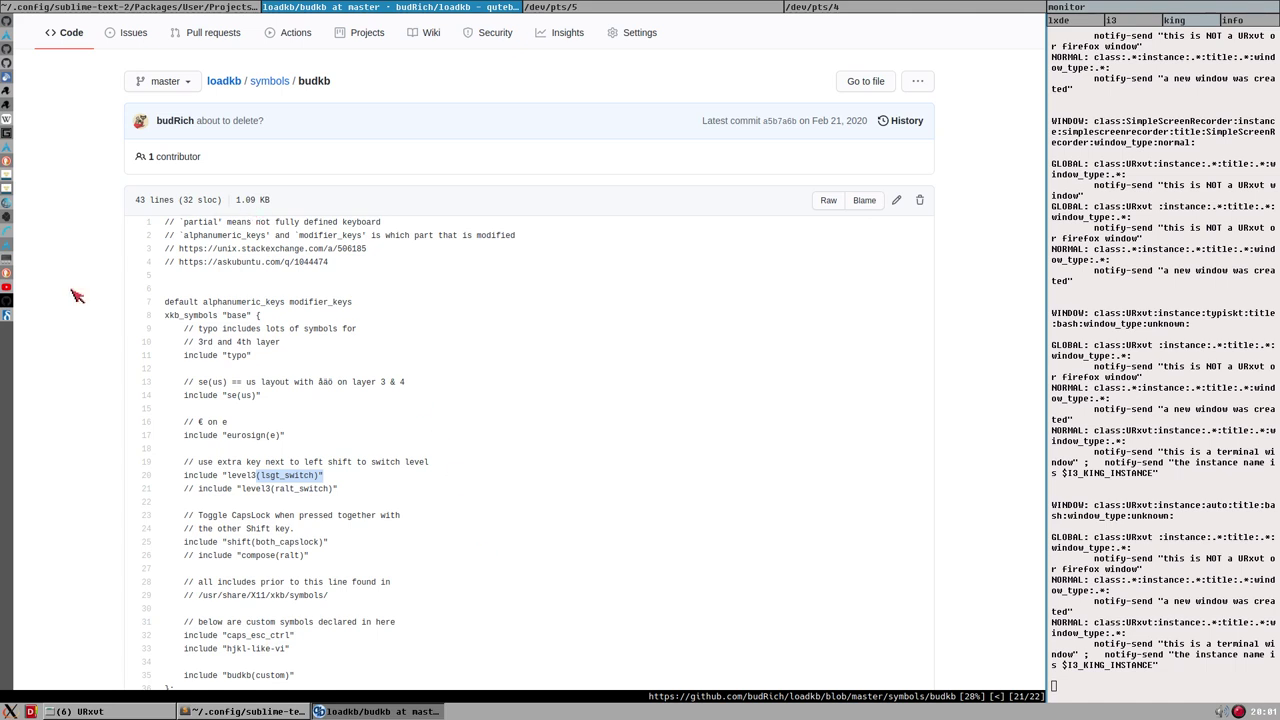
click(8, 271)
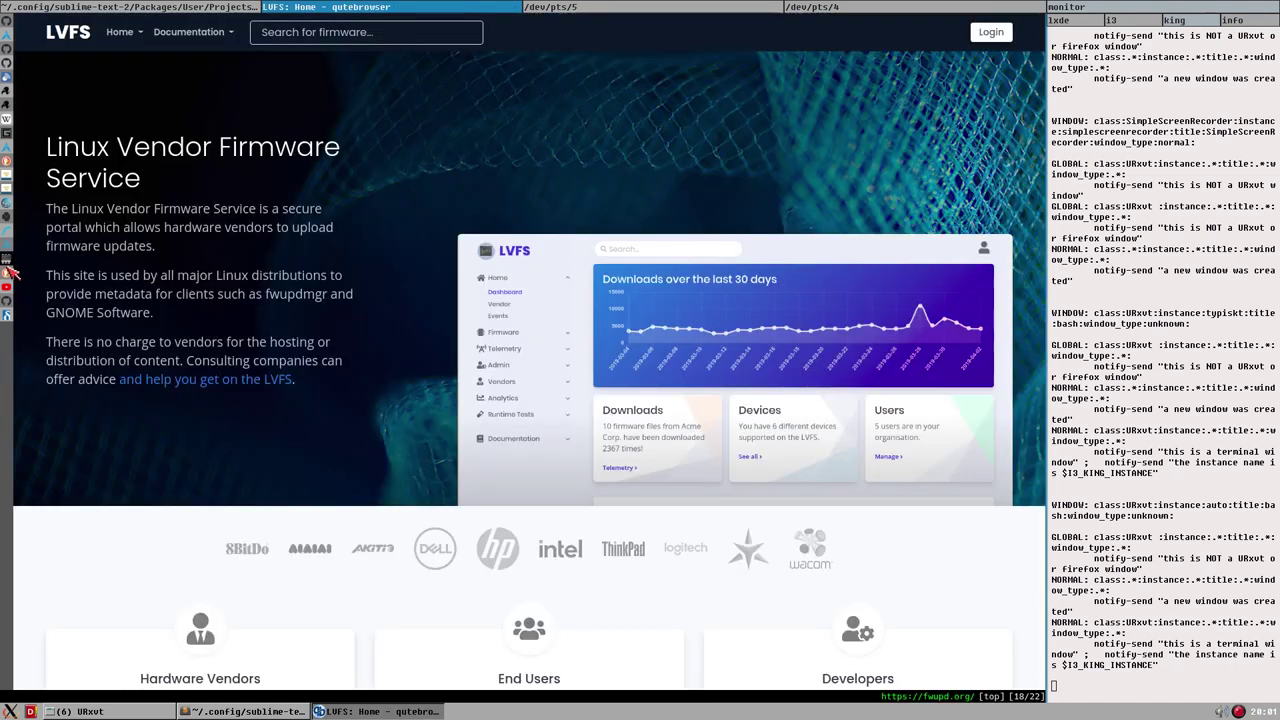
Switch to the Deltaco GAM-075B product tab with its keyboard image gallery open.
click(8, 316)
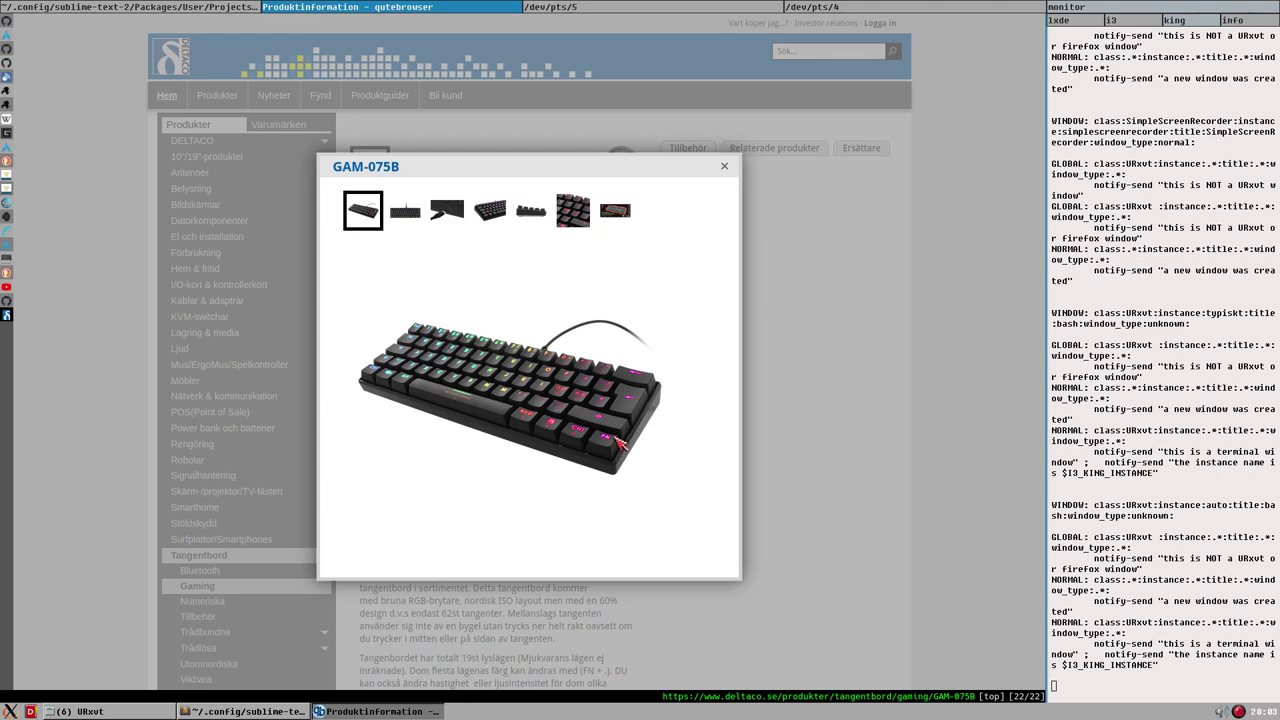
Close the GAM-075B image gallery and scroll down to the product description and specs.
click(726, 168)
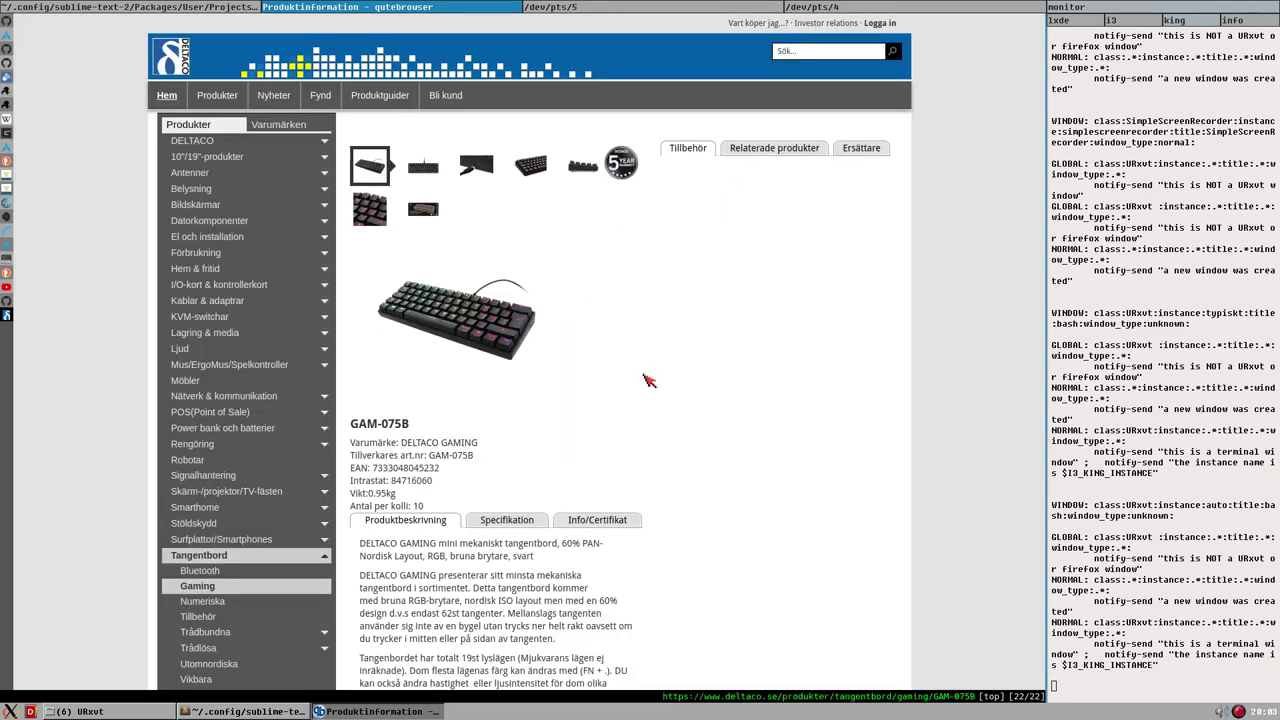
scroll(648, 380, down, 5)
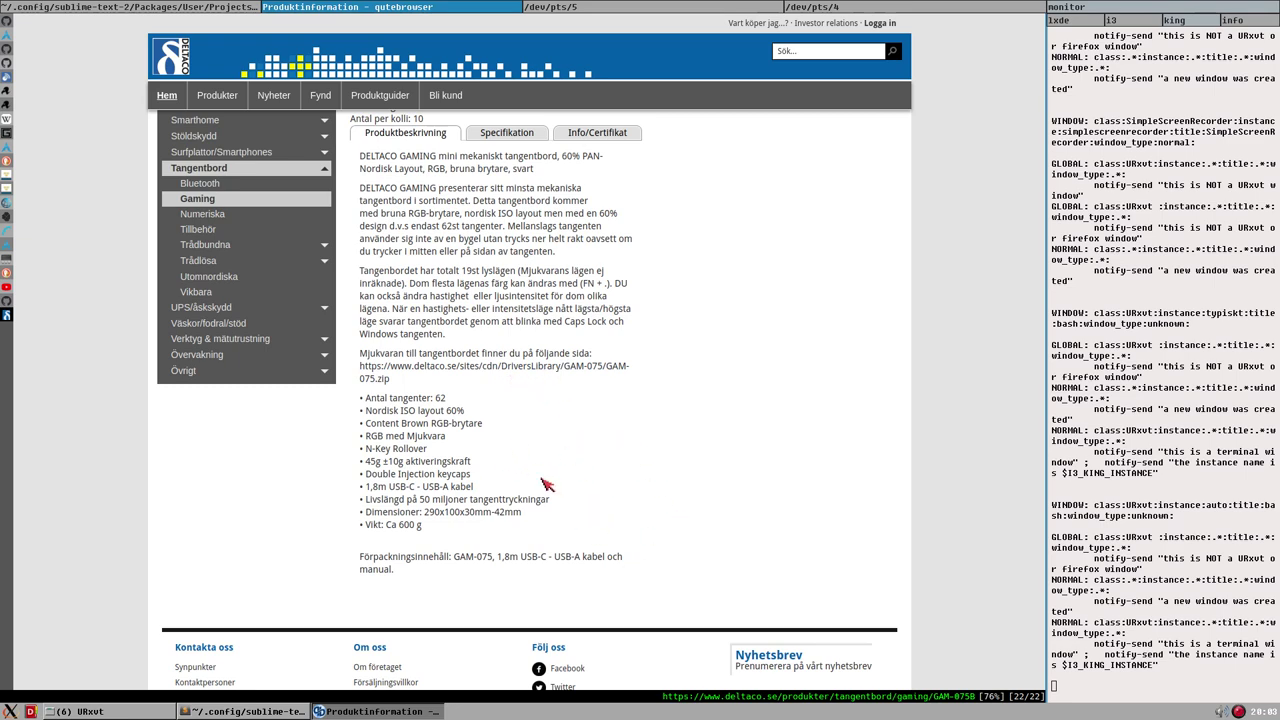
Return to the top of the GAM-075B page and reopen the enlarged keyboard image gallery.
scroll(497, 510, up, 3)
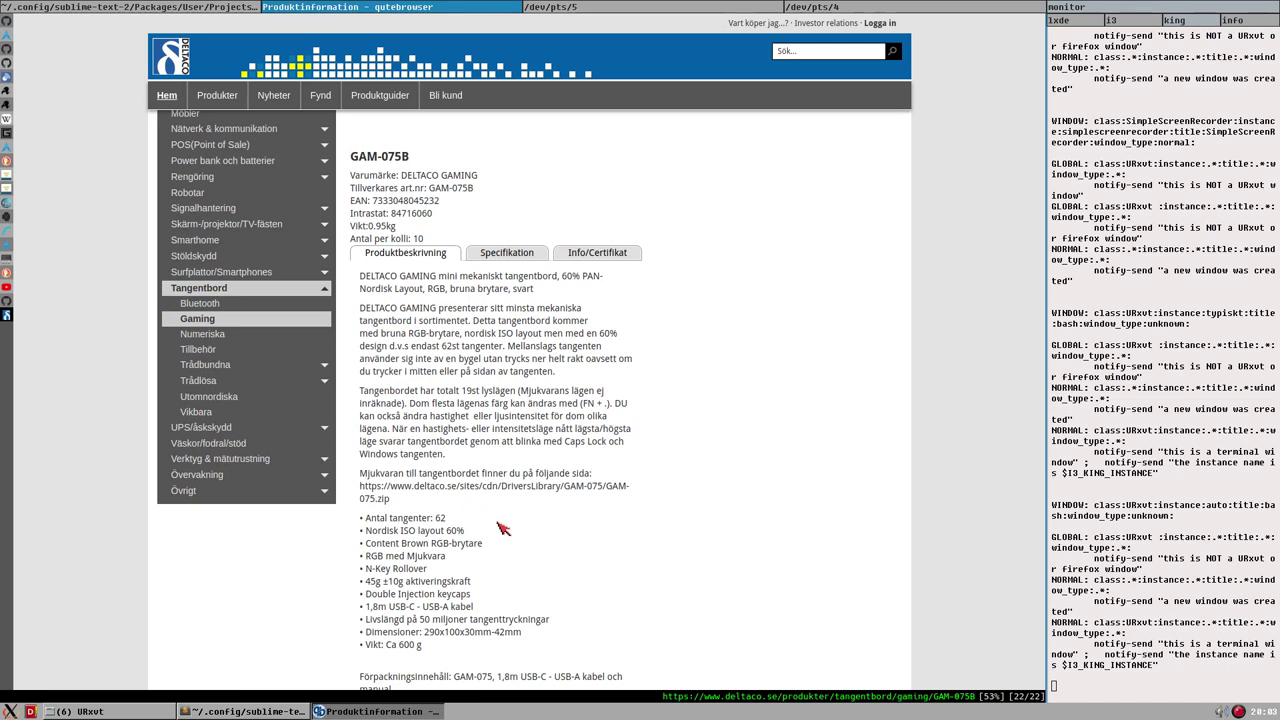
scroll(497, 510, up, 6)
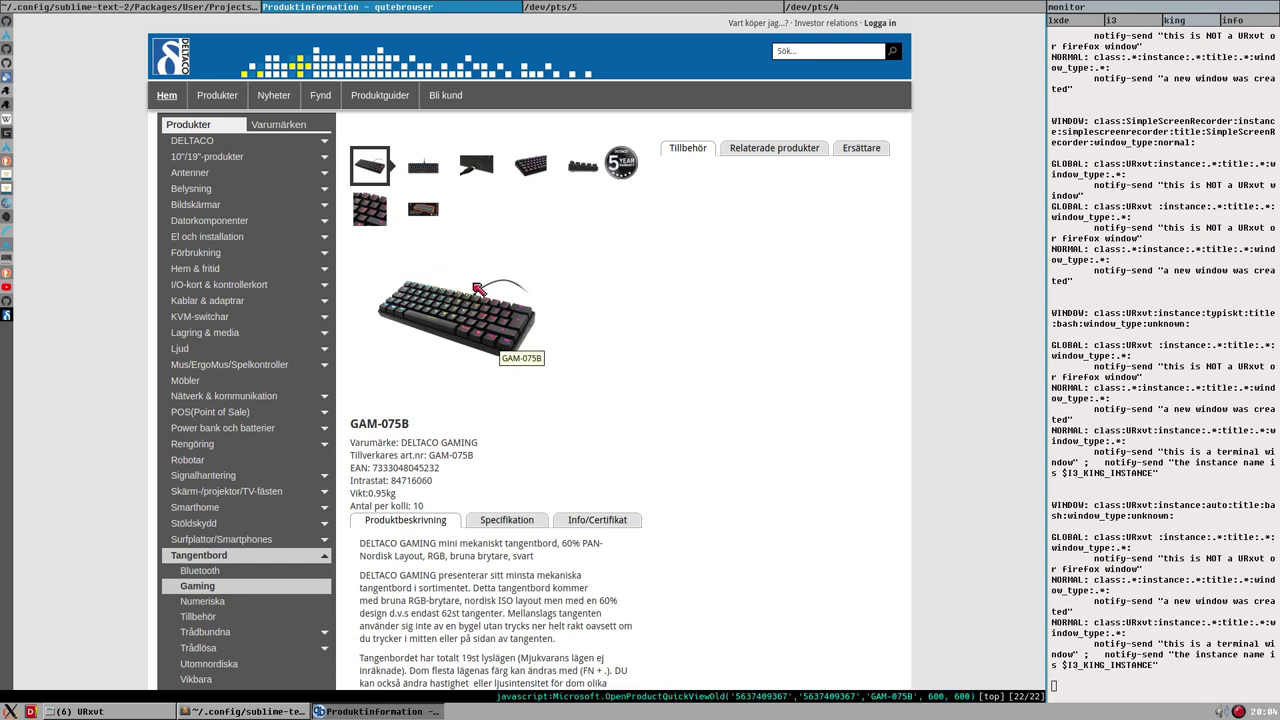
scroll(587, 376, down, 2)
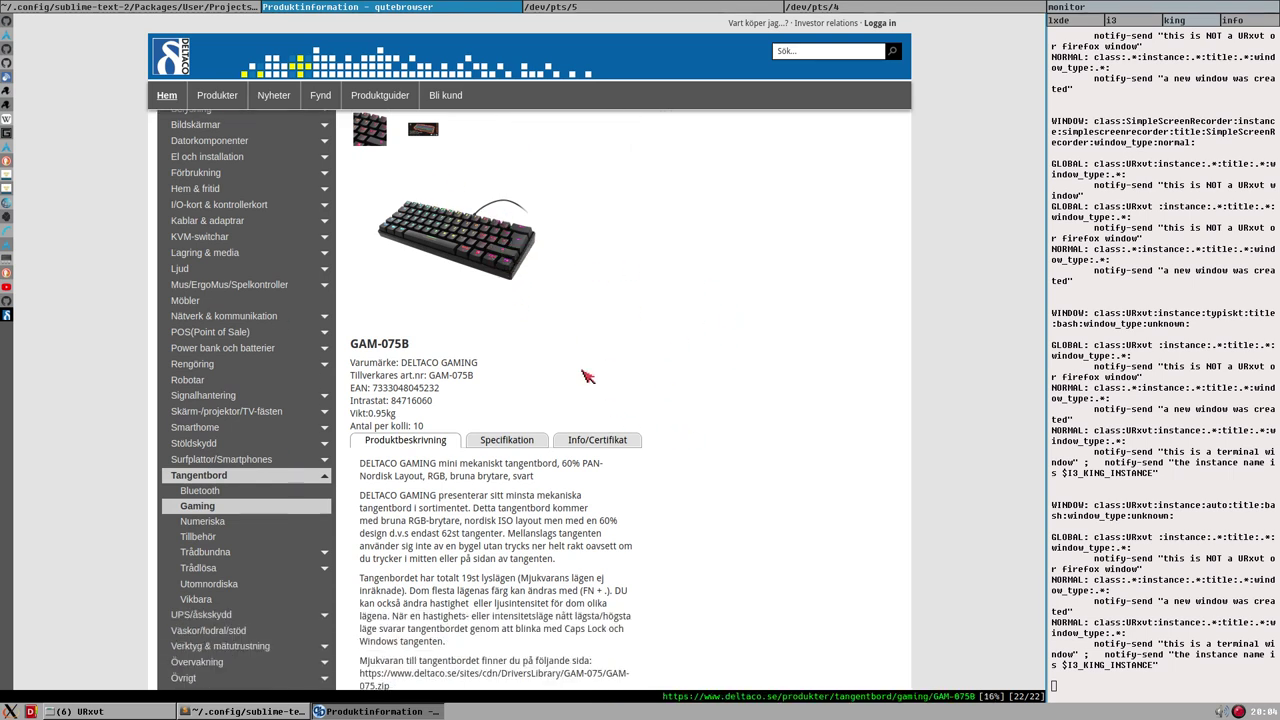
scroll(587, 376, up, 2)
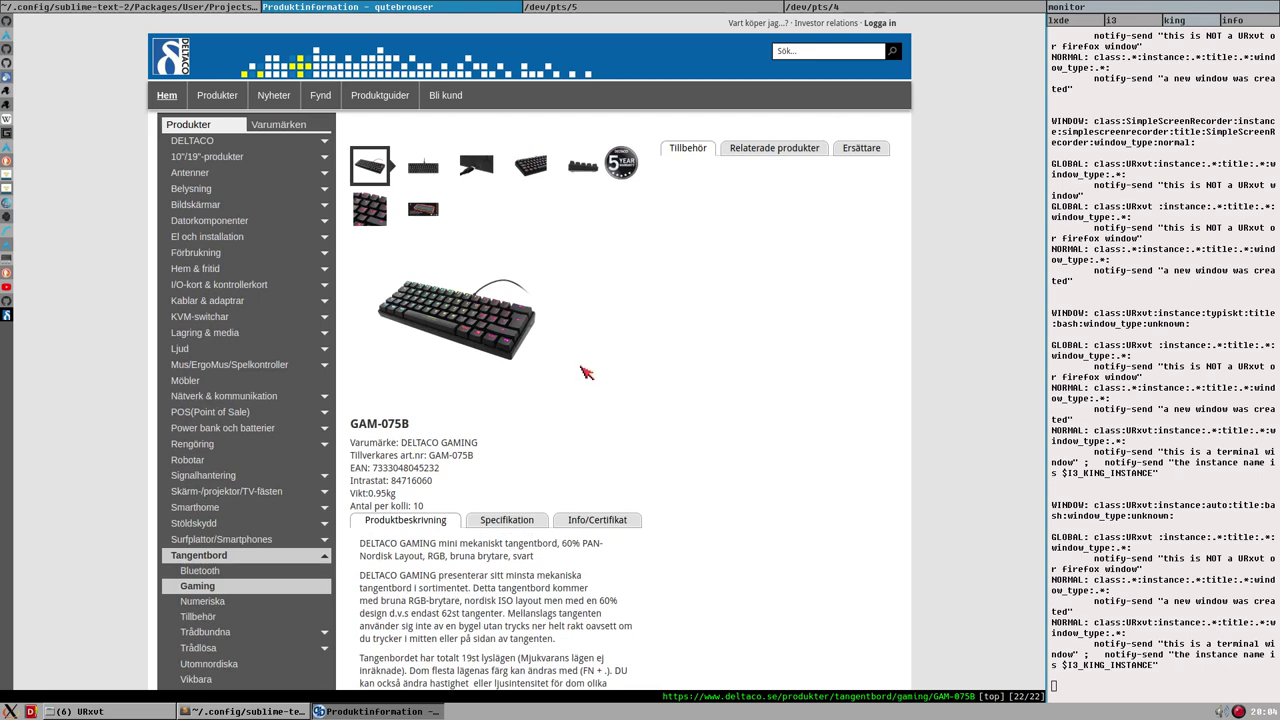
click(455, 320)
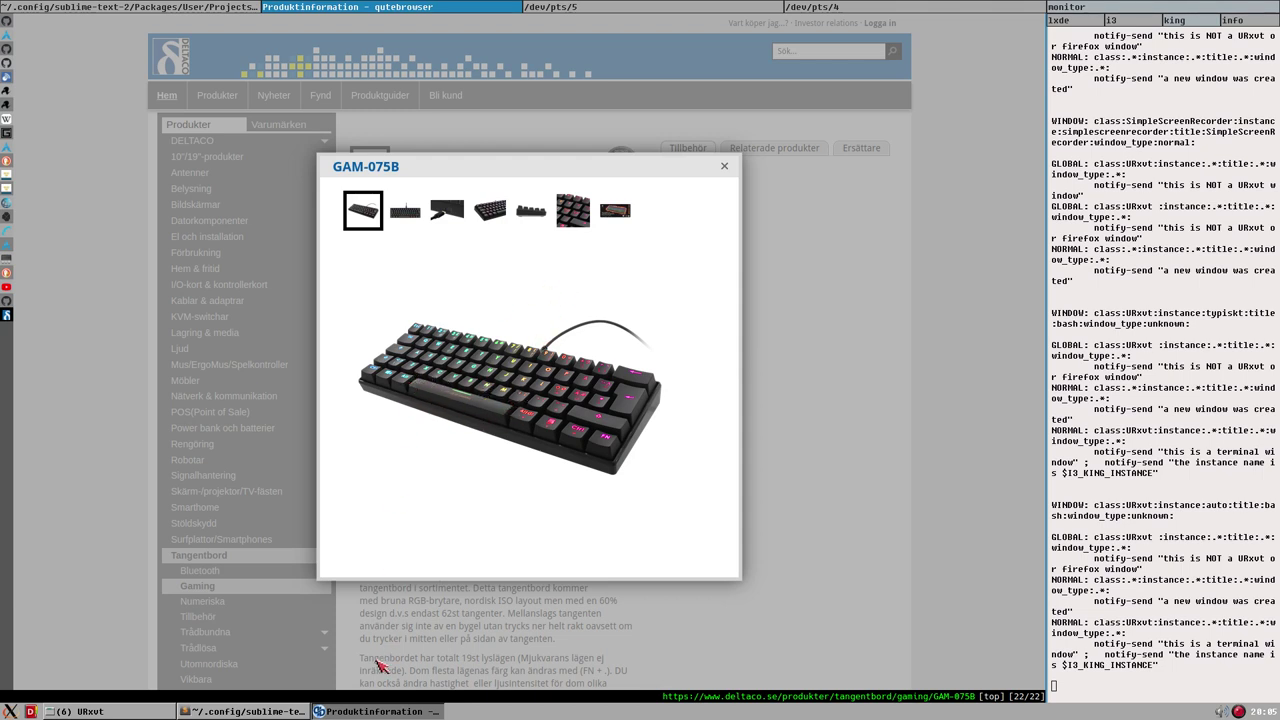
Type a throwaway test string into the gvim project file, then erase it using Vim mode edits.
click(245, 711)
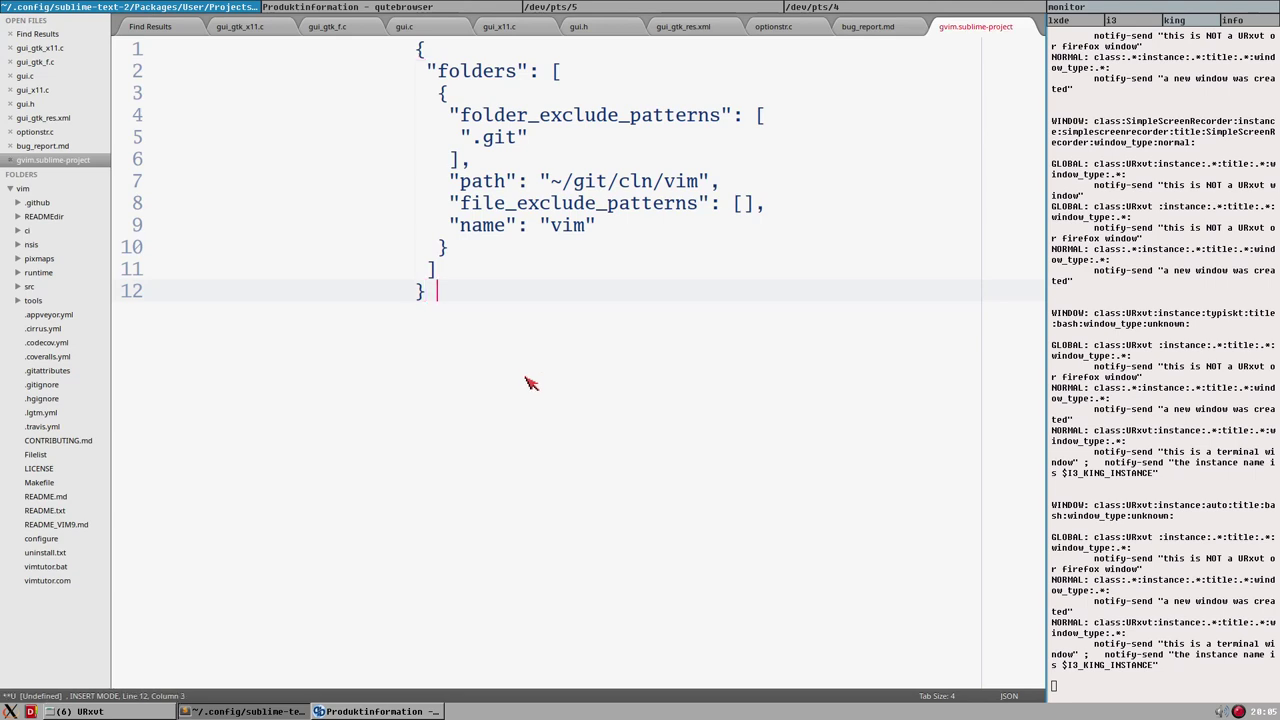
text(hjhgasdjkhasdkjhasdjkhsd)
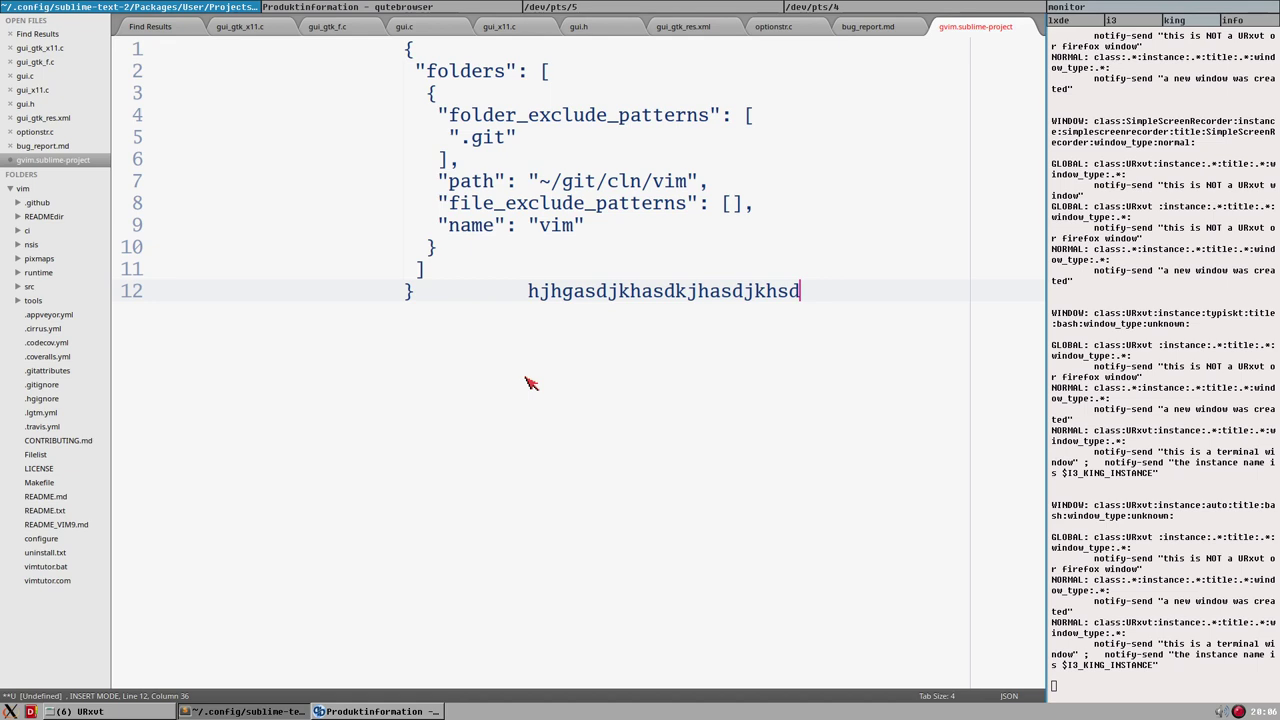
key(Escape)
key(i)
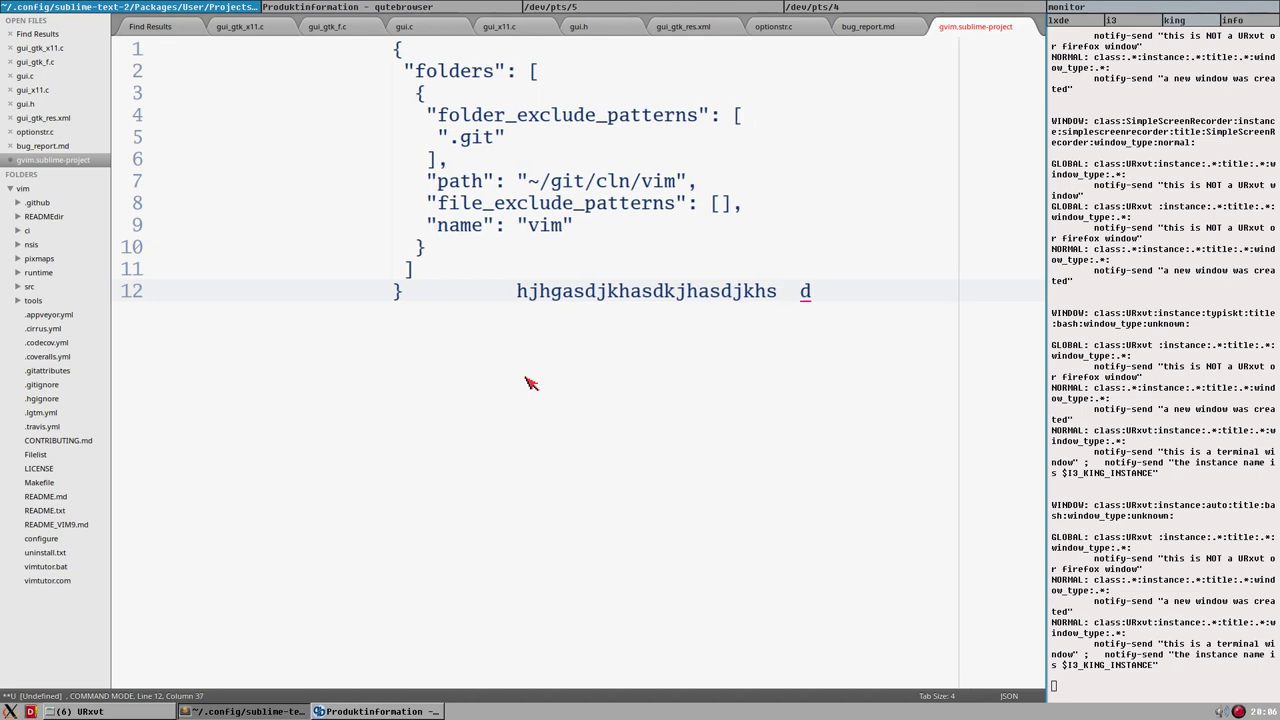
key(Escape)
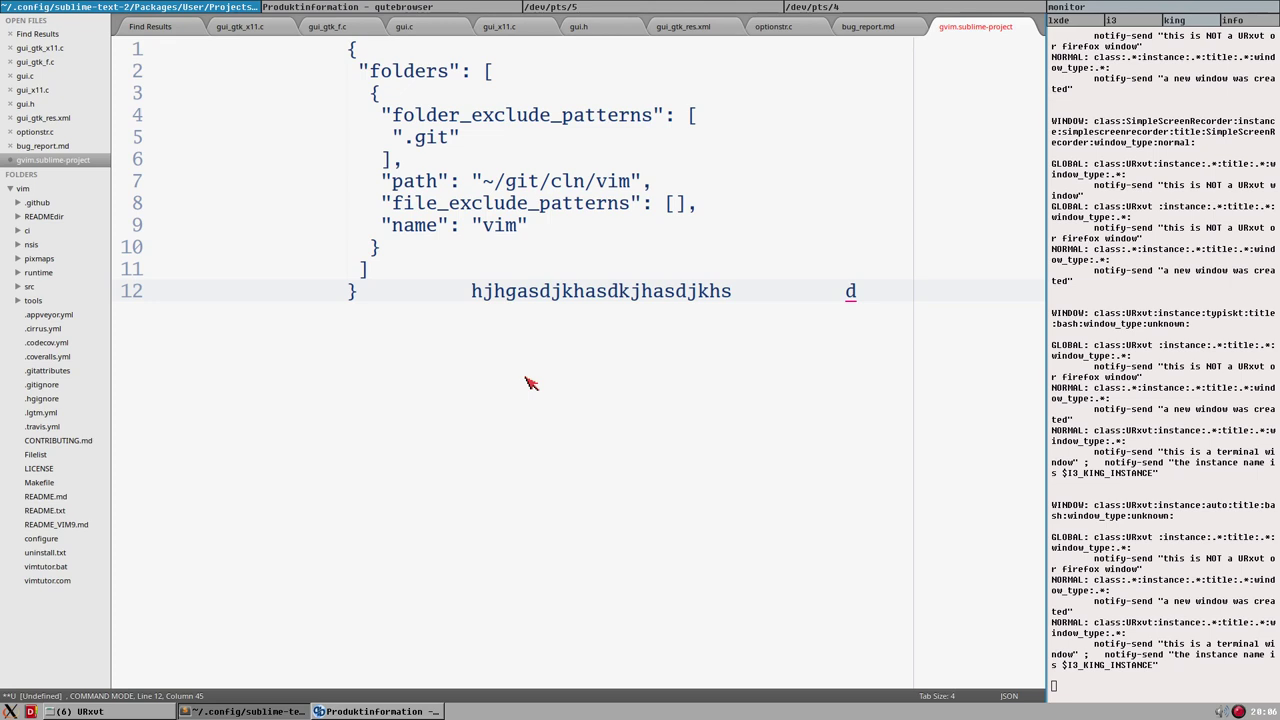
key(A)
key(BackSpace)
key(BackSpace)
key(BackSpace)
key(BackSpace)
key(BackSpace)
key(BackSpace)
key(BackSpace)
key(BackSpace)
key(BackSpace)
key(BackSpace)
key(BackSpace)
key(BackSpace)
key(BackSpace)
key(BackSpace)
key(BackSpace)
key(BackSpace)
key(BackSpace)
key(BackSpace)
key(BackSpace)
key(BackSpace)
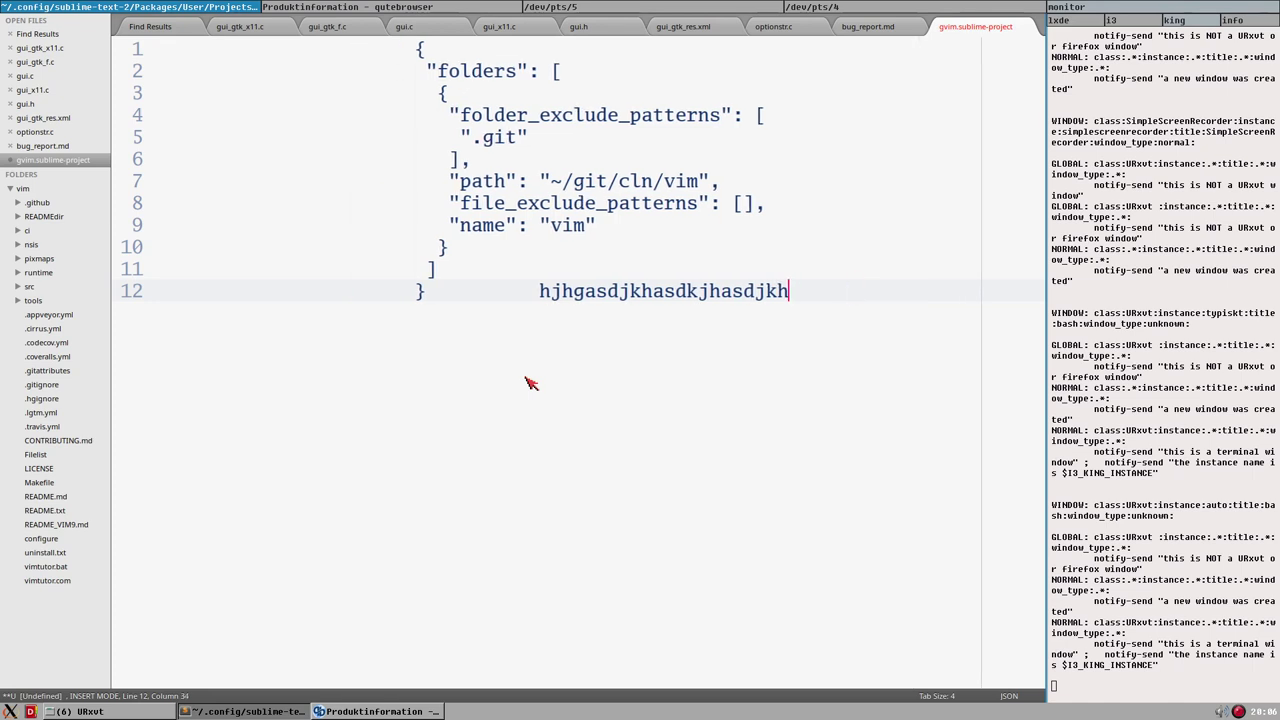
key(BackSpace)
key(BackSpace)
key(BackSpace)
key(BackSpace)
key(BackSpace)
key(BackSpace)
key(BackSpace)
key(BackSpace)
key(BackSpace)
key(BackSpace)
key(BackSpace)
key(BackSpace)
key(BackSpace)
key(BackSpace)
key(BackSpace)
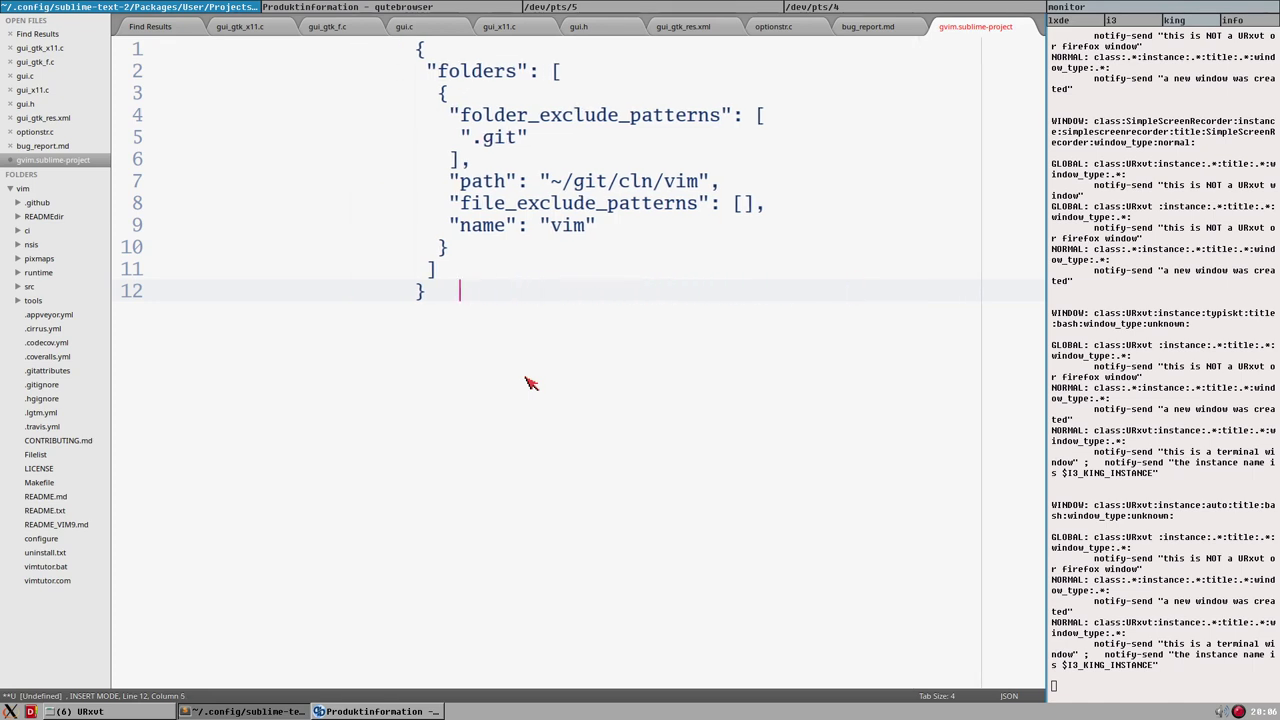
key(BackSpace)
key(BackSpace)
key(BackSpace)
key(BackSpace)
key(Escape)
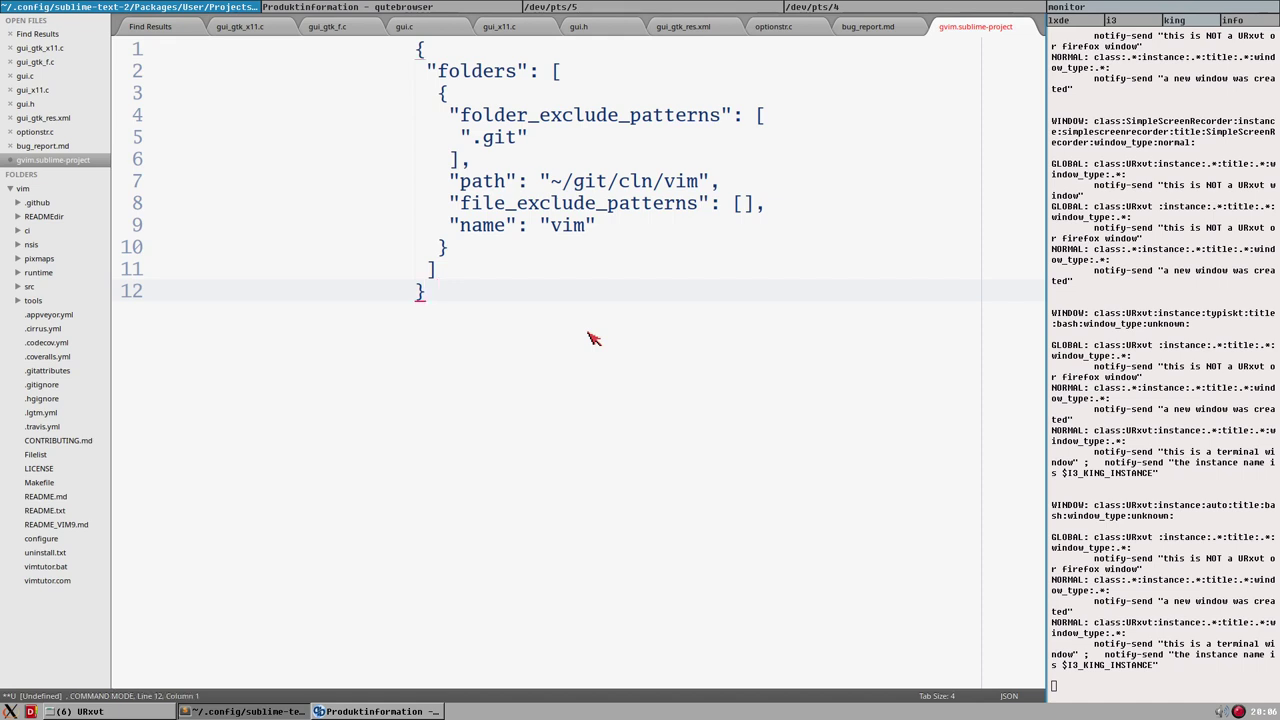
key(a)
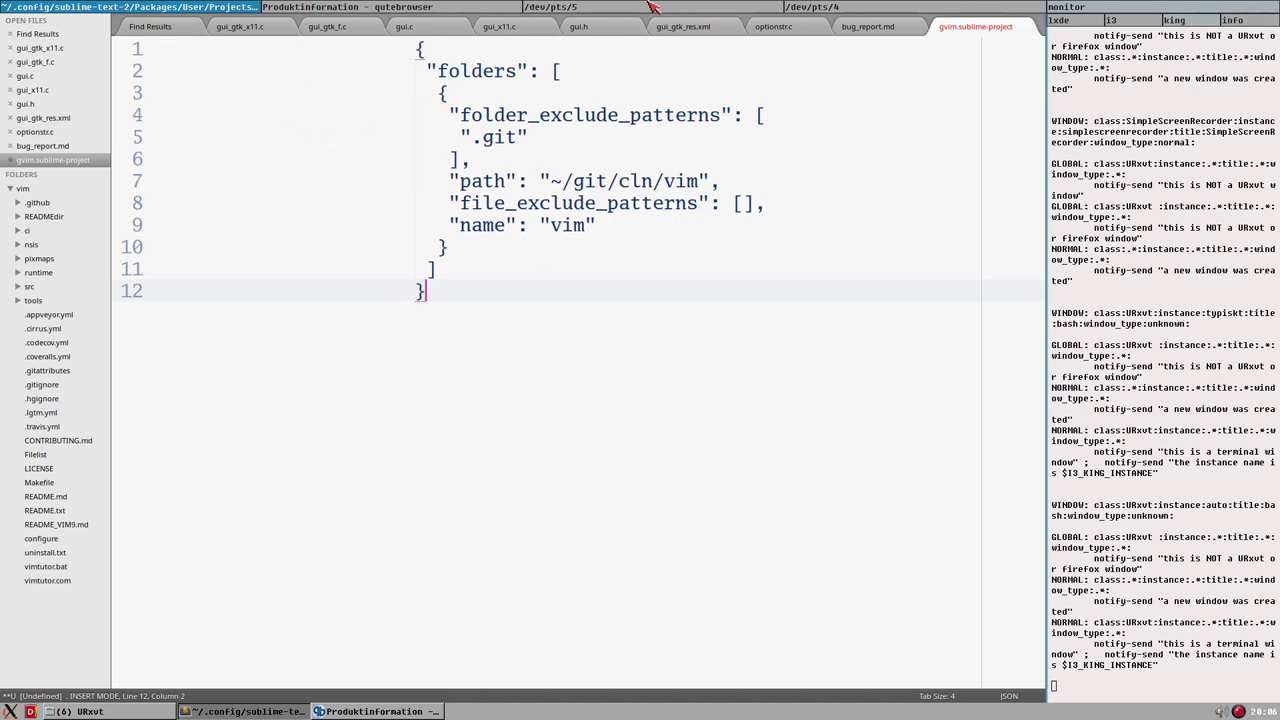
Close and reopen the GAM-075B keyboard image in qutebrowser, then return to Sublime Text.
click(482, 8)
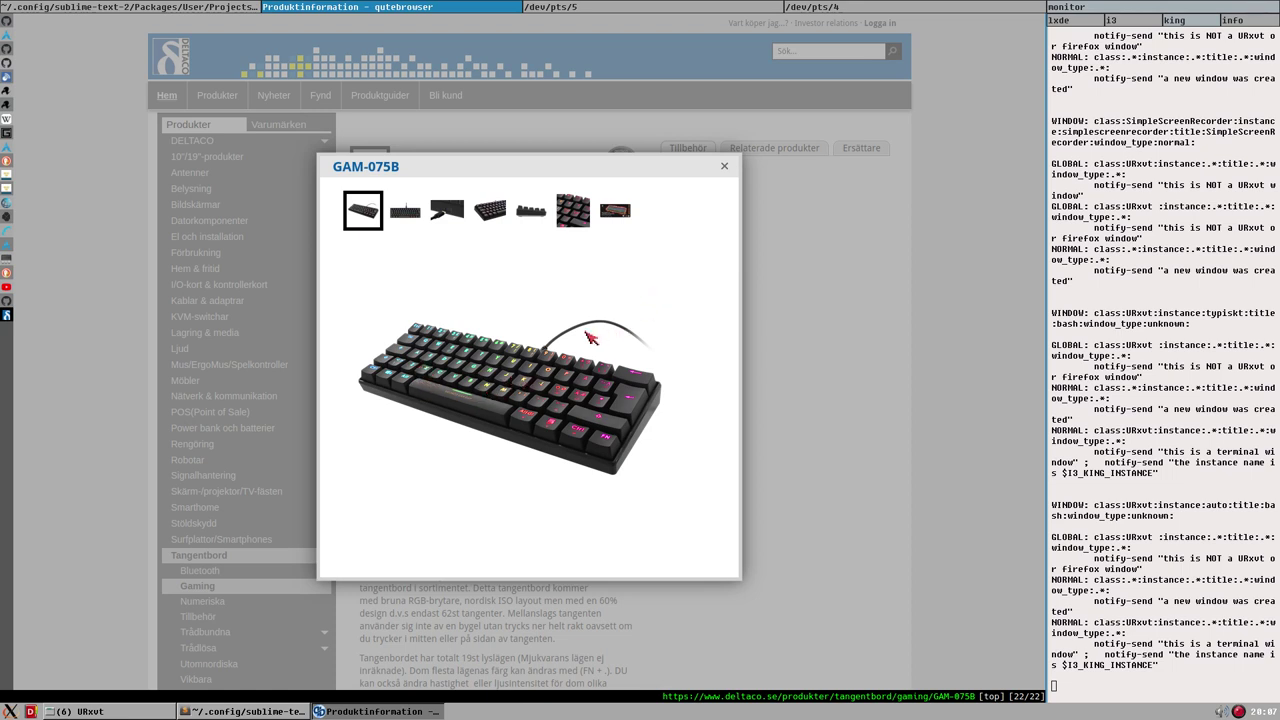
click(727, 170)
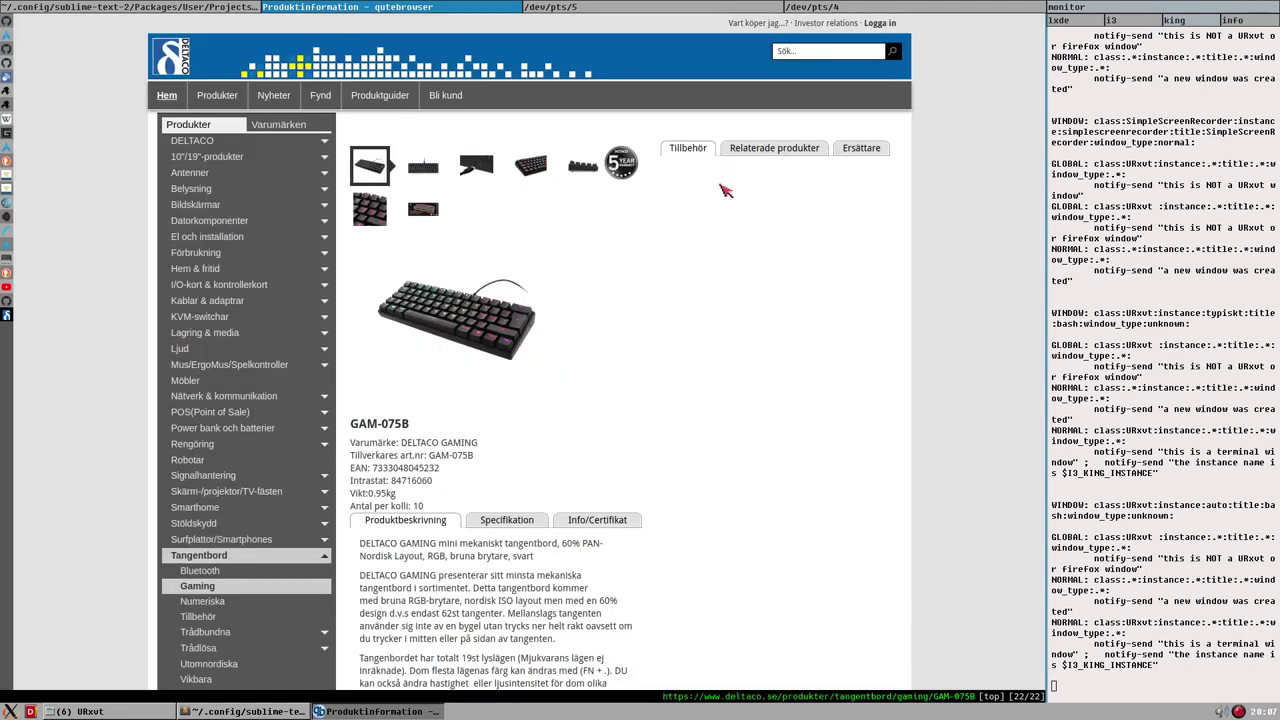
click(458, 317)
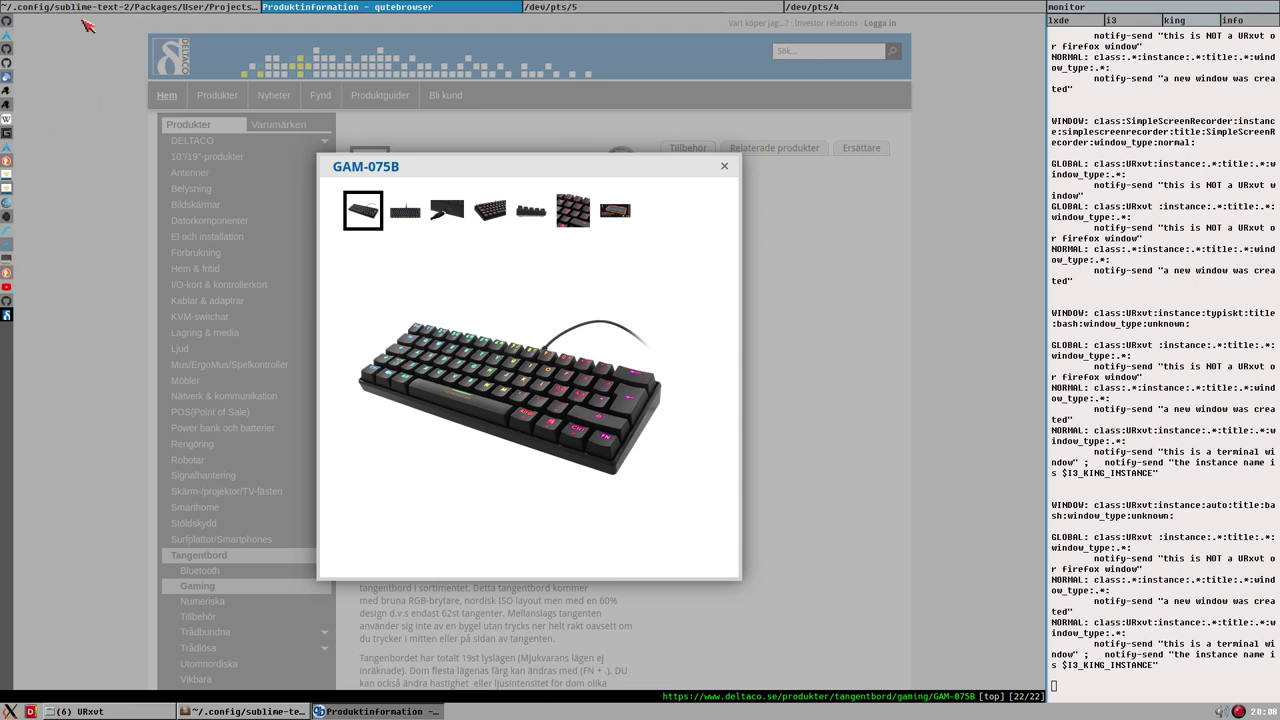
click(152, 7)
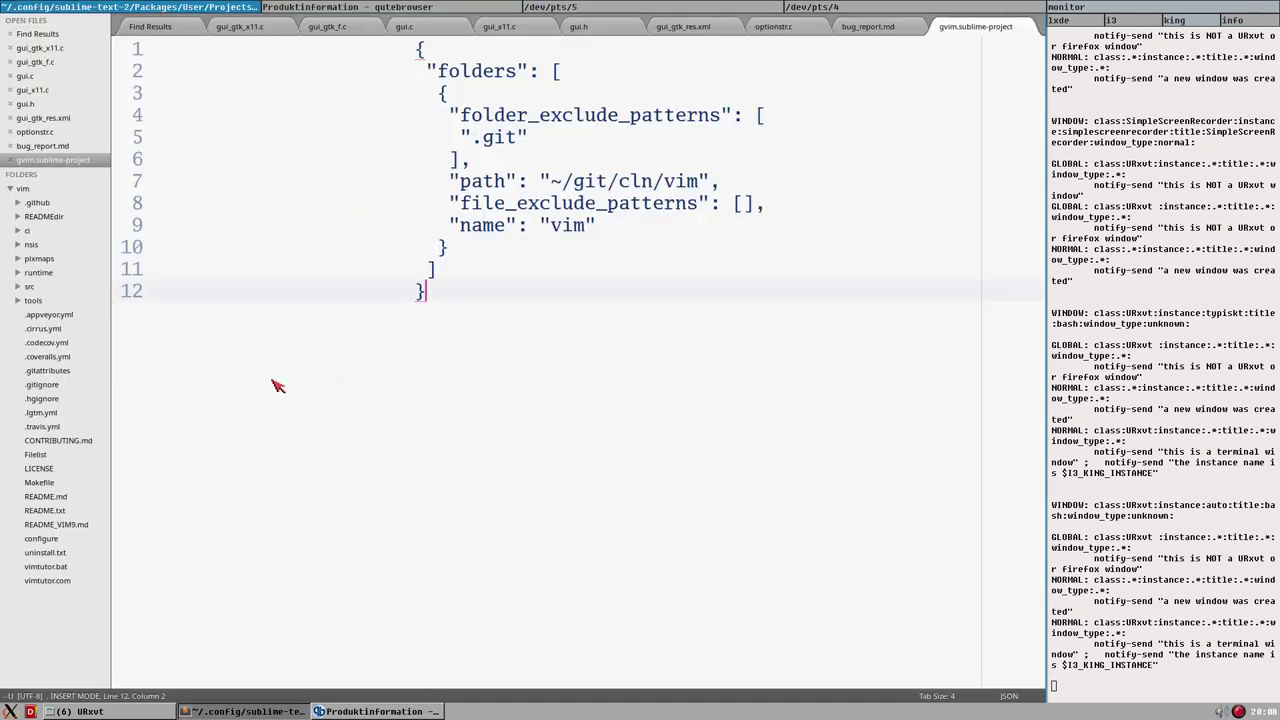
Pick loadkb from the Switch Project list (ctrl+alt+p) to open its budkb symbols file.
key(ctrl+alt+p)
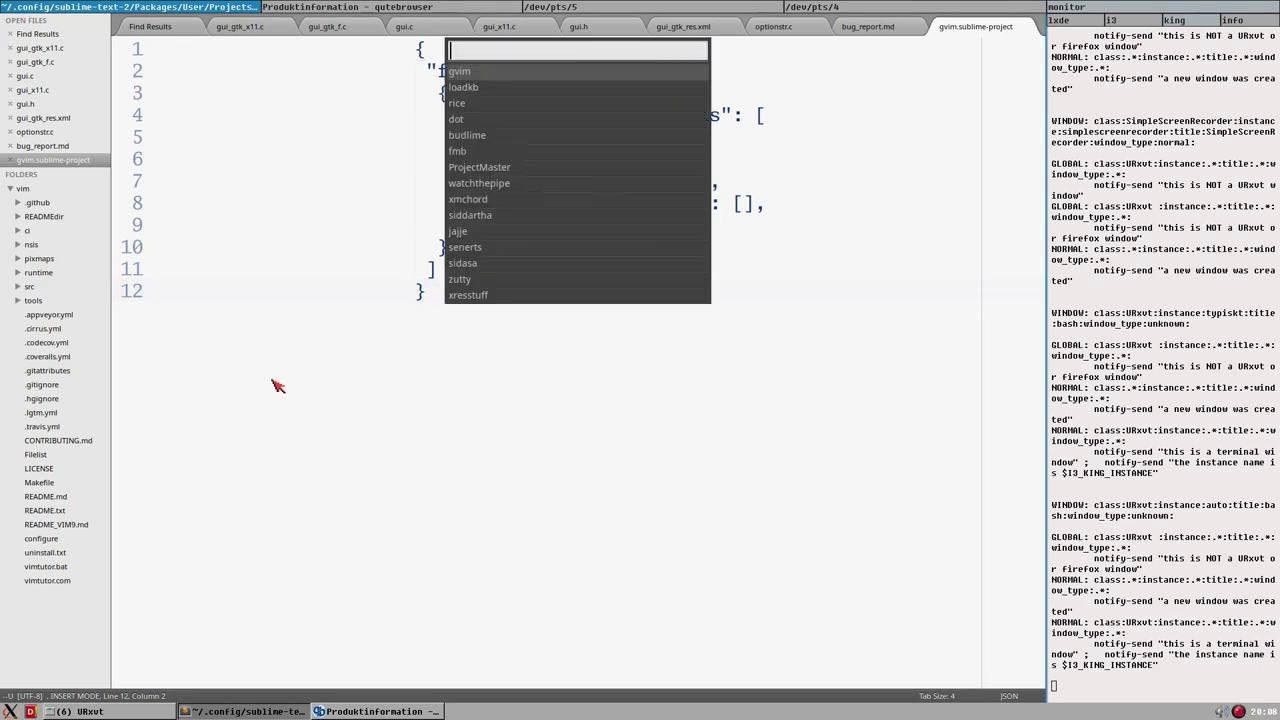
key(Down)
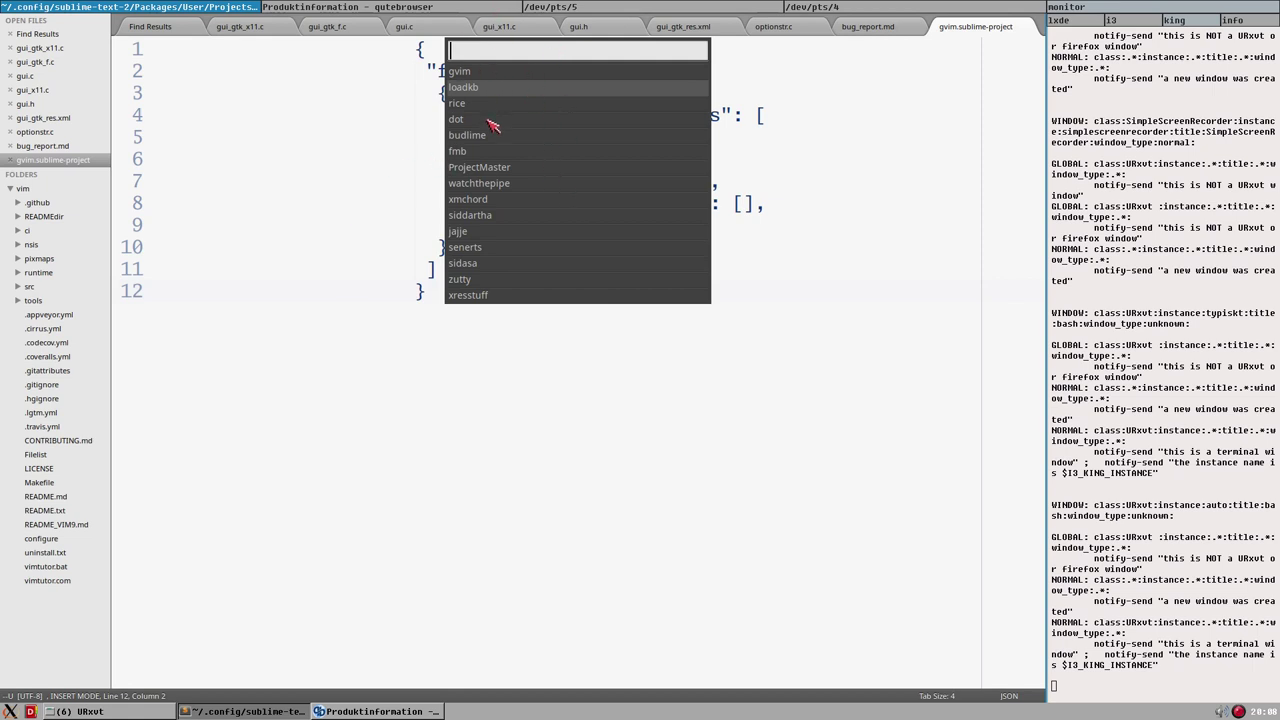
key(Up)
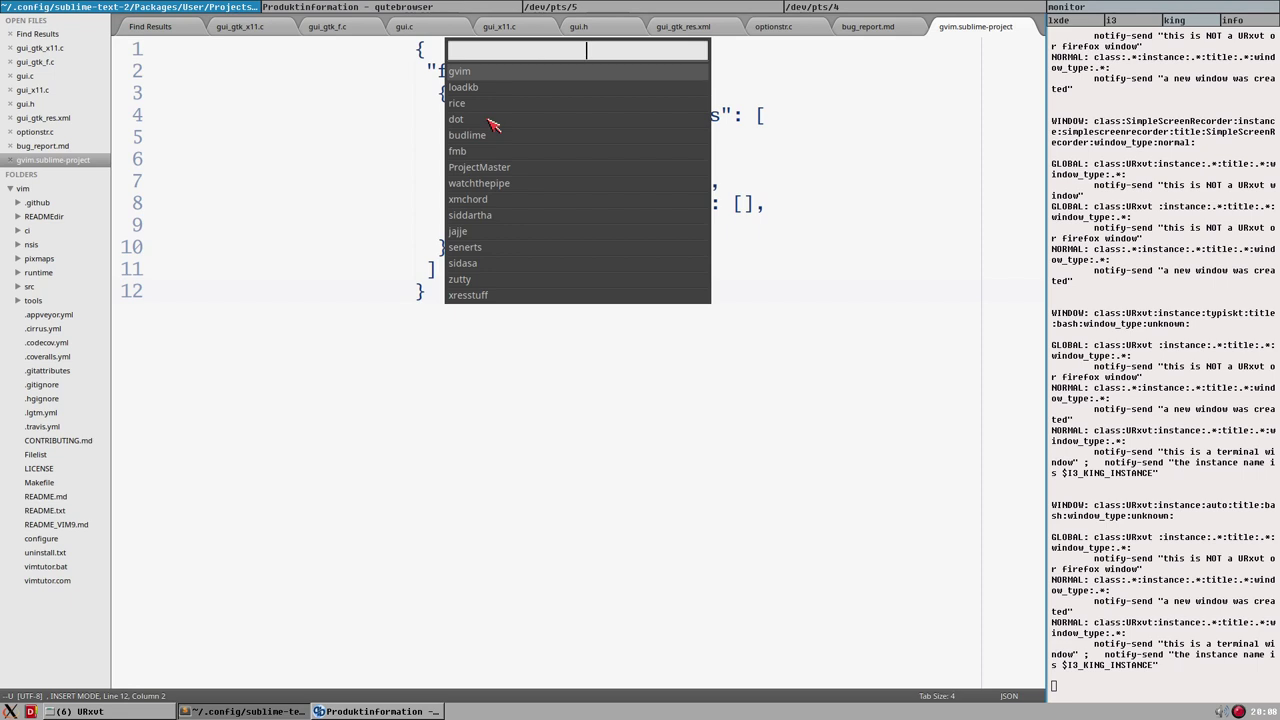
key(Down)
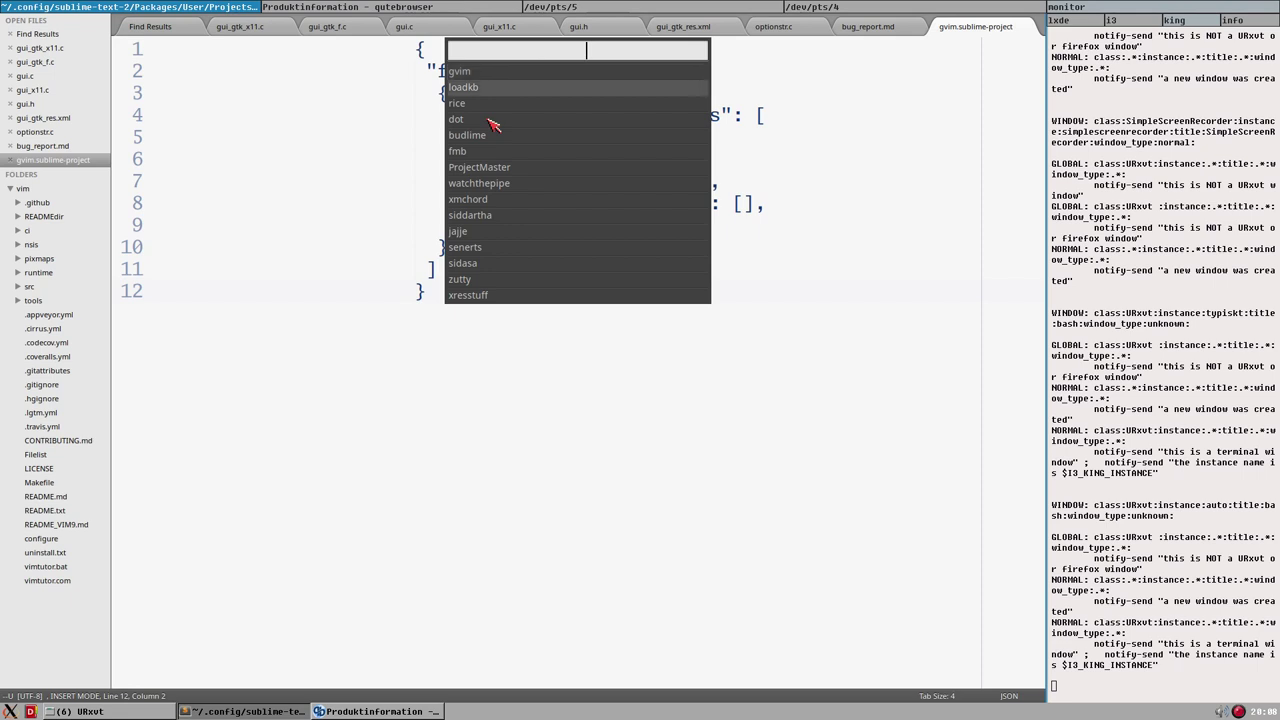
key(Return)
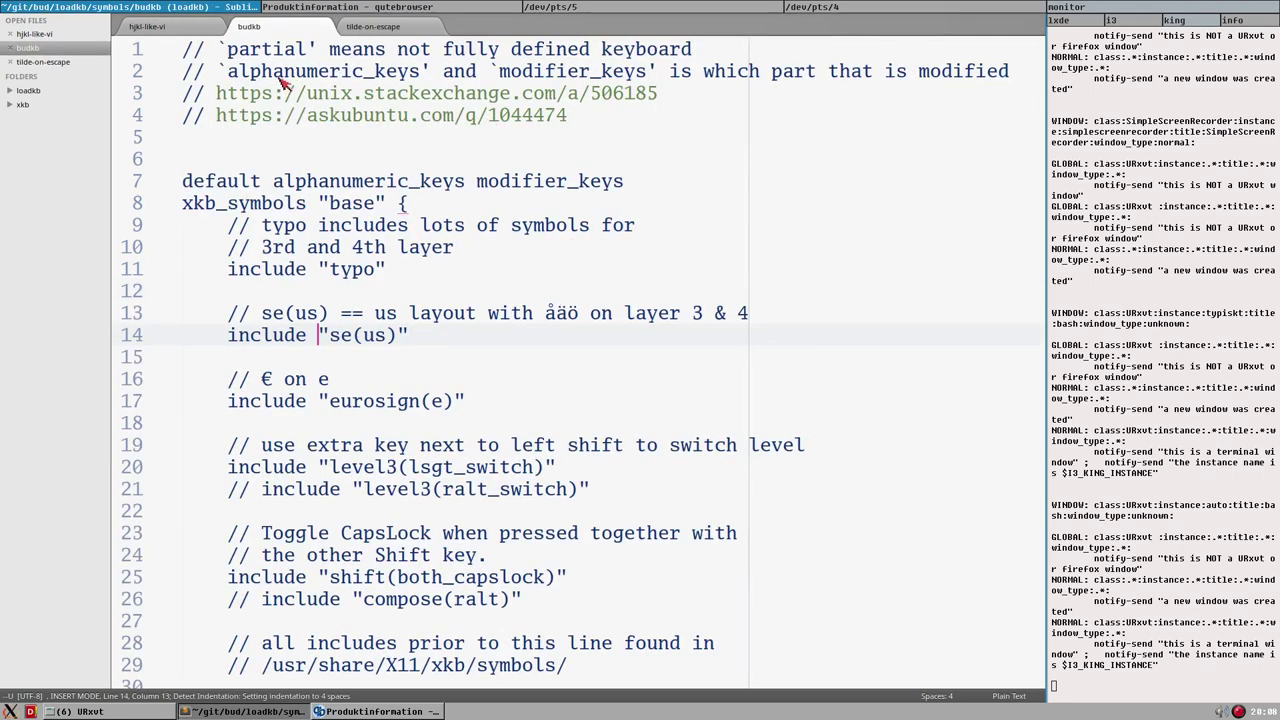
Scroll to line 32, select caps_esc_ctrl, toggle Vim modes, and expand the loadkb sidebar folder.
scroll(523, 332, down, 2)
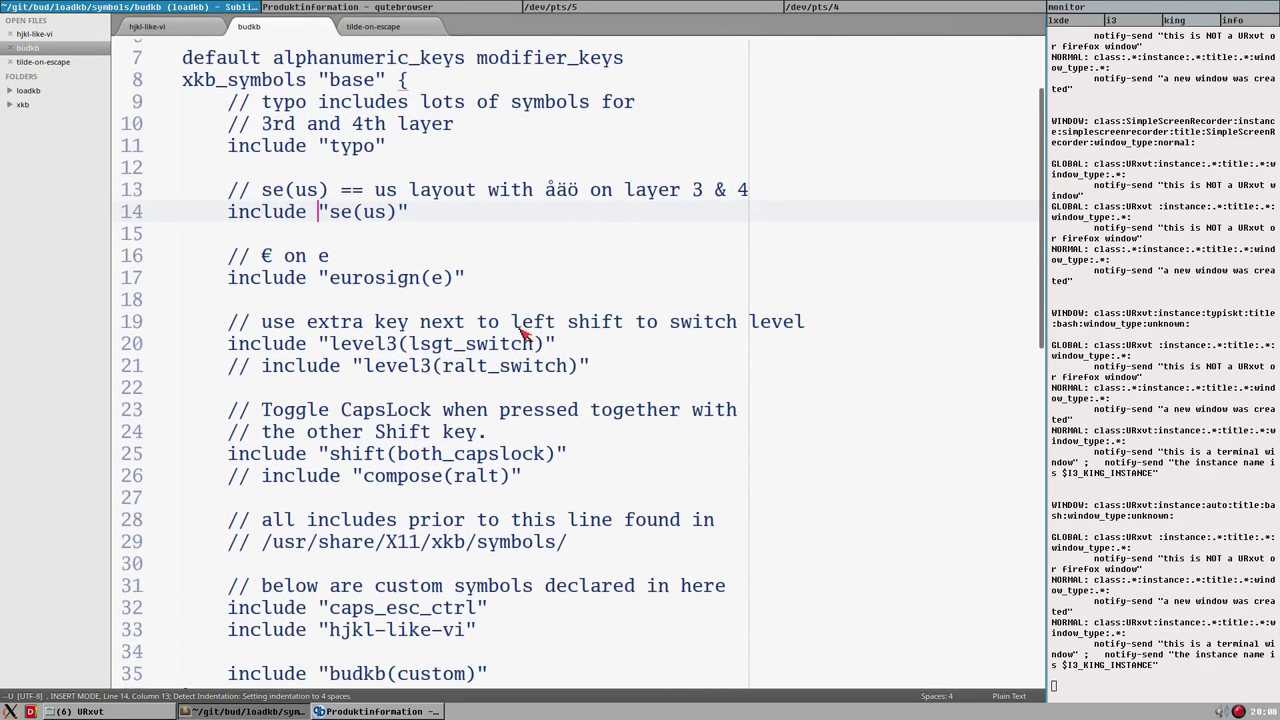
scroll(432, 274, down, 2)
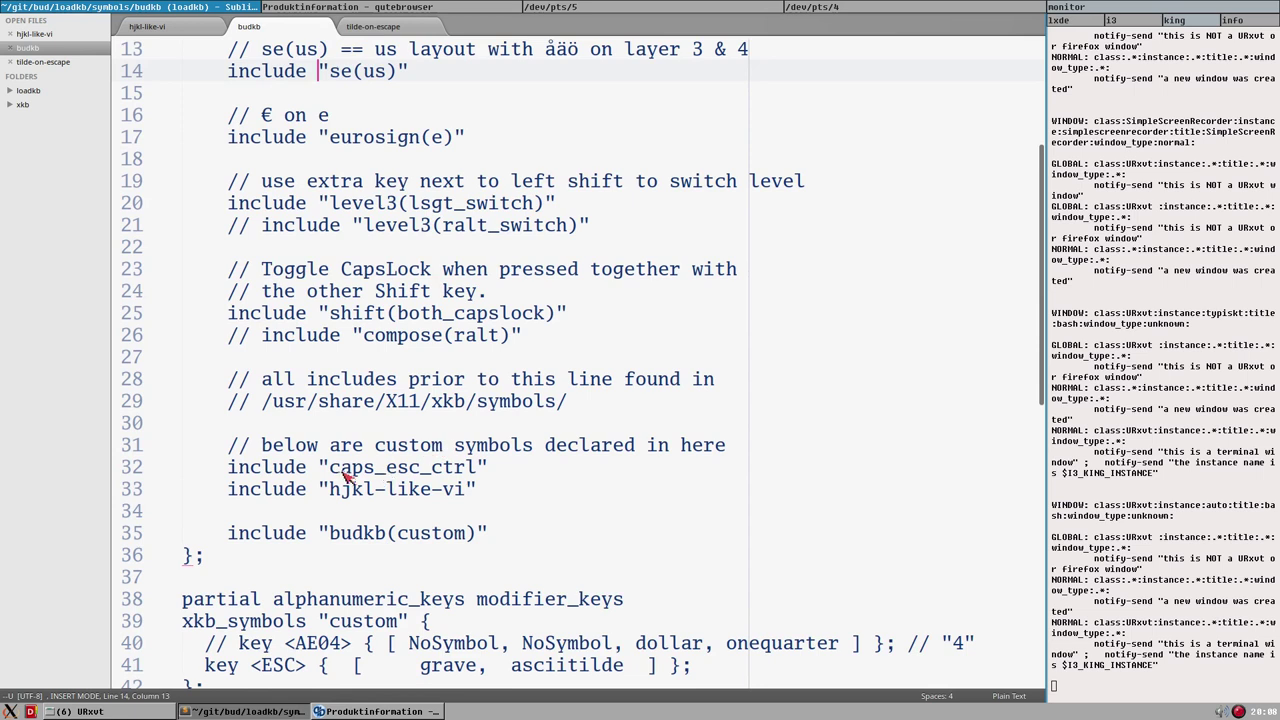
drag(329, 467, 476, 467)
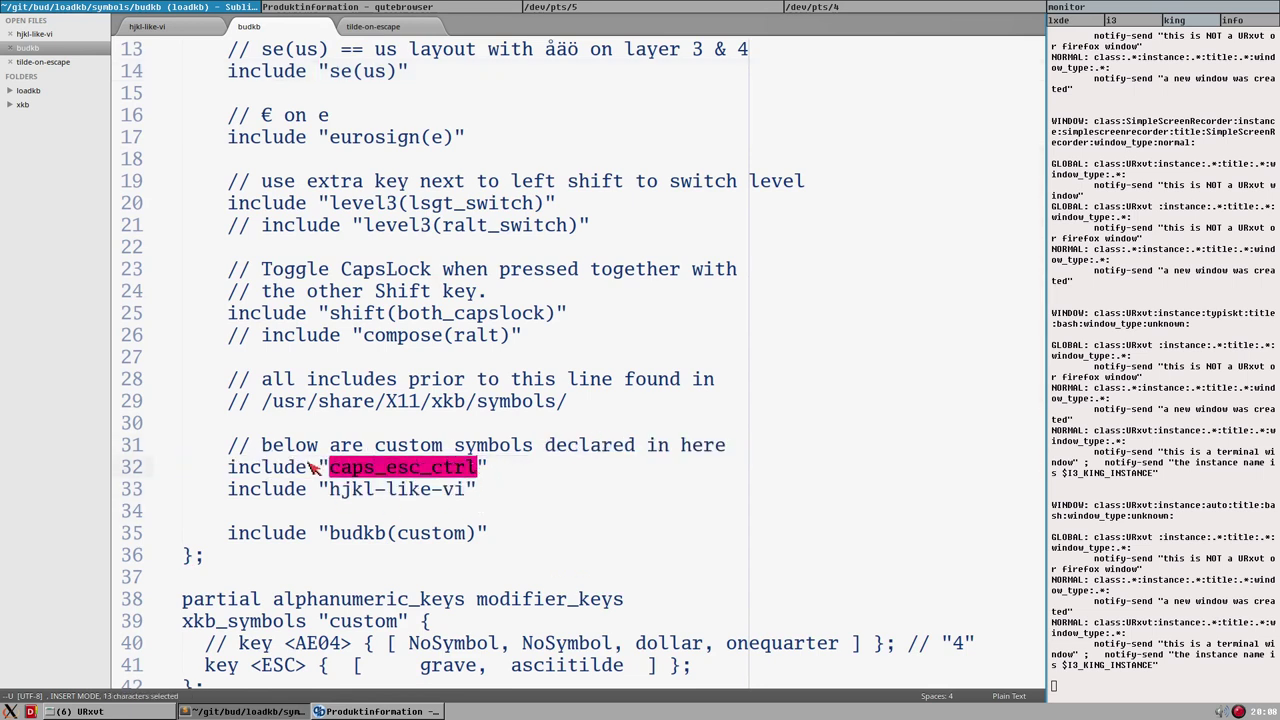
double_click(405, 467)
click(476, 470)
key(Escape)
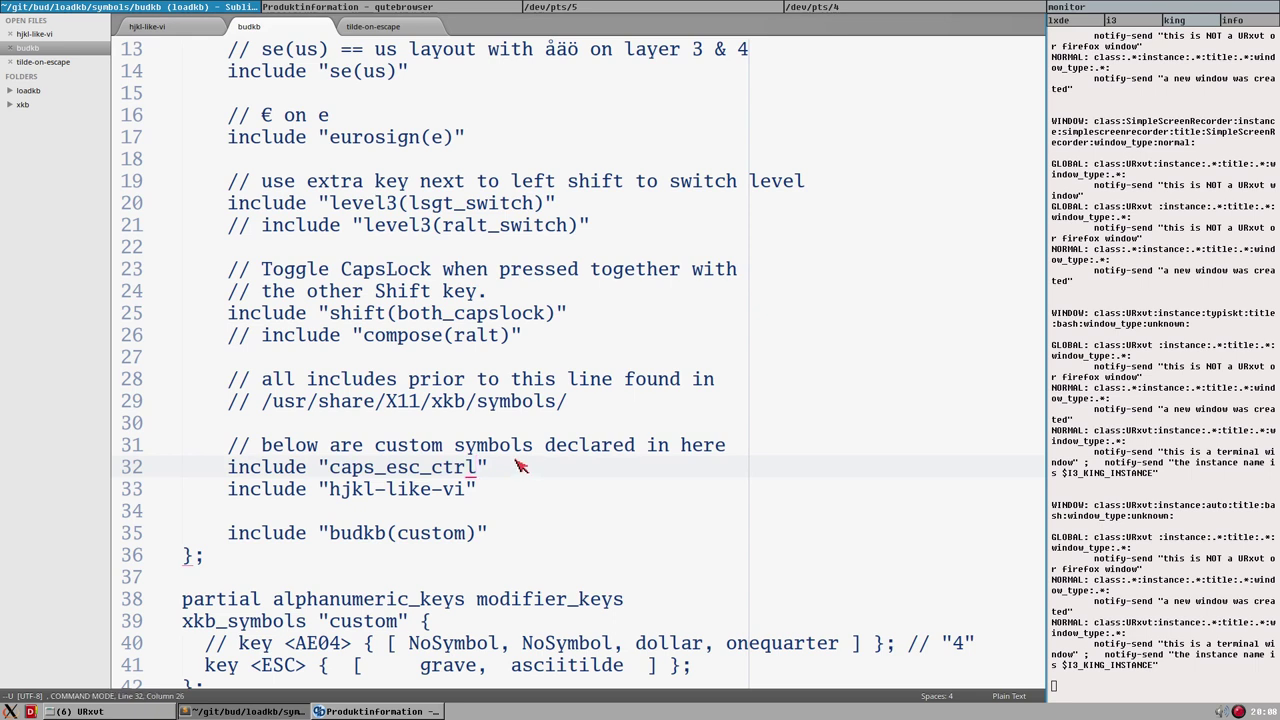
key(a)
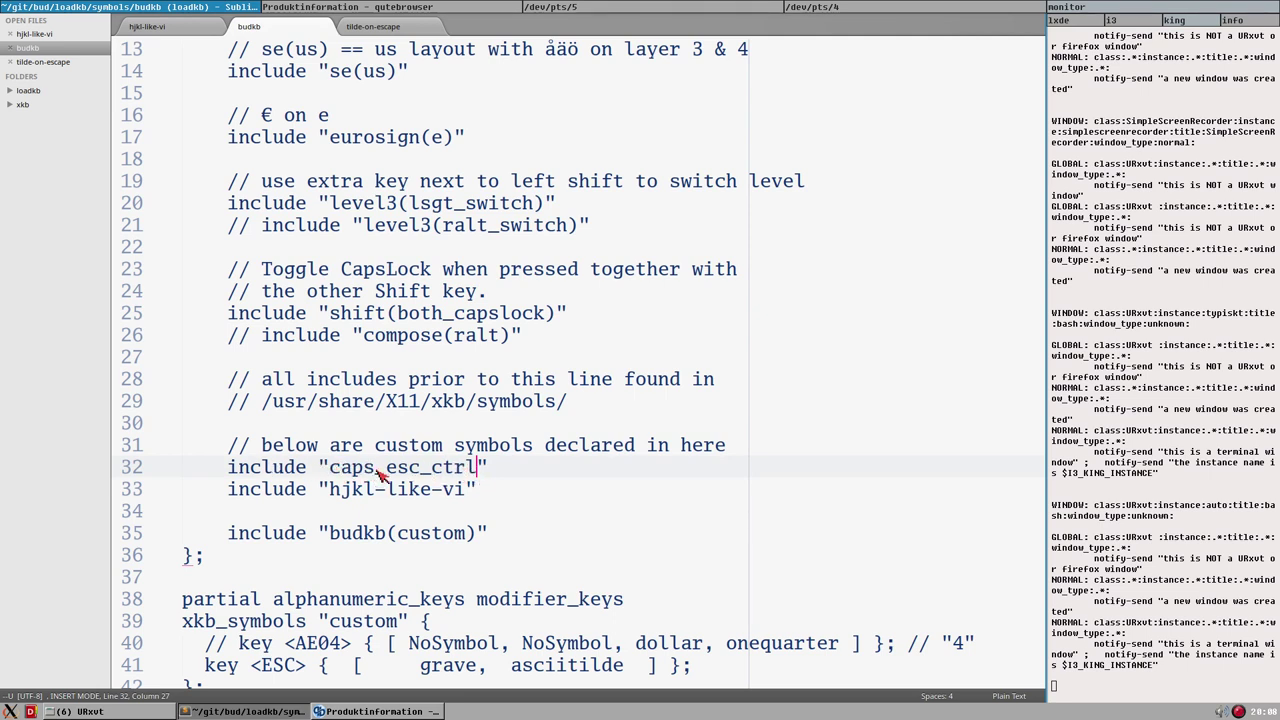
click(330, 468)
click(28, 90)
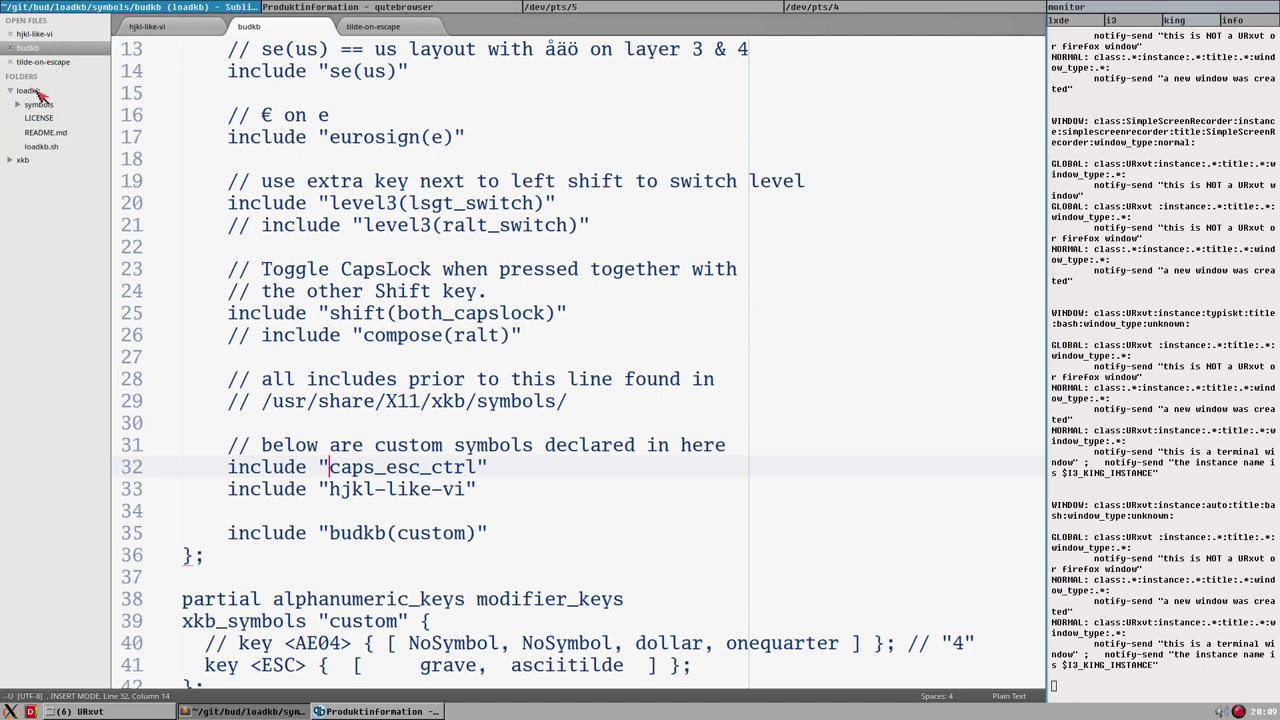
Open symbols/caps_esc_ctrl from the sidebar, select part of its name, then switch to qutebrowser.
click(38, 106)
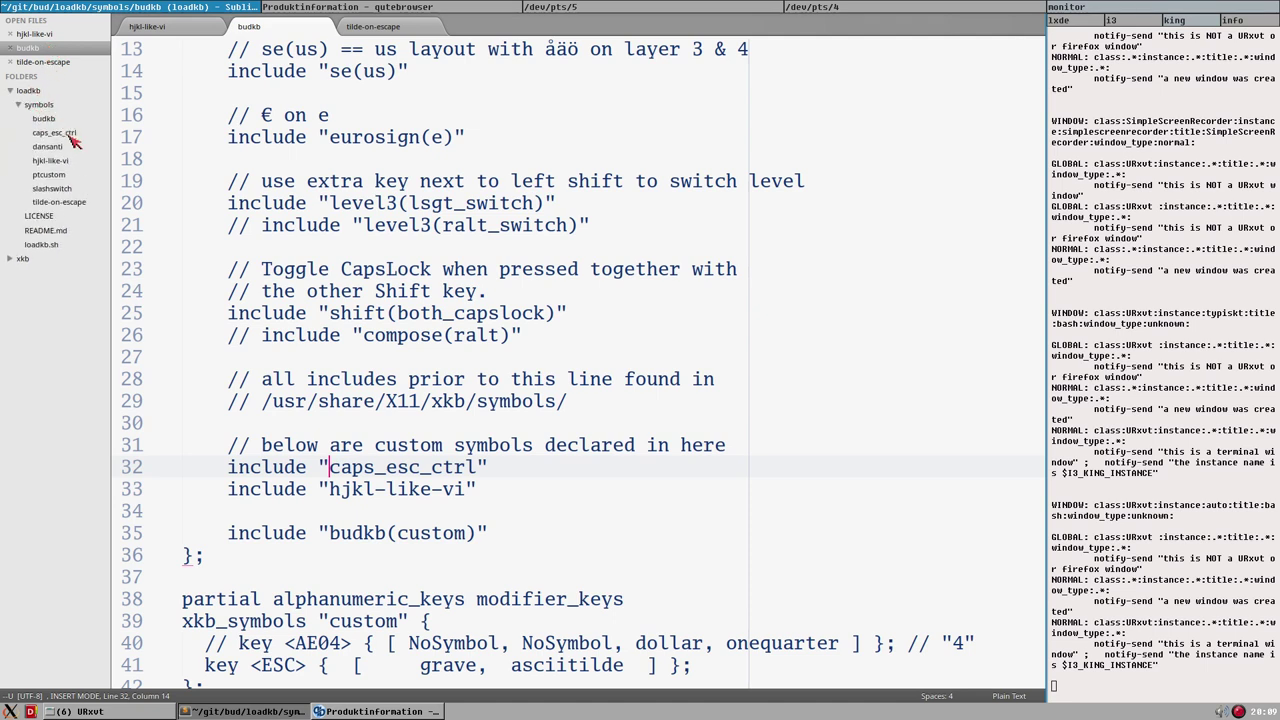
click(56, 132)
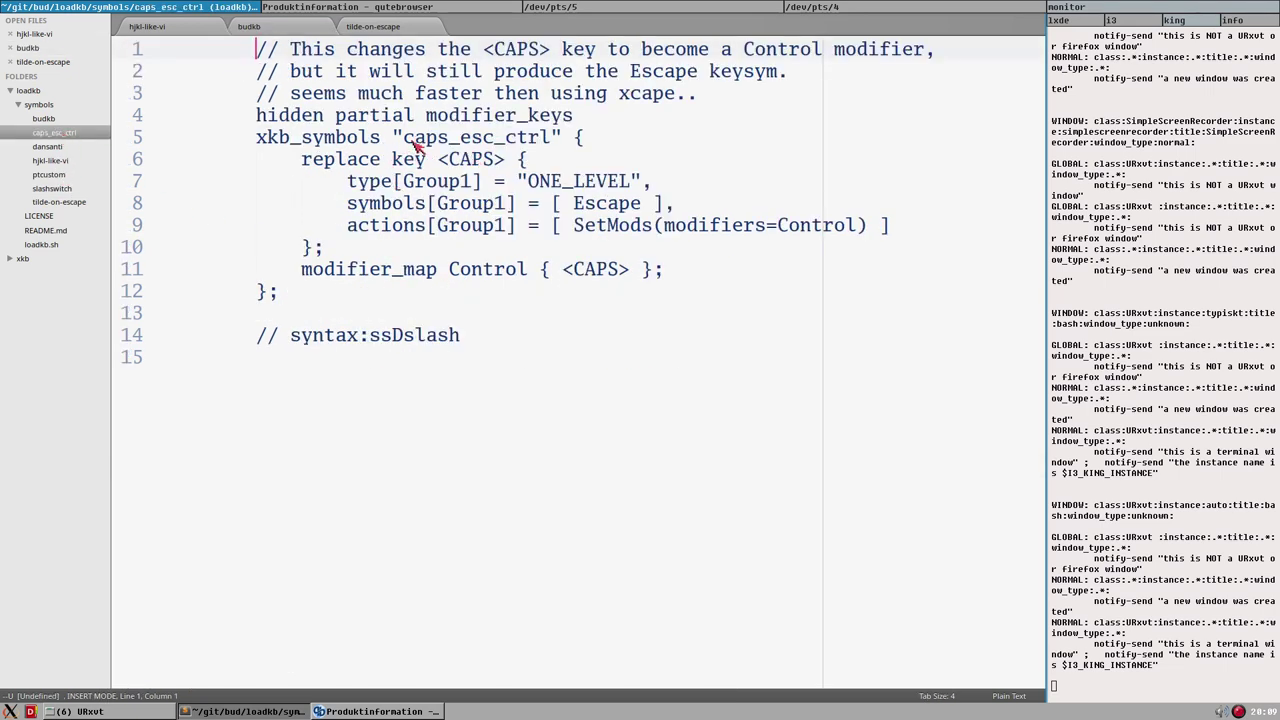
drag(426, 138, 540, 142)
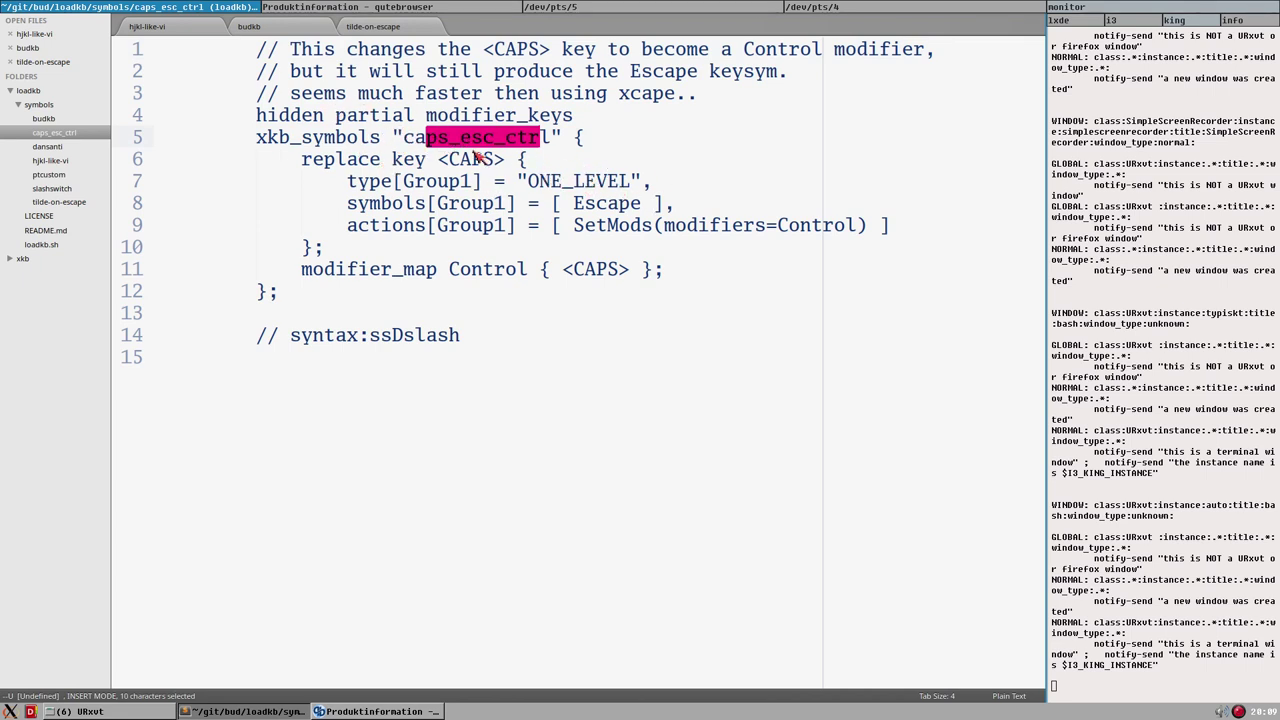
click(449, 138)
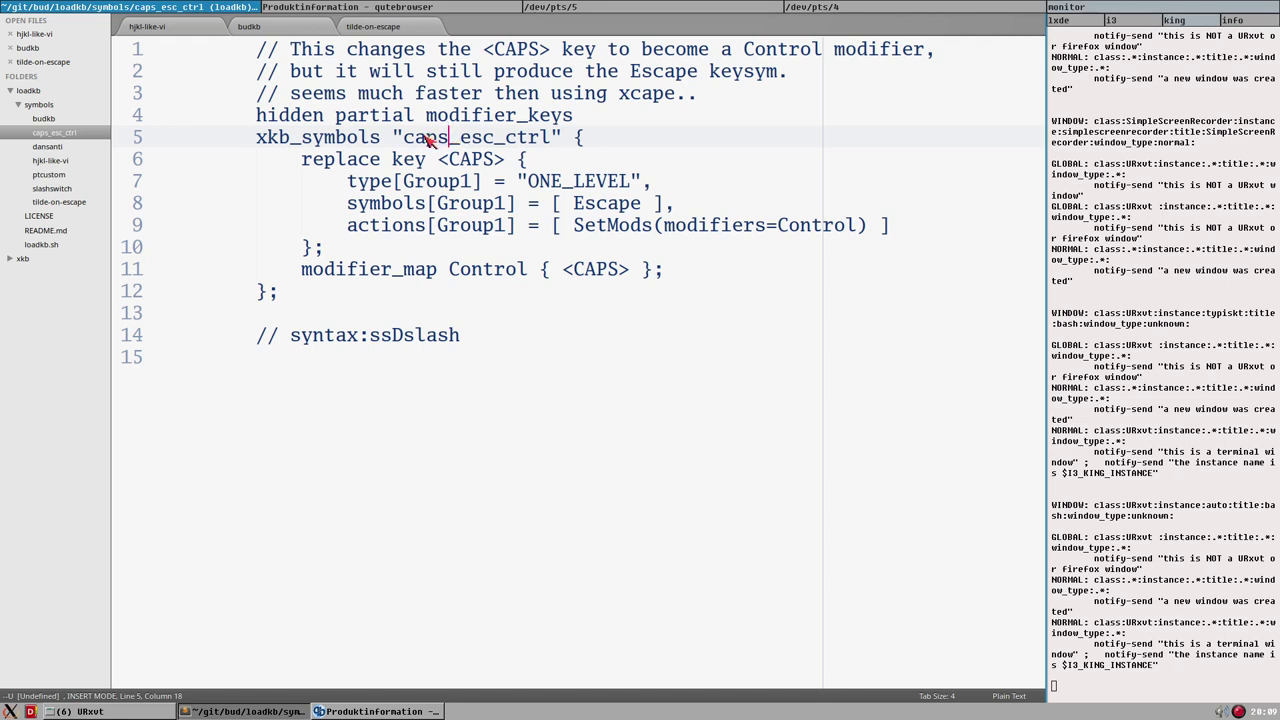
key(super+l)
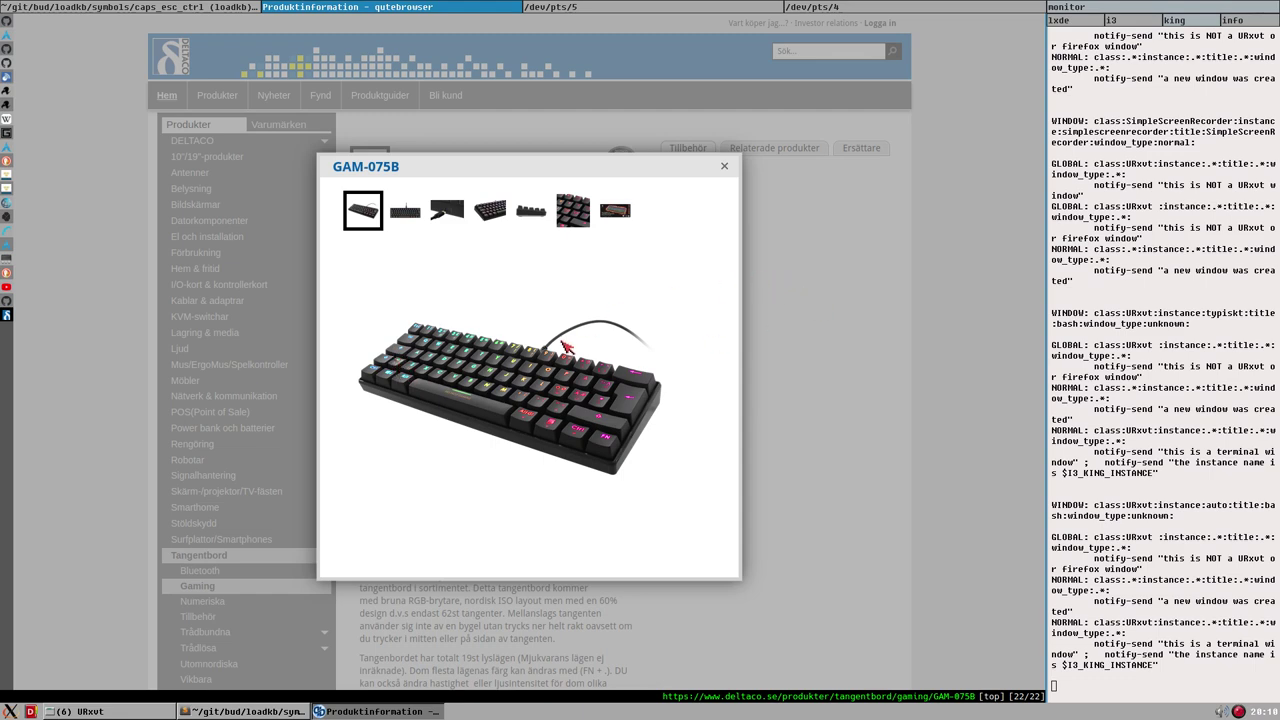
click(723, 167)
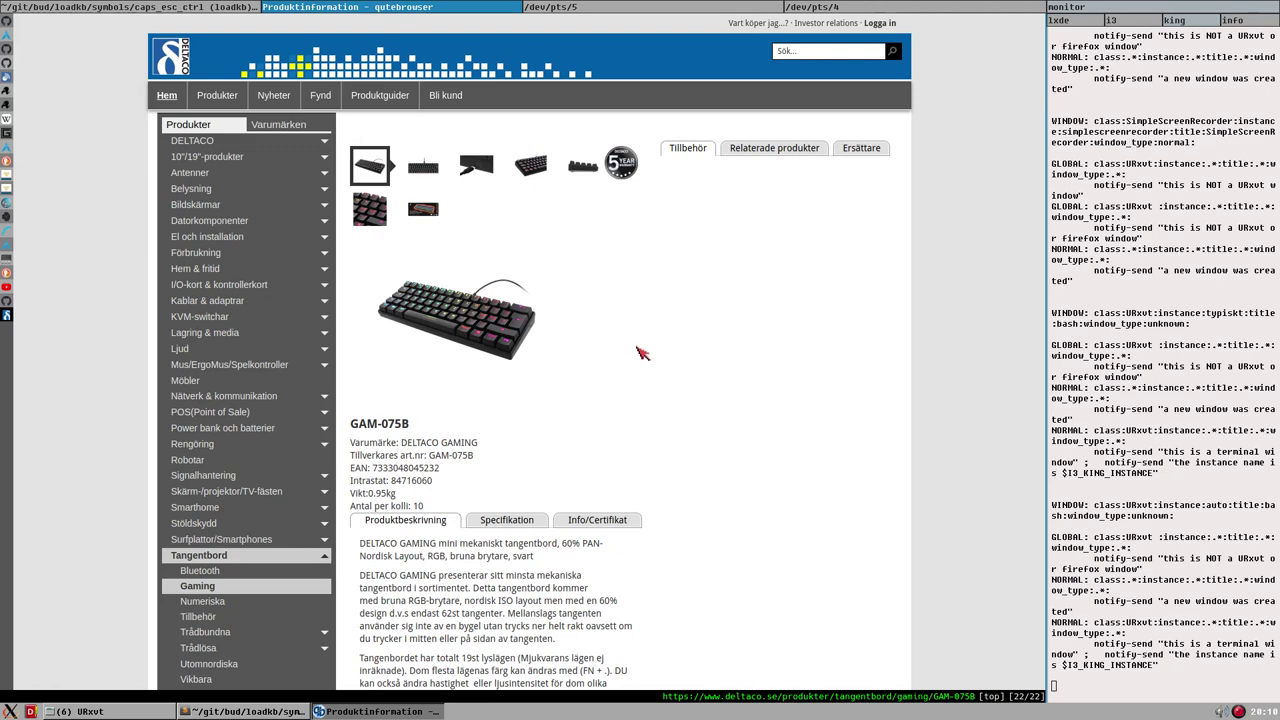
scroll(690, 368, down, 3)
scroll(690, 368, down, 3)
scroll(688, 370, up, 5)
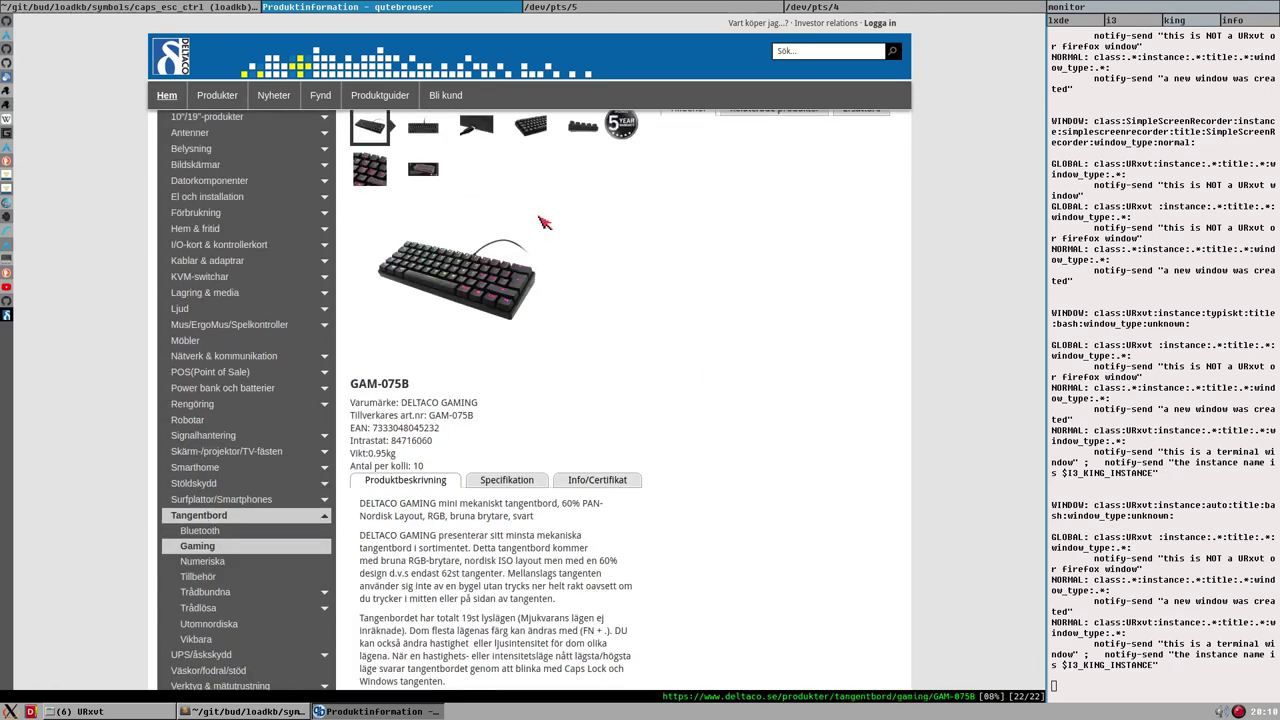
scroll(545, 480, down, 3)
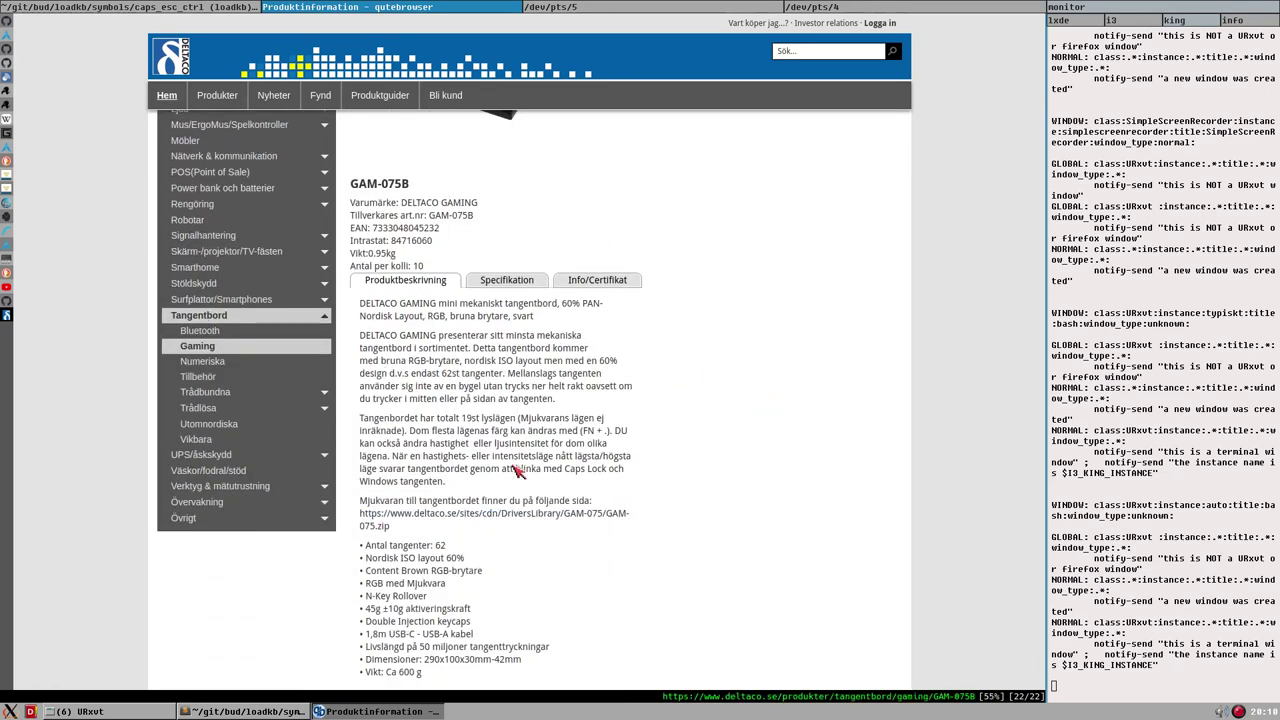
scroll(528, 466, down, 3)
scroll(710, 476, up, 10)
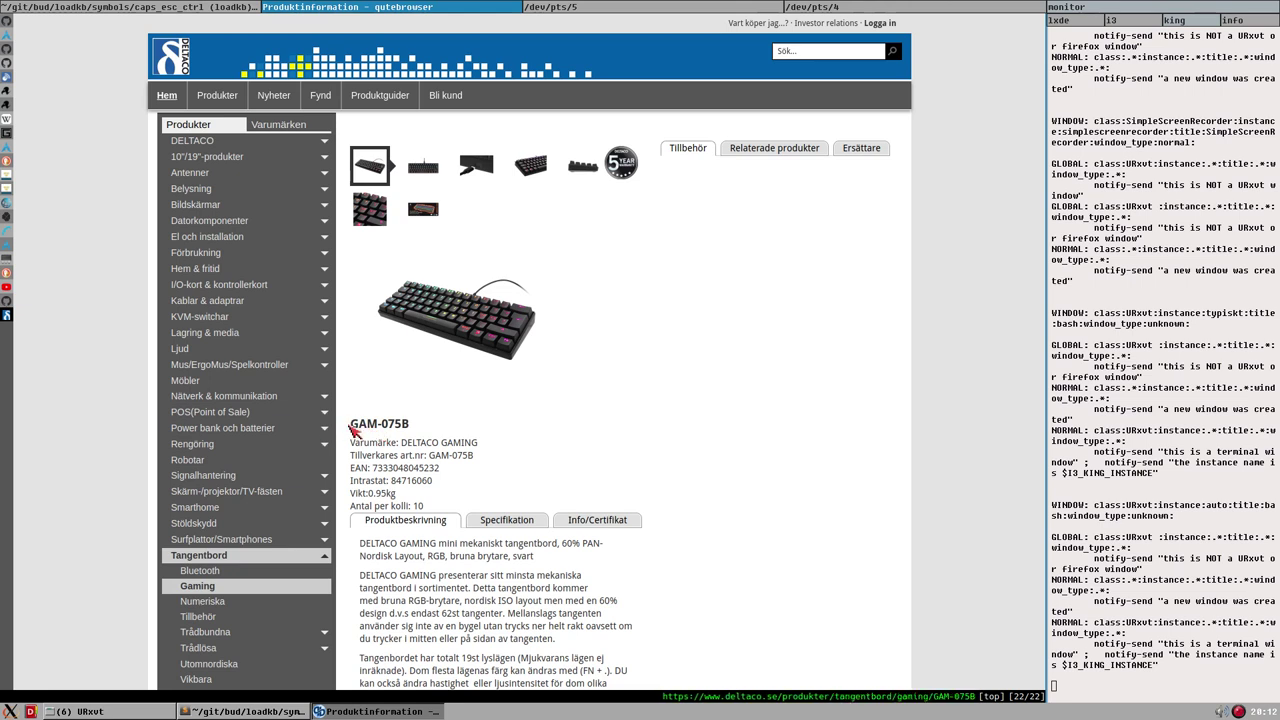
drag(352, 428, 432, 448)
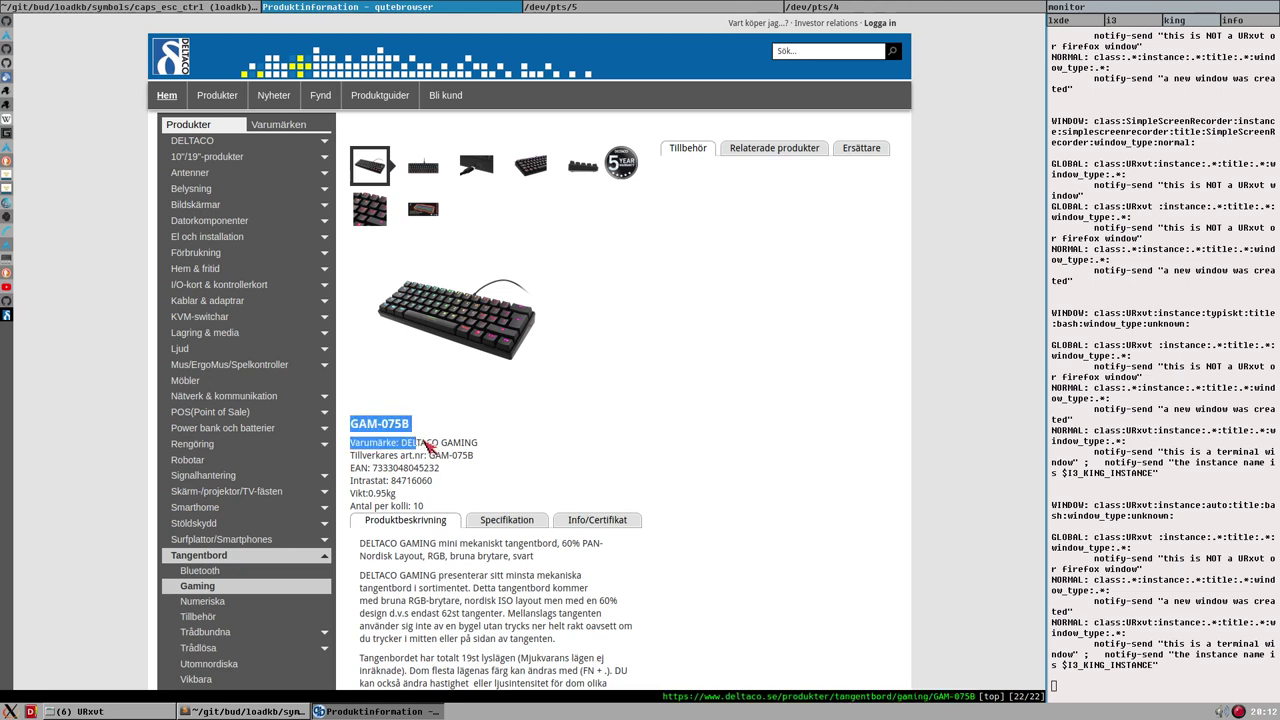
click(452, 450)
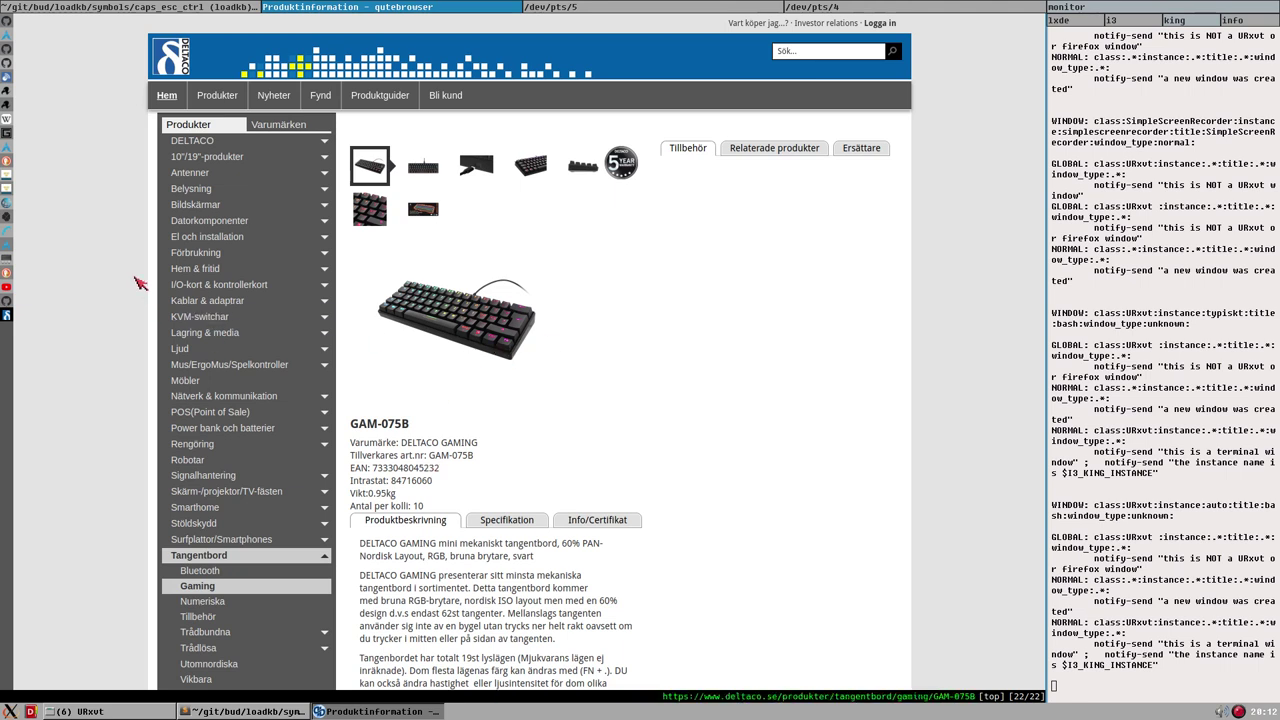
Load the ArchWiki fwupd article from the dock bookmark and scroll around its contents.
click(8, 253)
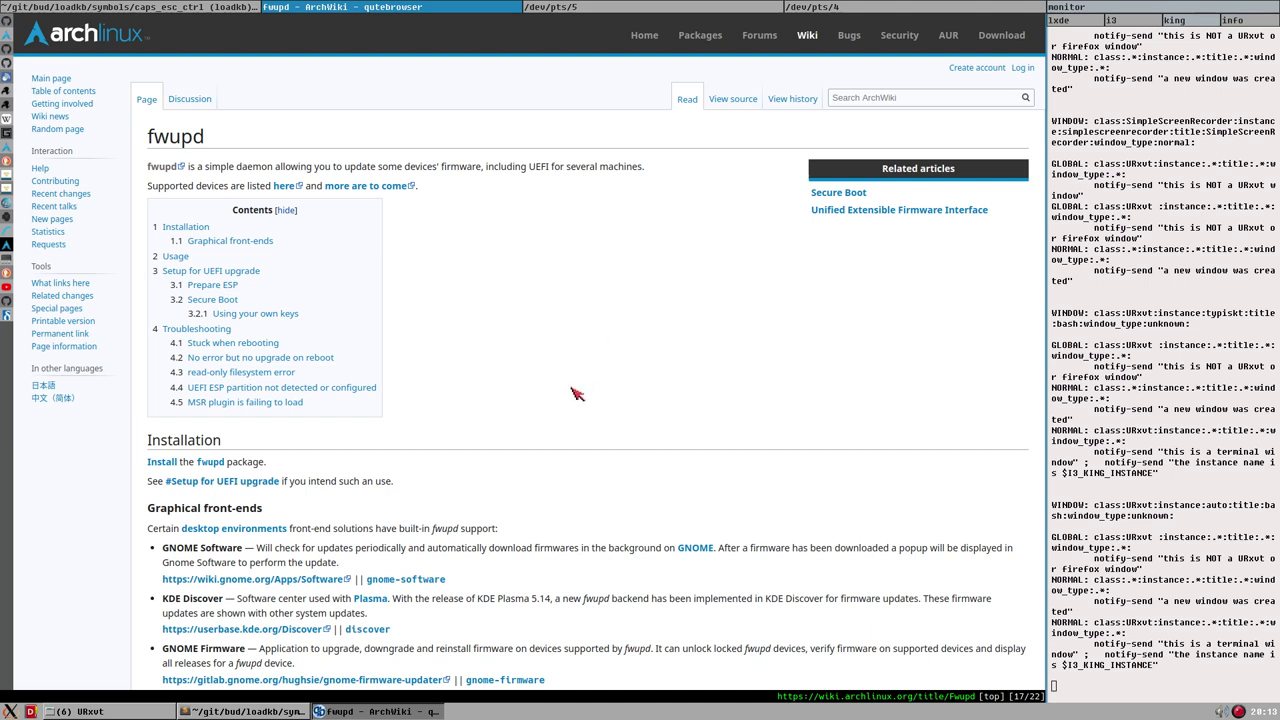
scroll(568, 418, down, 1)
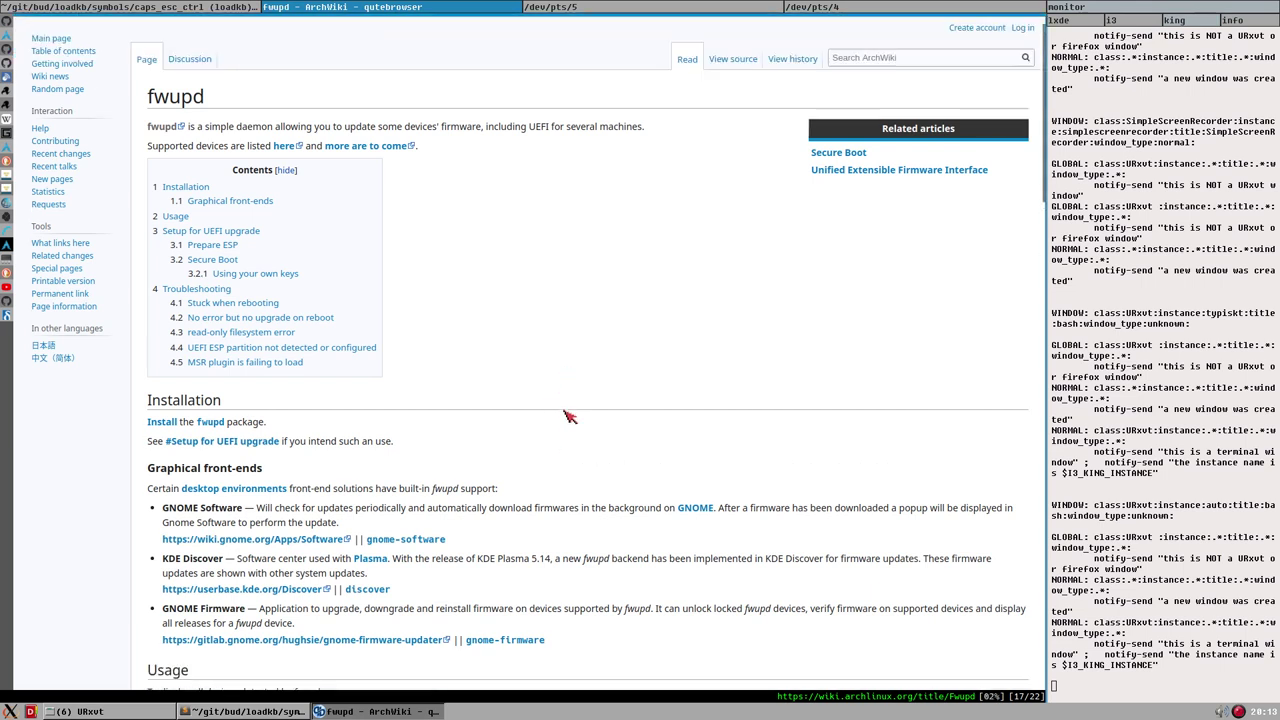
scroll(567, 416, up, 1)
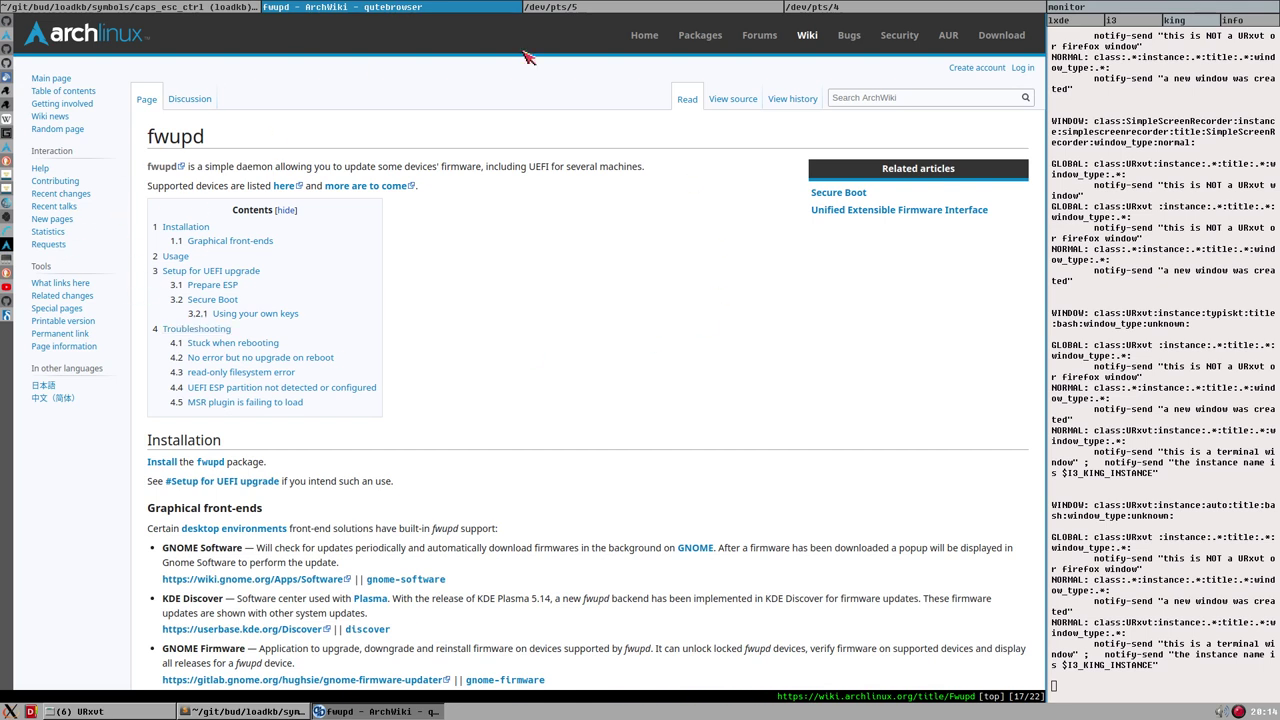
scroll(695, 262, down, 3)
scroll(695, 262, up, 3)
scroll(537, 292, down, 1)
scroll(537, 292, up, 1)
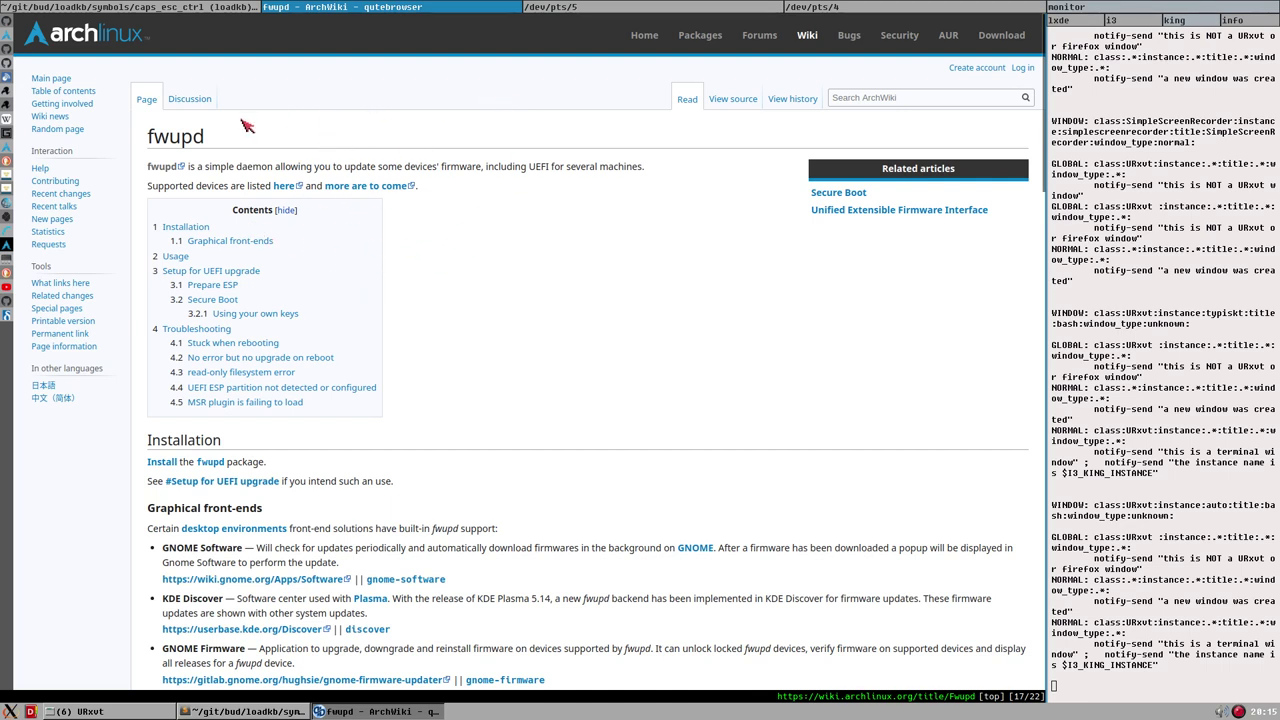
Select and deselect the fwupd heading, then scroll down to the Usage section's fwupdmgr commands.
double_click(163, 138)
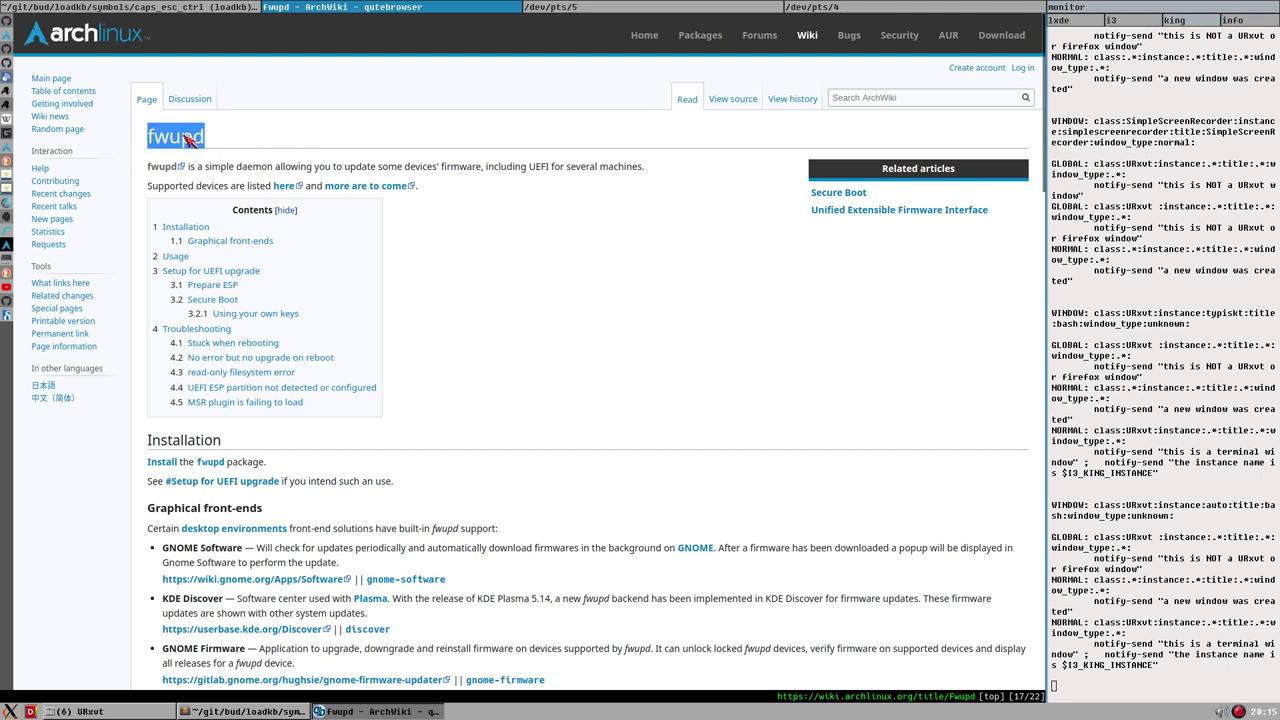
click(207, 142)
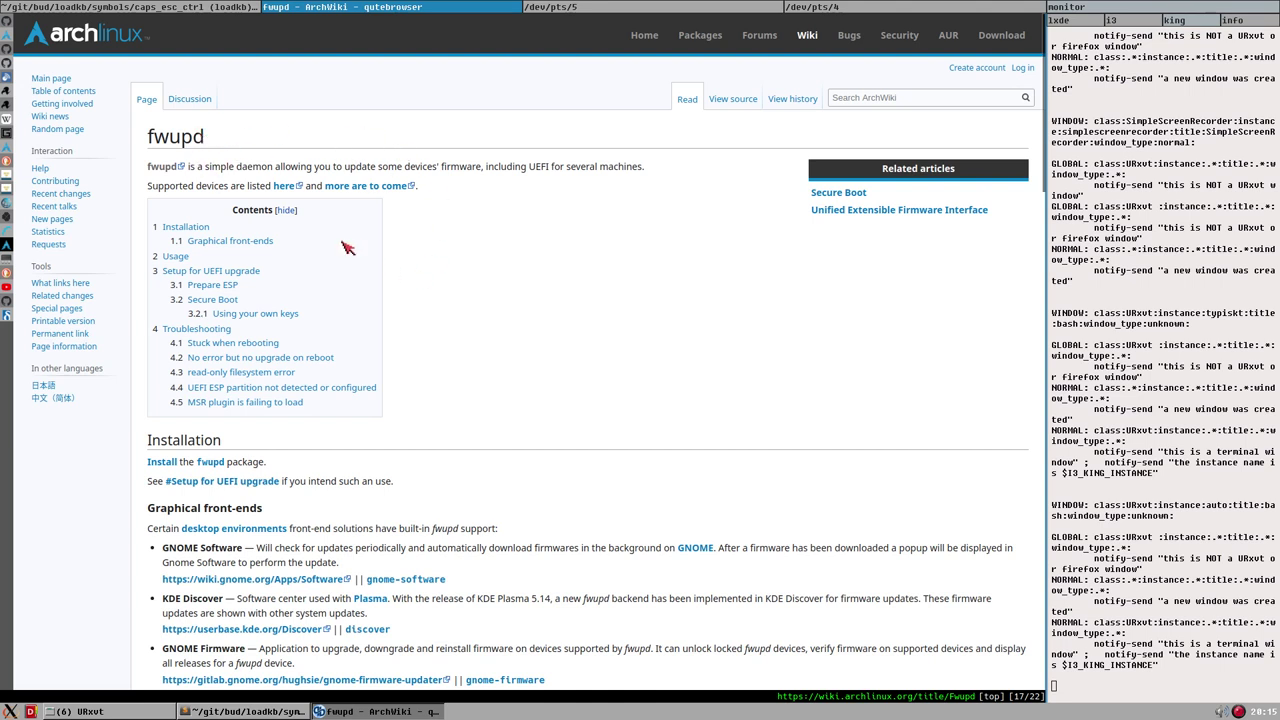
scroll(551, 274, down, 1)
scroll(457, 366, up, 1)
scroll(345, 458, down, 10)
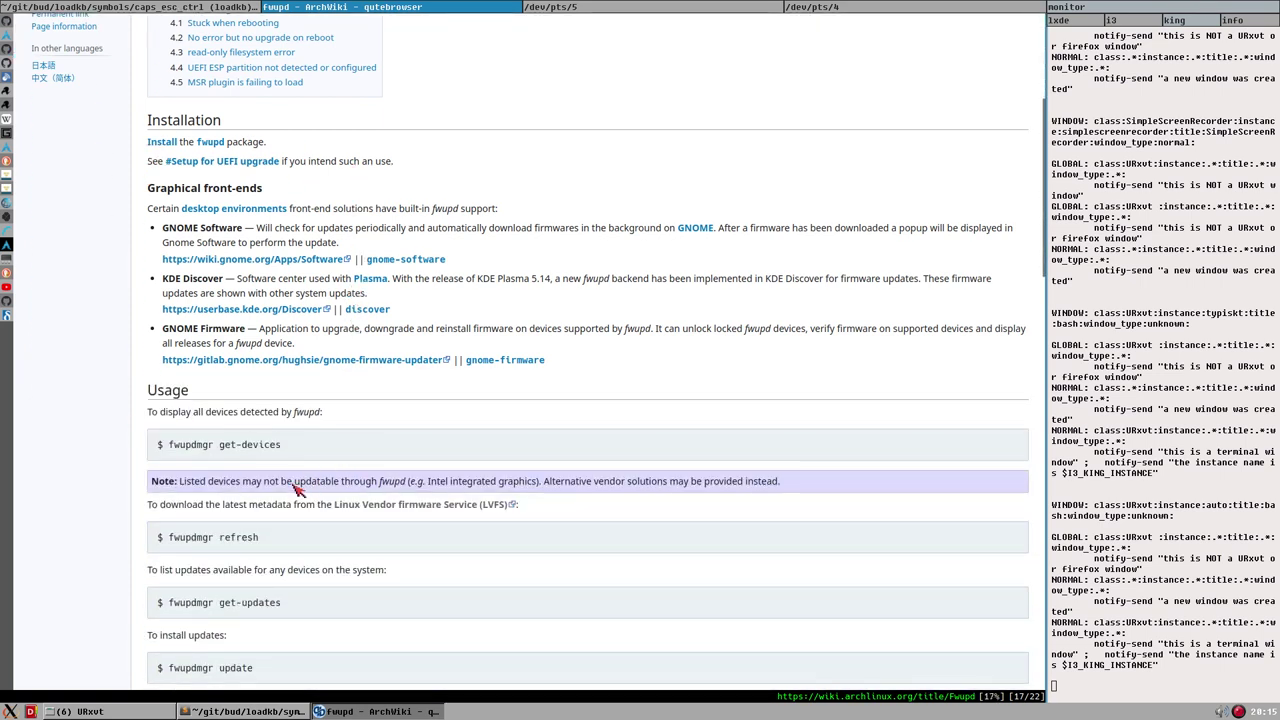
scroll(262, 466, down, 1)
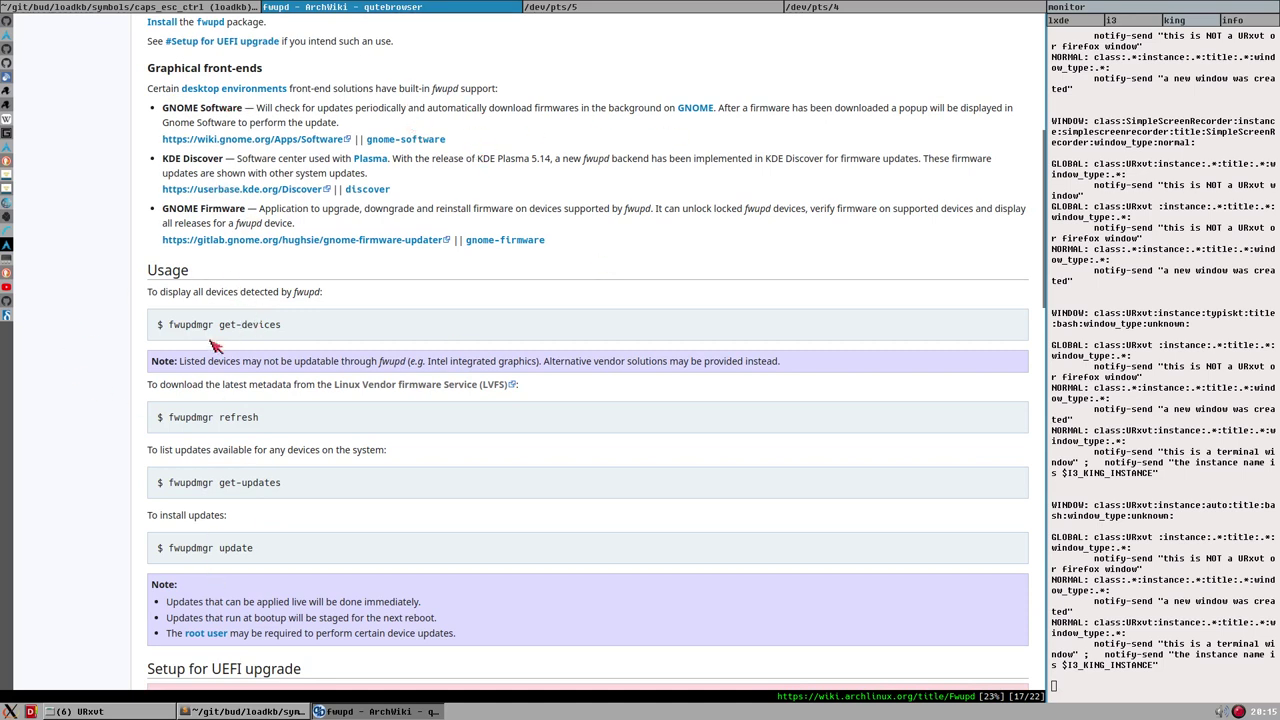
scroll(241, 333, down, 2)
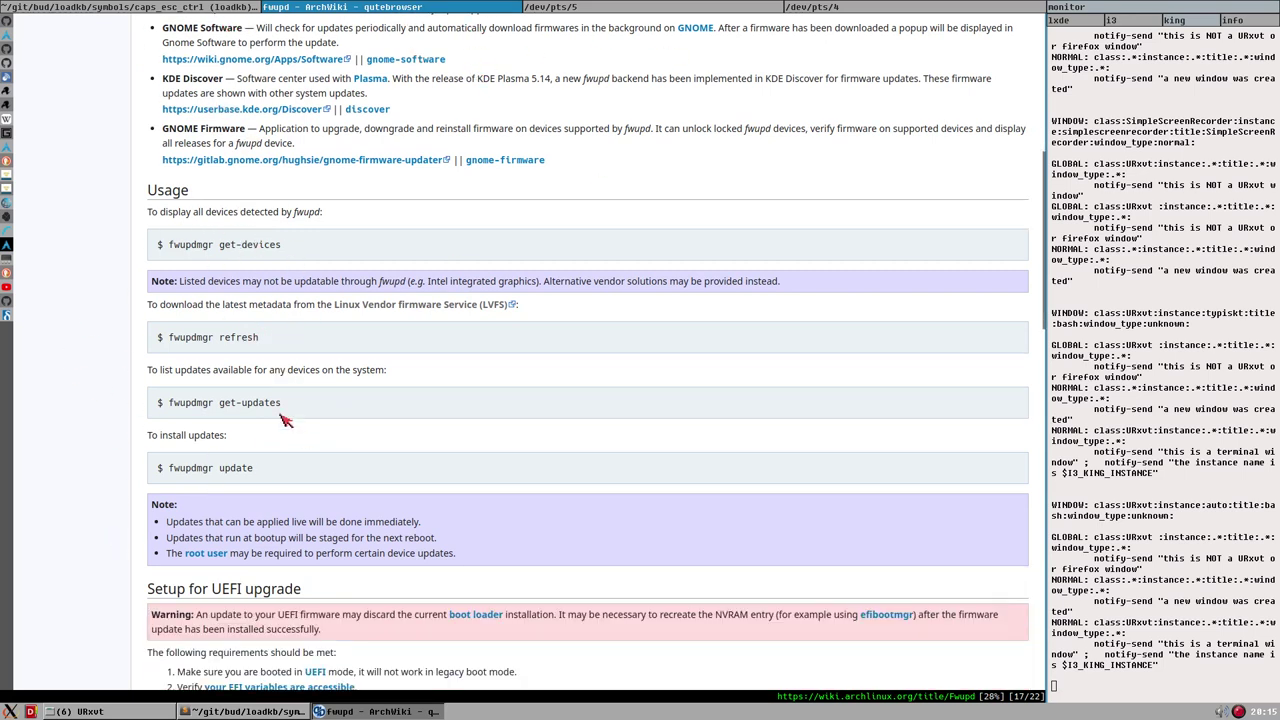
scroll(283, 417, up, 1)
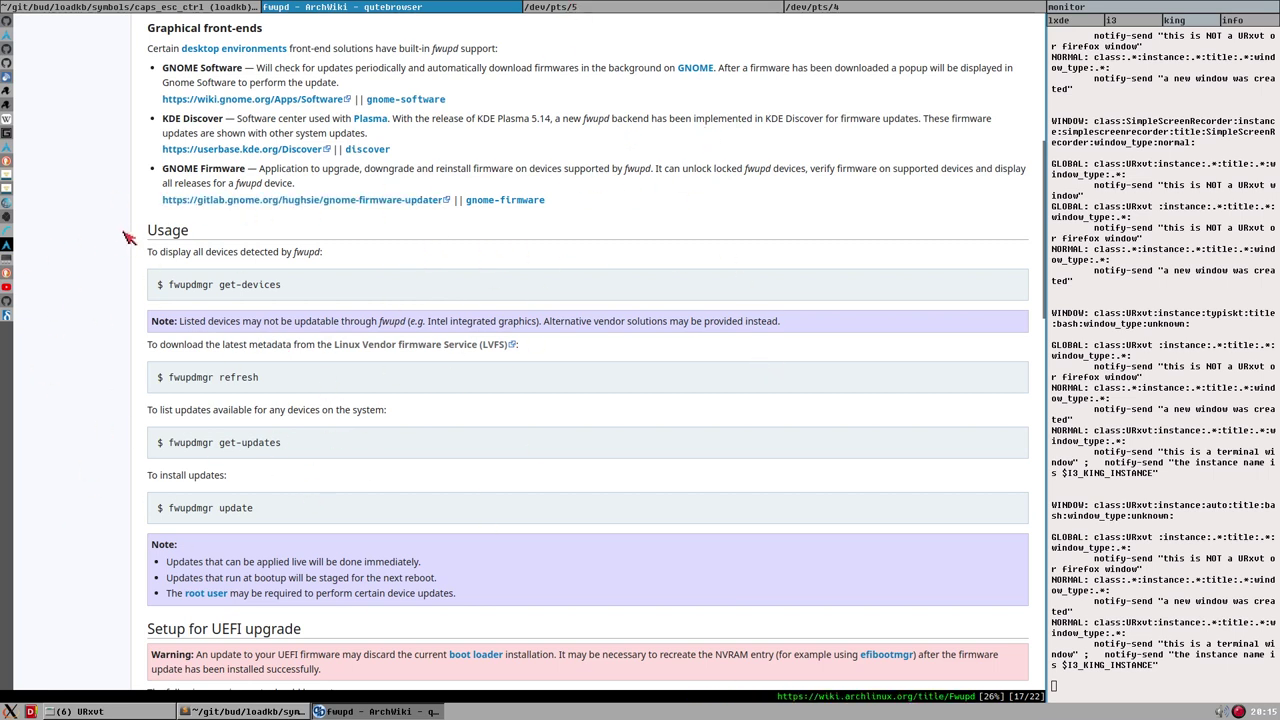
Select the Usage text, then the words fwupdmgr and update in '$ fwupdmgr update'.
drag(134, 230, 266, 366)
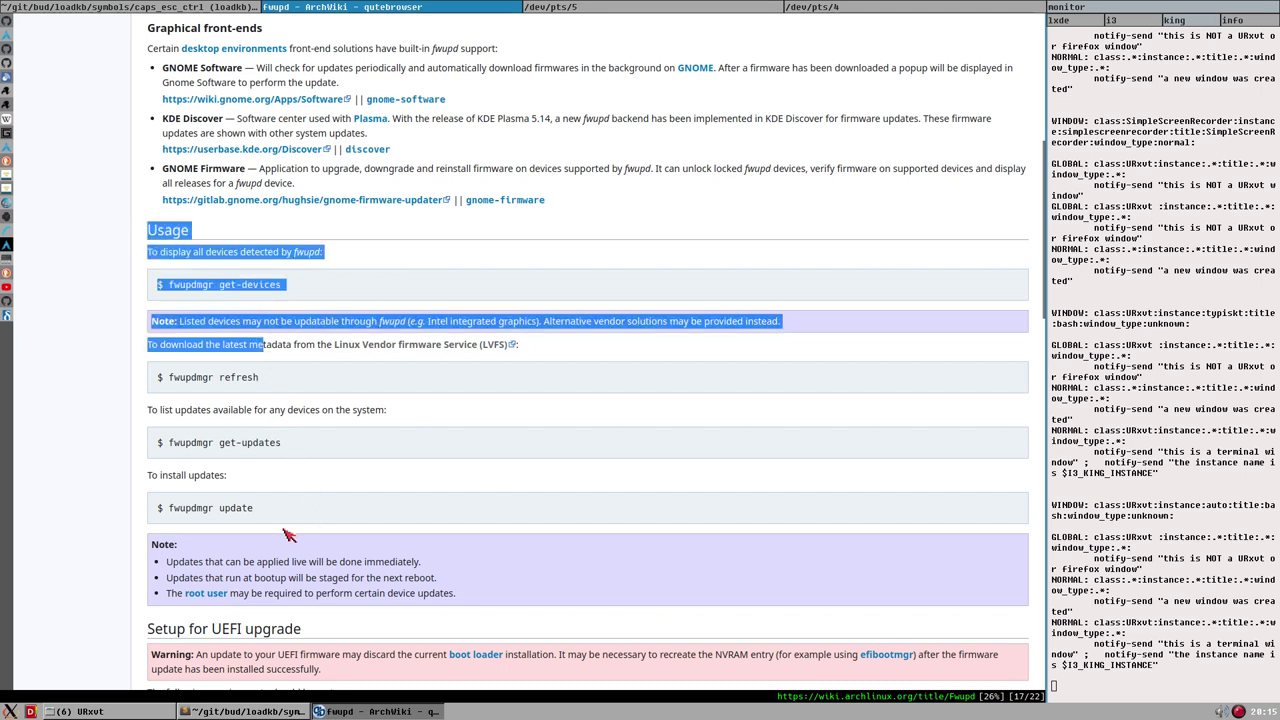
drag(287, 535, 197, 511)
double_click(193, 507)
click(236, 512)
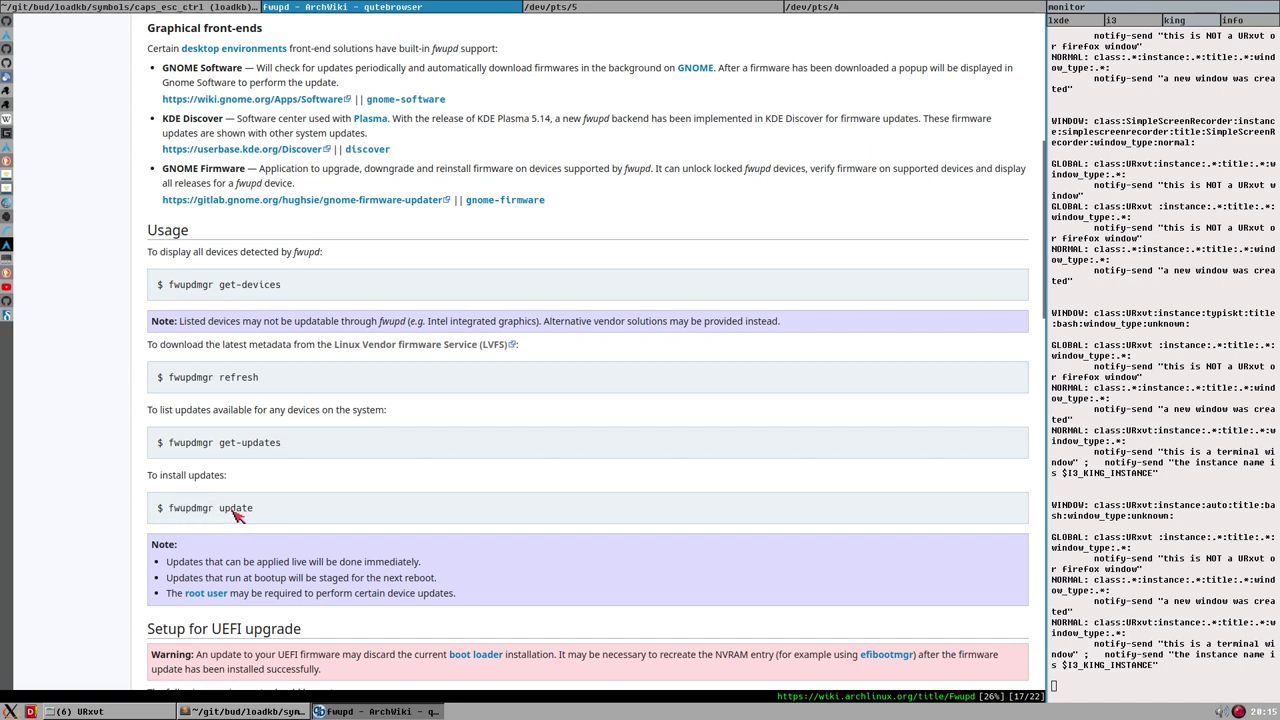
double_click(236, 510)
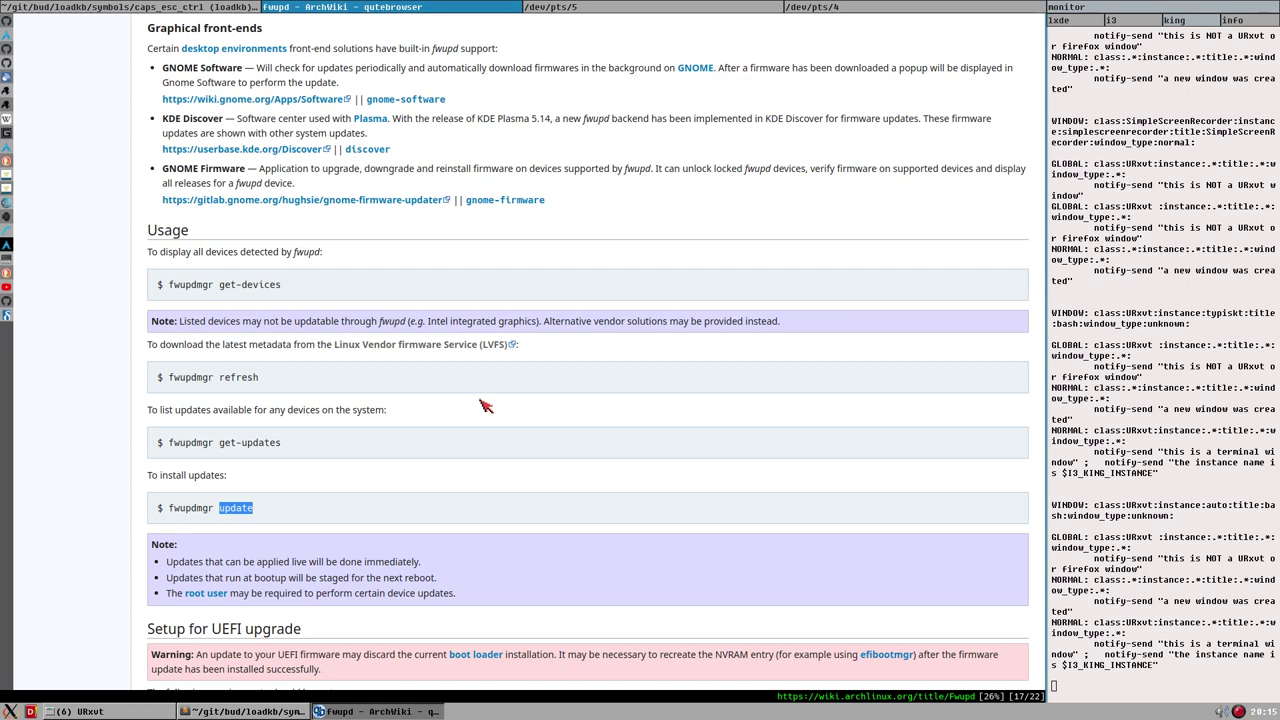
Clear the 'update' selection and scroll back up to the fwupd article's title and contents list.
scroll(640, 448, up, 2)
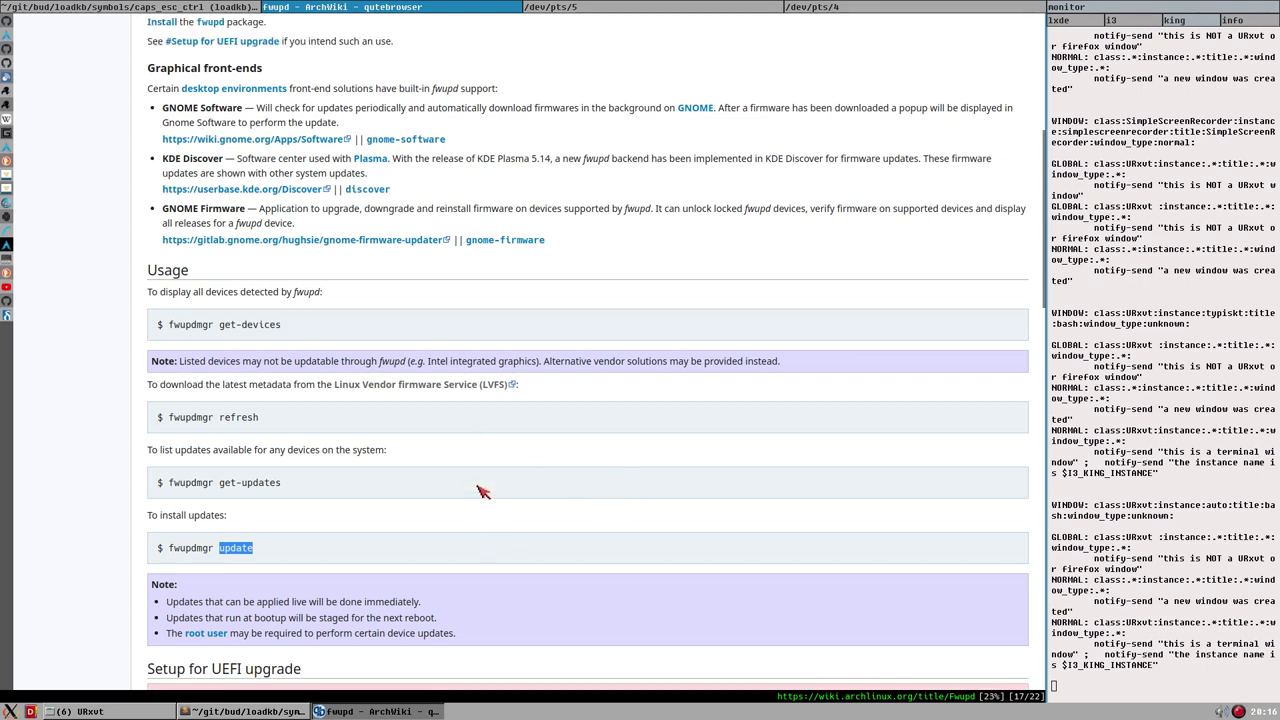
scroll(357, 562, up, 2)
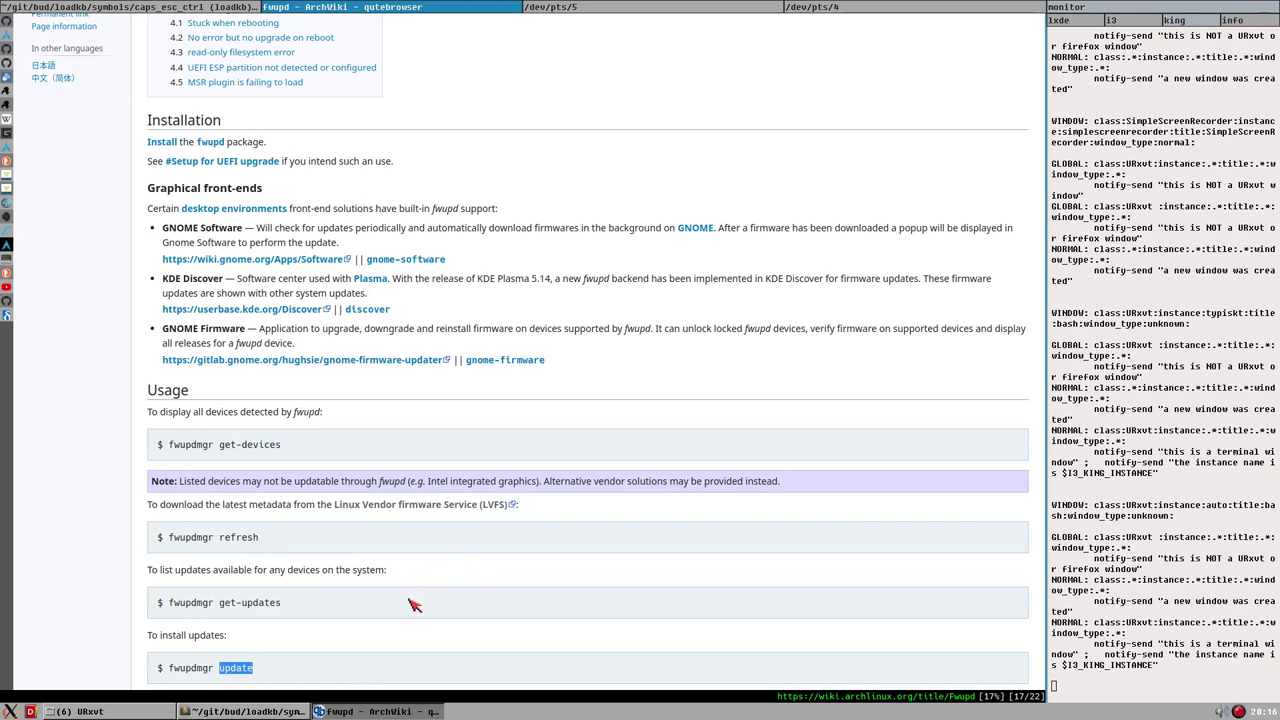
scroll(408, 608, up, 2)
scroll(395, 608, down, 2)
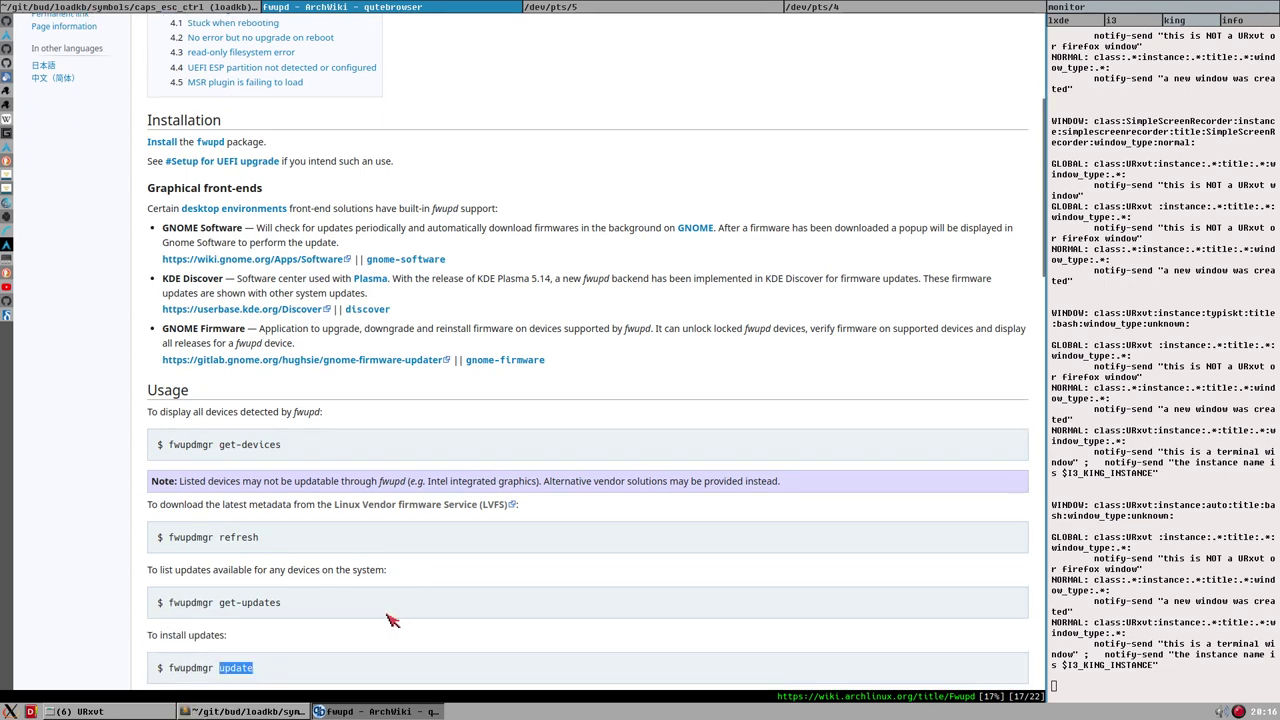
scroll(330, 615, down, 1)
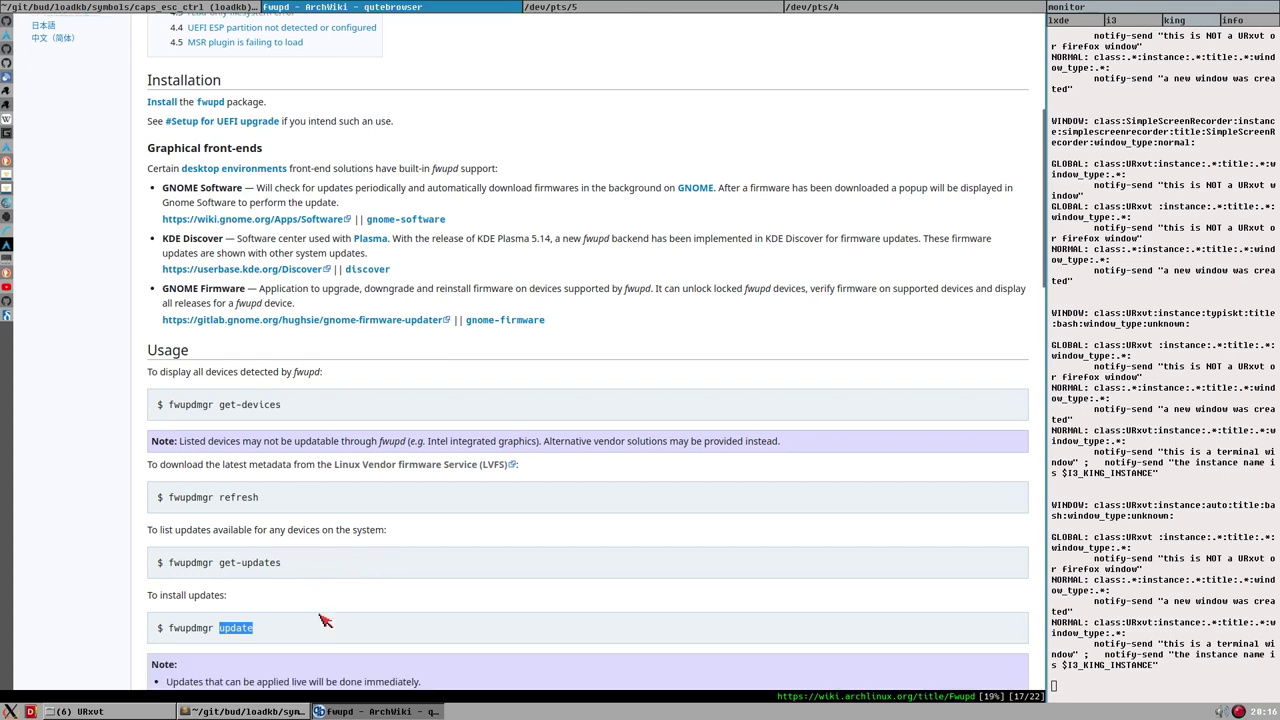
scroll(322, 618, up, 1)
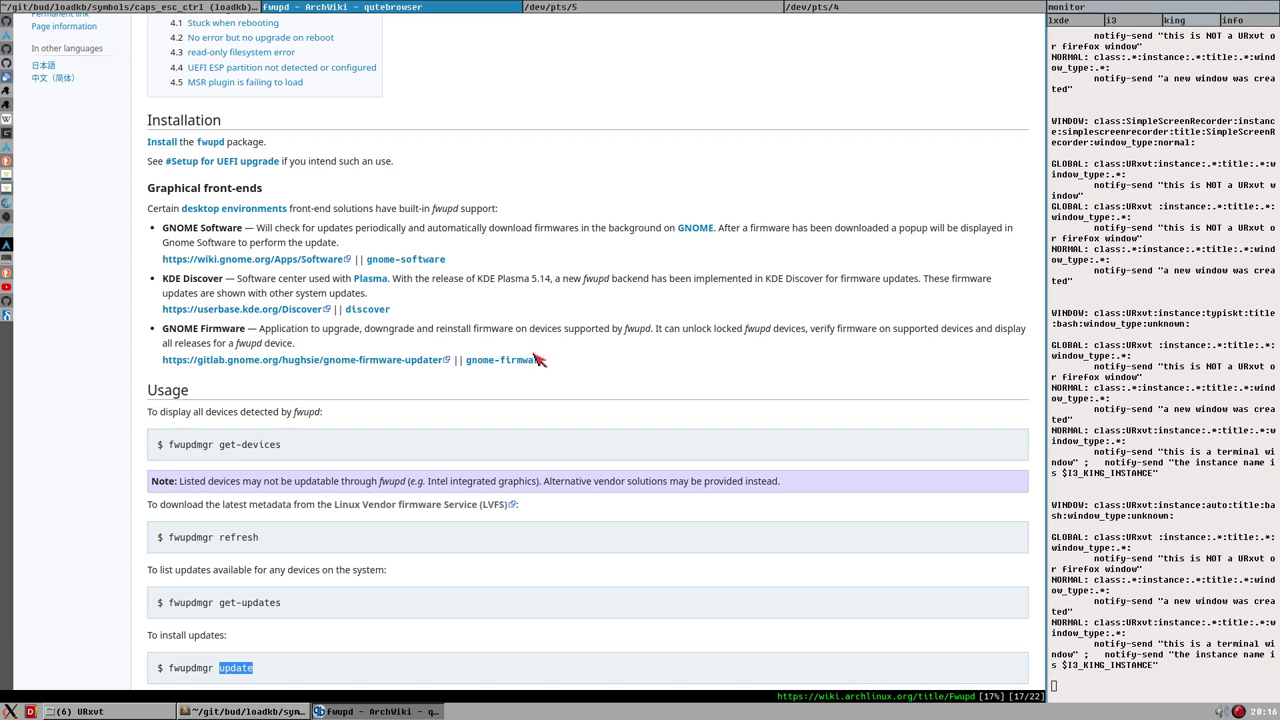
click(466, 340)
scroll(472, 358, up, 2)
scroll(578, 442, up, 4)
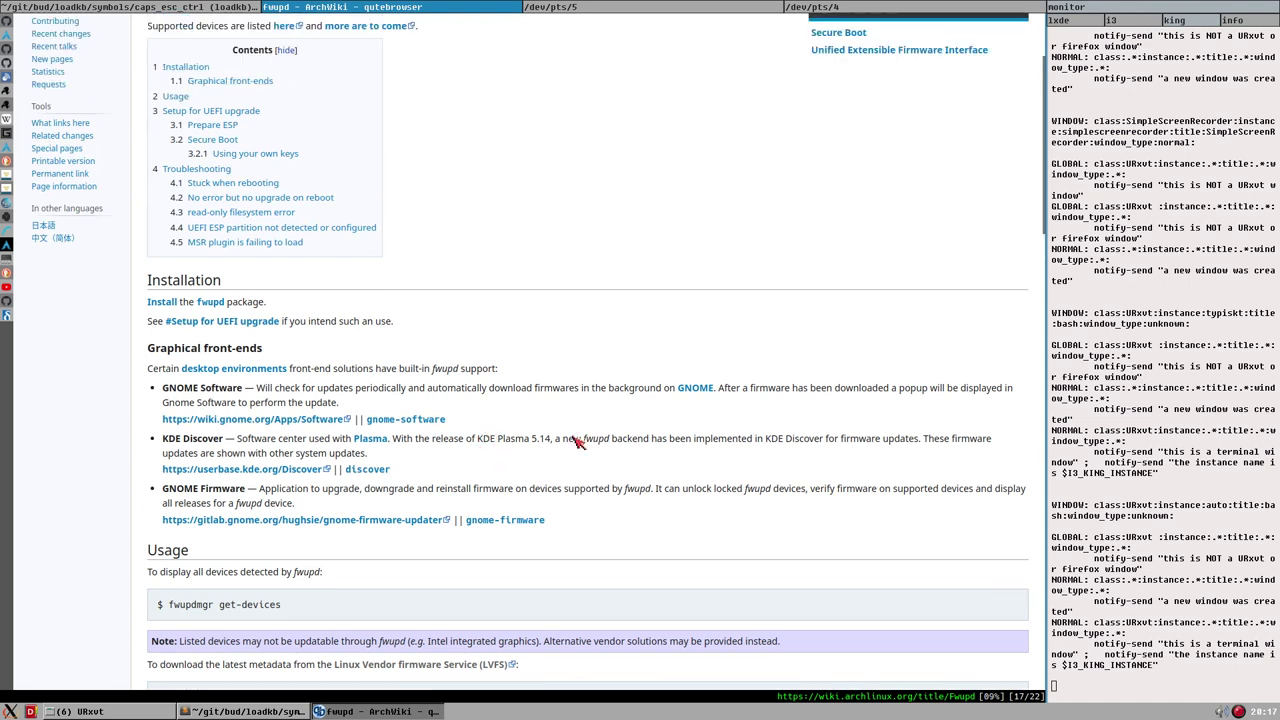
scroll(578, 442, up, 2)
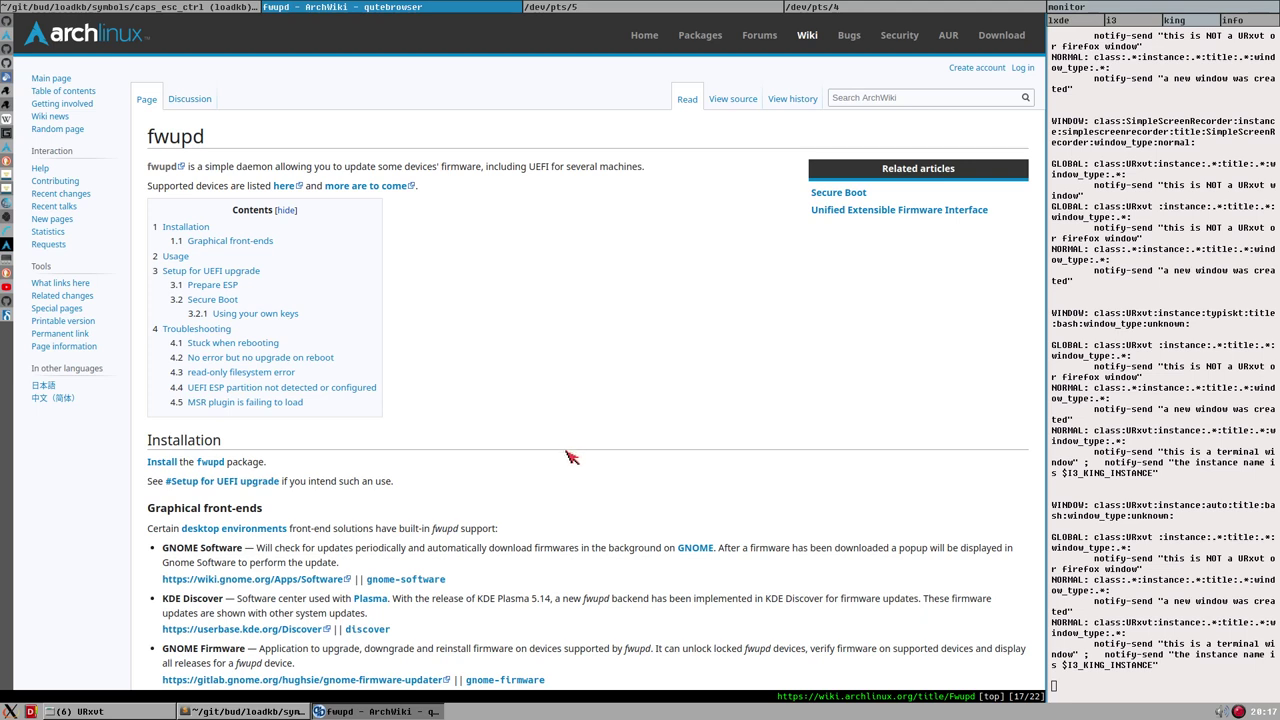
Scroll past the Usage commands and select the 'Setup for UEFI upgrade' heading text.
scroll(562, 447, down, 1)
scroll(430, 420, down, 1)
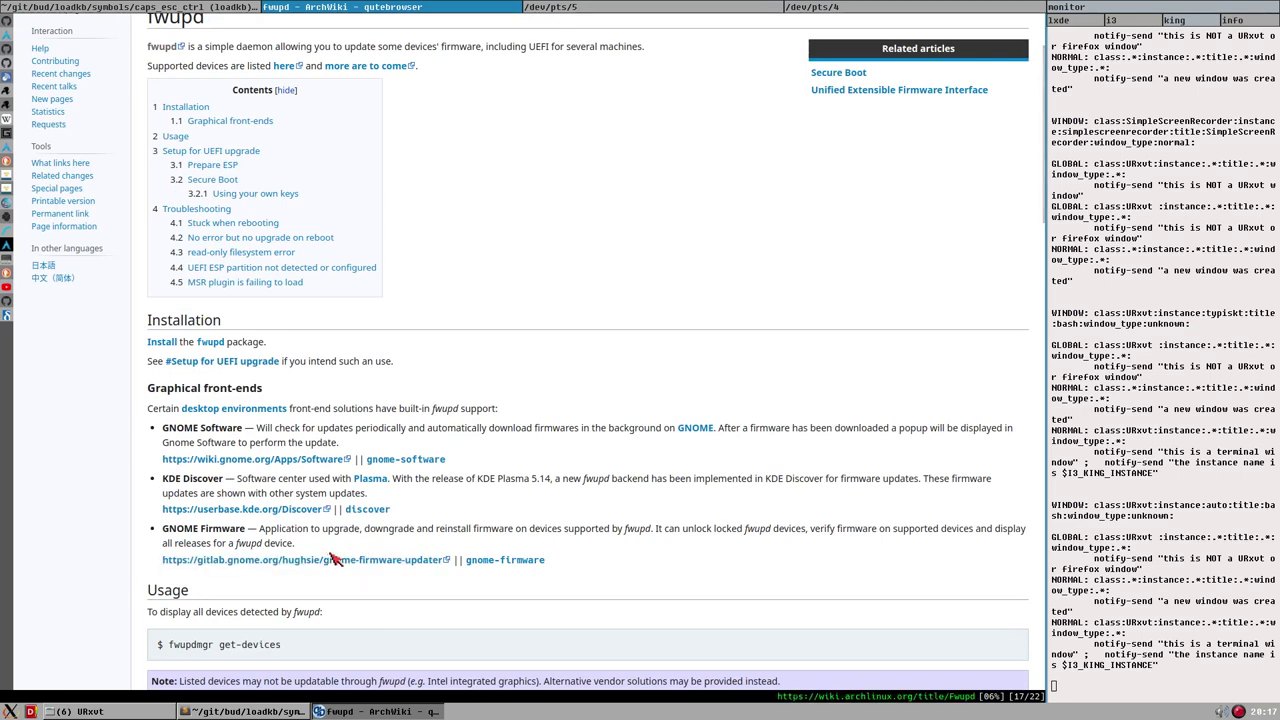
scroll(268, 523, down, 1)
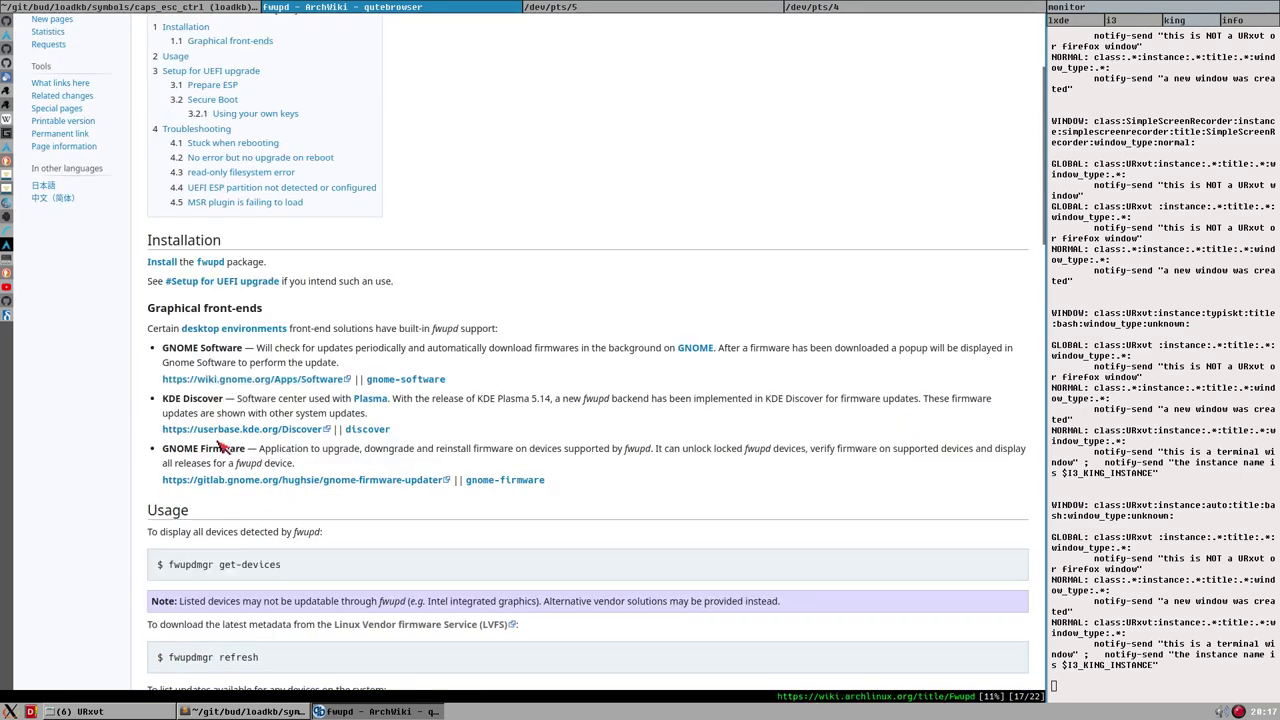
scroll(228, 440, down, 4)
scroll(240, 410, down, 2)
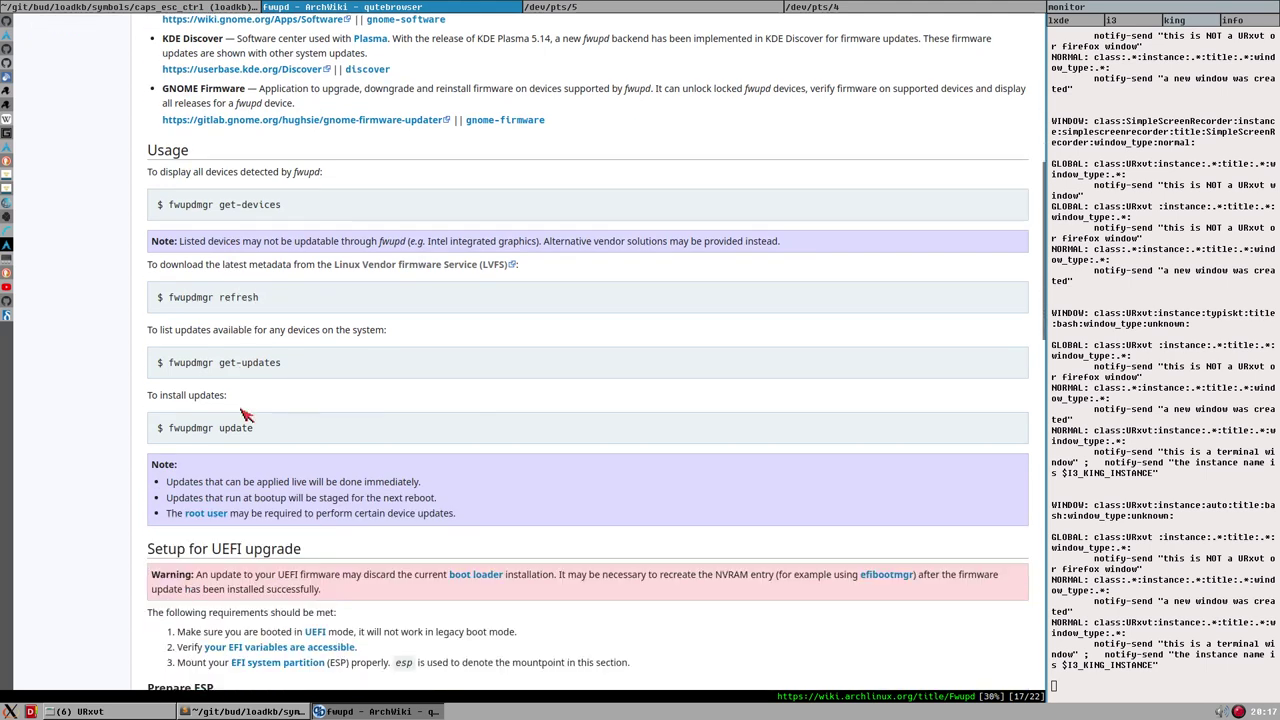
drag(148, 549, 315, 550)
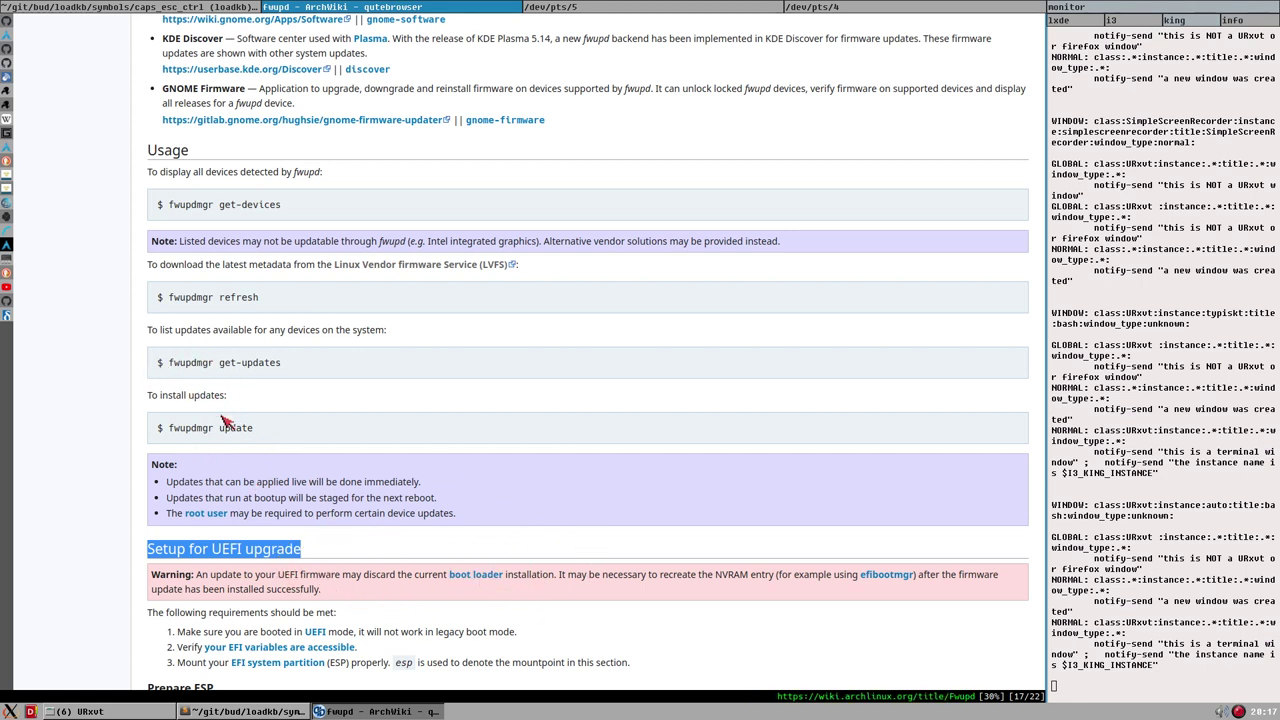
Deselect the heading, scroll to the Prepare ESP steps, and select the word UEFI.
click(240, 556)
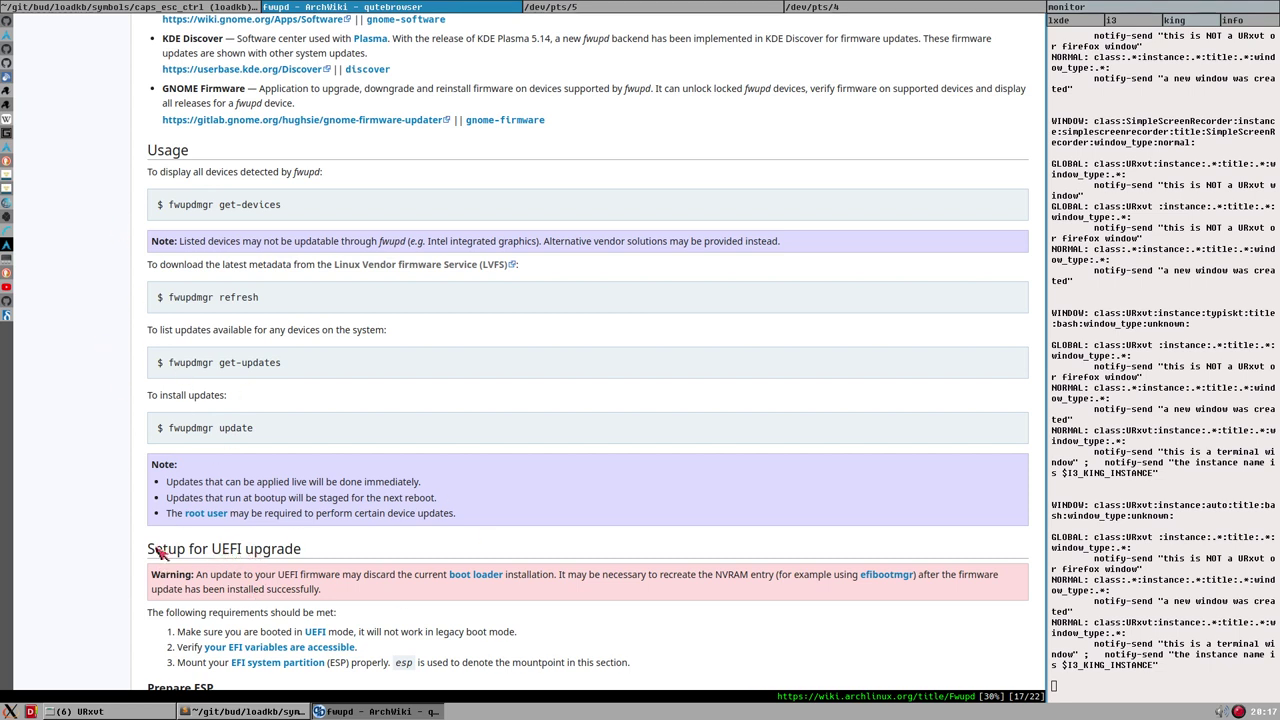
scroll(440, 450, down, 2)
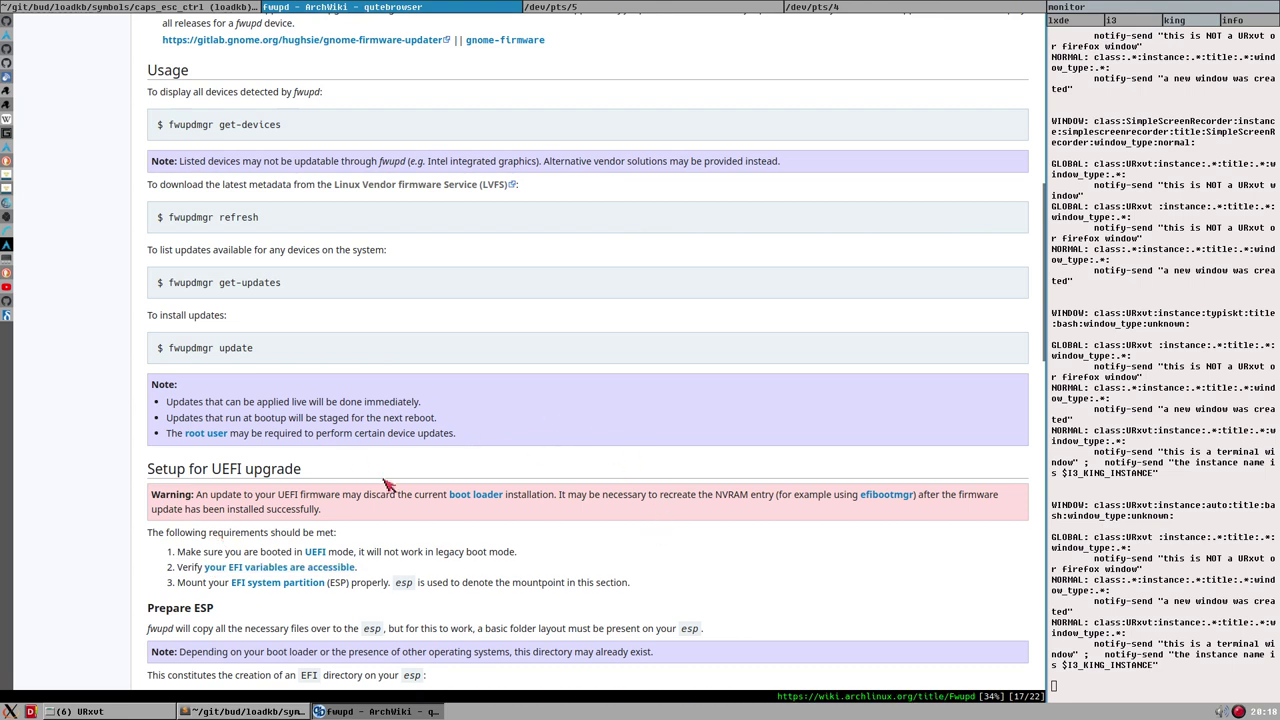
scroll(349, 486, down, 2)
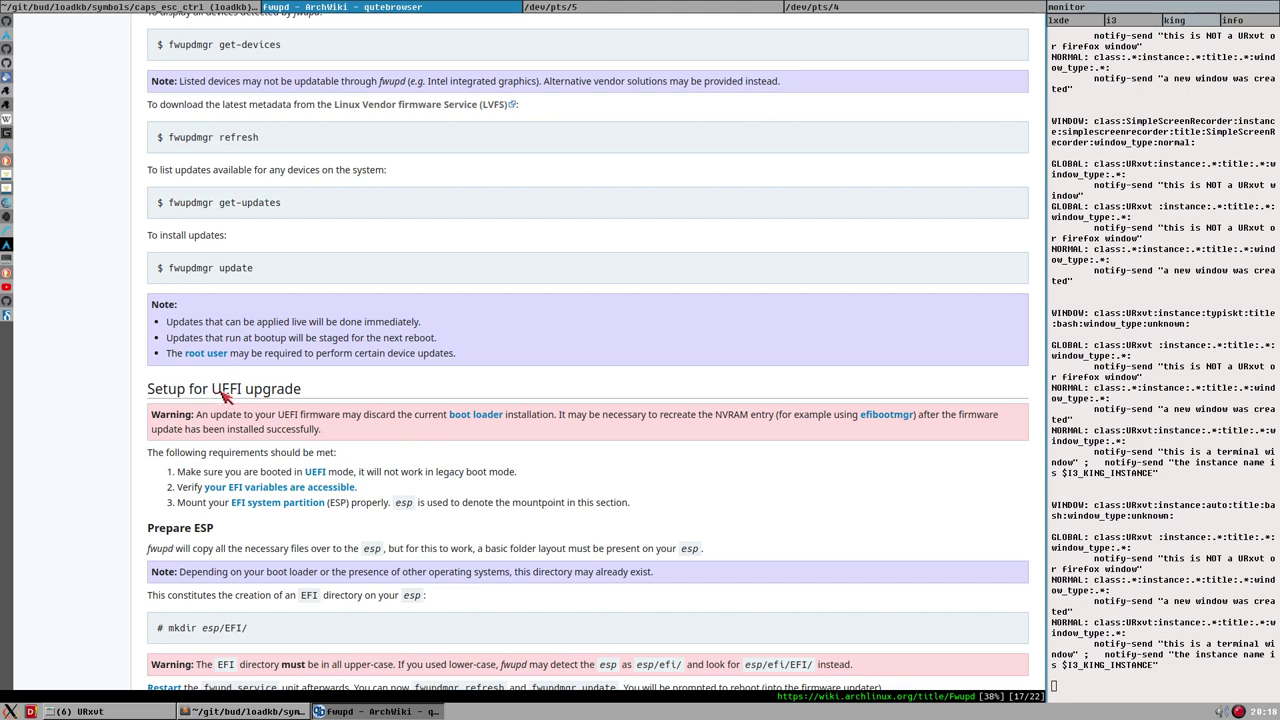
drag(220, 393, 237, 391)
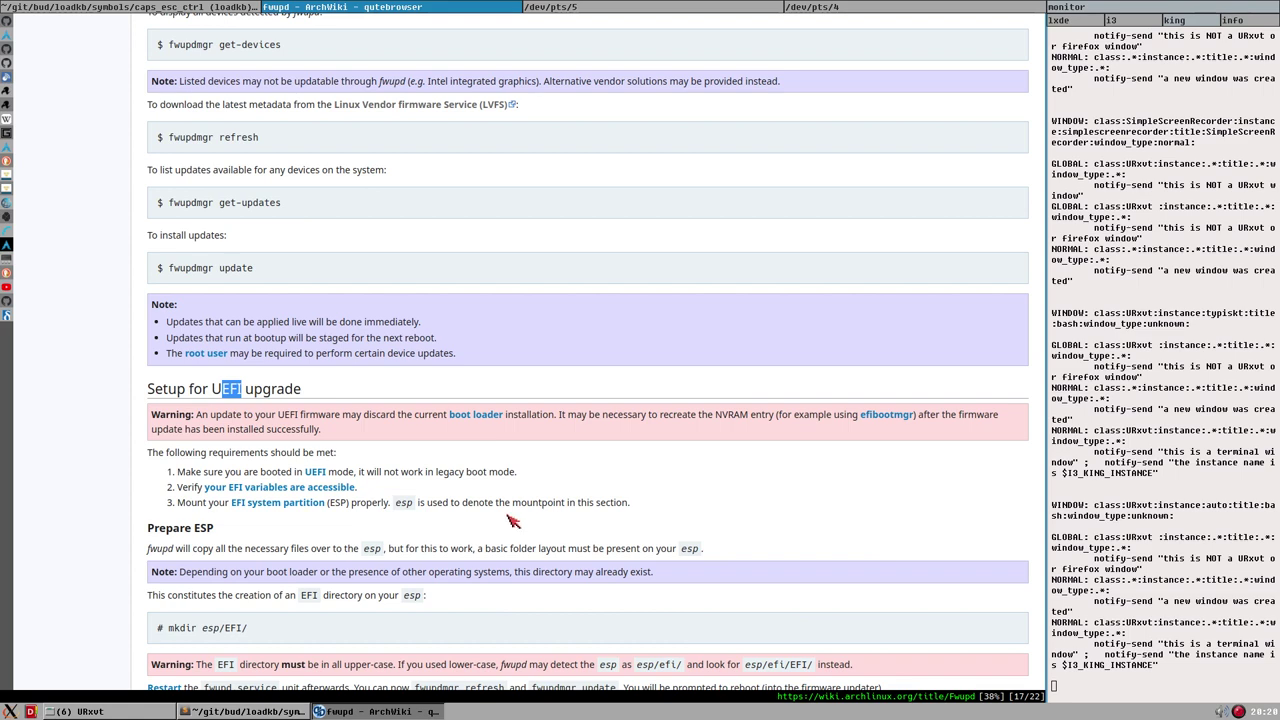
scroll(404, 480, up, 1)
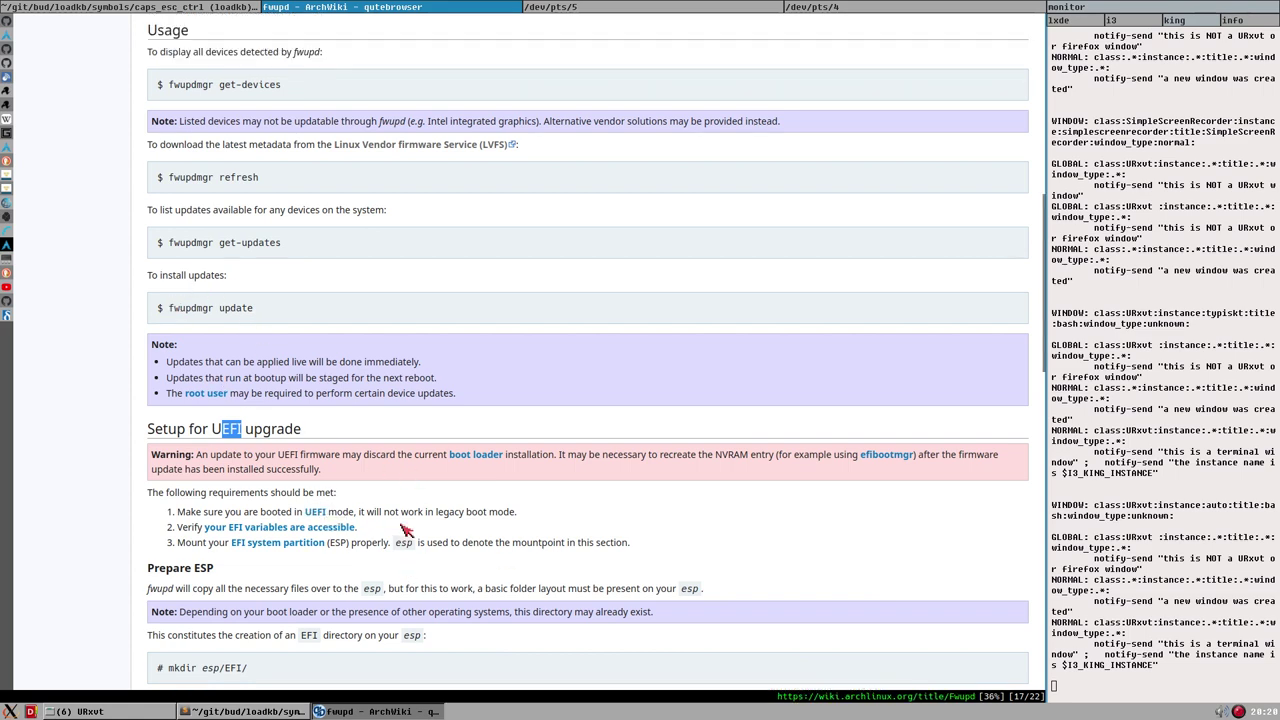
scroll(404, 526, down, 2)
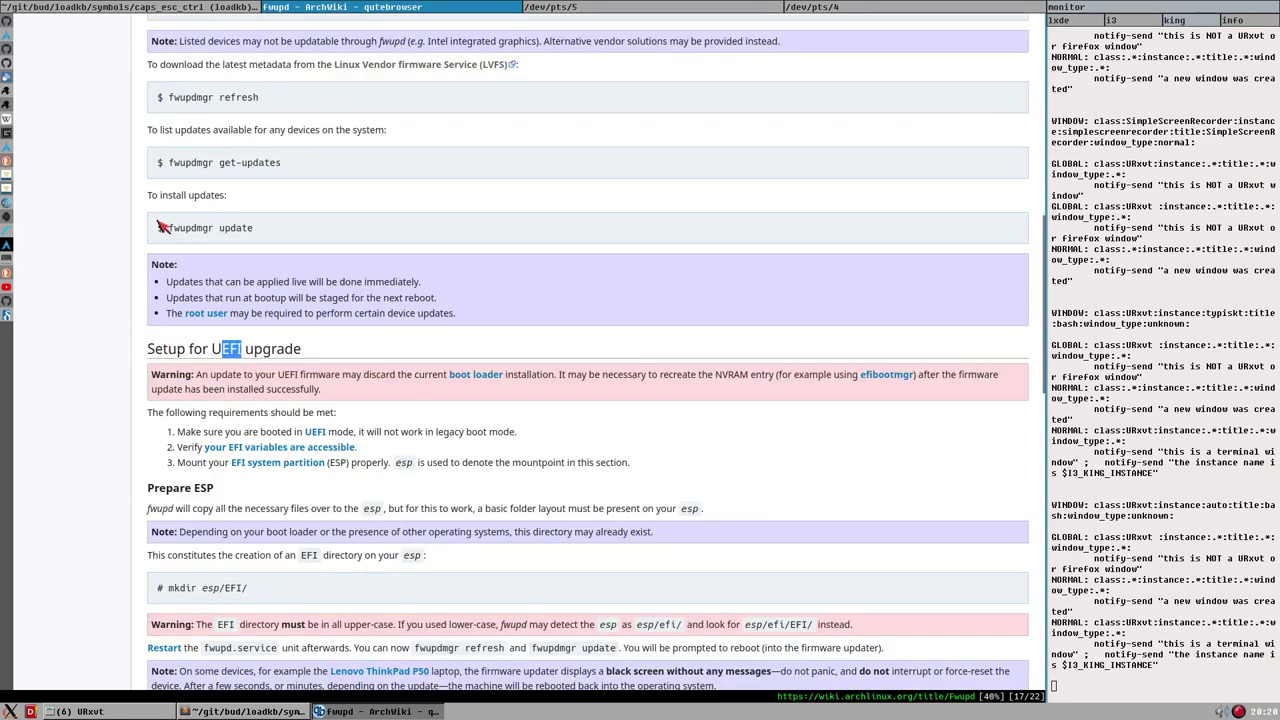
Select the '$ fwupdmgr update' command under Usage on the ArchWiki fwupd page.
drag(158, 224, 366, 230)
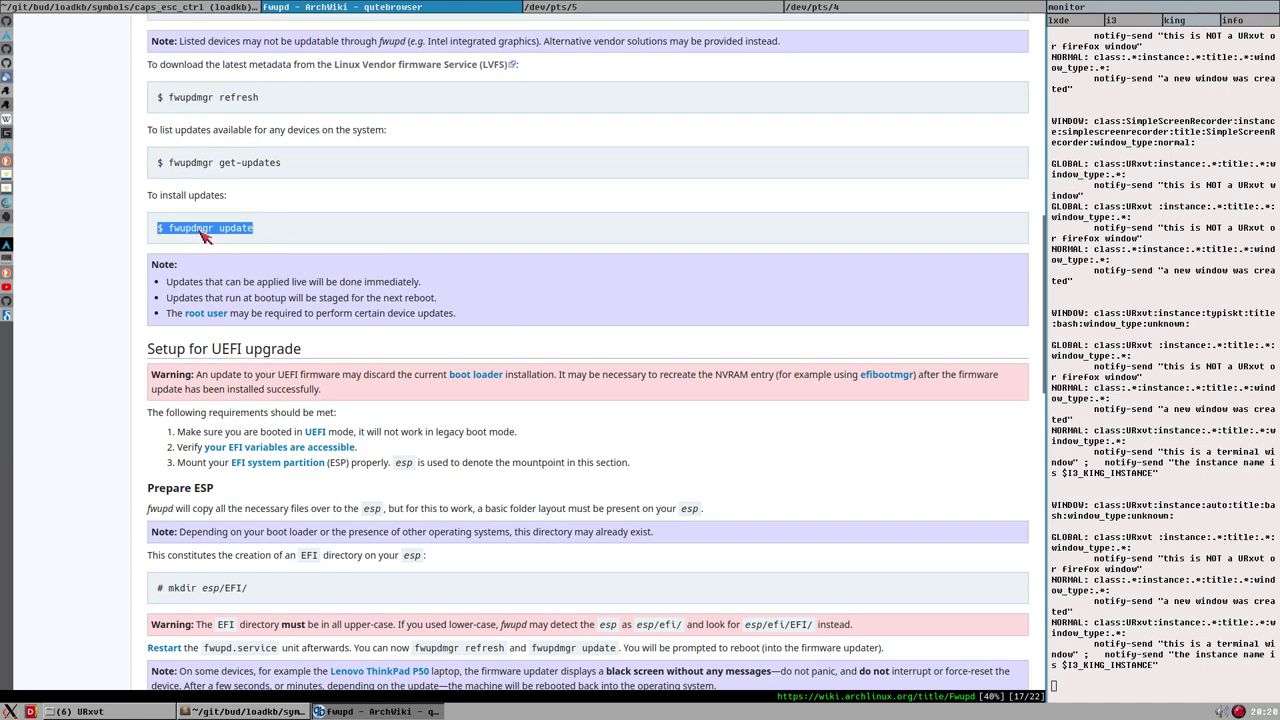
scroll(265, 343, up, 6)
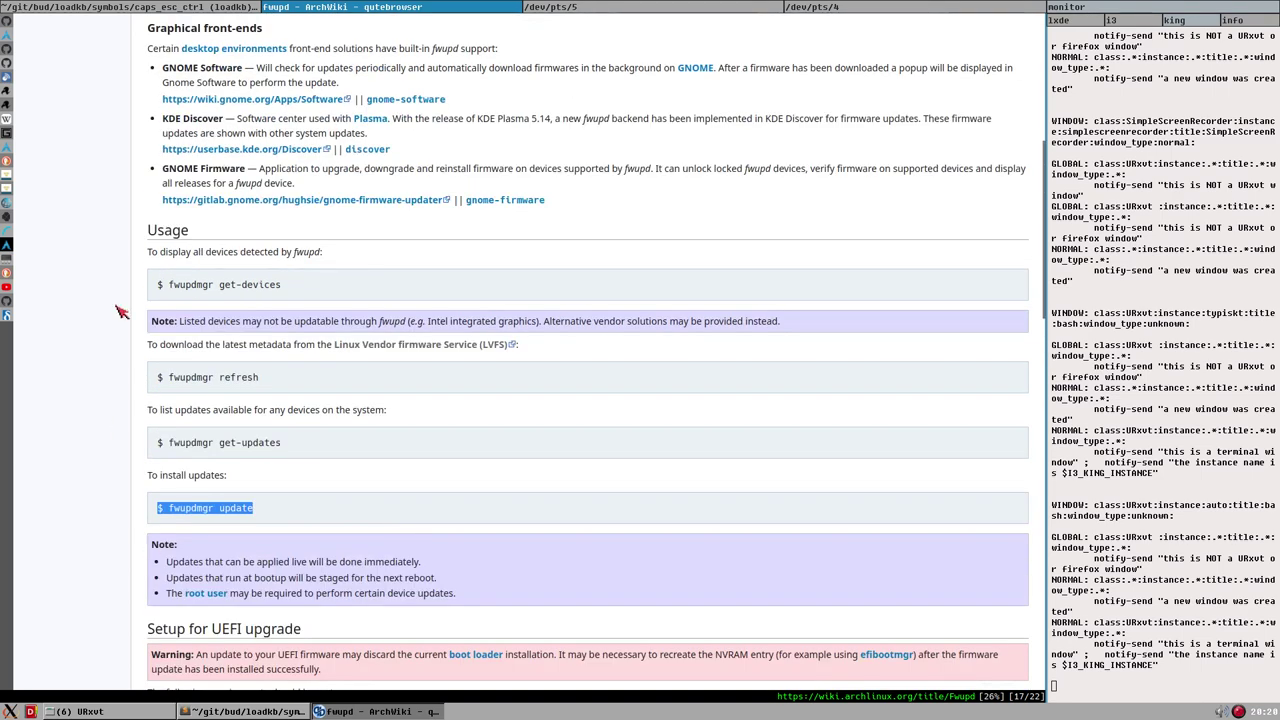
scroll(352, 486, up, 3)
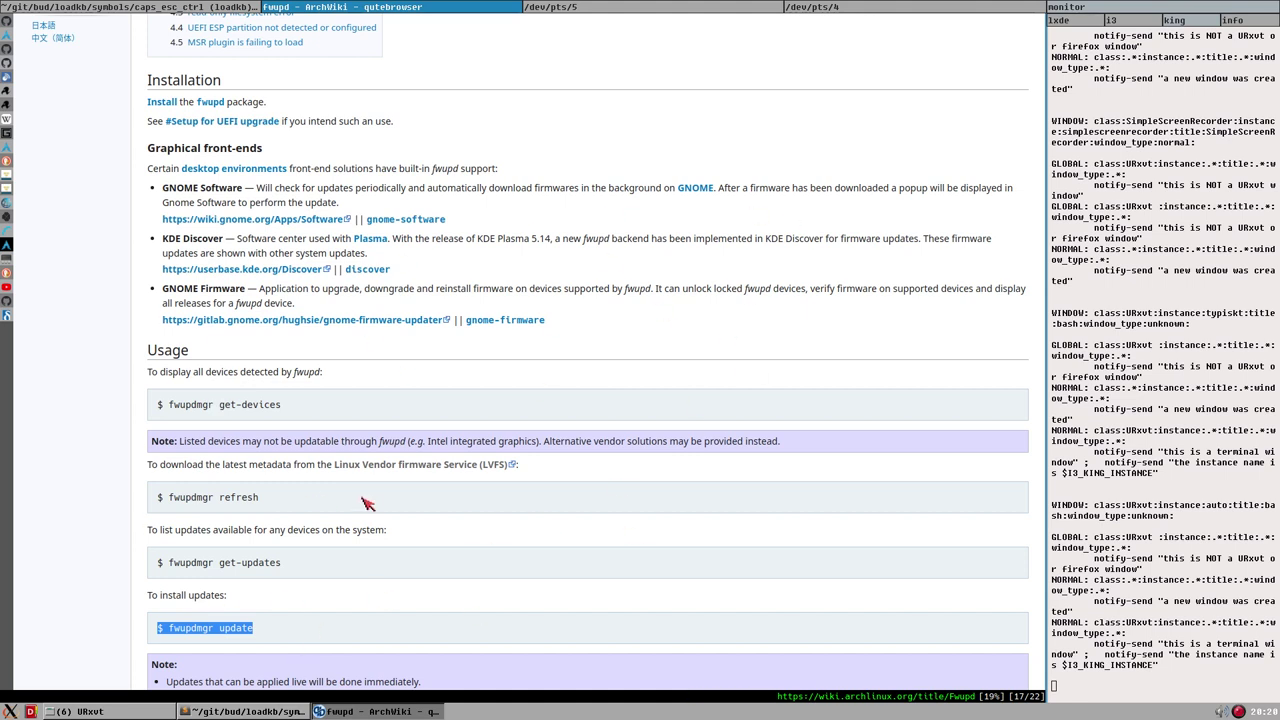
scroll(530, 400, down, 3)
Scroll back down the fwupd page and bring up the SimpleScreenRecorder window.
scroll(505, 455, up, 3)
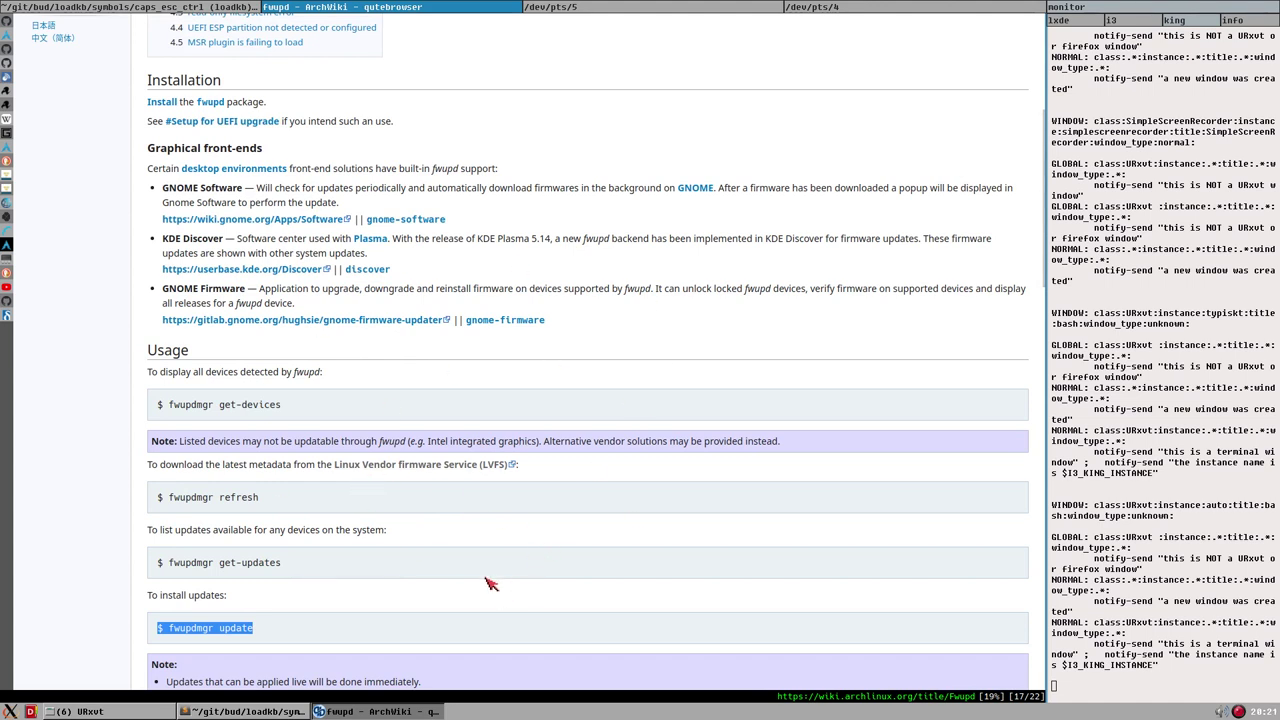
scroll(425, 560, down, 1)
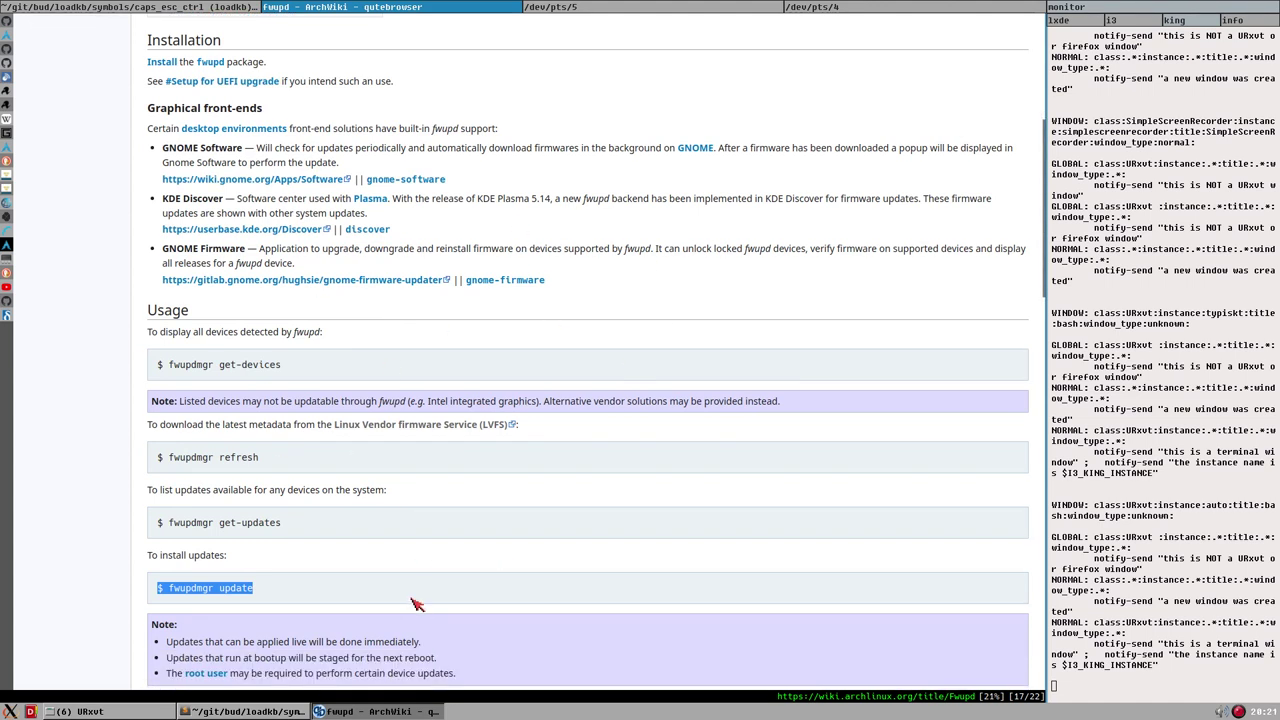
scroll(410, 592, down, 3)
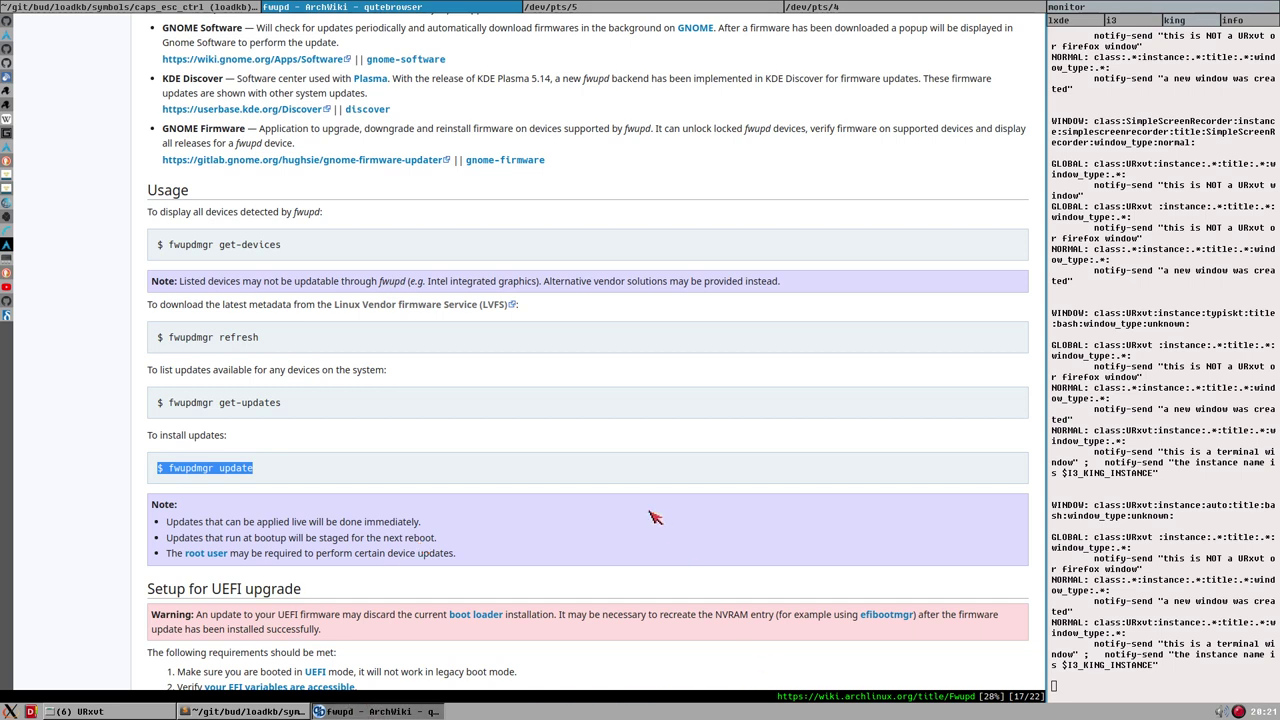
scroll(655, 517, down, 2)
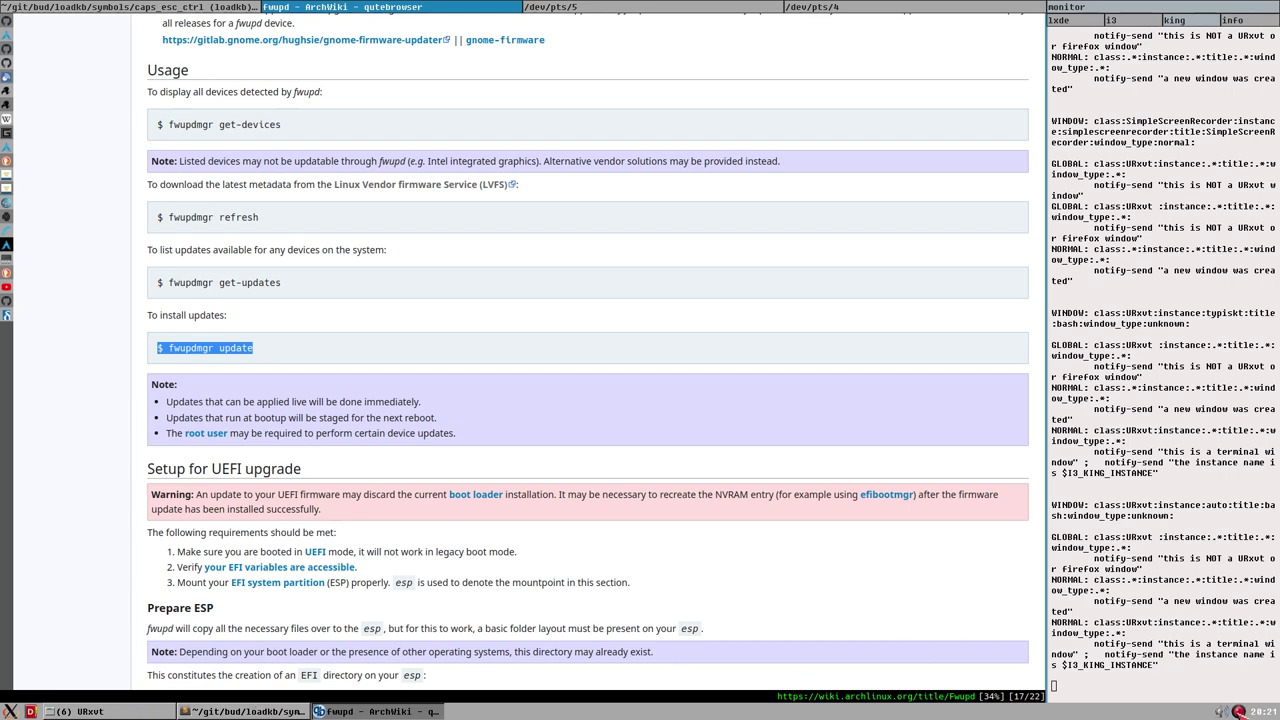
key(super+s)
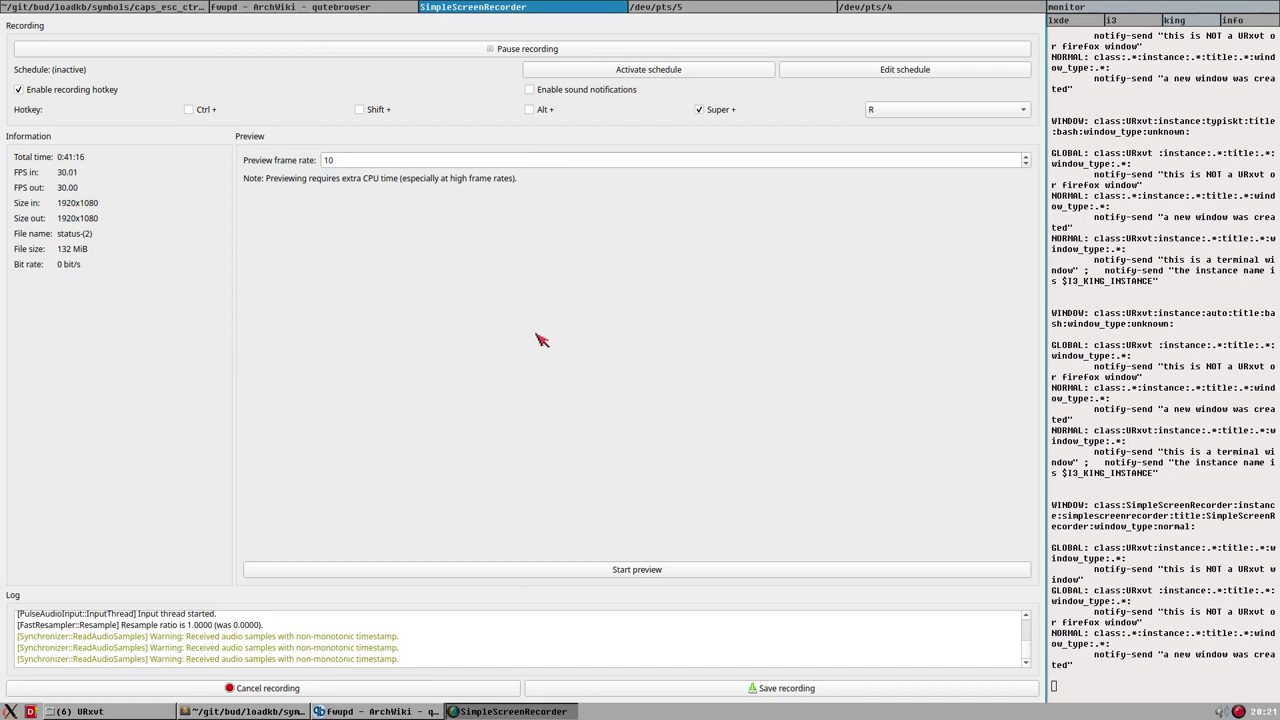
Float the SimpleScreenRecorder window, shrink it, and move it up-left over the wiki page.
key(super+shift+Left)
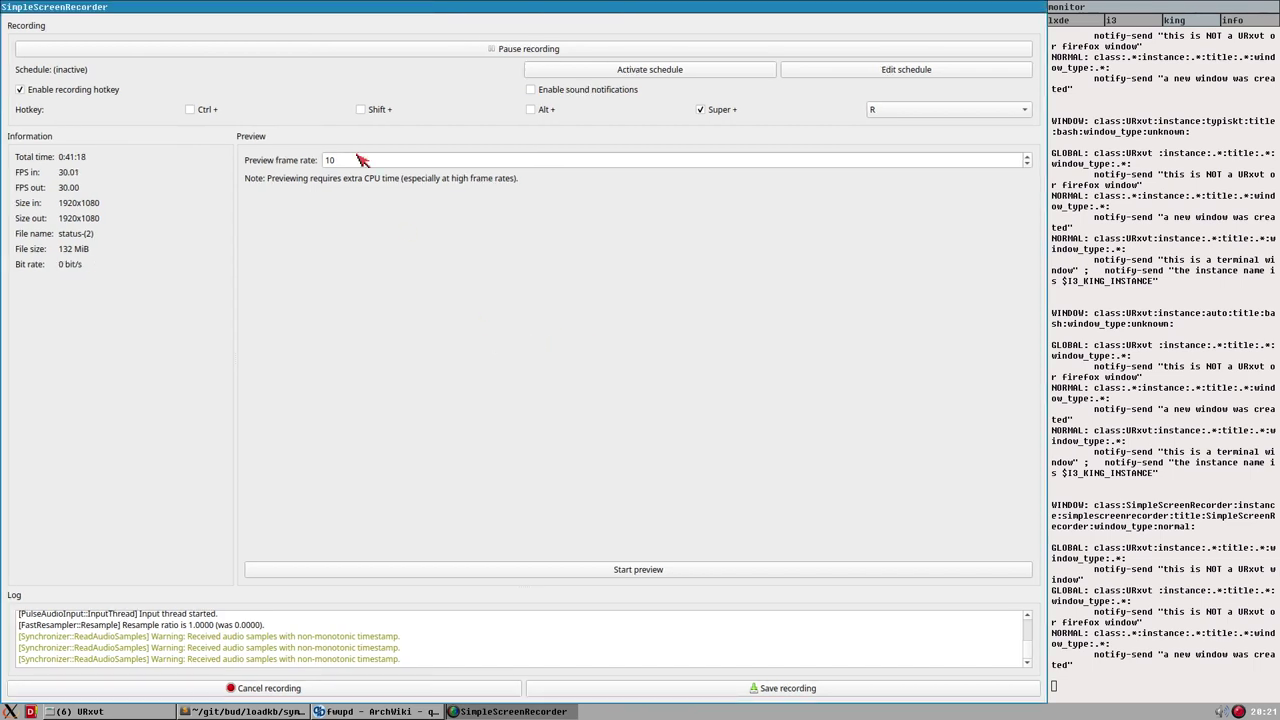
key(super+shift+space)
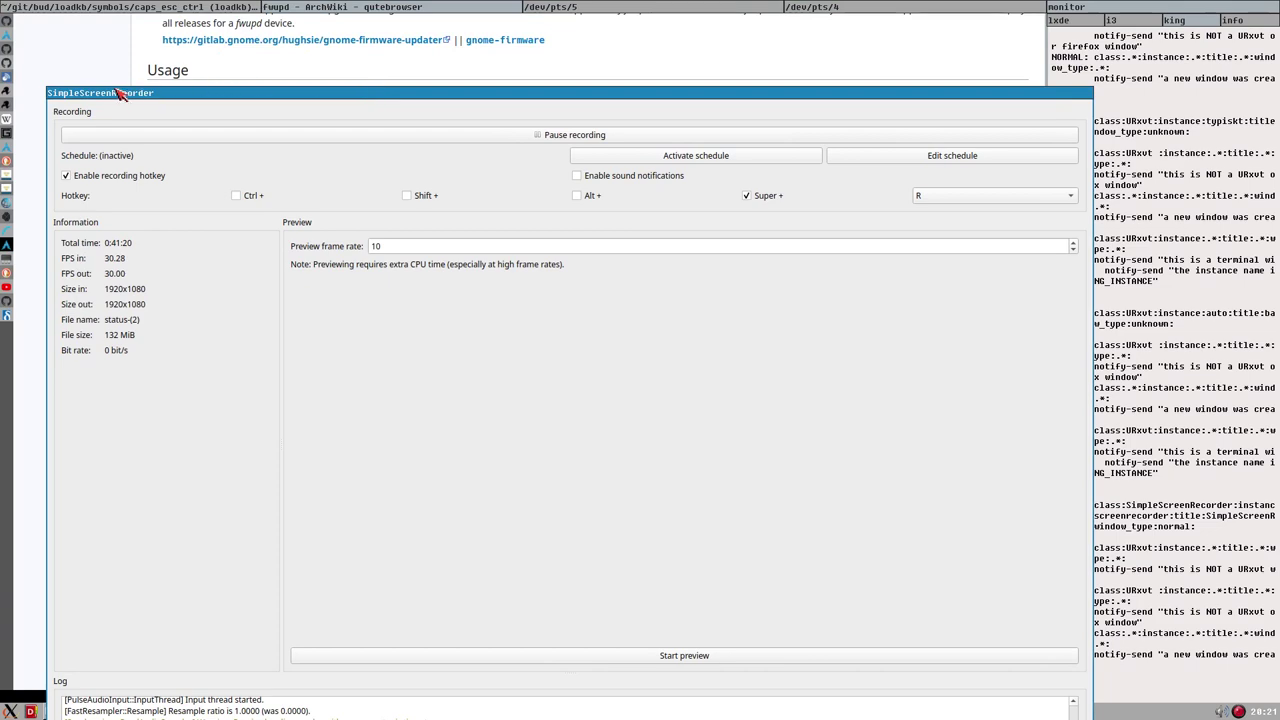
drag(118, 93, 745, 465)
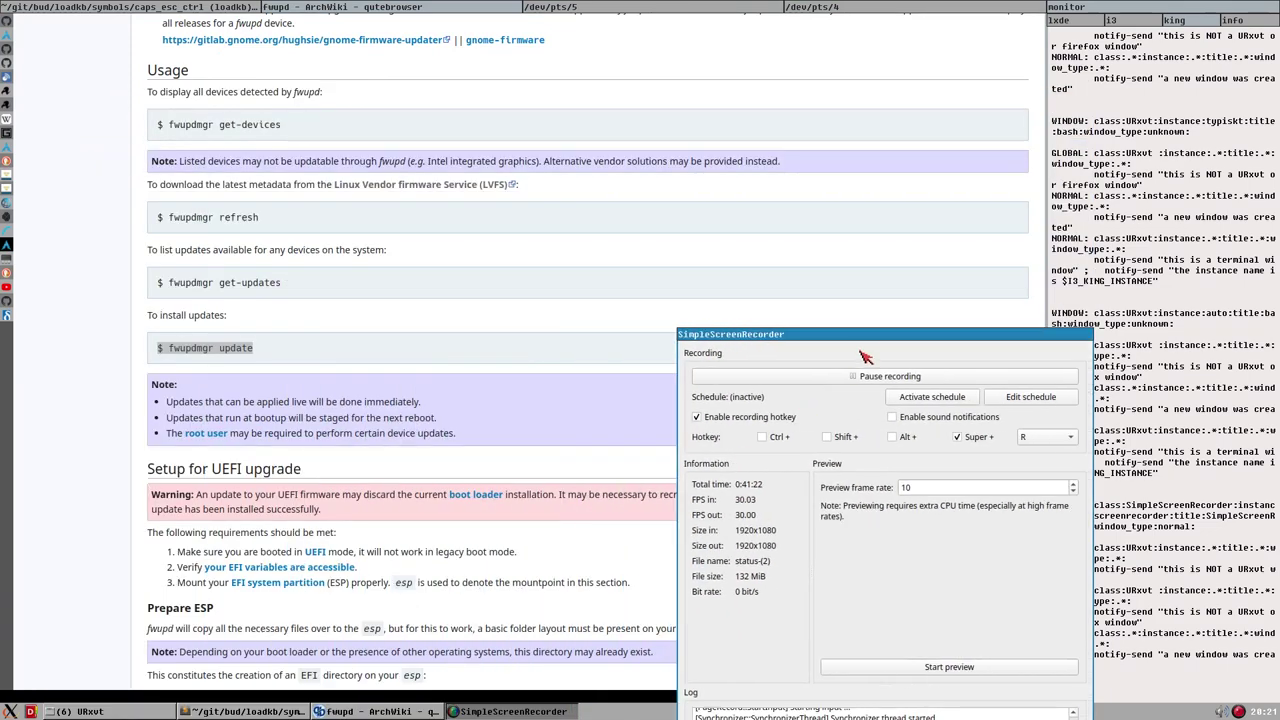
drag(852, 340, 713, 120)
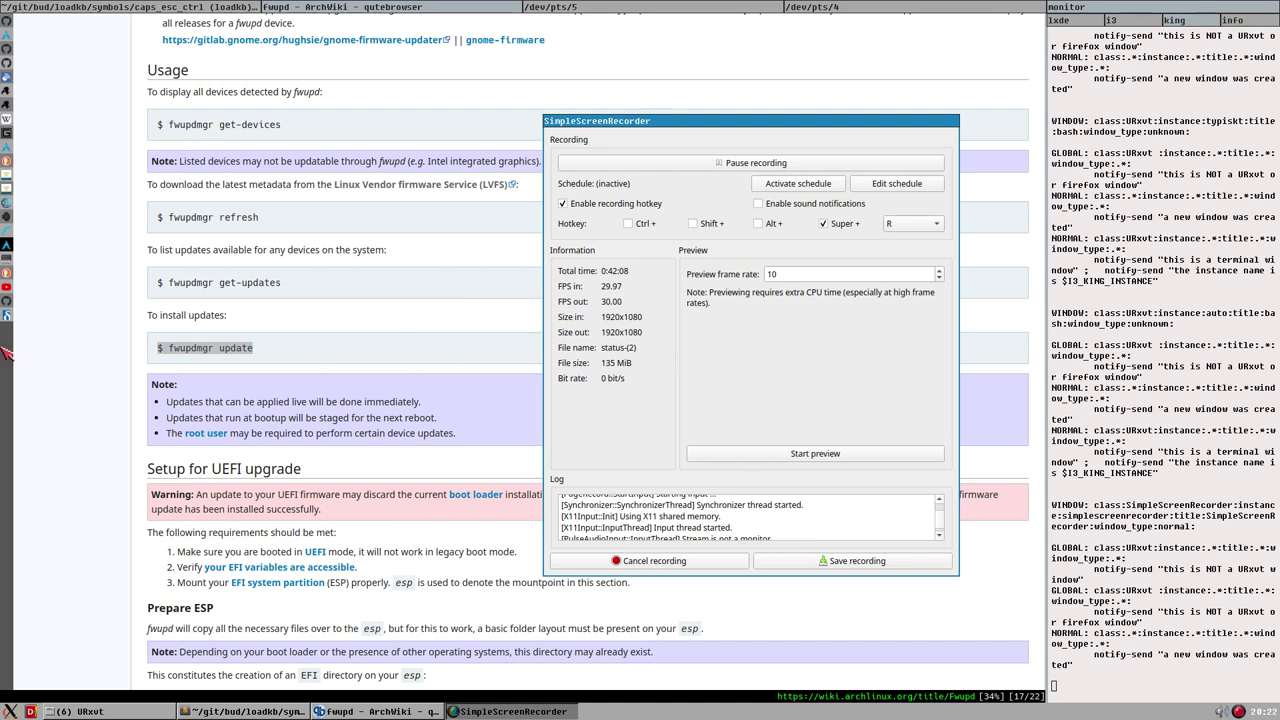
Launch gvim from the /dev/pts/4 terminal and float its empty window up-left over the recorder.
click(936, 7)
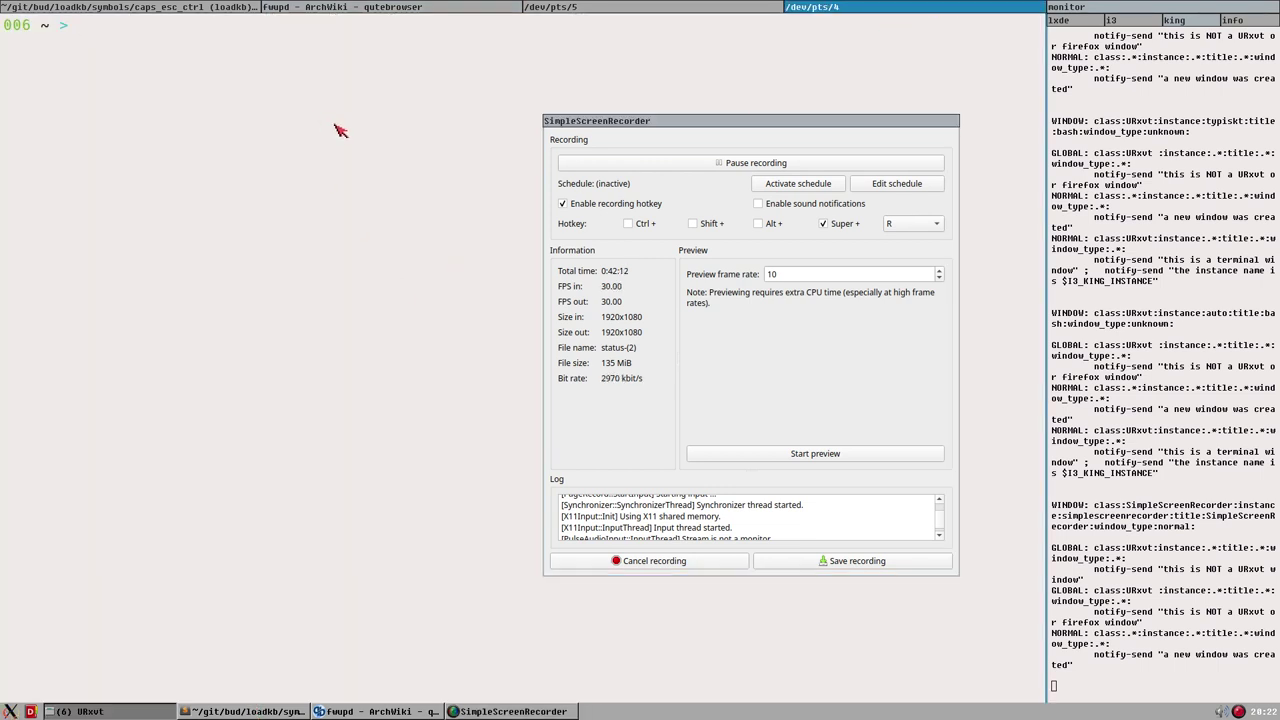
text(gviim)
key(BackSpace)
text(m)
key(Return)
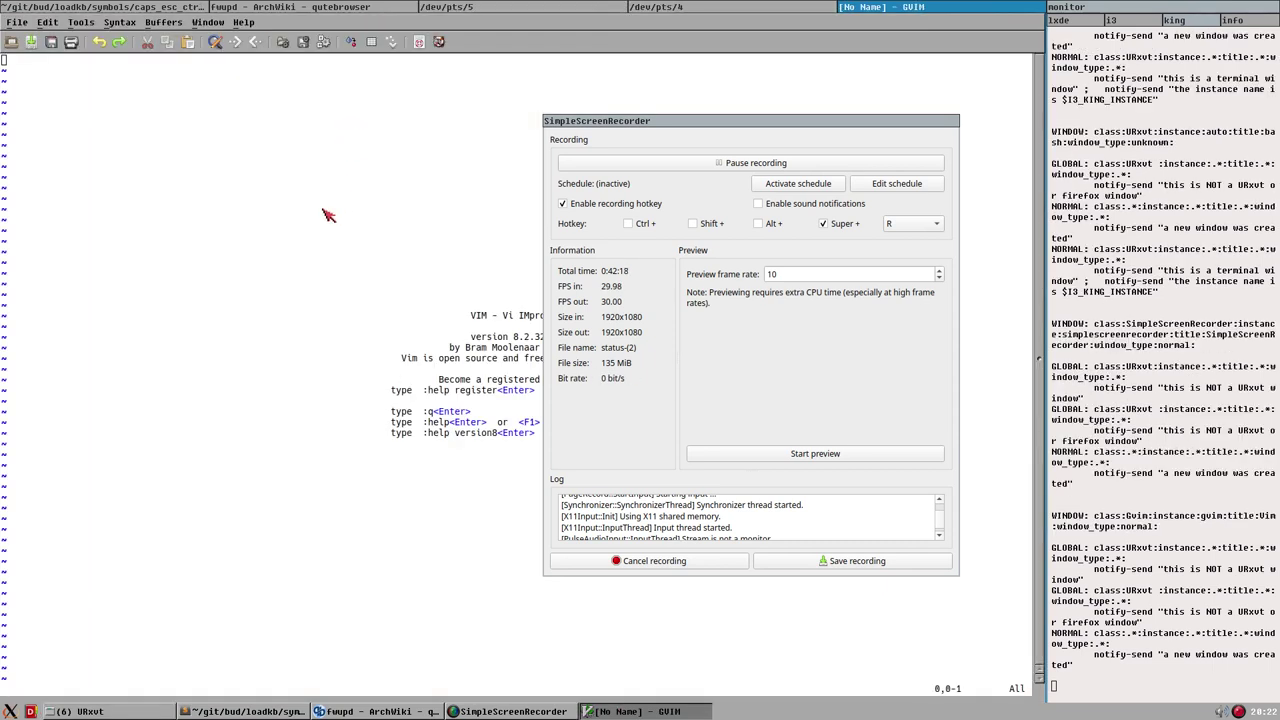
key(super+shift+space)
drag(368, 128, 320, 141)
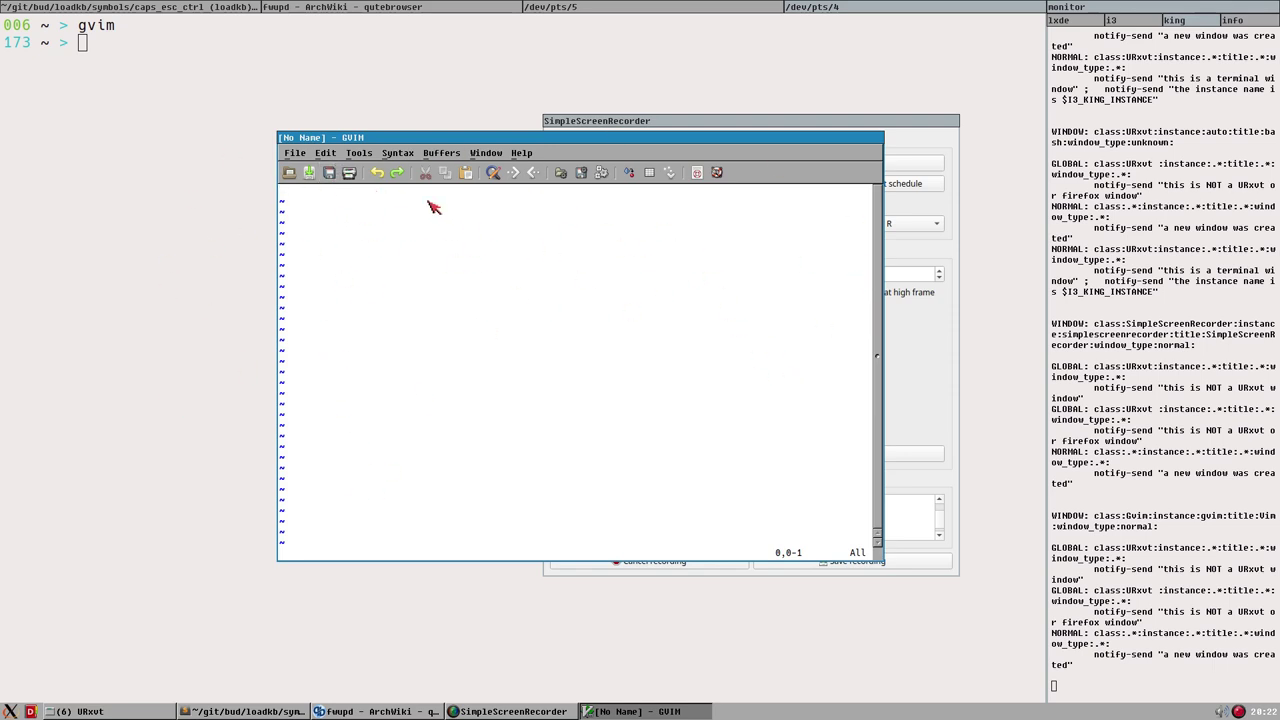
Peek at GVim's Buffers menu, launch and close SpaceFM File Search, then reopen the System Tools menu.
click(446, 157)
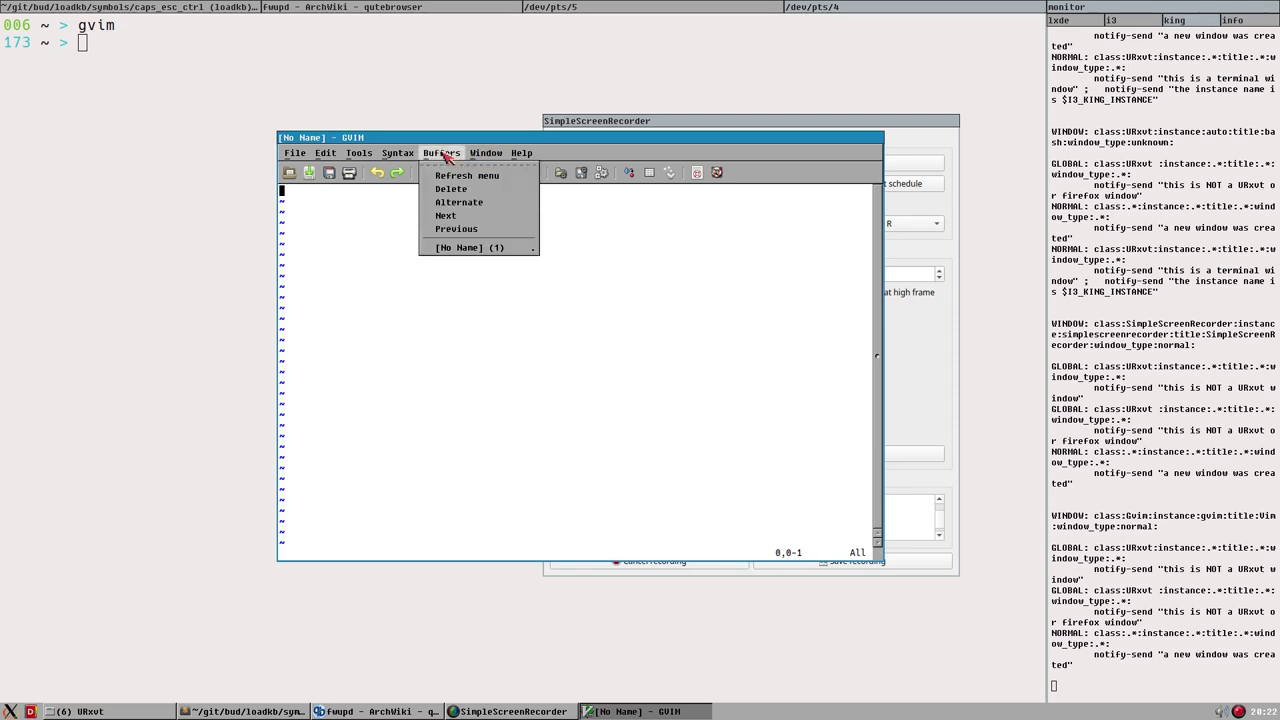
click(446, 157)
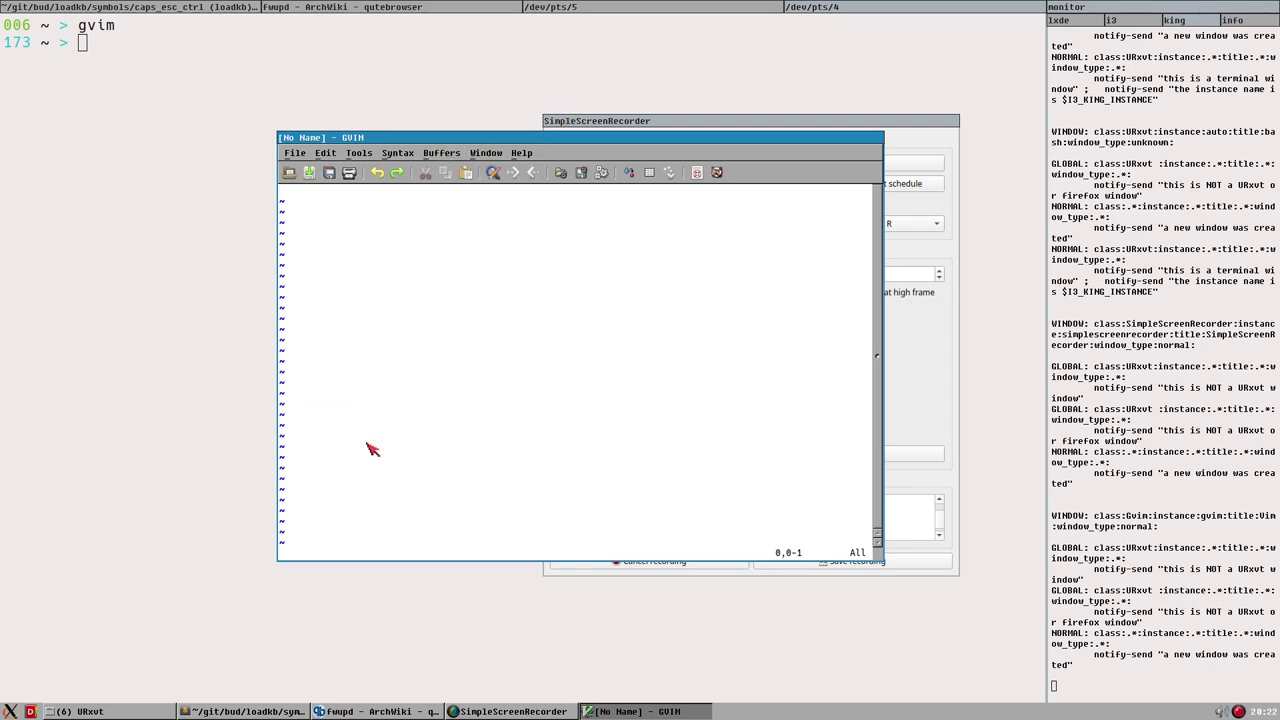
click(10, 711)
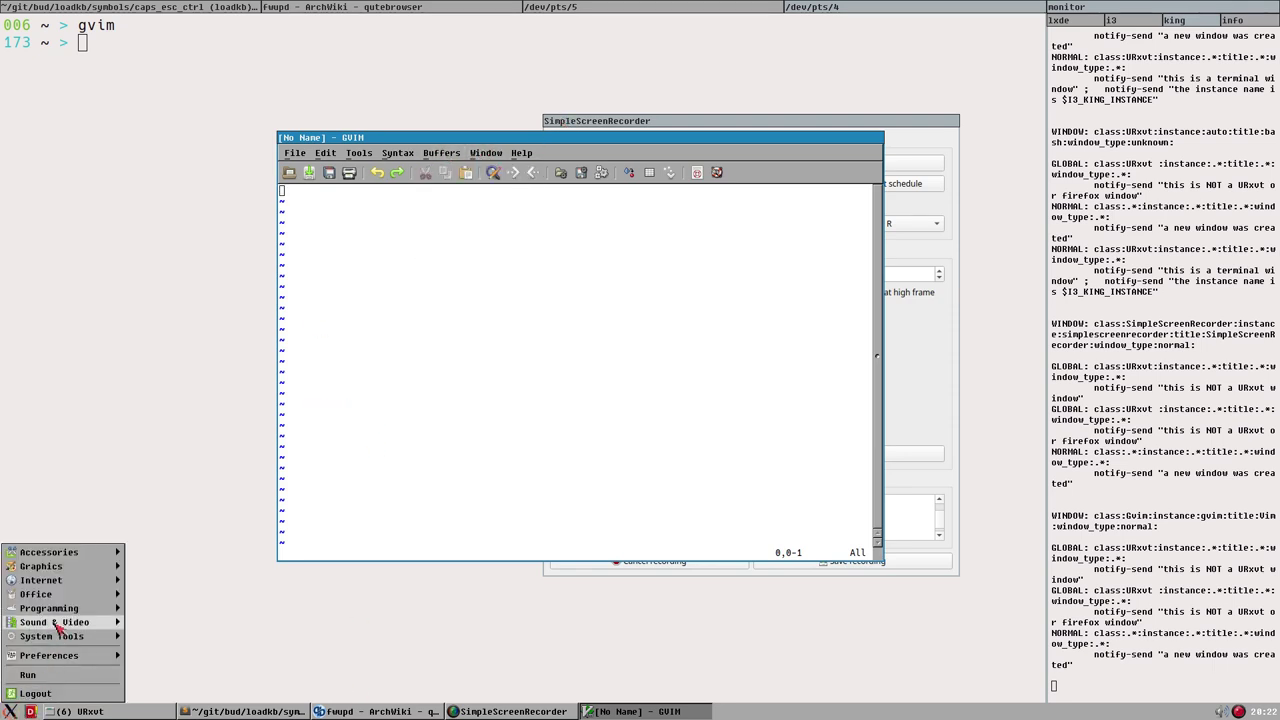
mouse_move(63, 626)
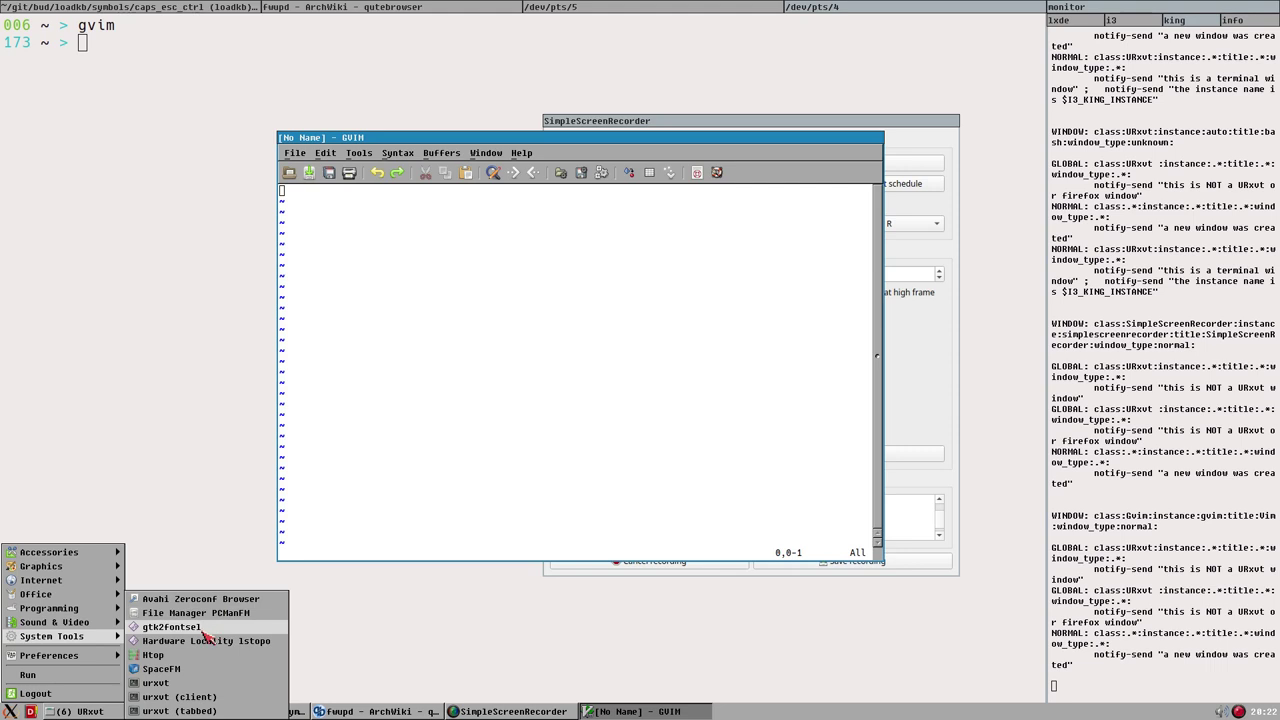
mouse_move(88, 591)
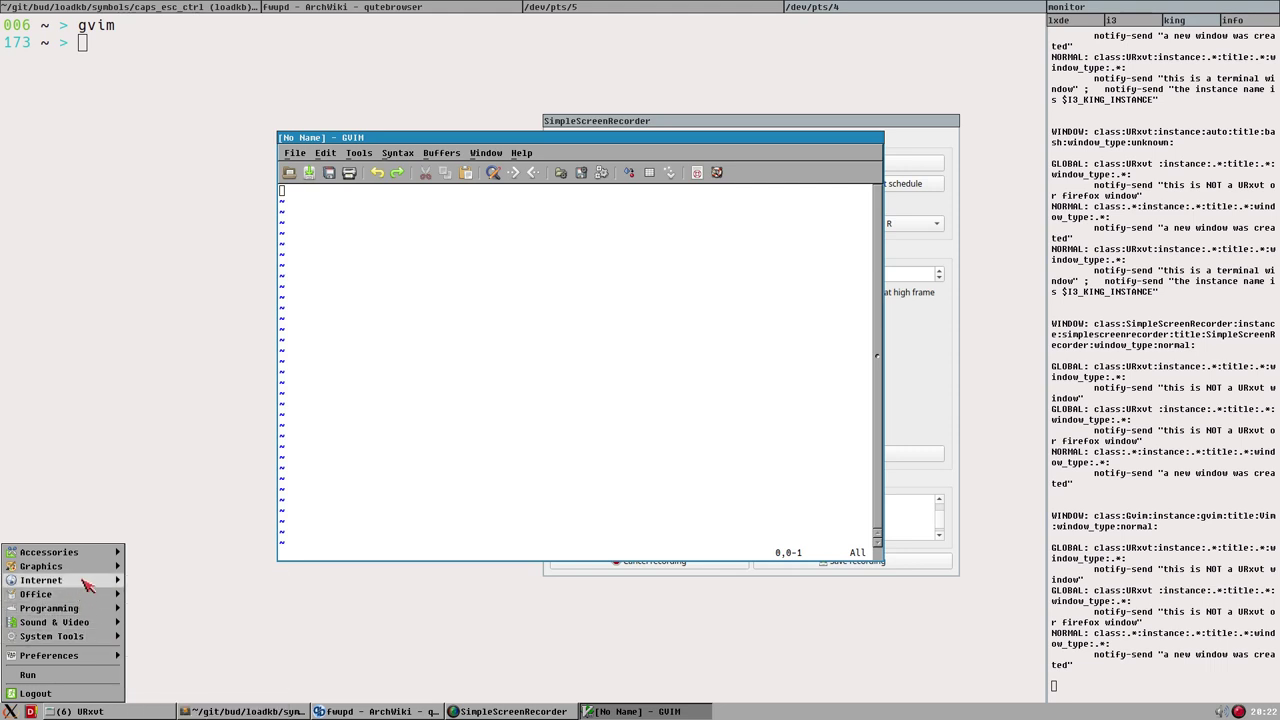
mouse_move(90, 554)
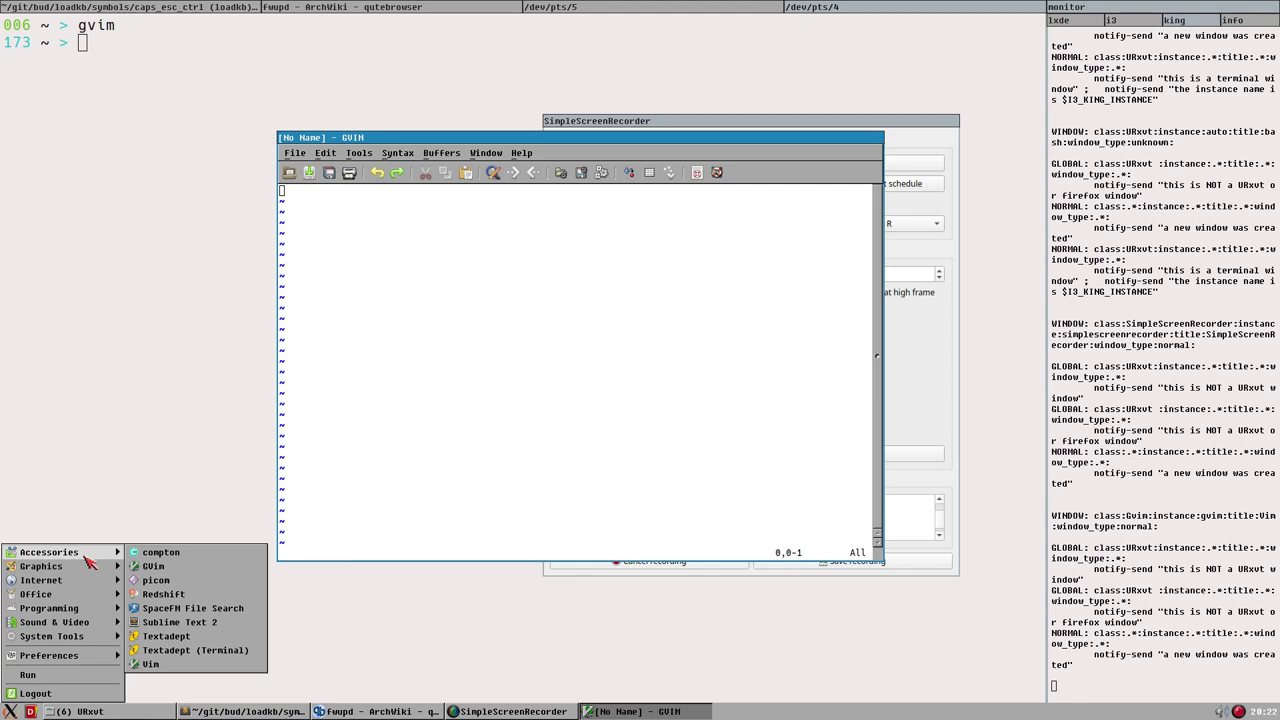
click(190, 608)
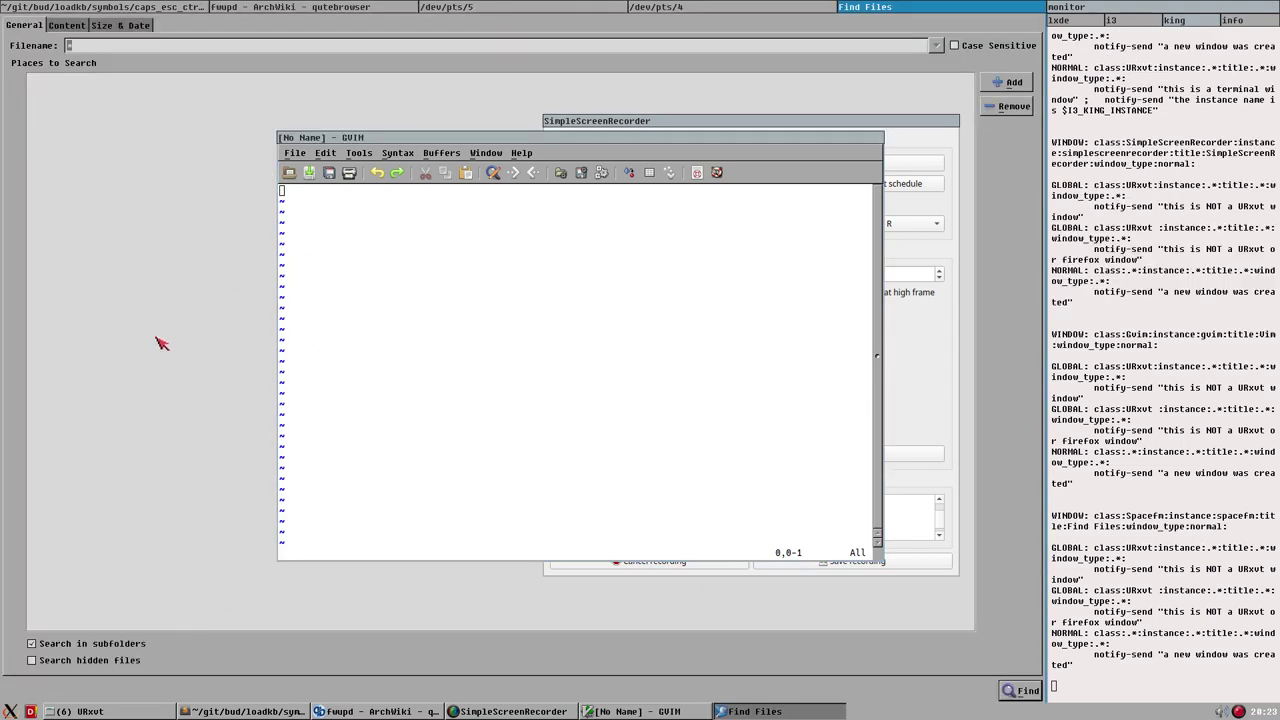
middle_click(864, 7)
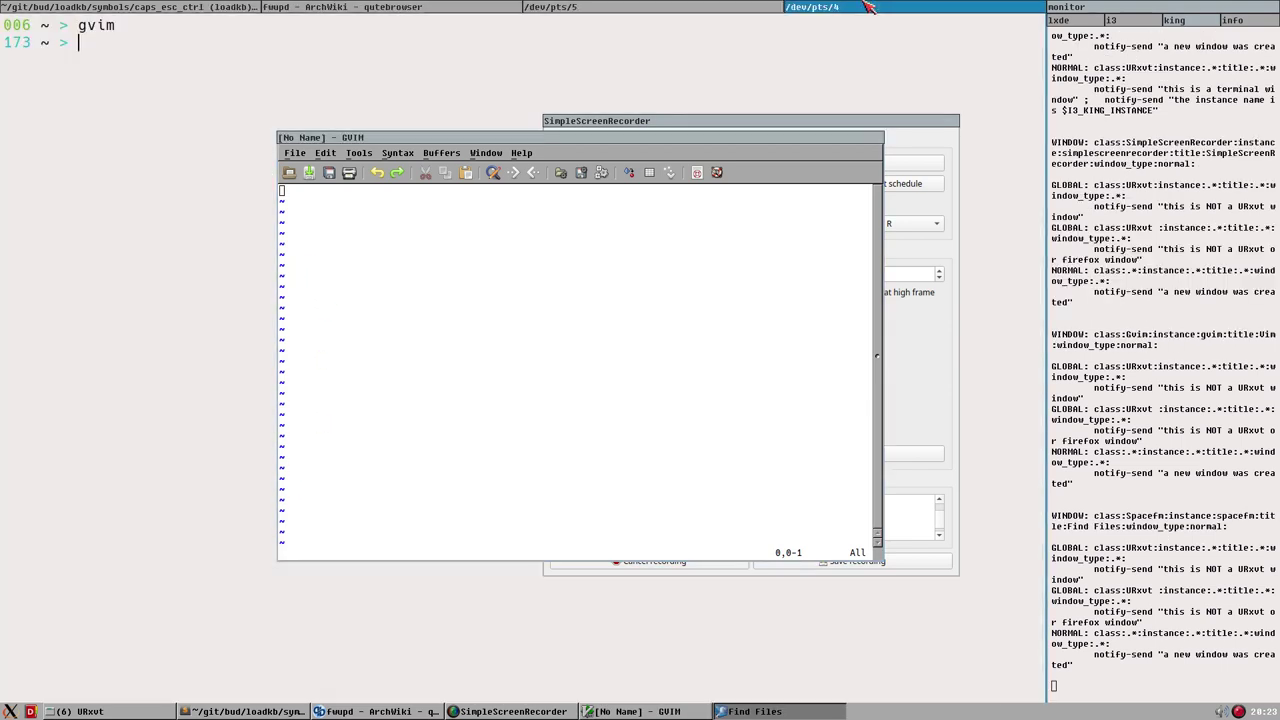
click(11, 711)
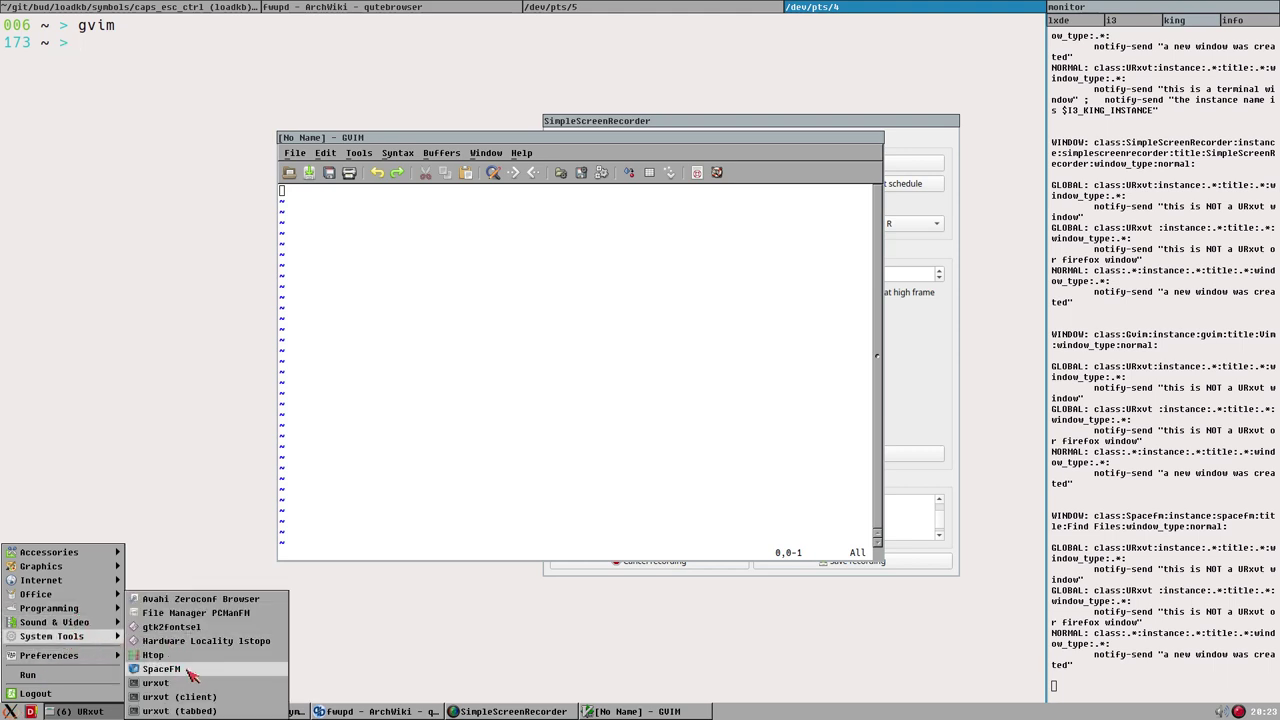
Open SpaceFM and drag the bashbud, browser and favfm scripts from ~/bin into GVim.
click(232, 670)
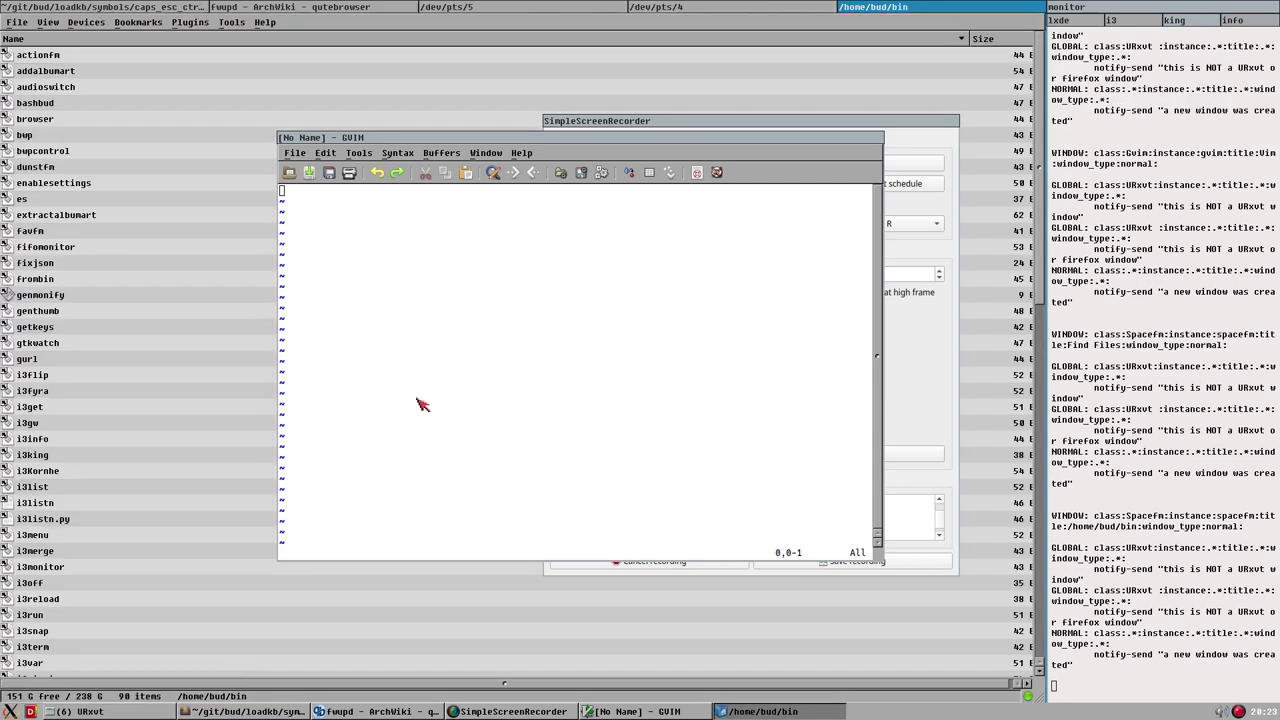
key(super+shift+space)
drag(450, 342, 778, 345)
click(750, 320)
shift+click(757, 303)
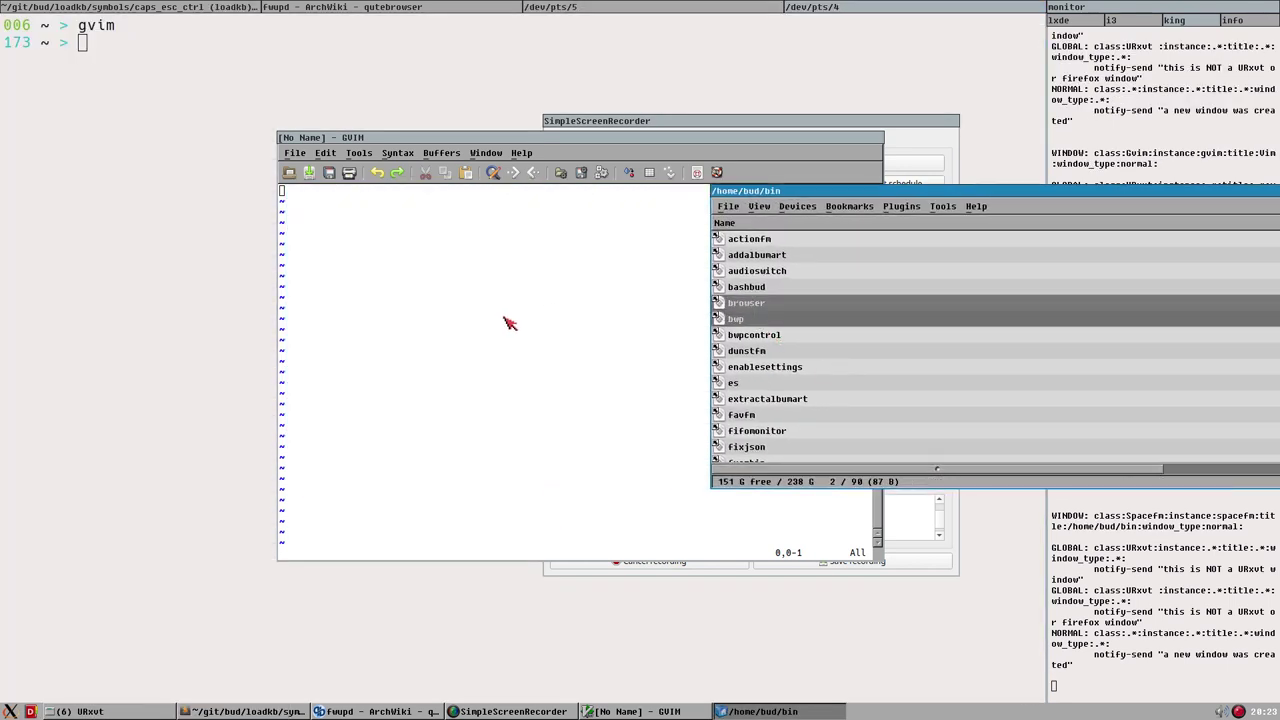
drag(755, 292, 533, 323)
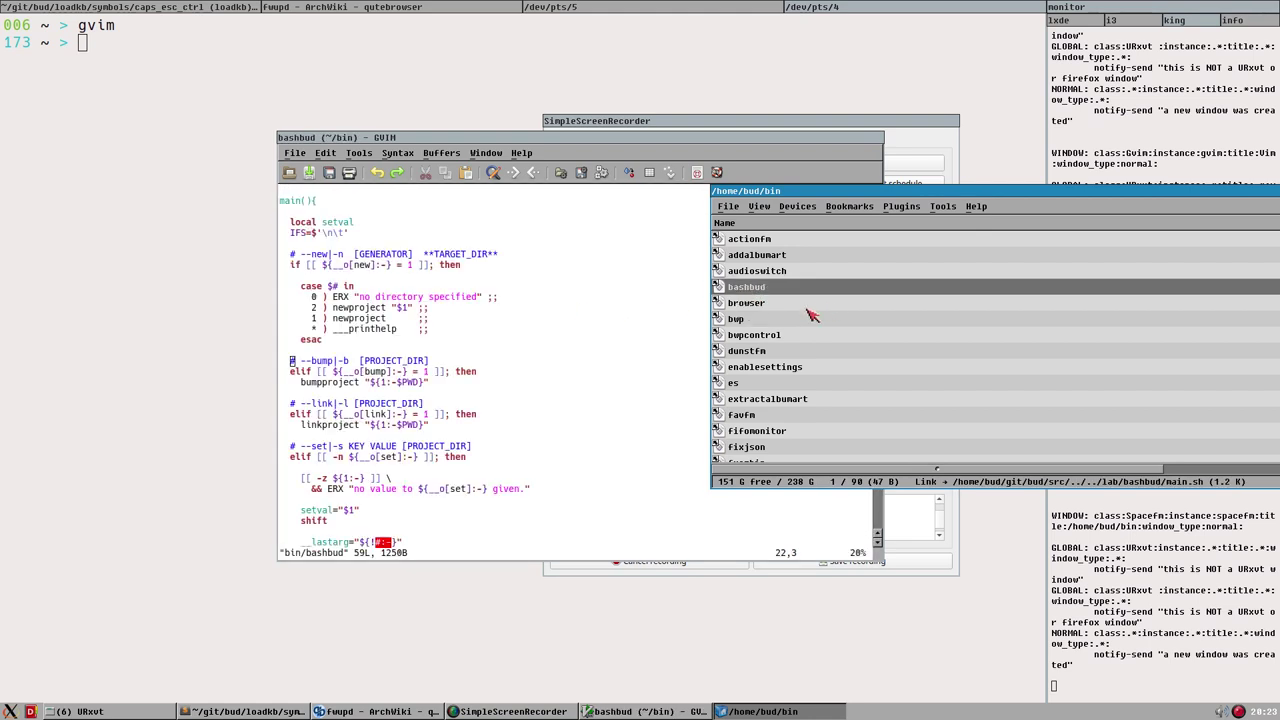
click(750, 305)
drag(750, 305, 560, 370)
drag(746, 415, 521, 396)
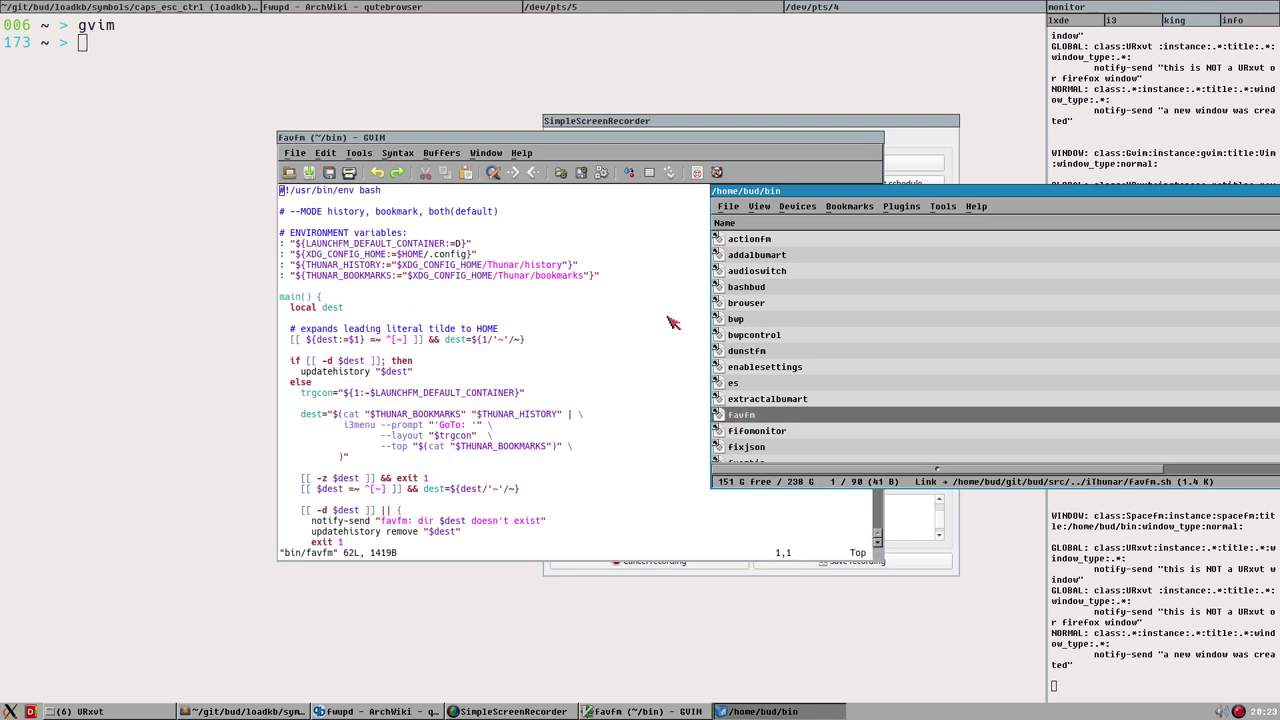
Switch GVim's buffer to browser (3) and nudge the window slightly left.
click(449, 155)
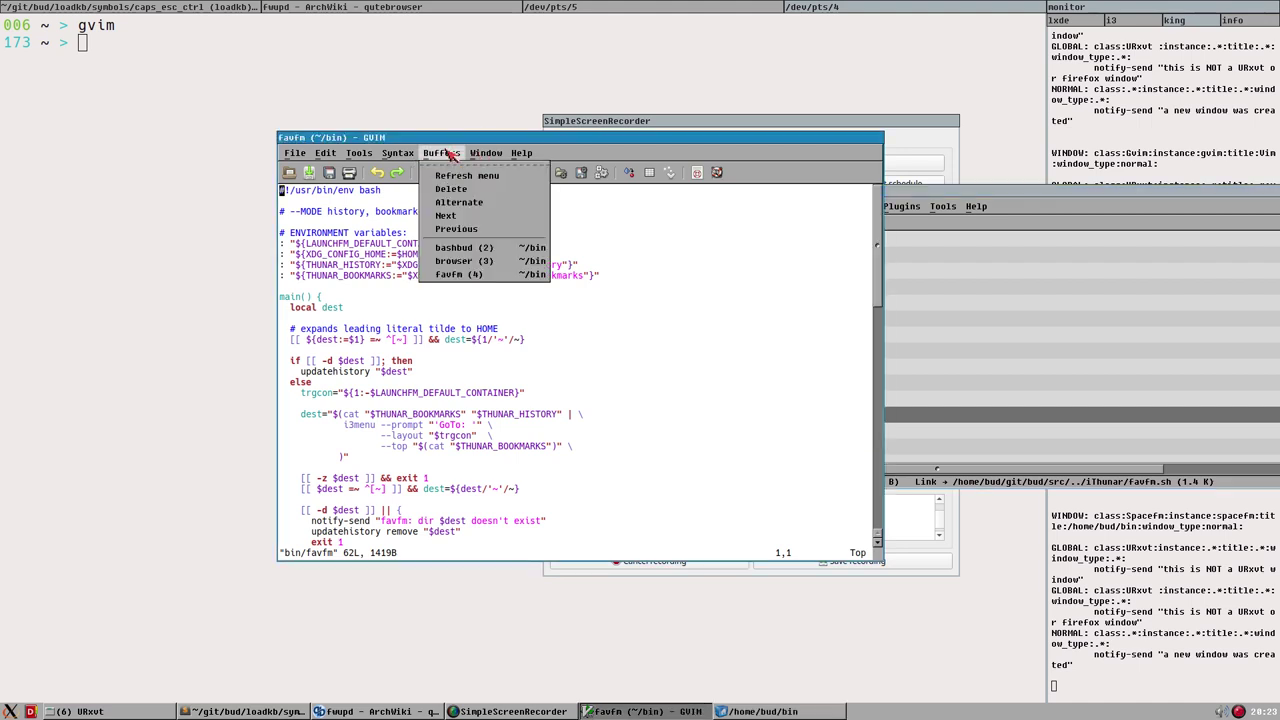
click(462, 260)
click(473, 155)
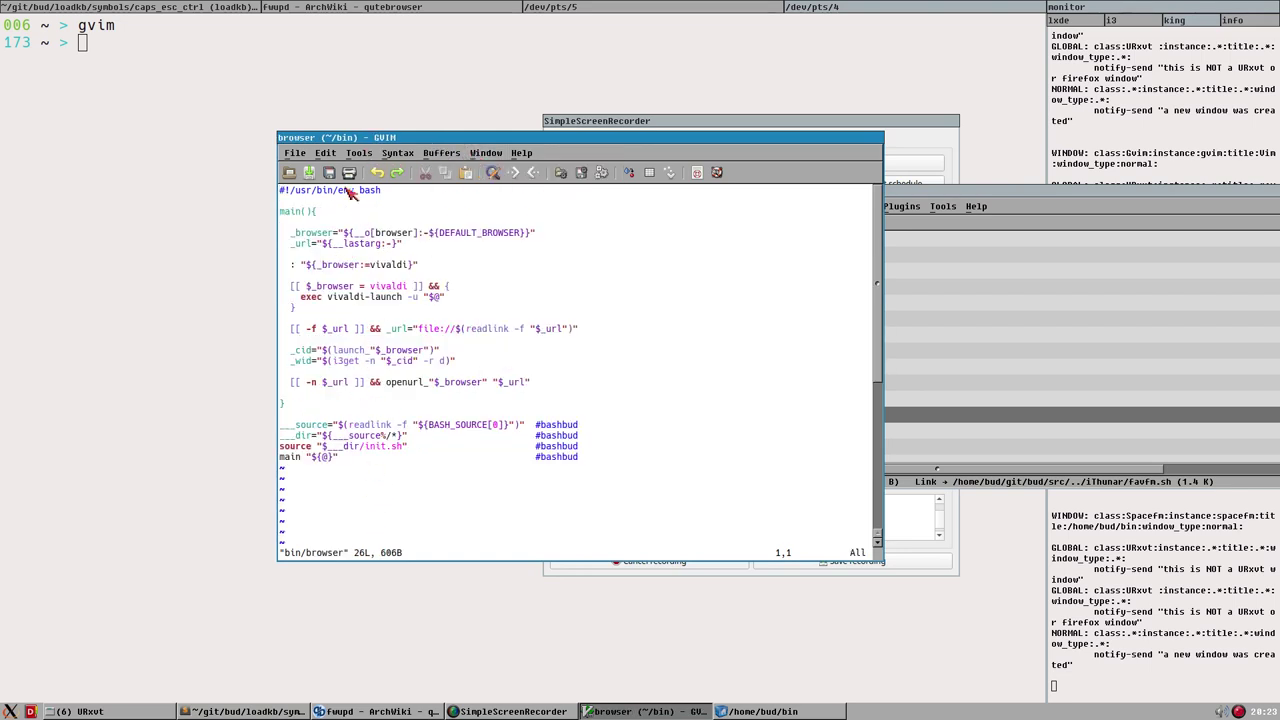
click(489, 158)
mouse_move(450, 158)
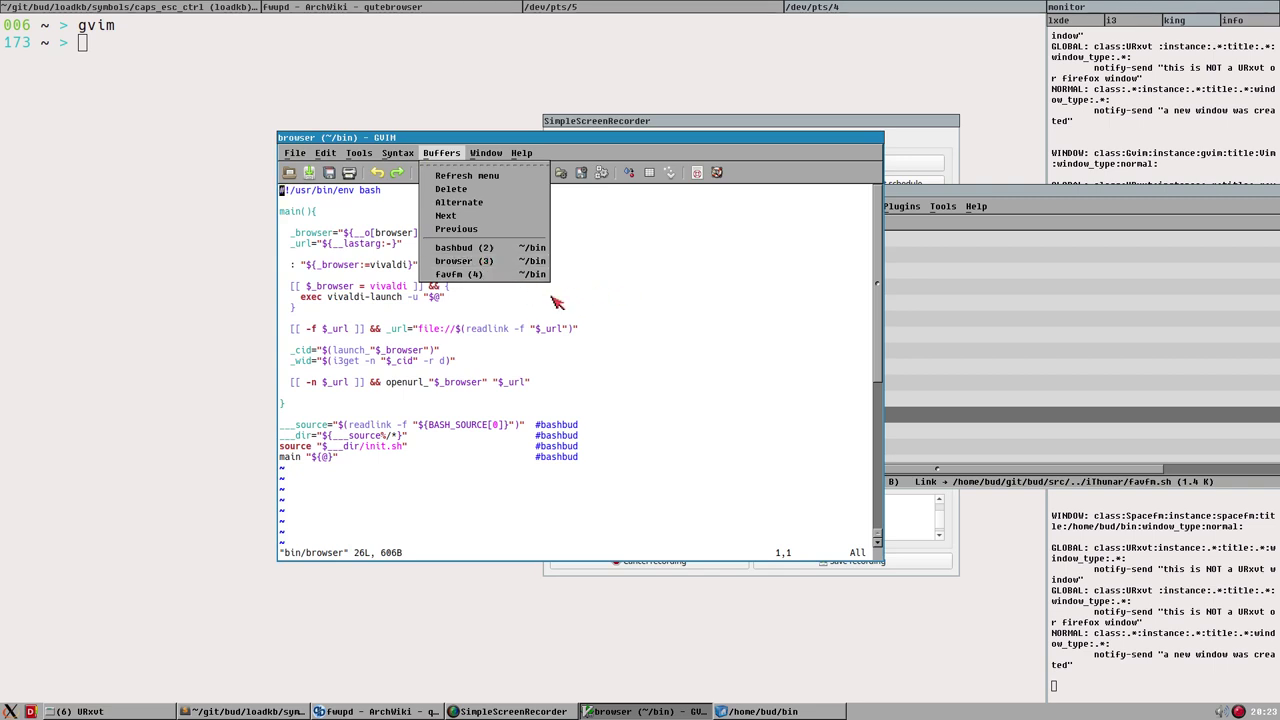
click(522, 338)
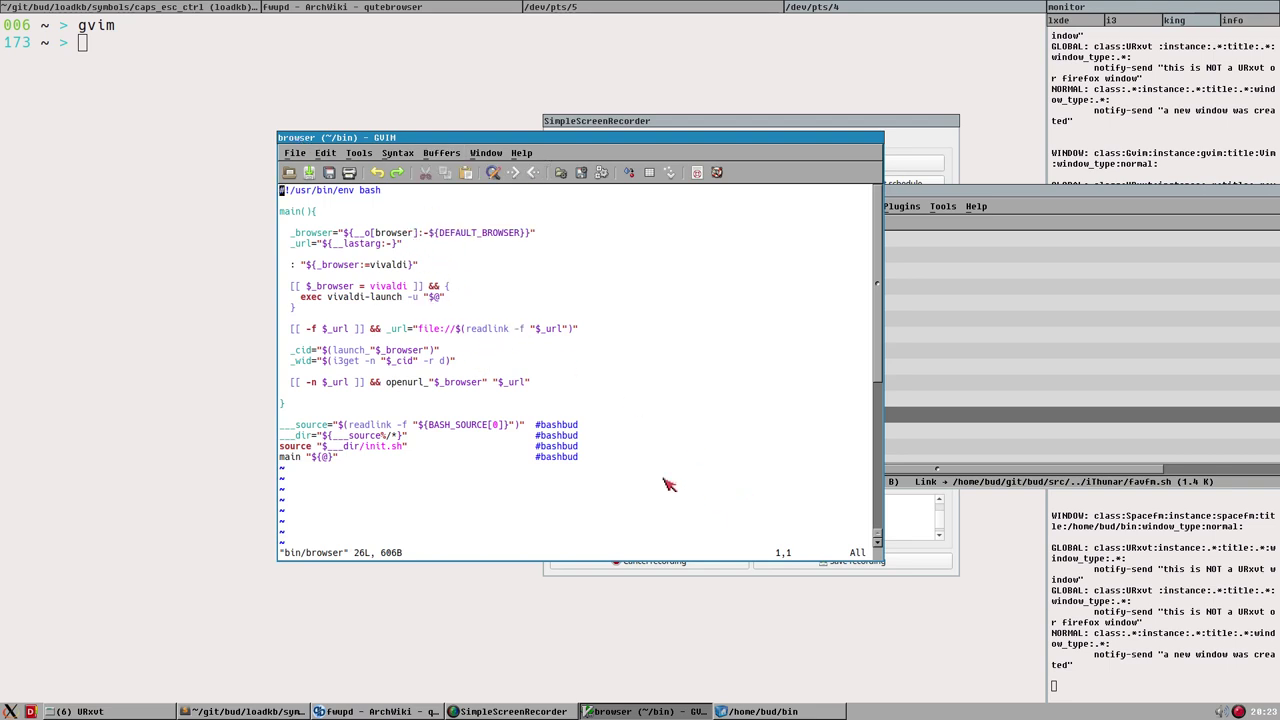
drag(507, 136, 434, 157)
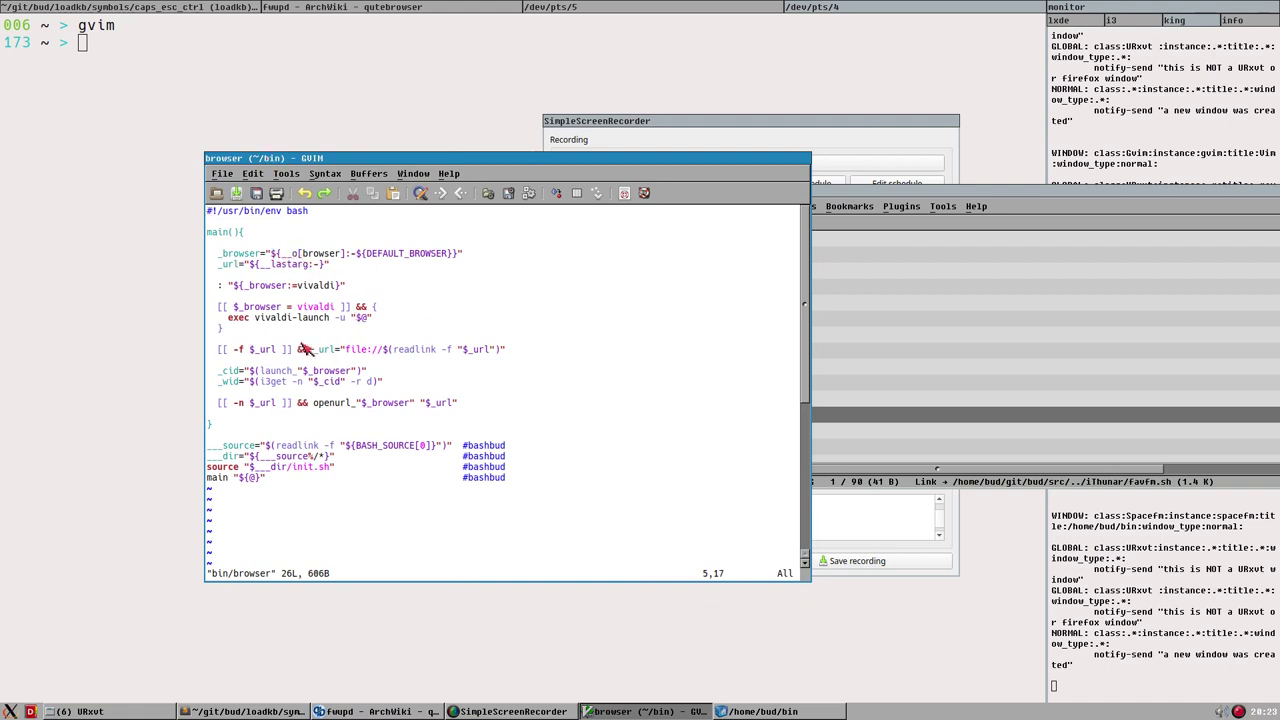
Select lines 1–21 of the browser script, clear the selection, and move GVim to the upper right.
click(229, 212)
drag(207, 211, 574, 487)
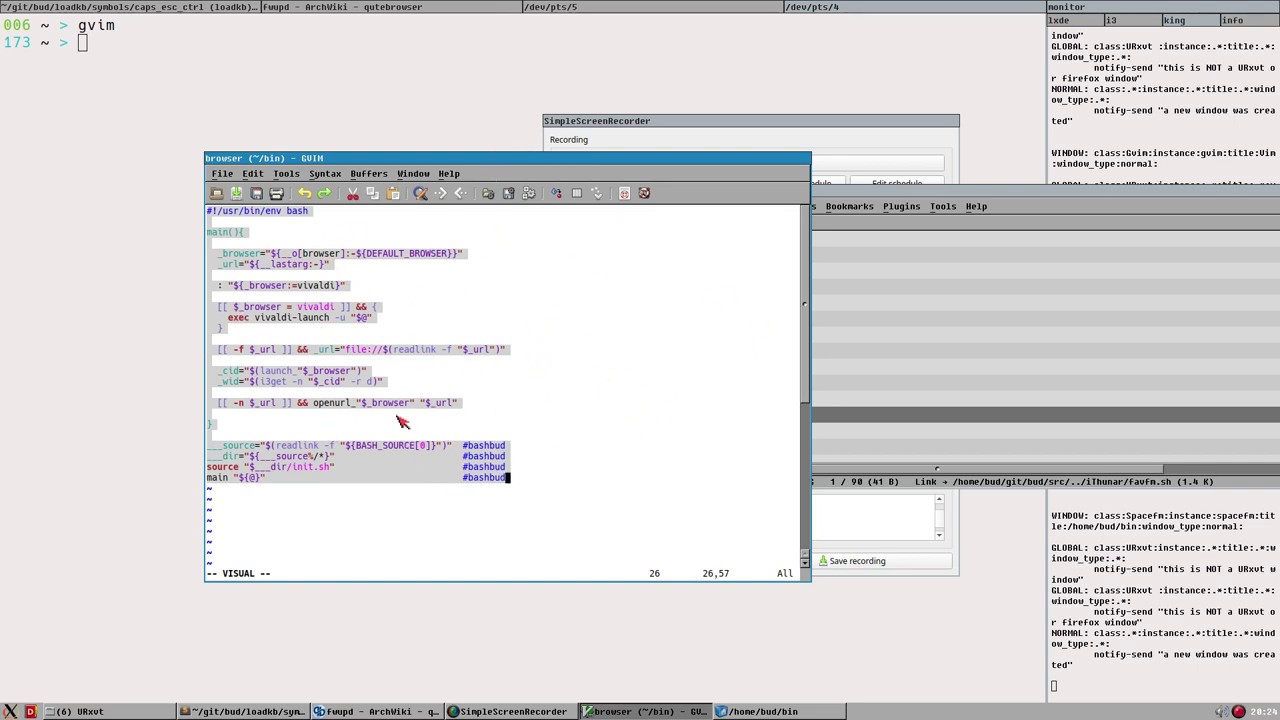
click(404, 288)
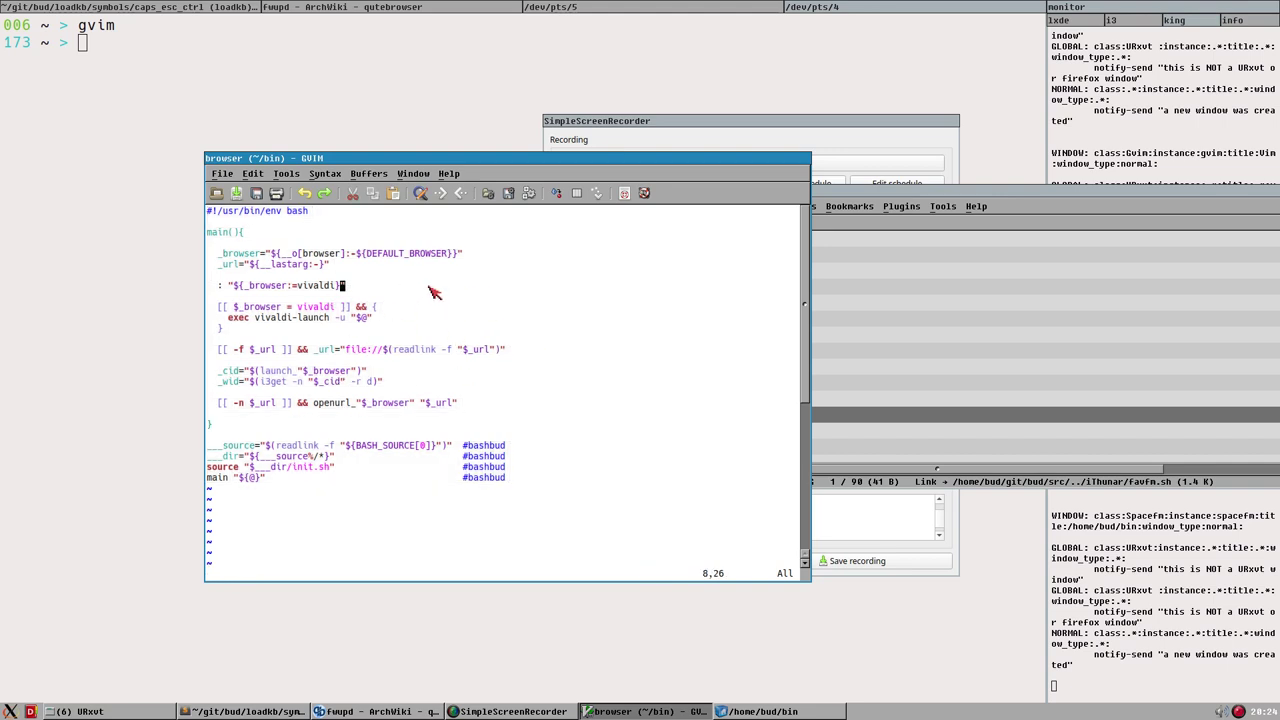
drag(417, 162, 572, 112)
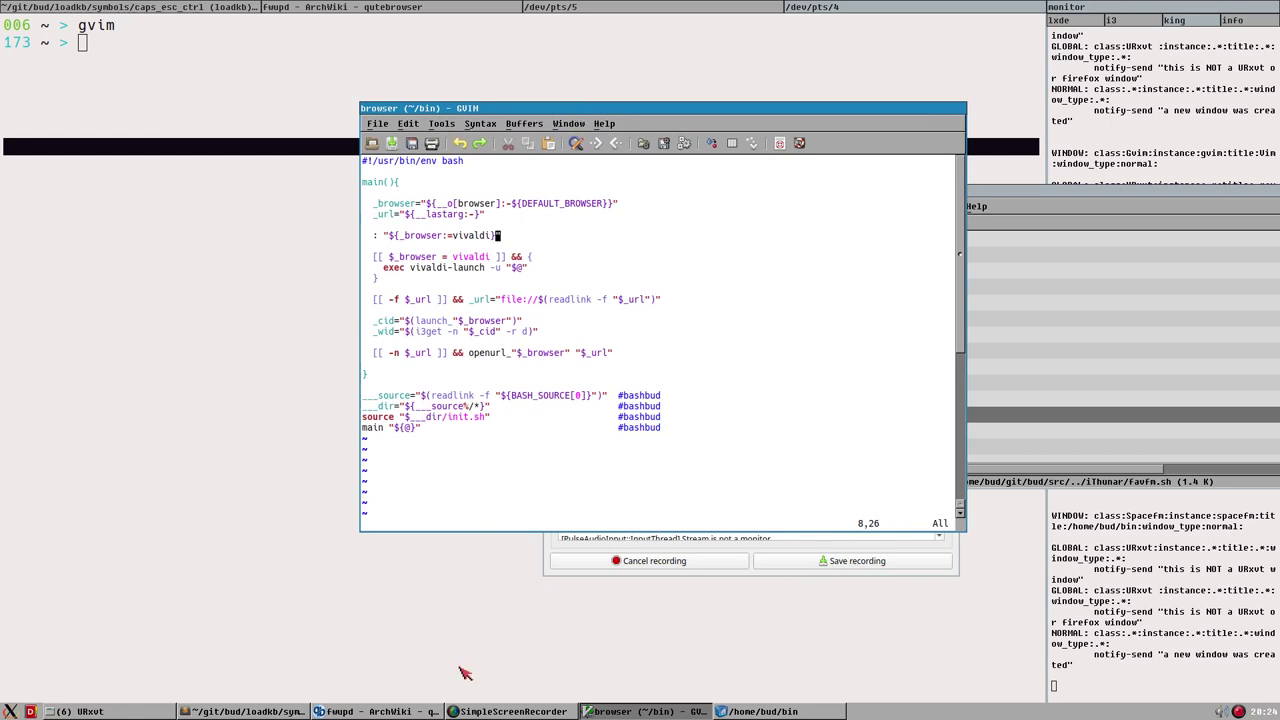
Focus qutebrowser briefly, then return to GVim and peek at its Help menu.
click(395, 712)
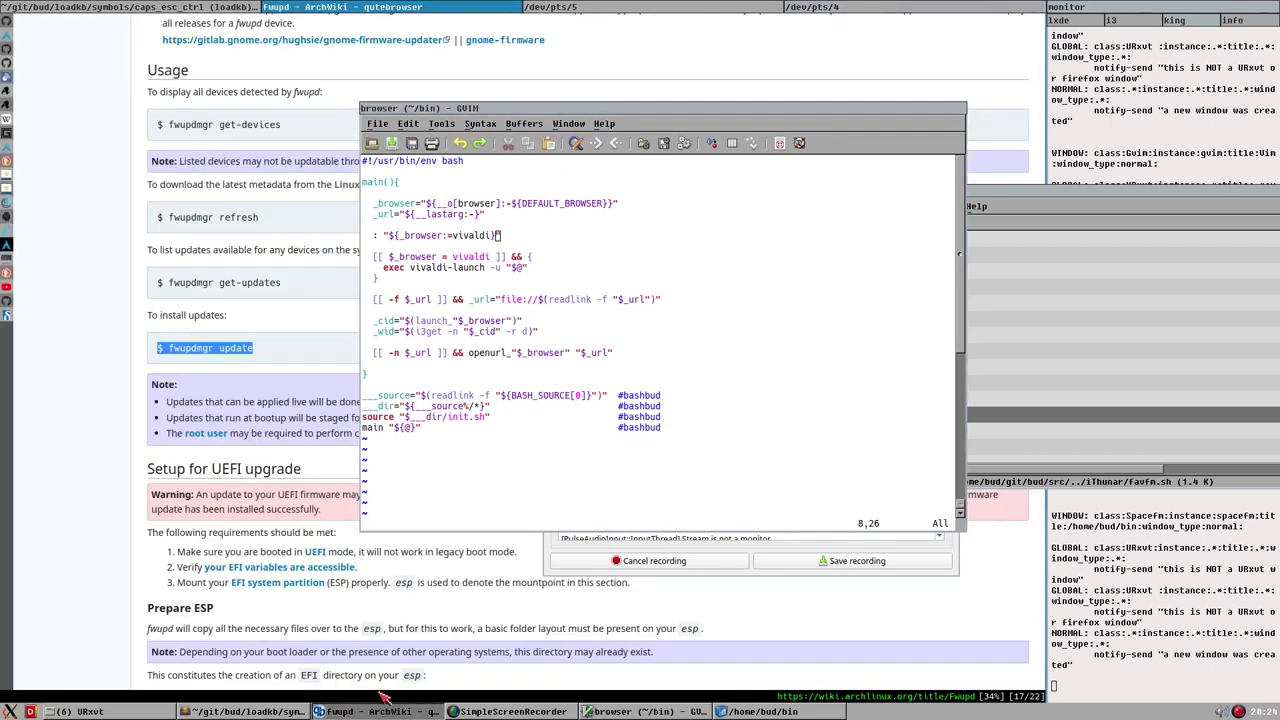
click(590, 251)
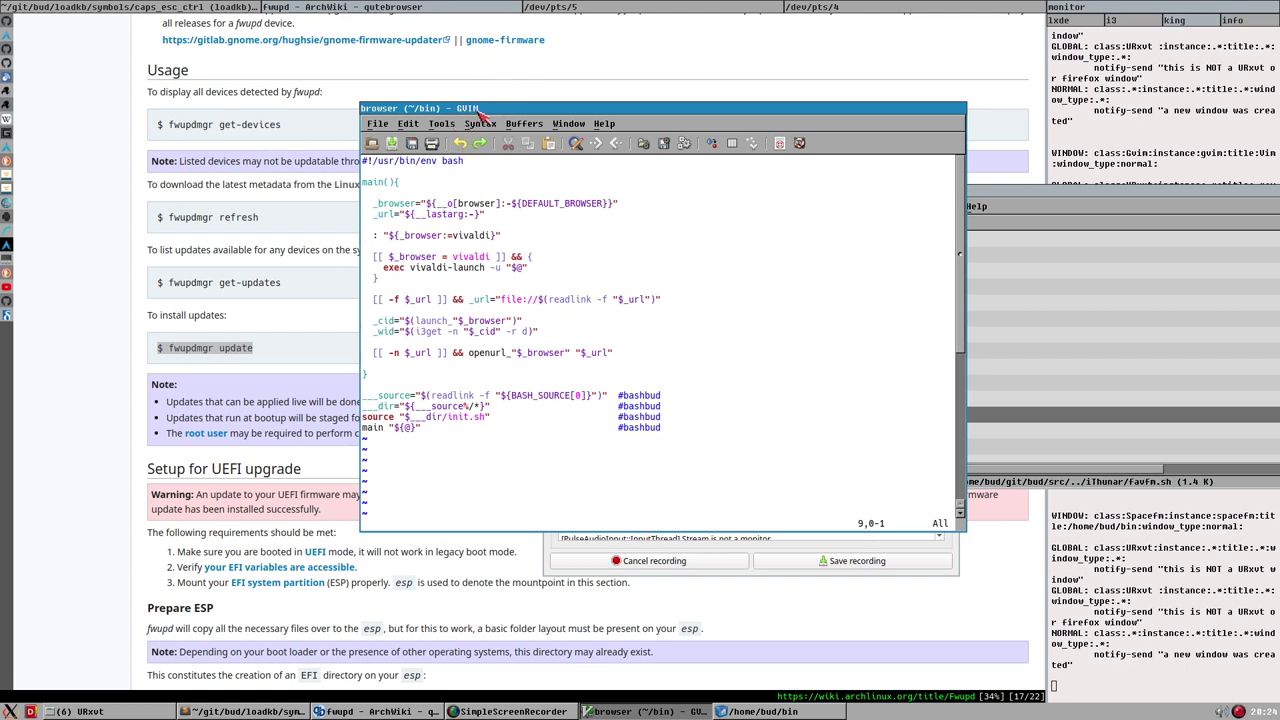
click(604, 125)
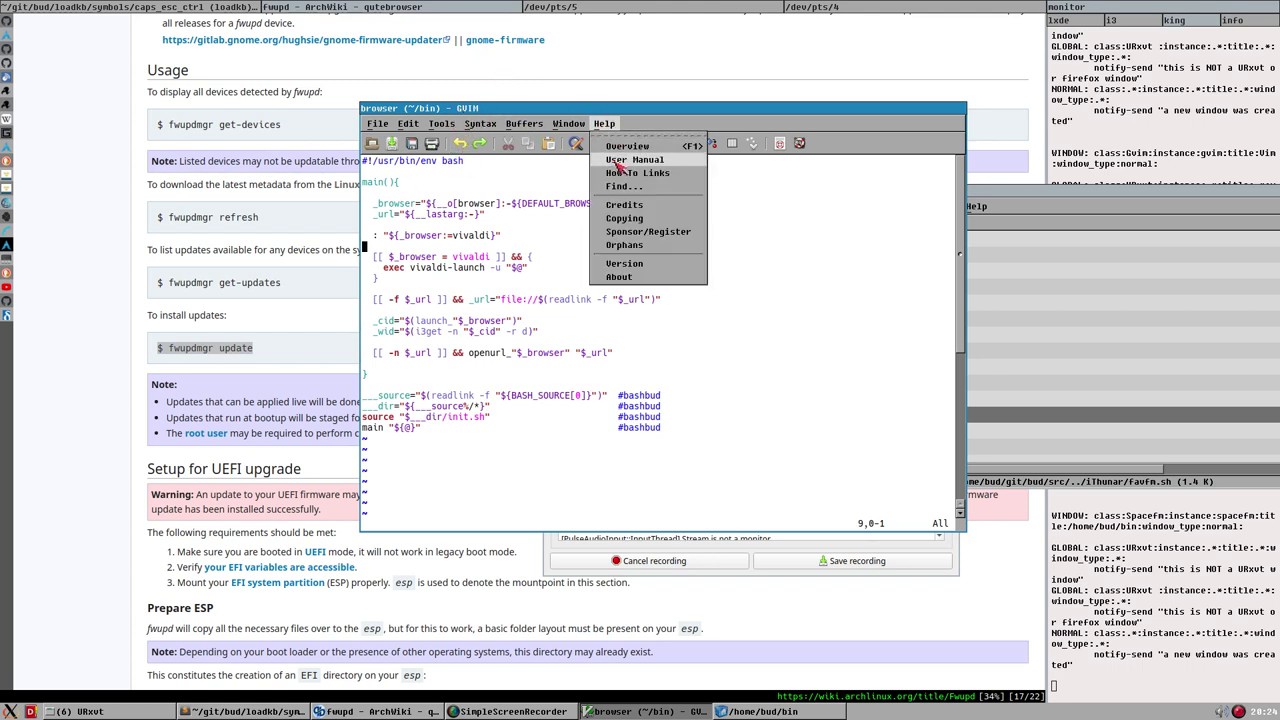
click(504, 287)
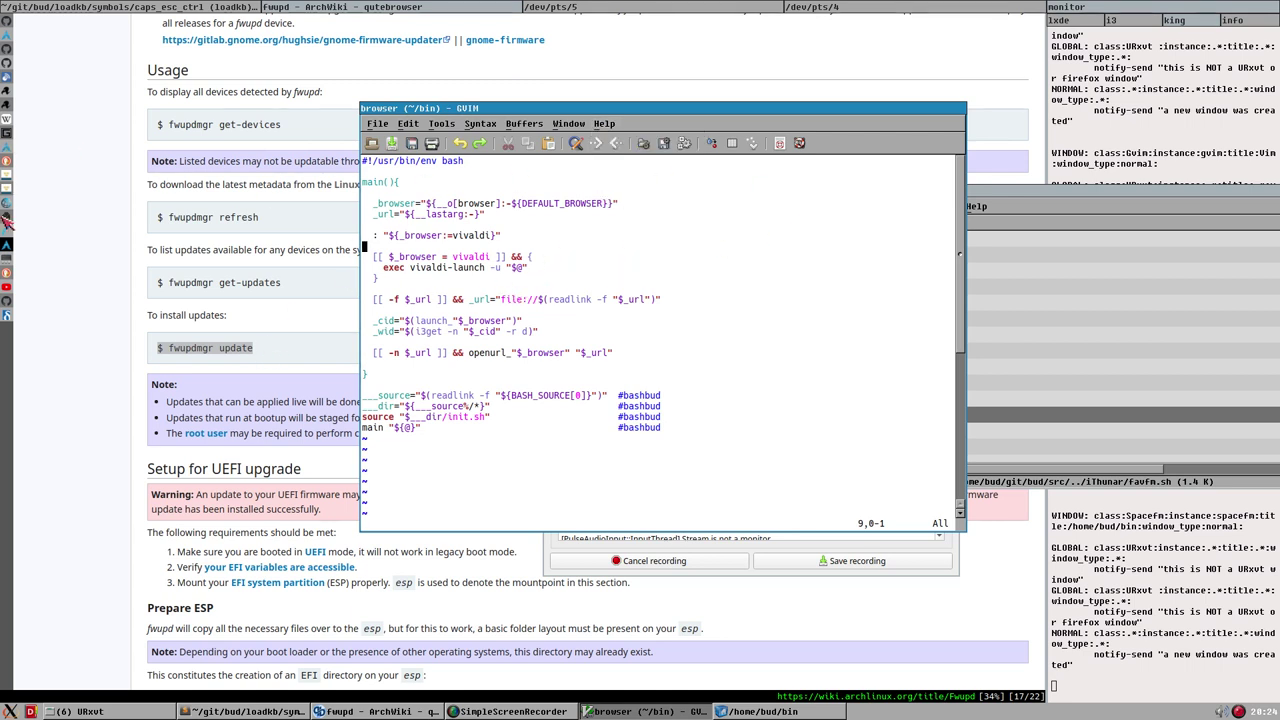
Switch qutebrowser to the vim/vim repository tab, move GVim right, and open src.
click(9, 62)
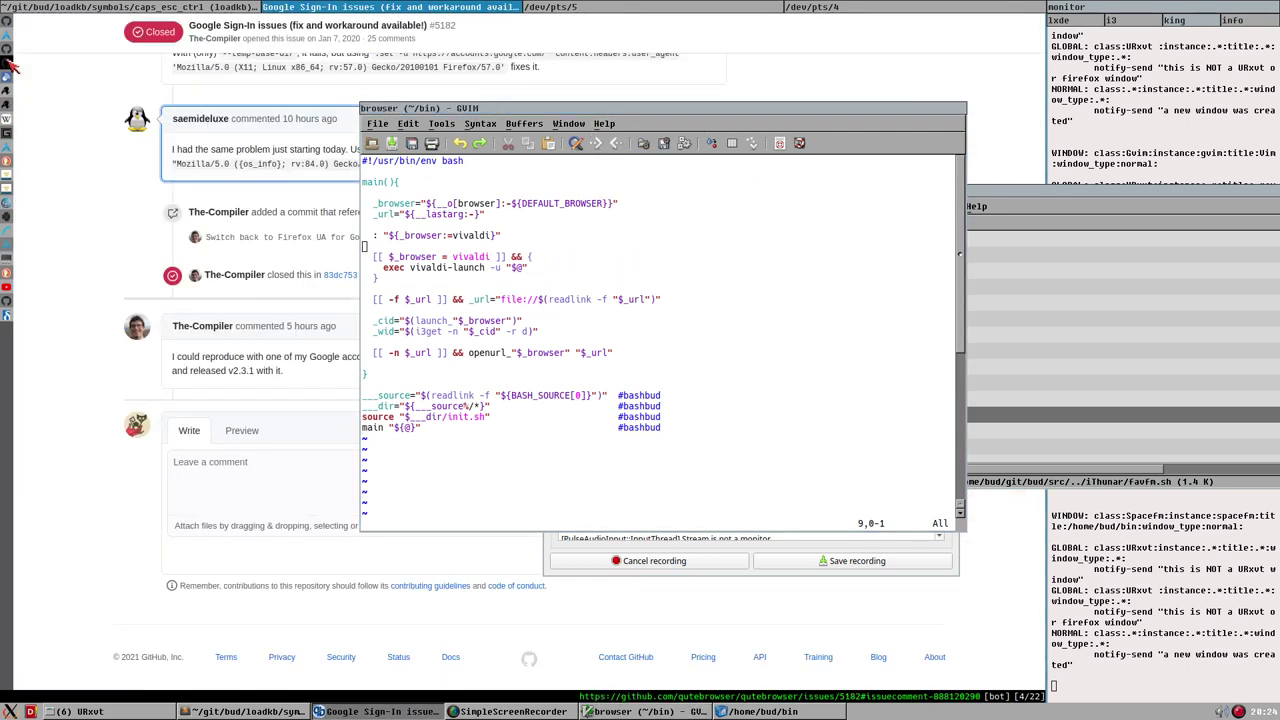
click(9, 52)
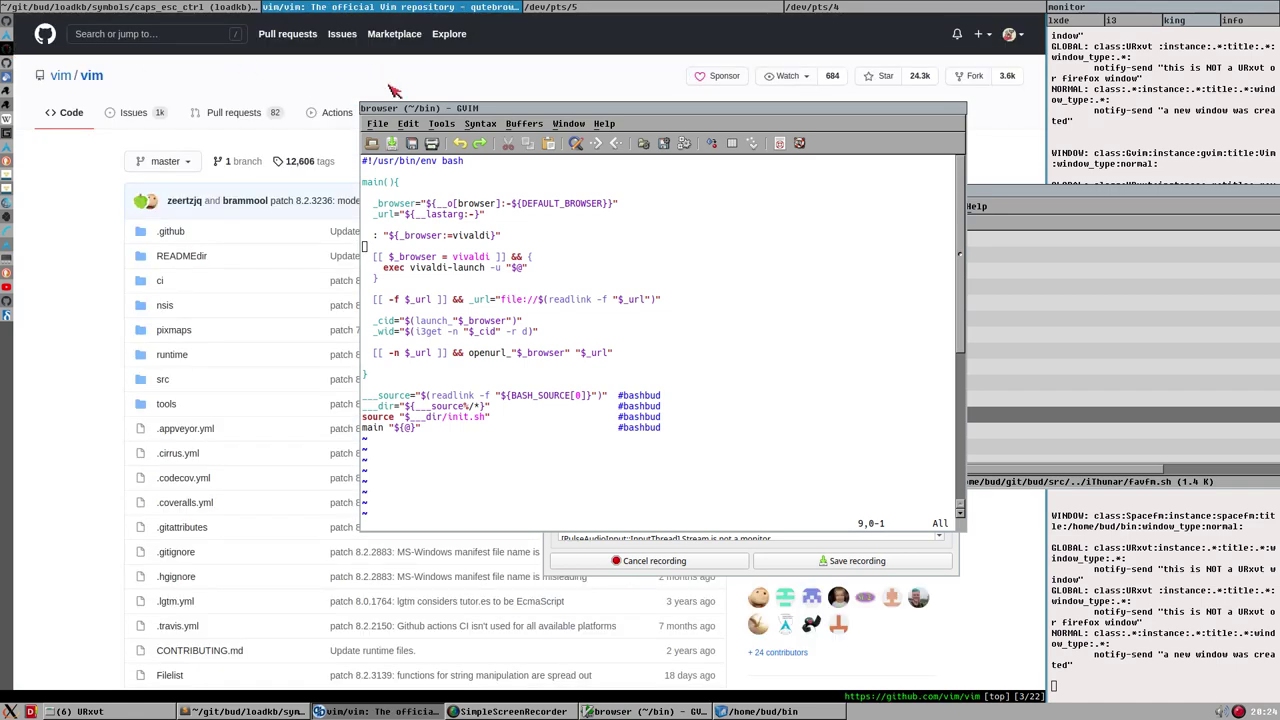
drag(408, 110, 606, 102)
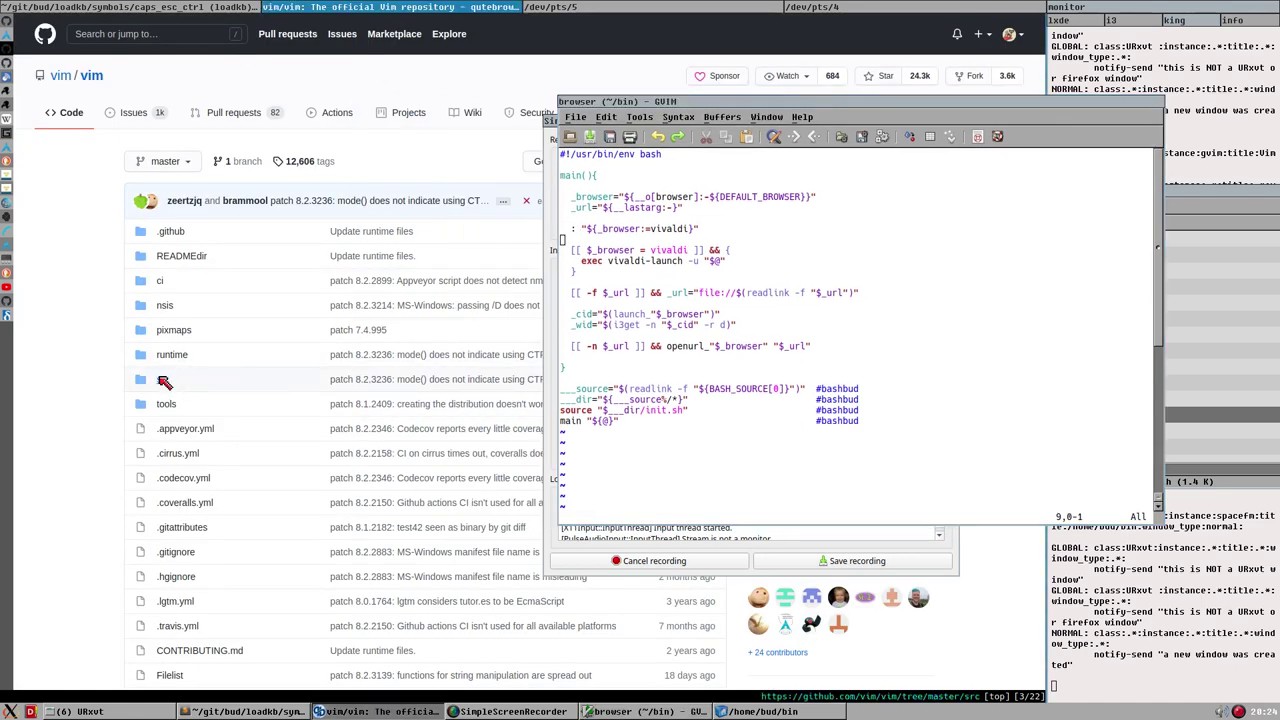
click(163, 379)
scroll(225, 378, down, 15)
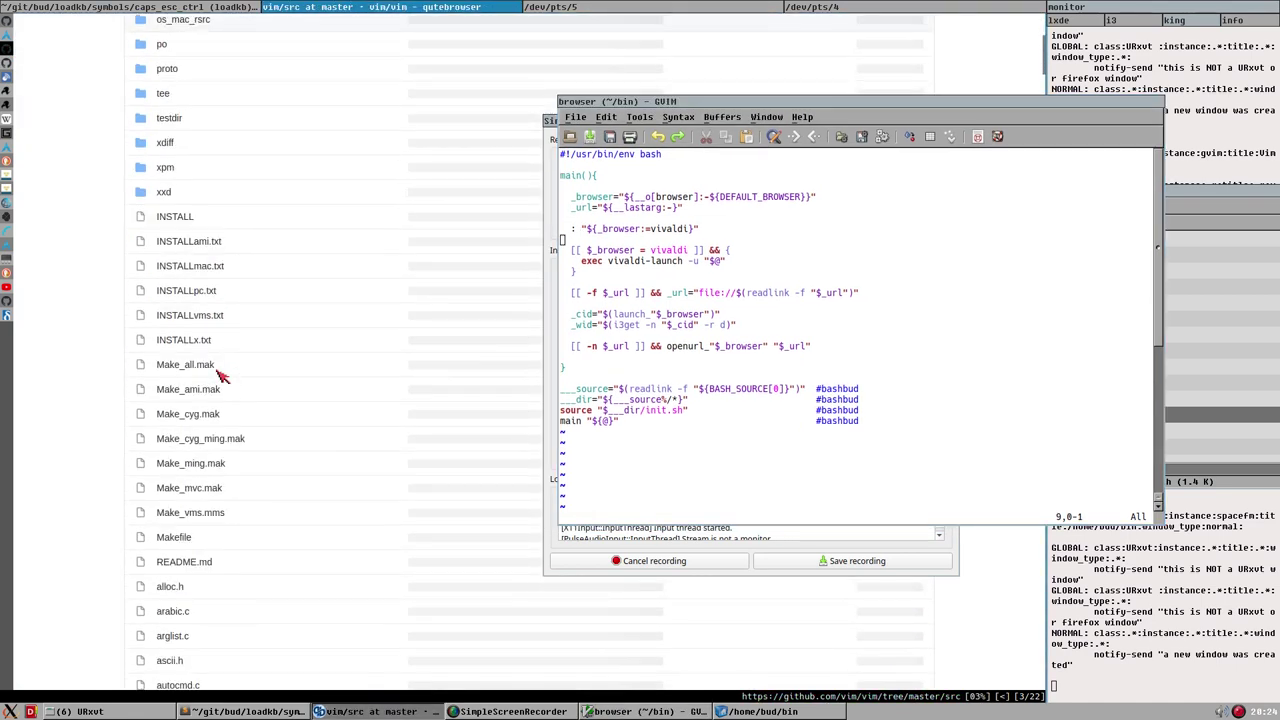
scroll(218, 373, down, 15)
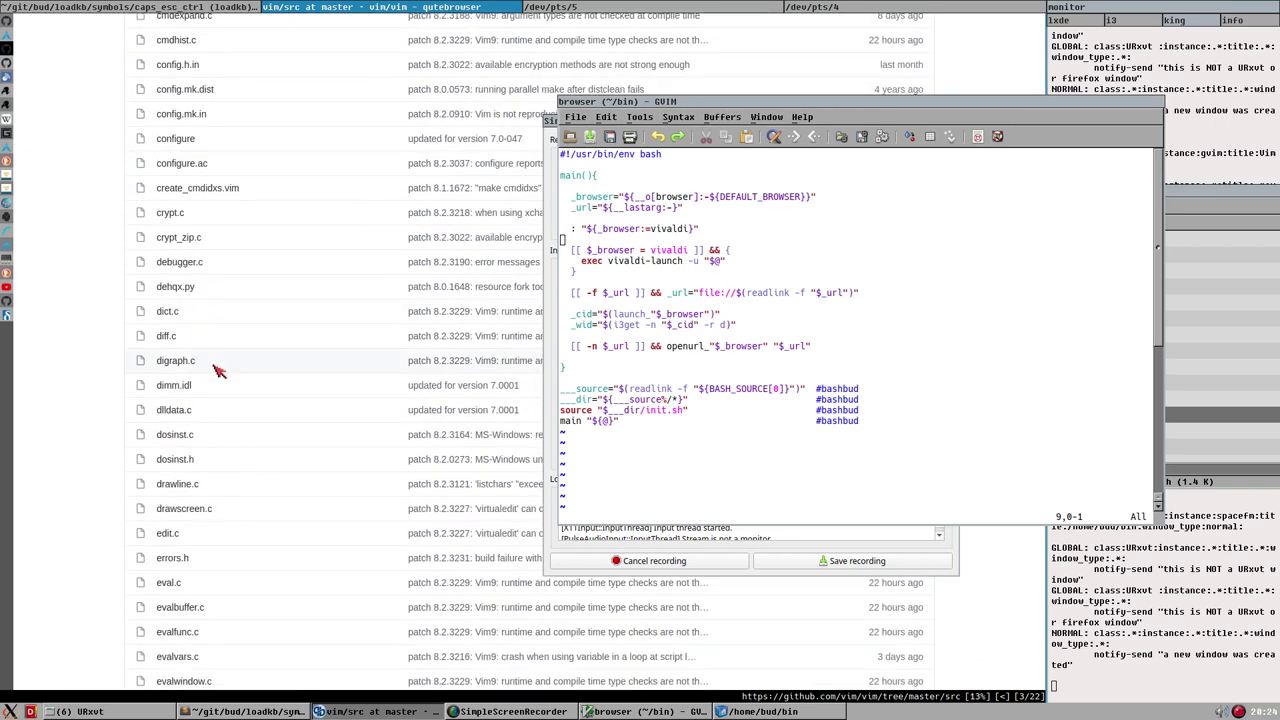
scroll(218, 372, down, 3)
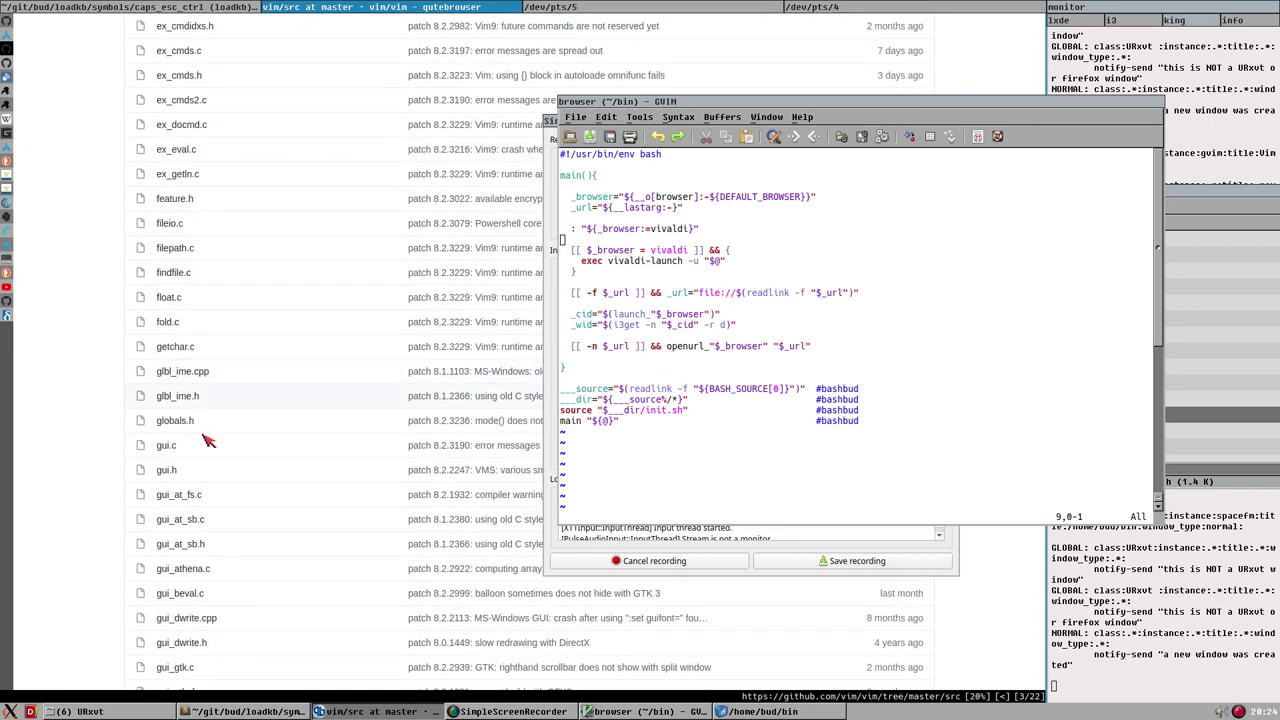
click(166, 446)
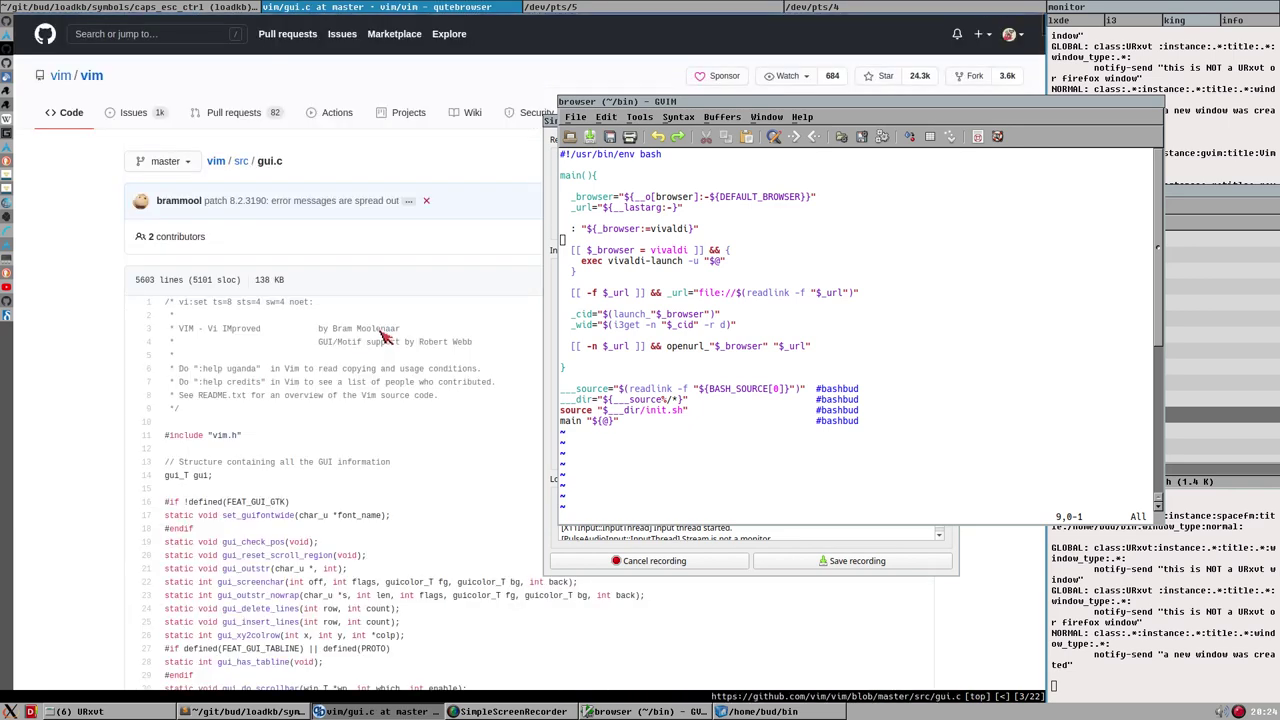
scroll(388, 334, down, 10)
scroll(390, 329, down, 20)
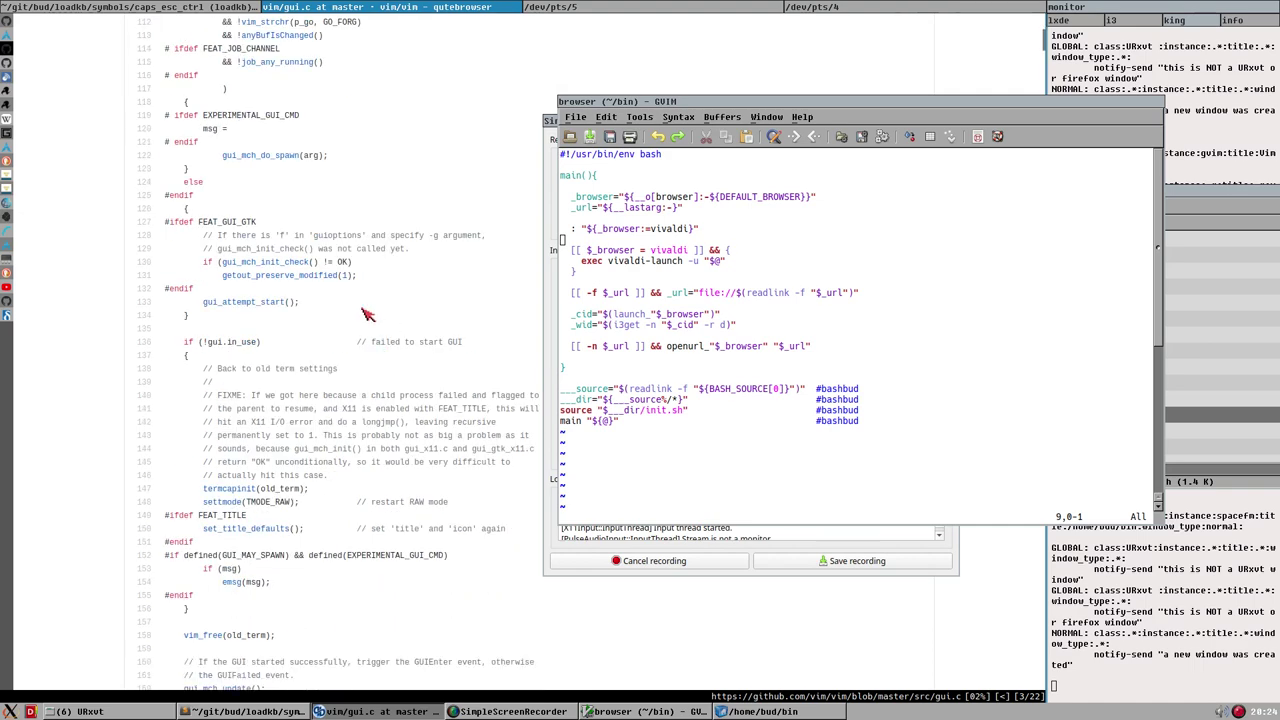
key(shift+h)
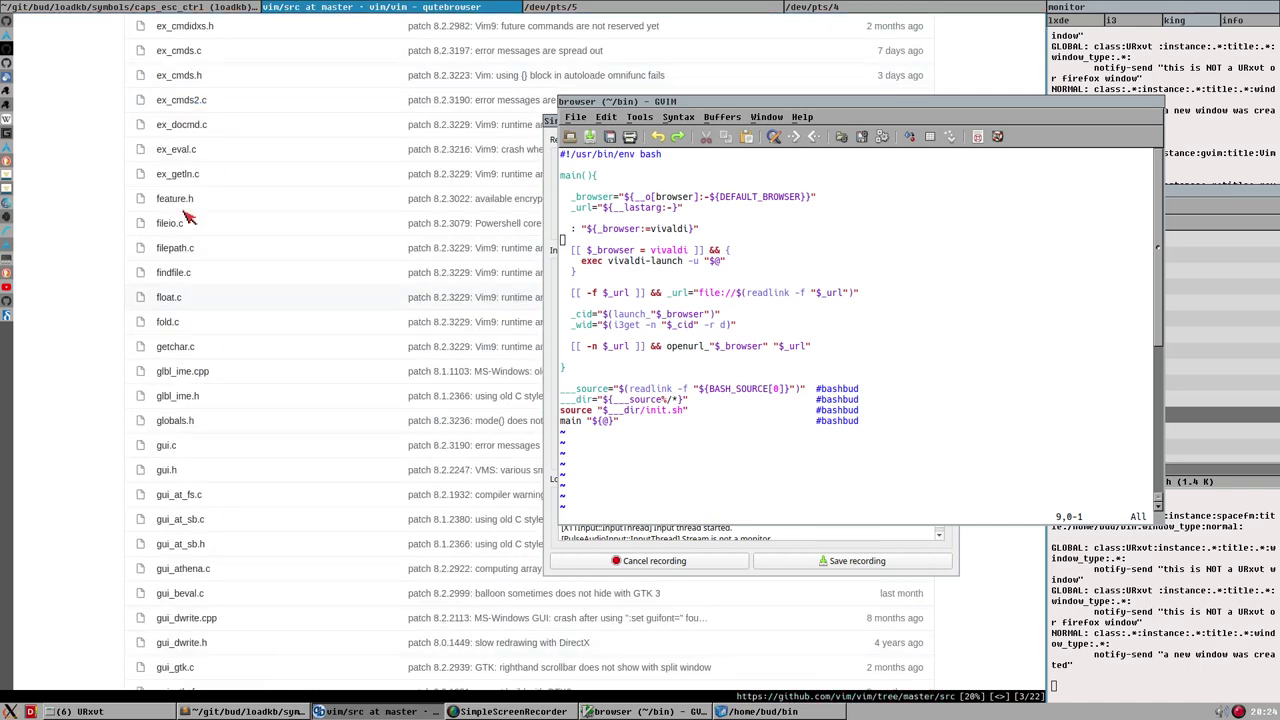
scroll(237, 429, down, 5)
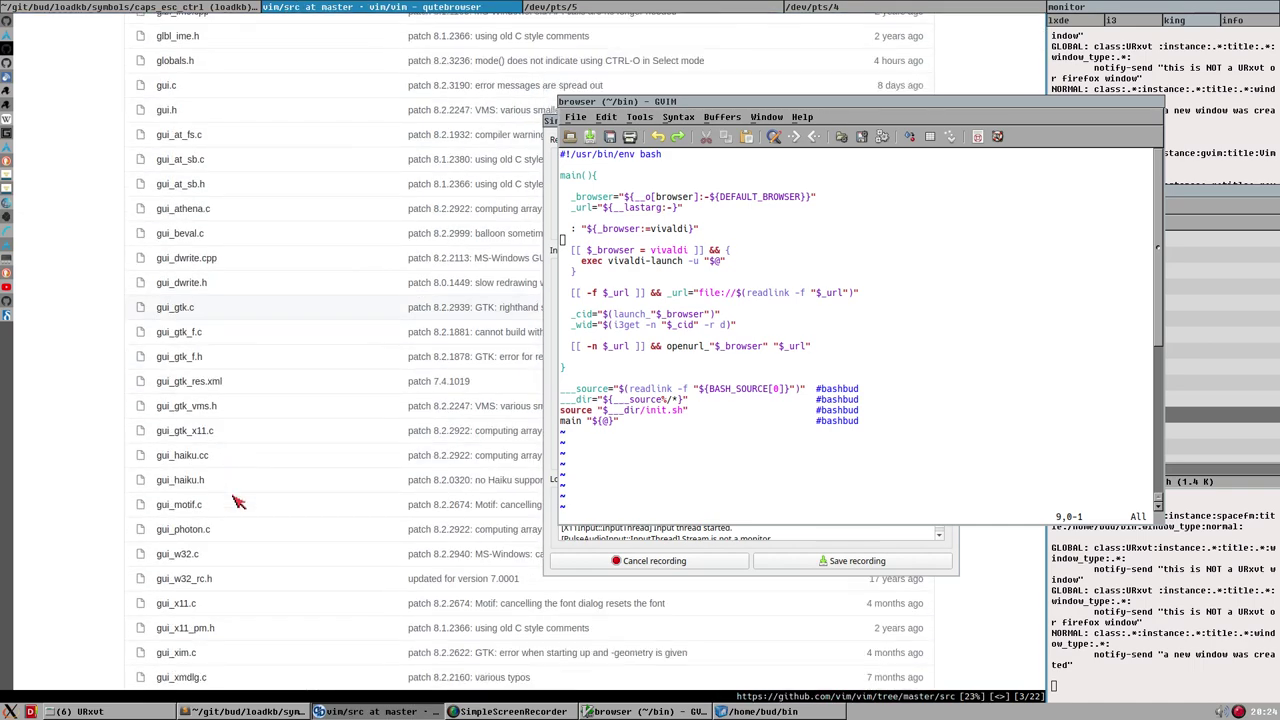
scroll(237, 502, up, 3)
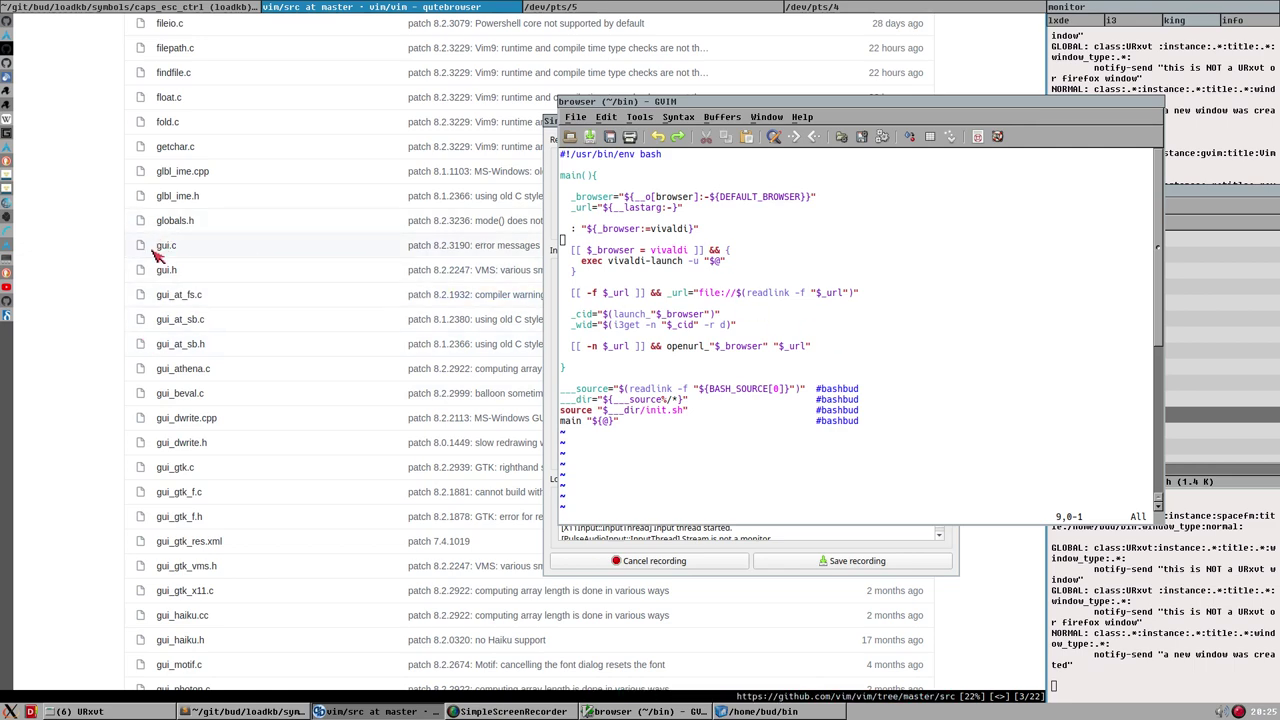
Reopen vim's gui.c on GitHub and glance at GVim's Buffers and Syntax menus.
click(165, 249)
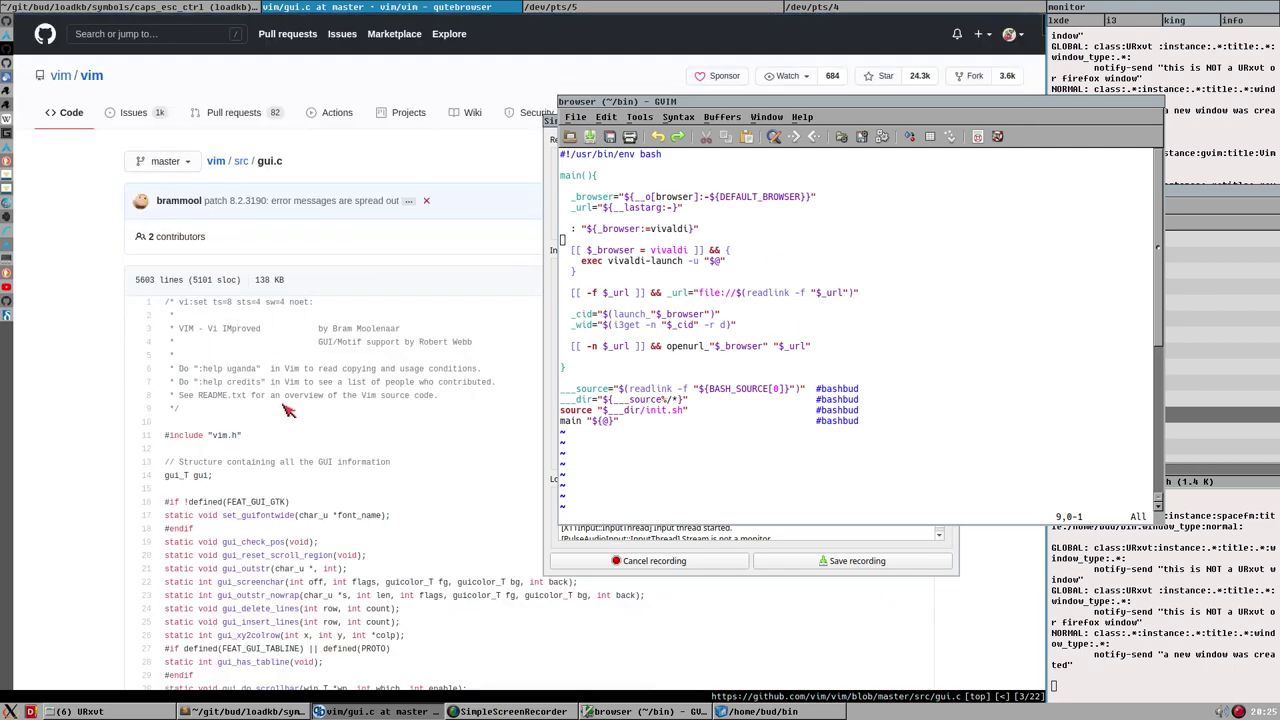
scroll(300, 410, down, 5)
scroll(310, 415, down, 10)
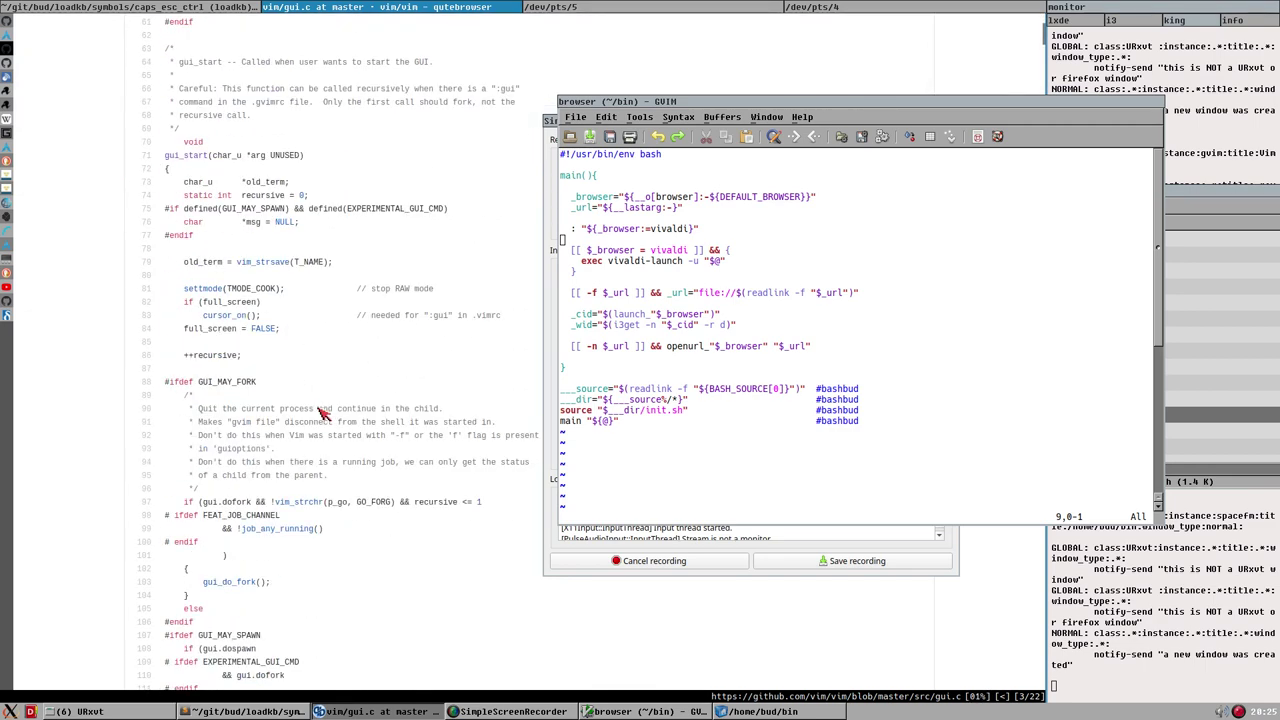
scroll(300, 408, down, 1)
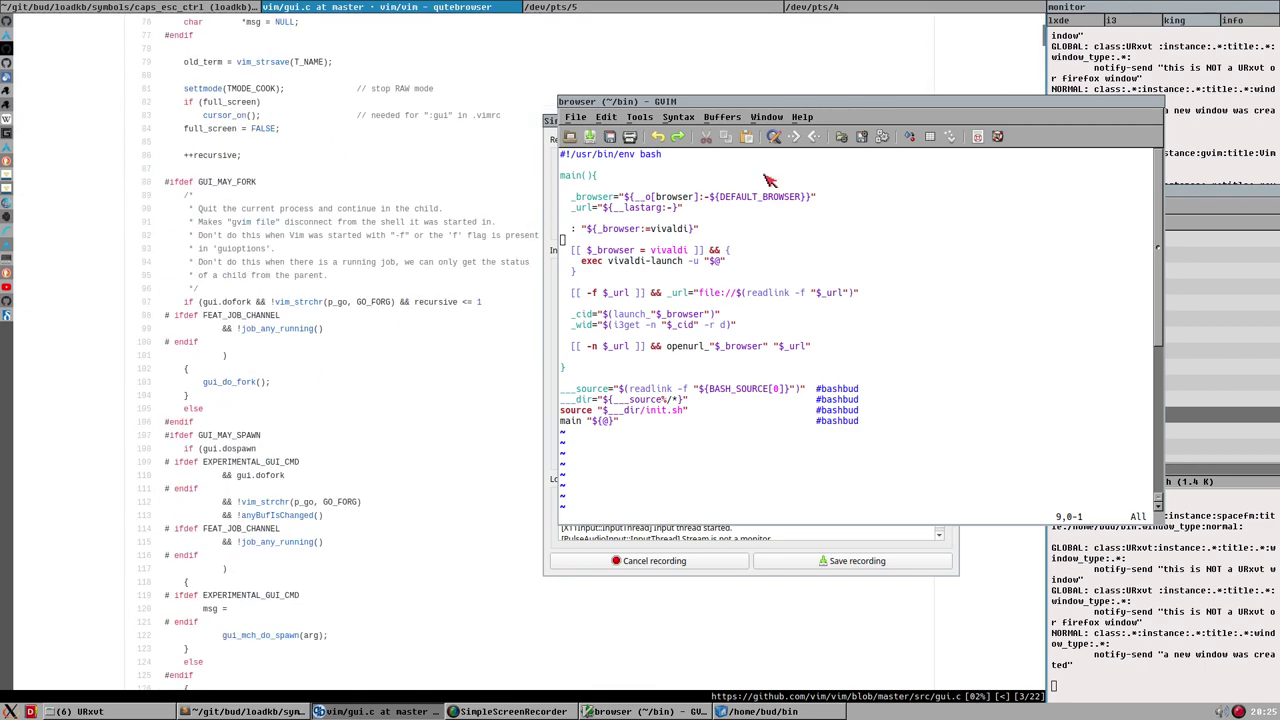
click(722, 117)
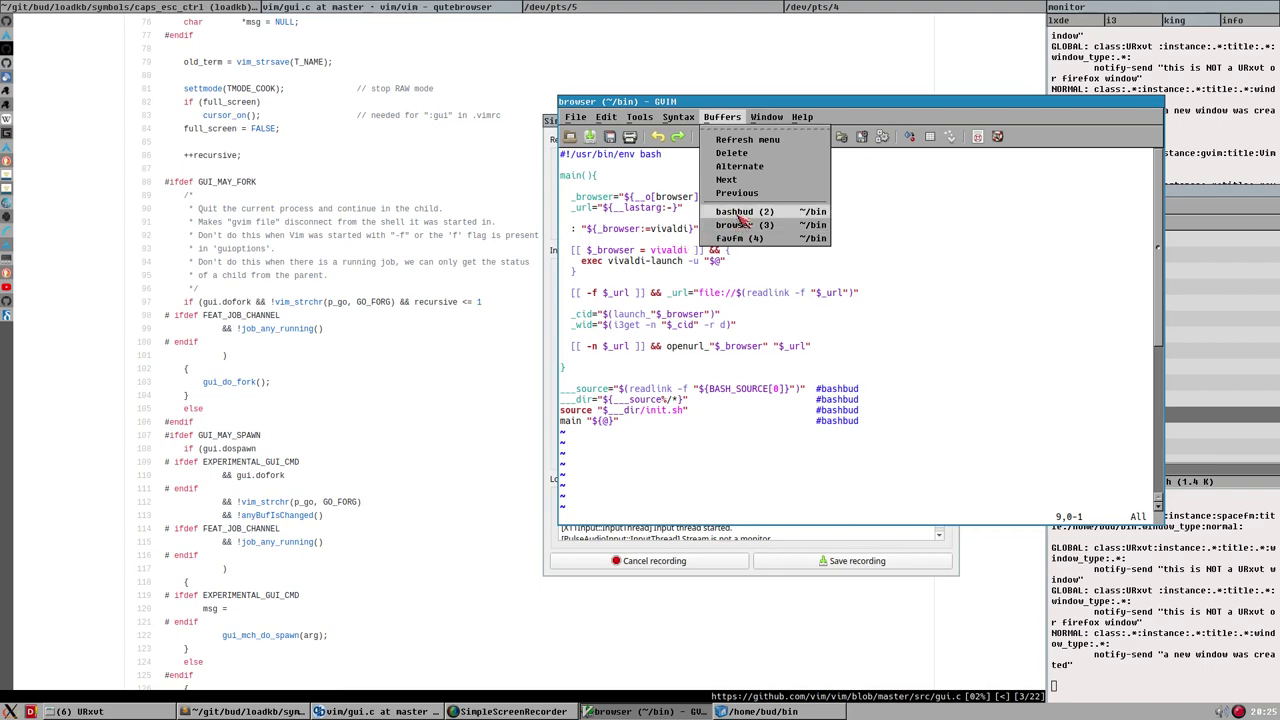
click(680, 118)
Scroll down gui.c until the gui_init_check function is on screen.
scroll(268, 235, down, 15)
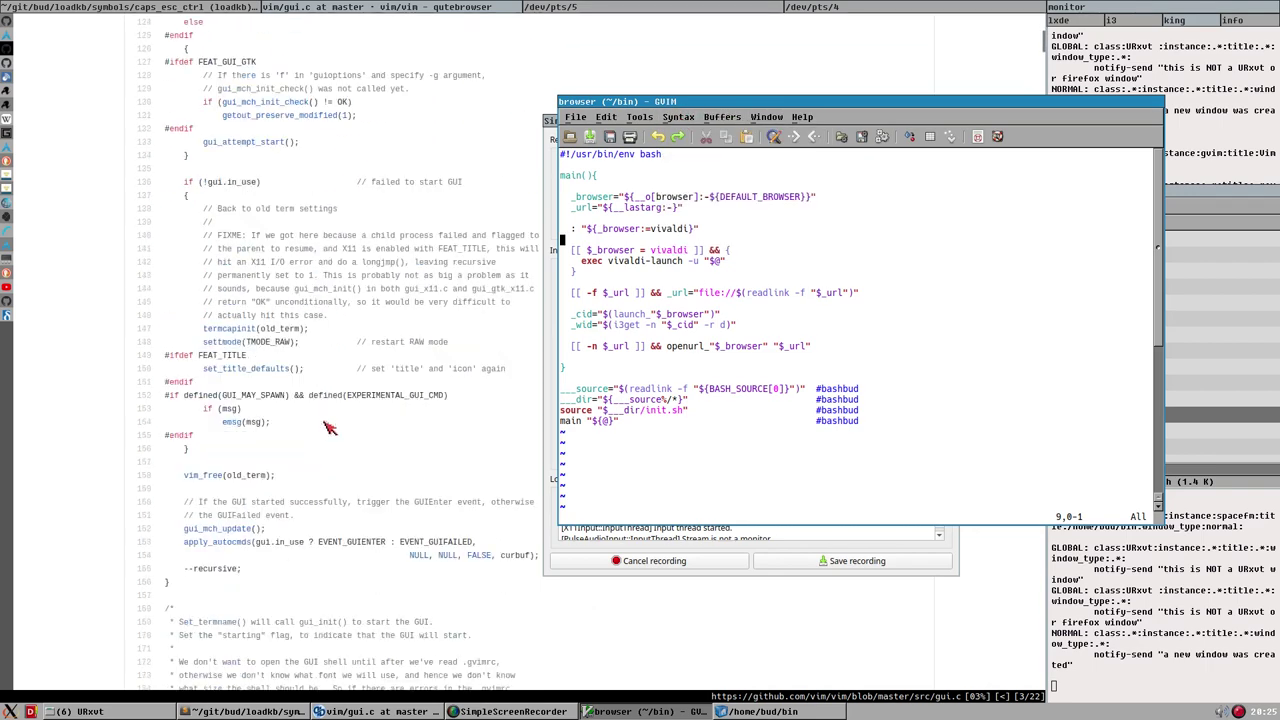
scroll(350, 510, down, 10)
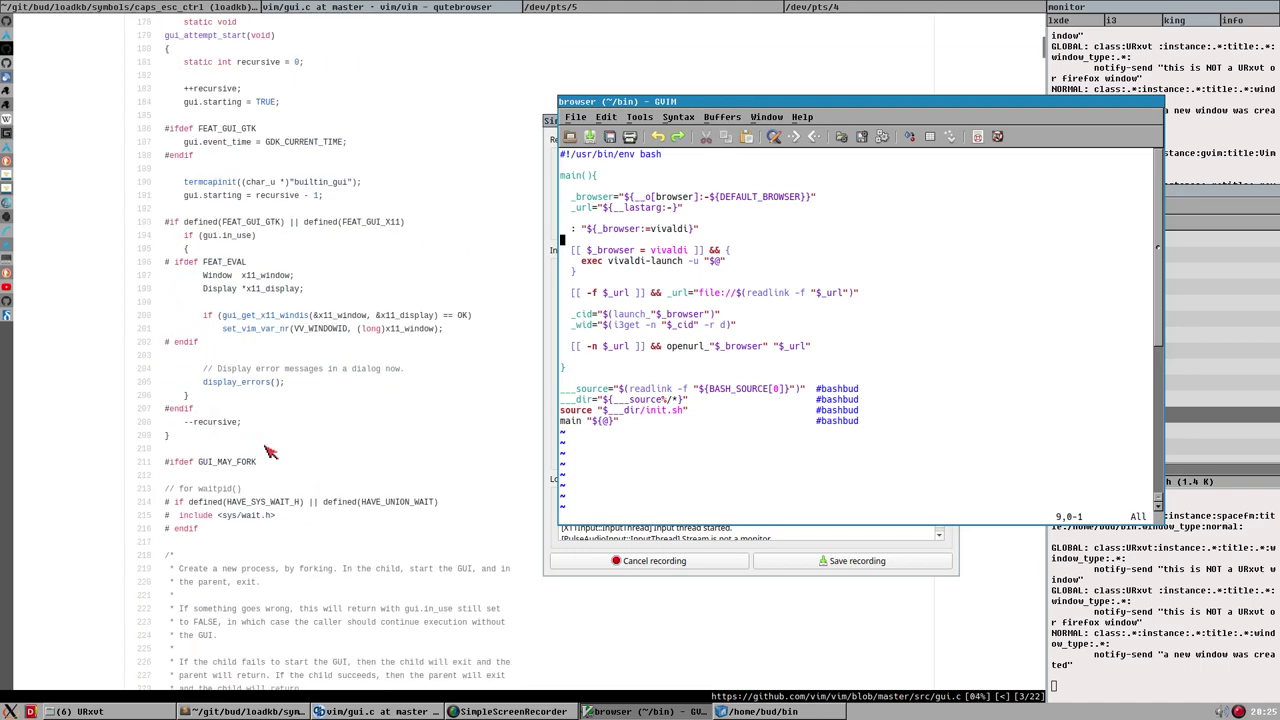
scroll(323, 565, down, 10)
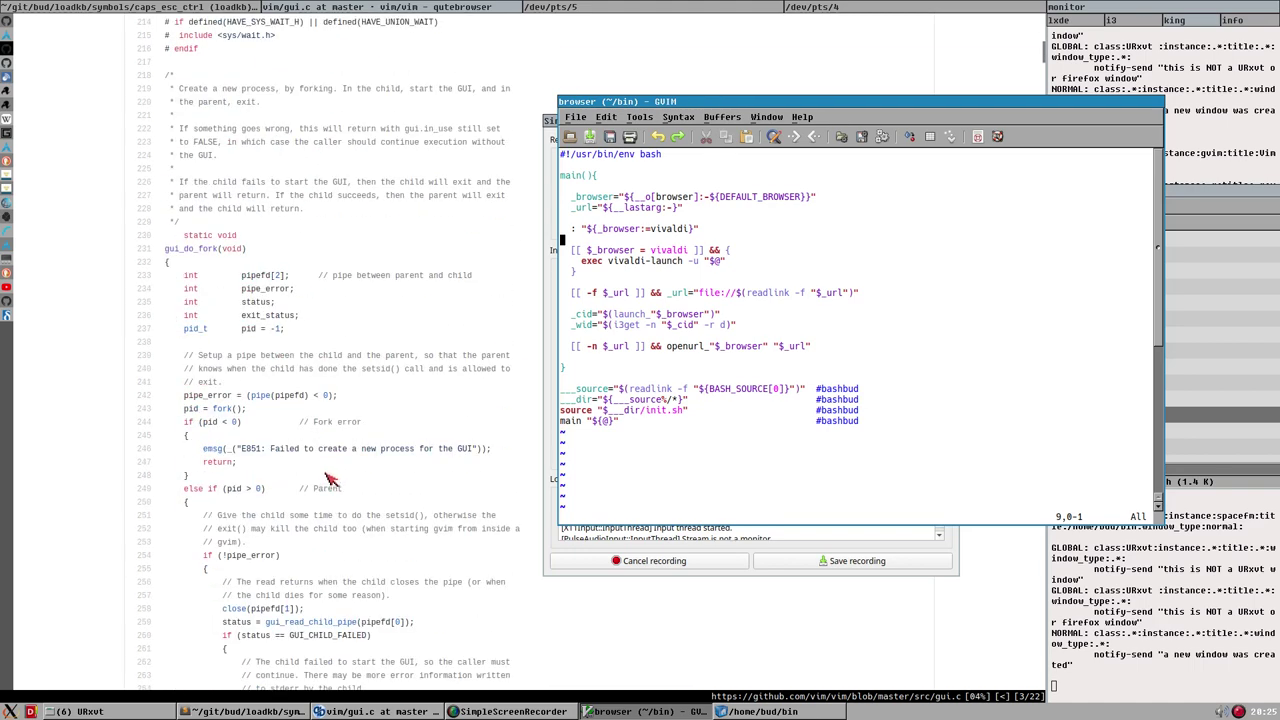
scroll(323, 560, down, 12)
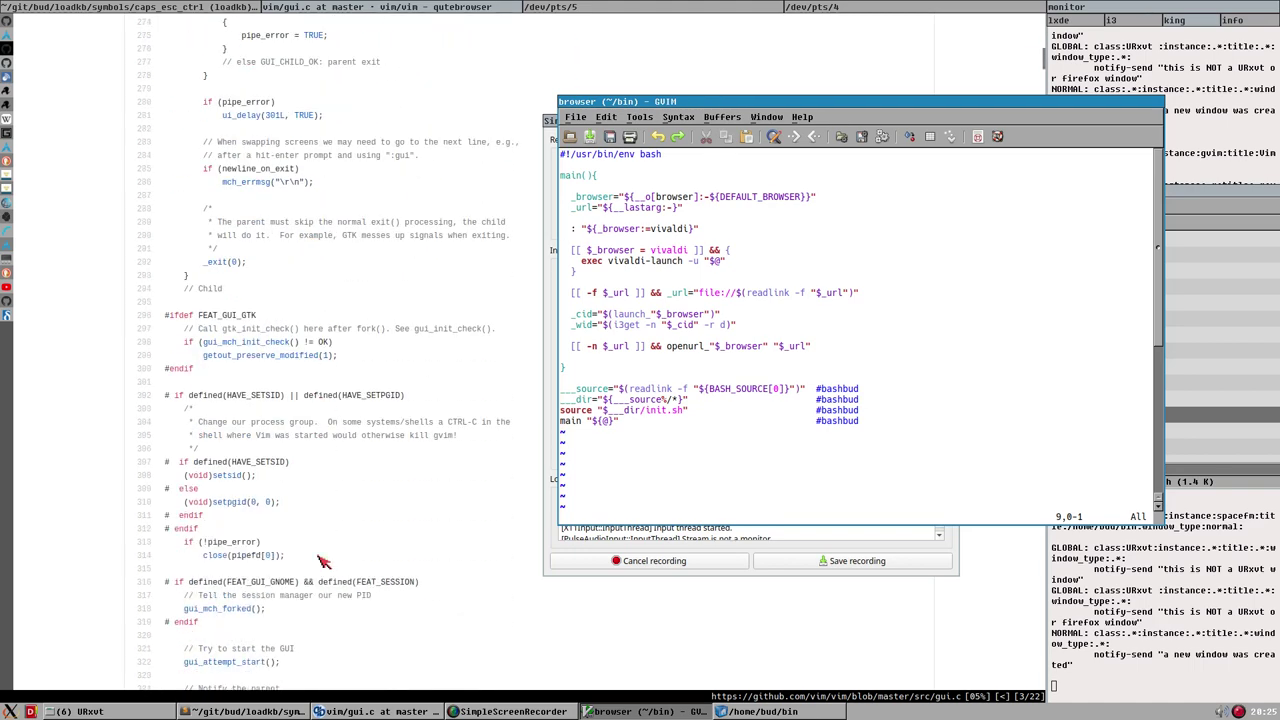
scroll(323, 553, down, 4)
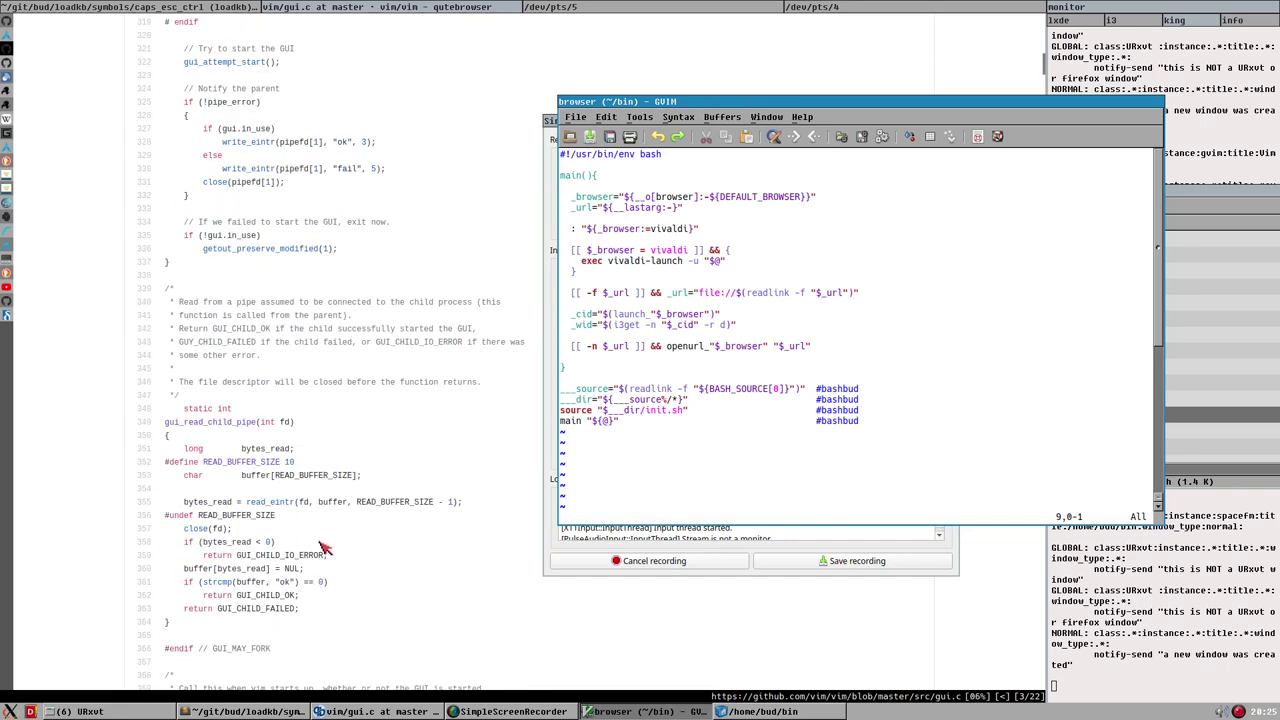
scroll(265, 450, down, 13)
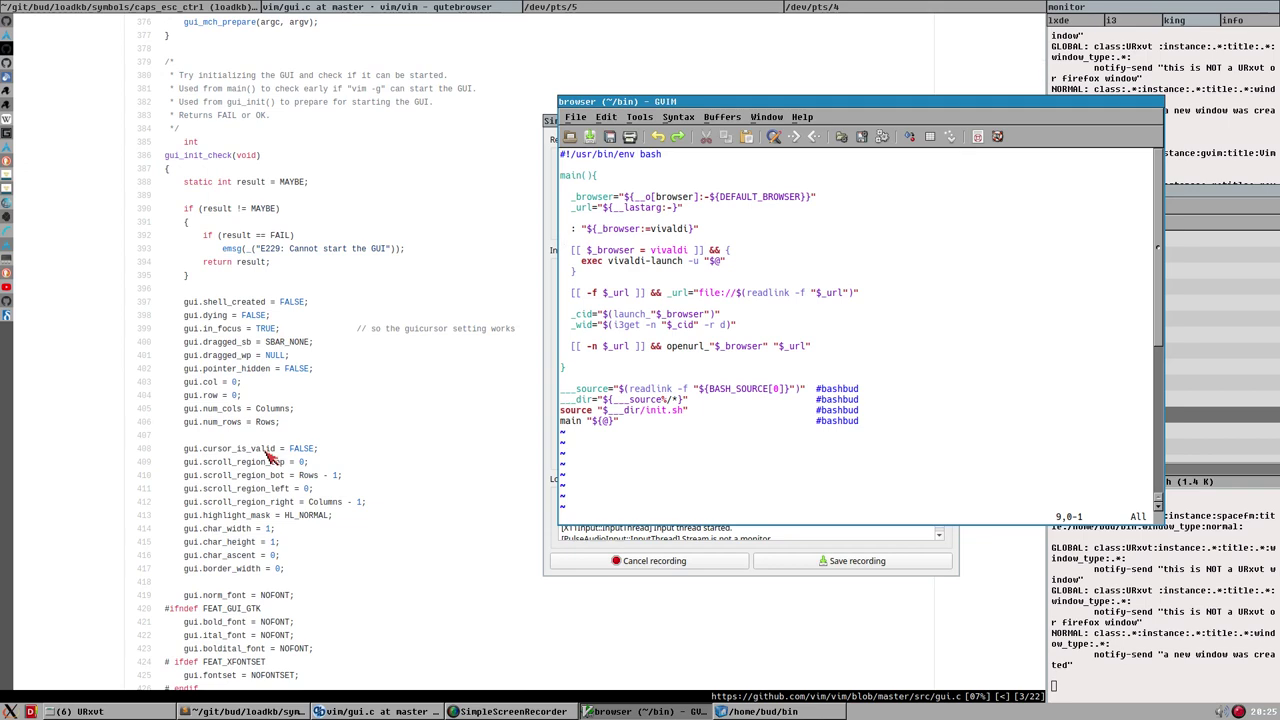
Open the Why Neovim is Better than Vim tab and move GVIM and the recorder aside.
click(10, 140)
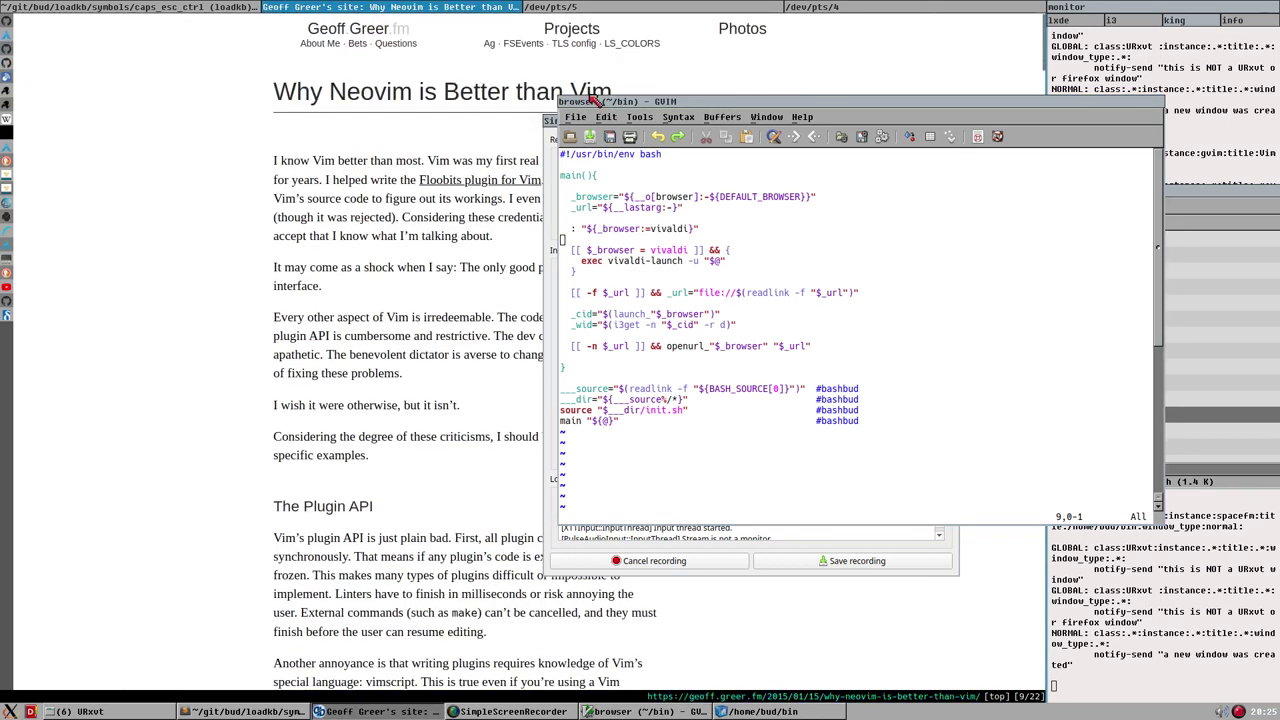
drag(595, 101, 293, 211)
click(1242, 711)
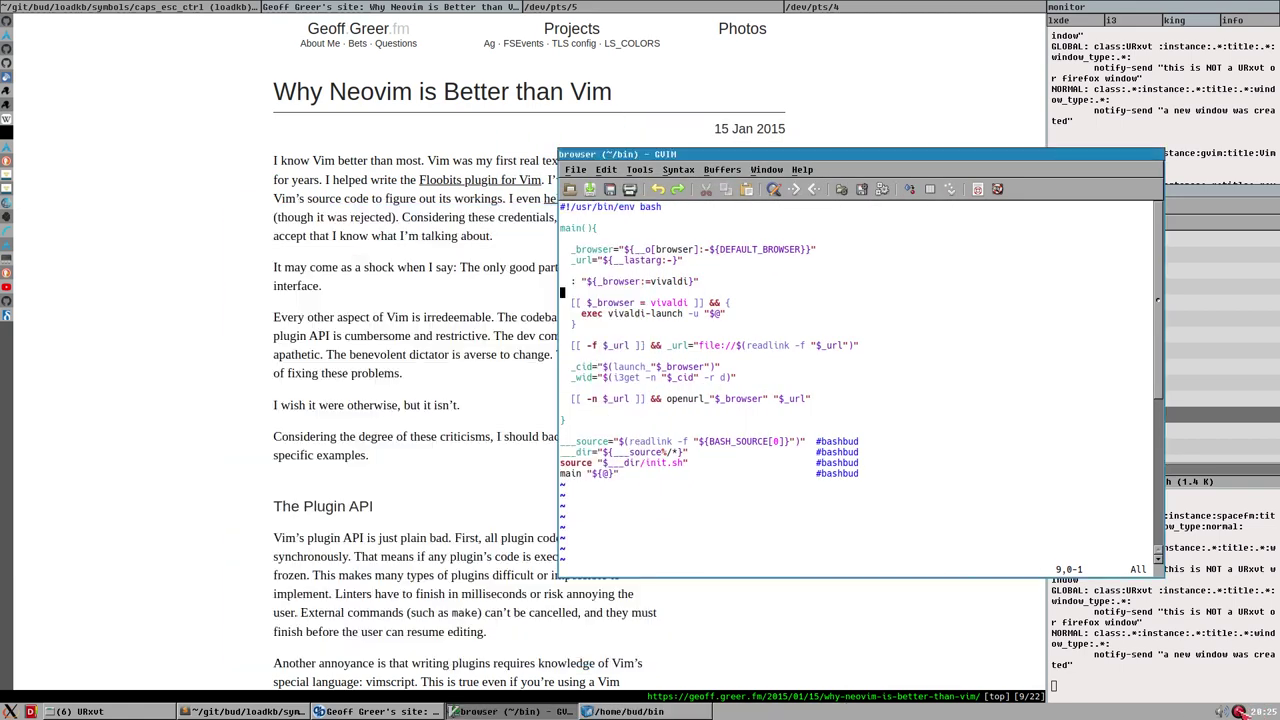
drag(618, 157, 760, 160)
Highlight the Codebase sentence calling Vim the worst C codebase.
scroll(432, 291, down, 5)
scroll(432, 291, down, 3)
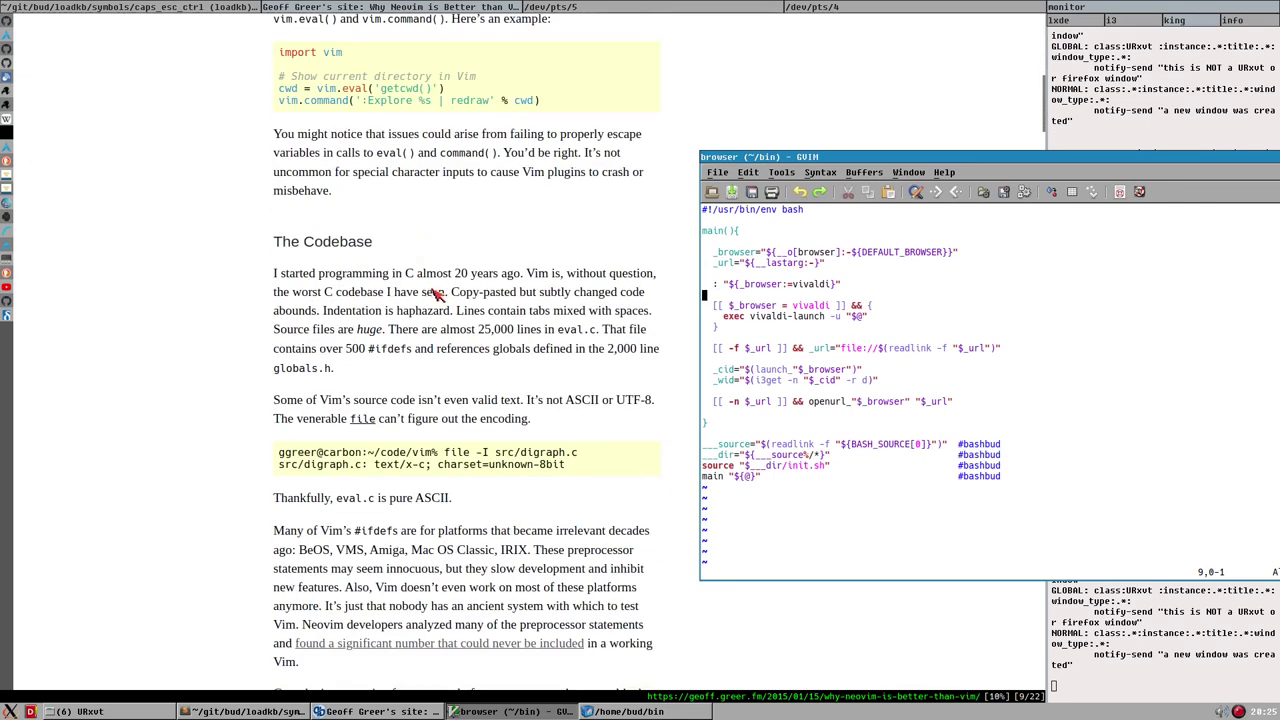
scroll(434, 320, up, 1)
drag(276, 353, 485, 357)
click(521, 366)
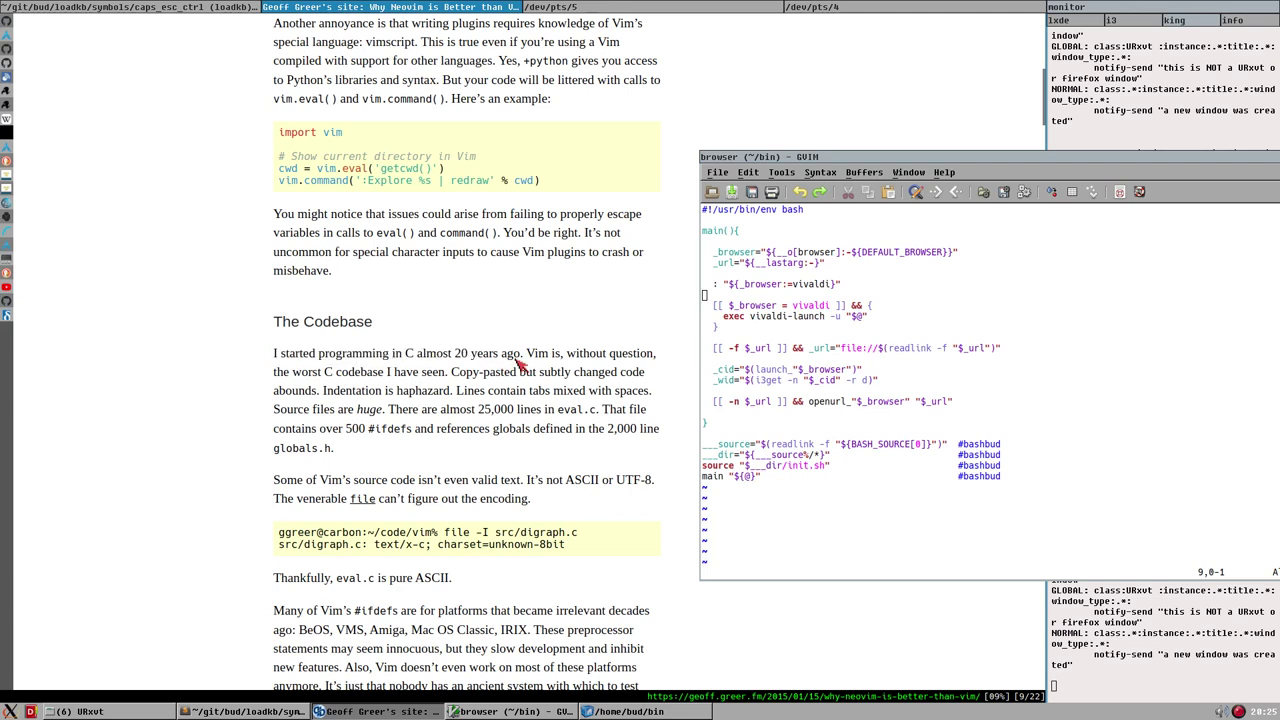
drag(527, 355, 458, 381)
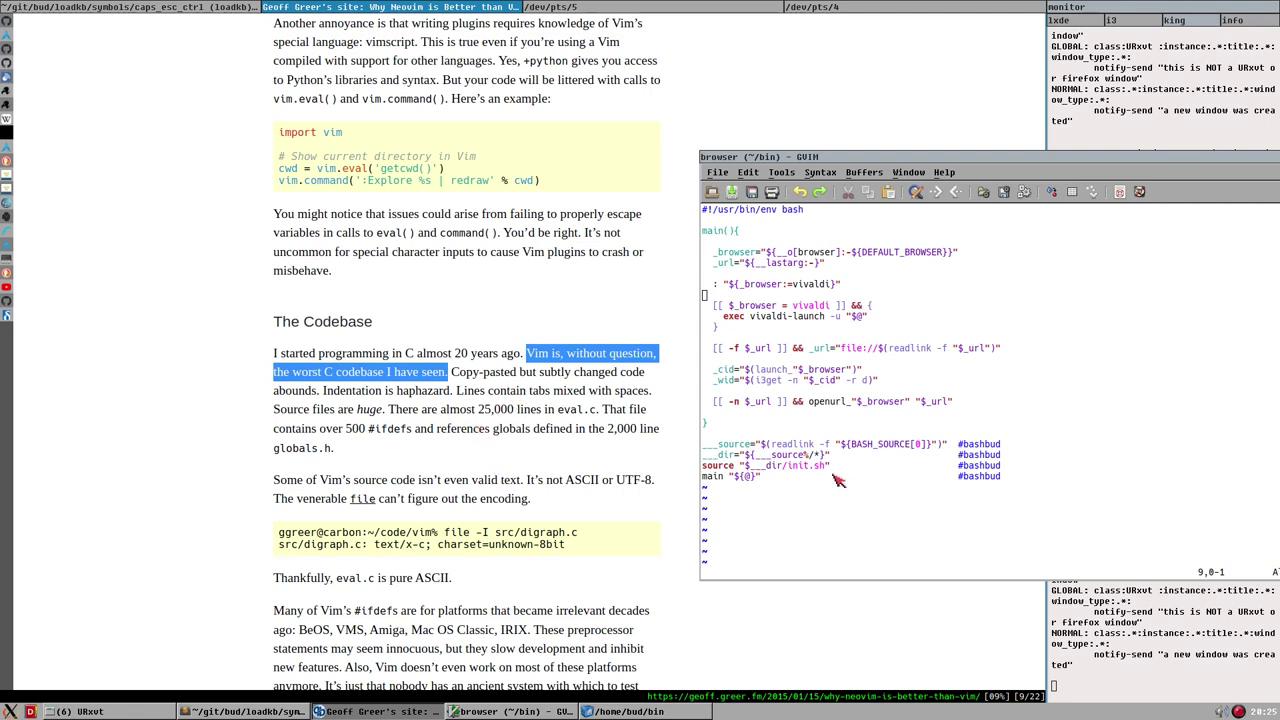
Highlight 'Copy-pasted but subtly changed code' and the tabs-mixed-with-spaces remark, then switch to Sublime Text.
scroll(572, 452, up, 3)
scroll(575, 430, down, 3)
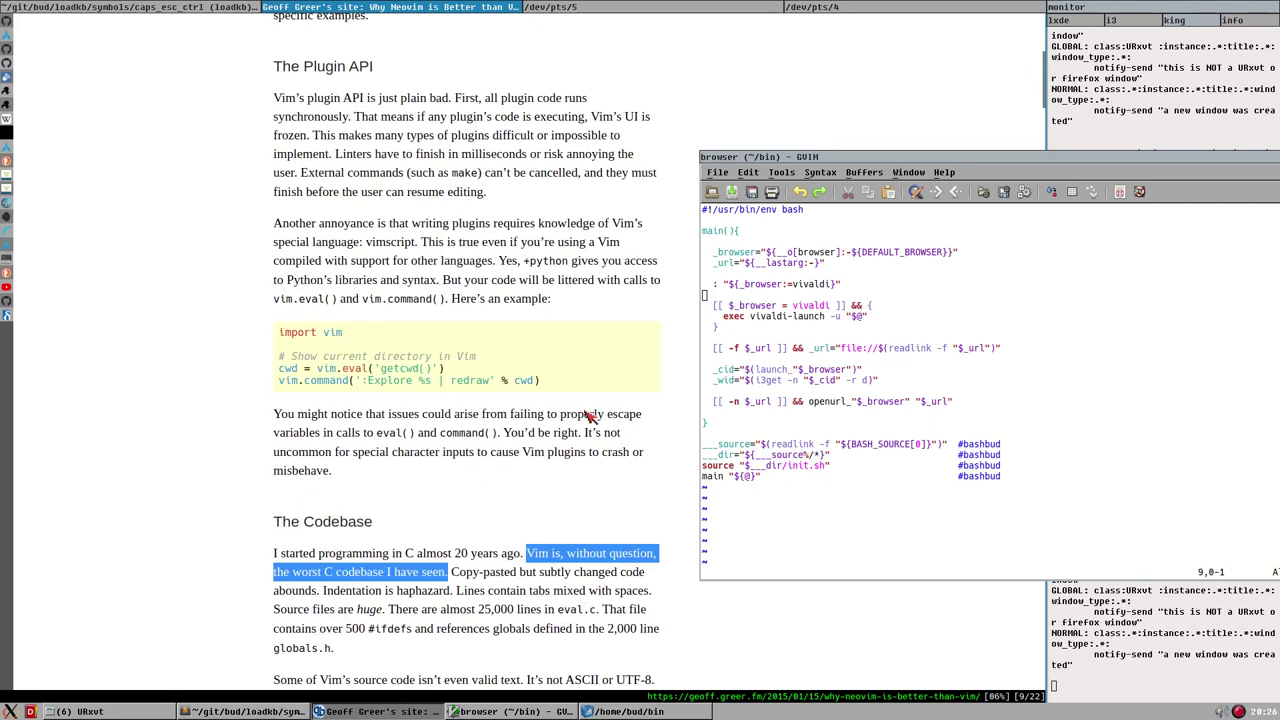
scroll(540, 415, down, 1)
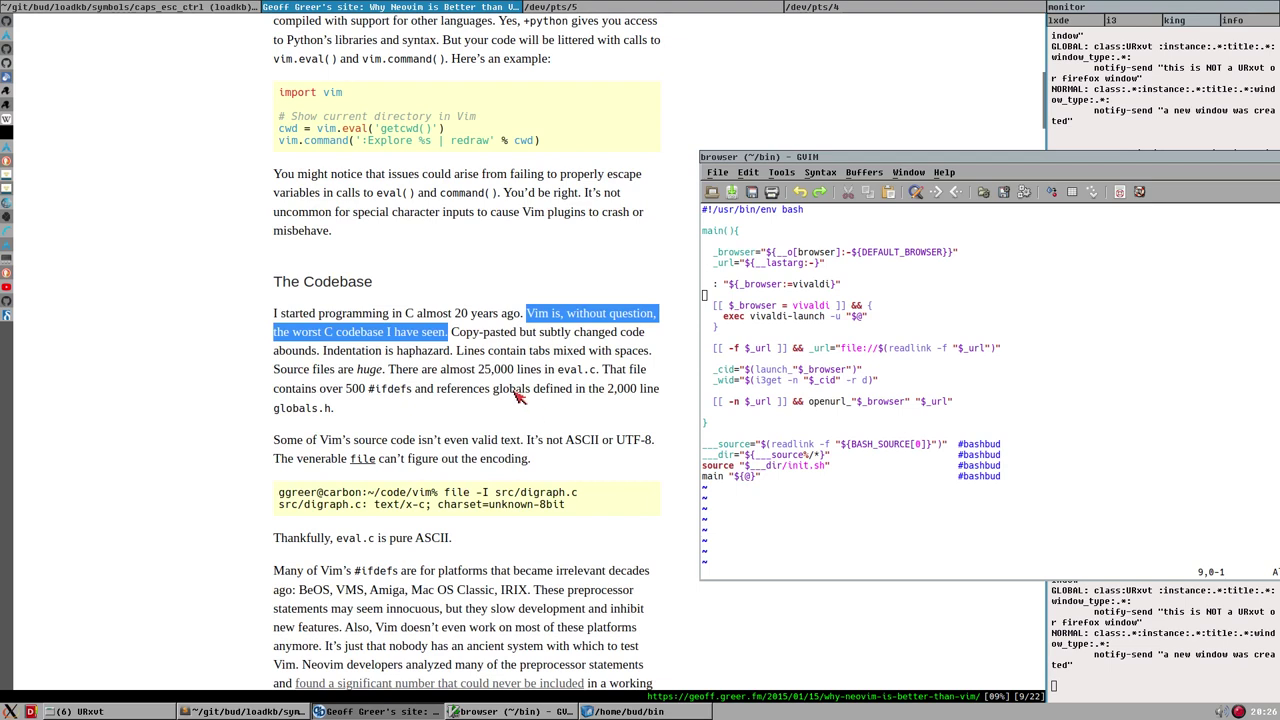
scroll(517, 393, down, 1)
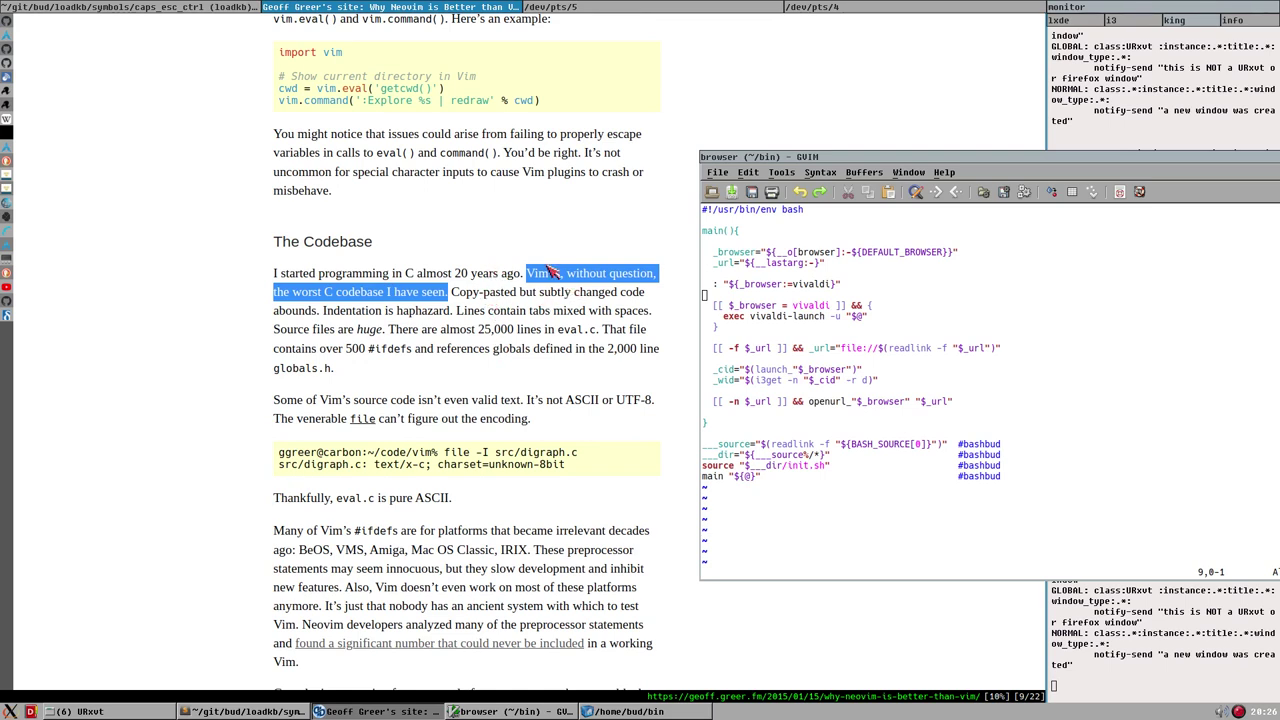
click(469, 299)
drag(452, 292, 646, 292)
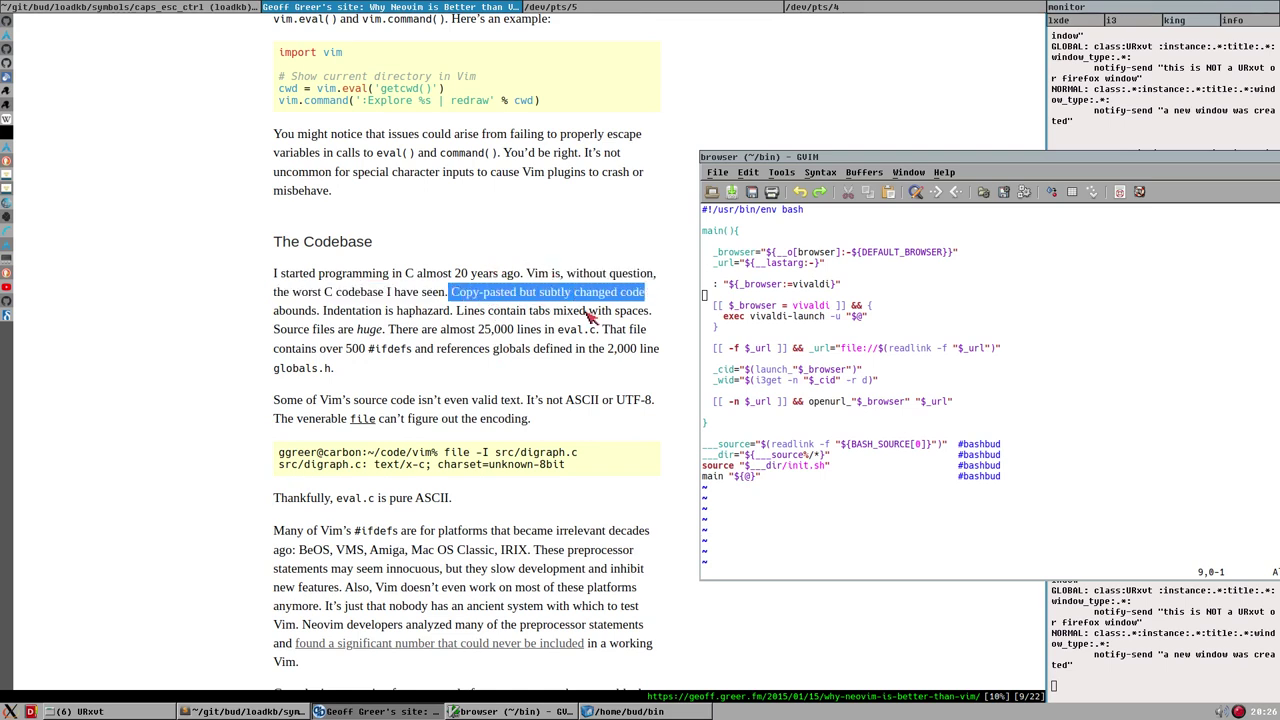
drag(524, 314, 648, 314)
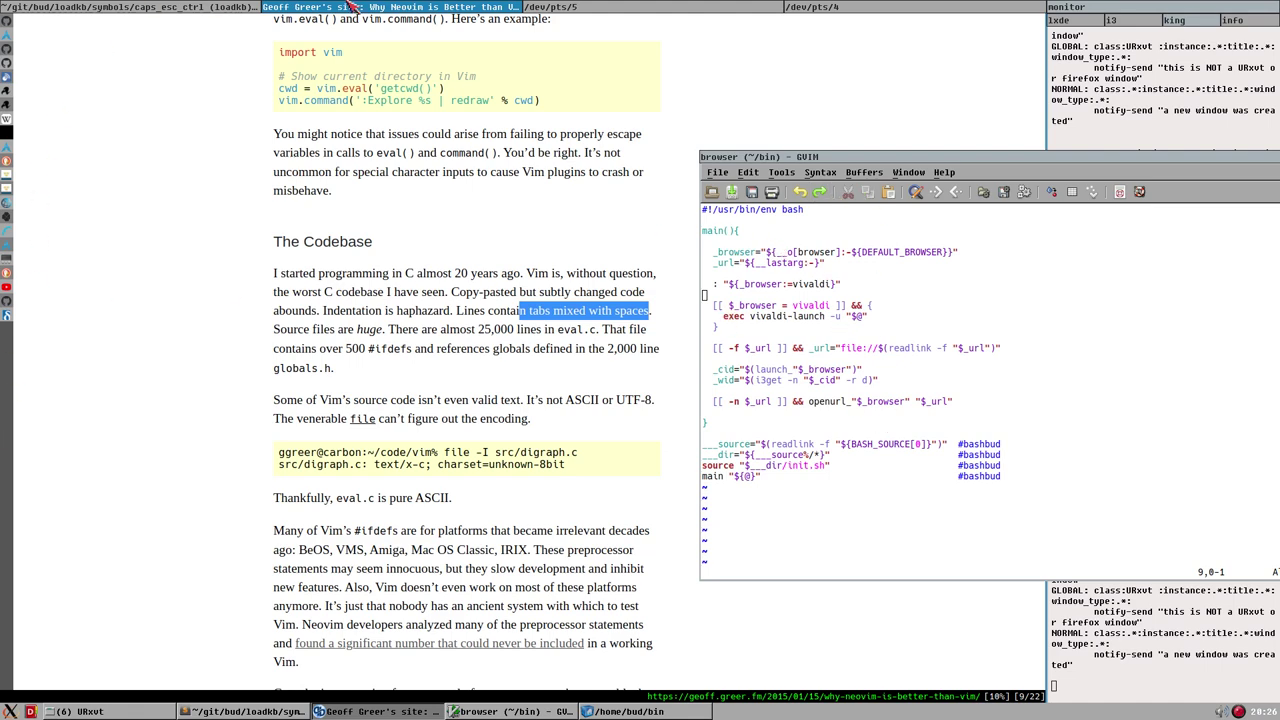
click(174, 7)
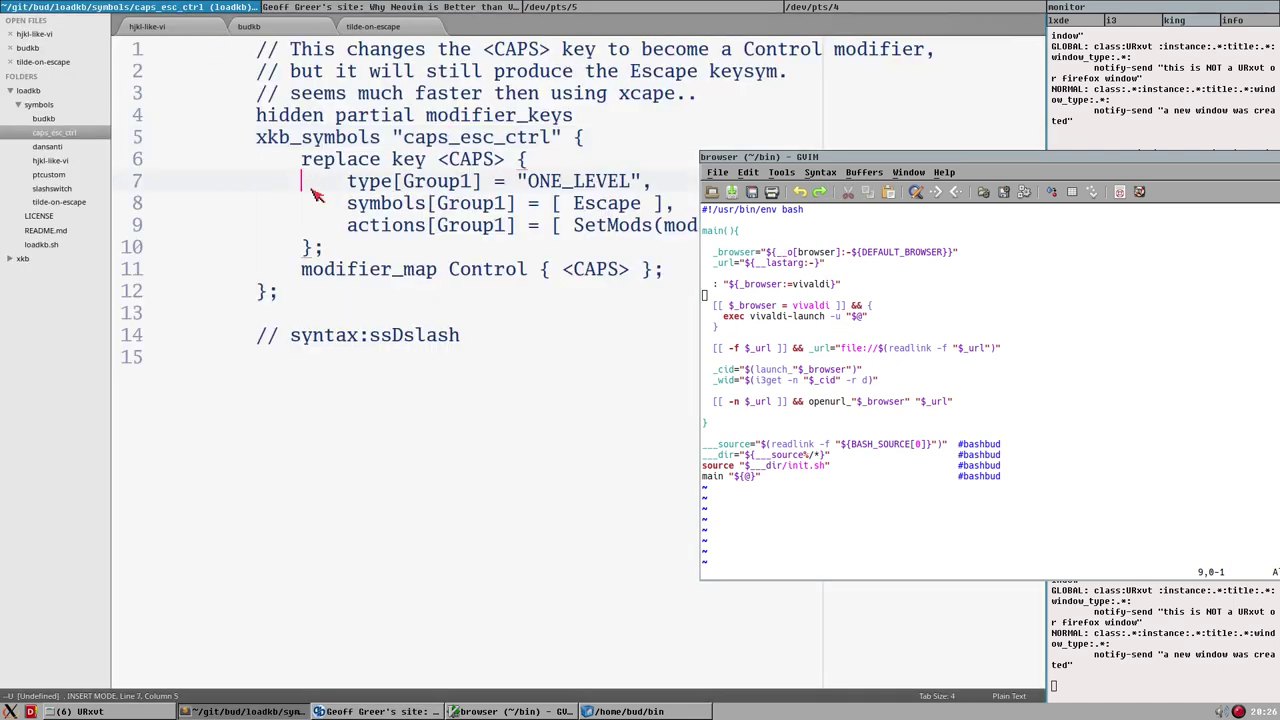
Switch to the gvim project, expand src, and open clipboard.c, channel.c and crypt.c.
key(super+d)
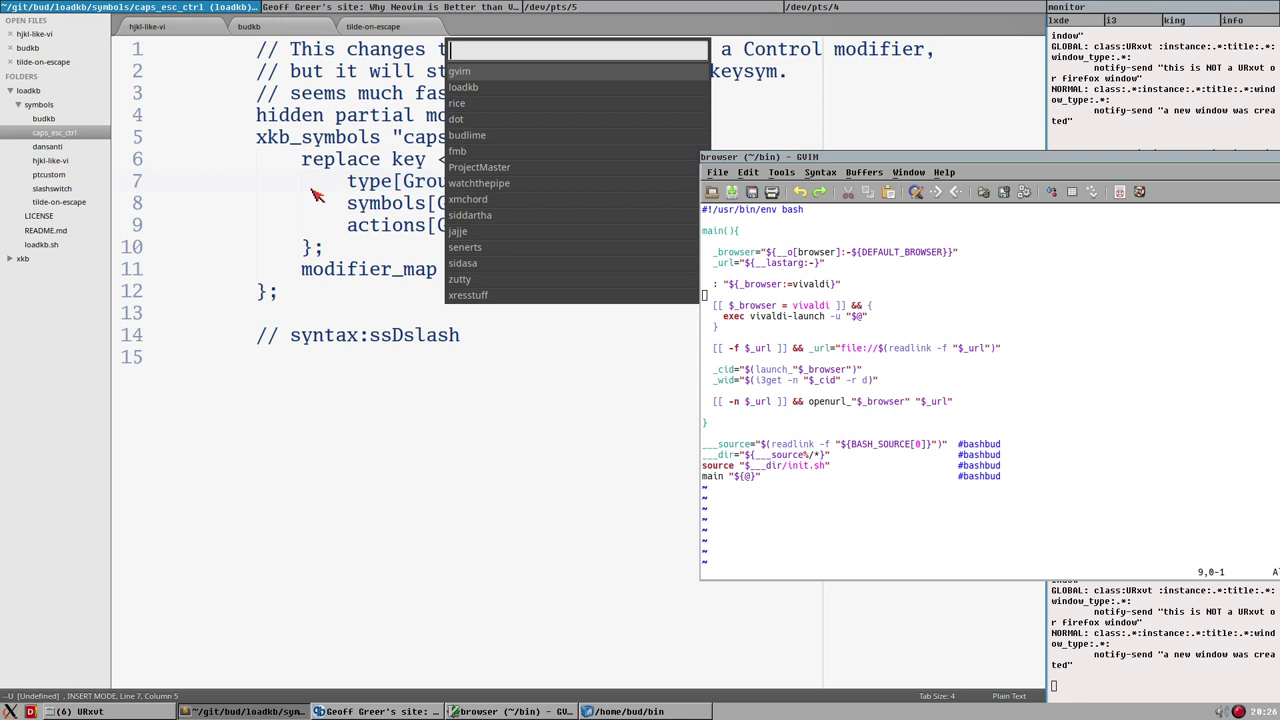
key(Return)
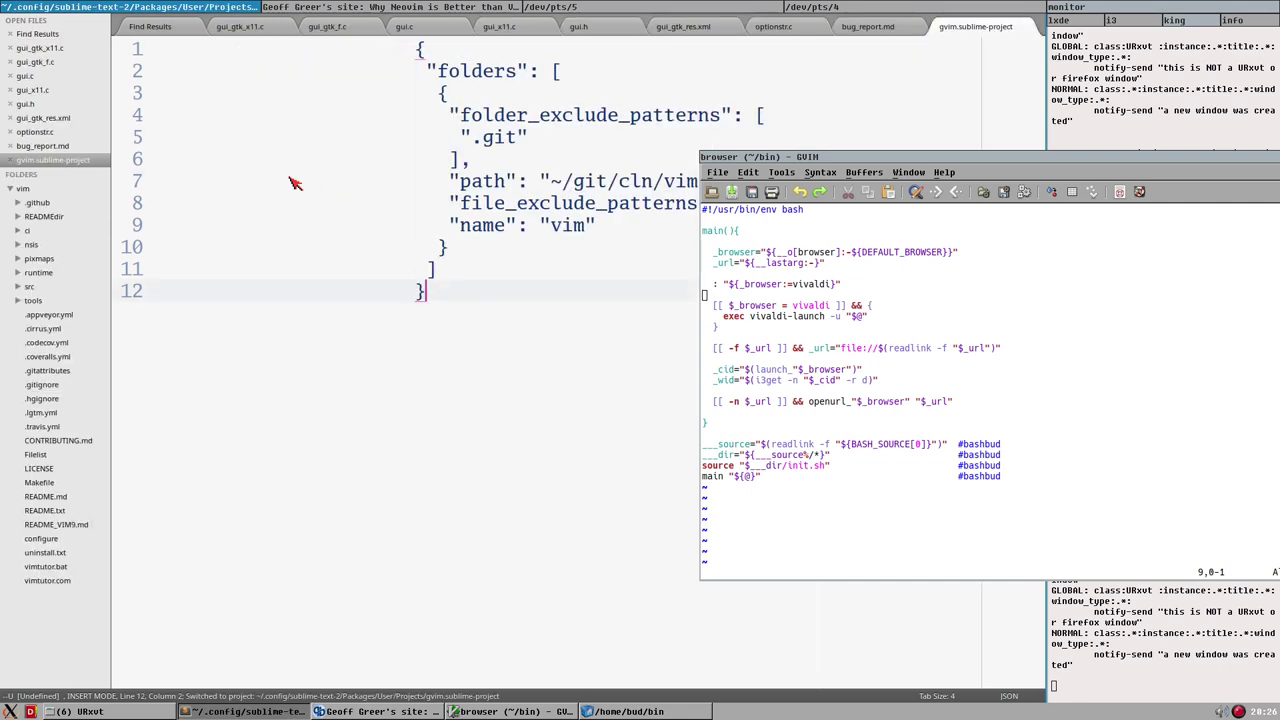
click(37, 289)
scroll(47, 527, down, 10)
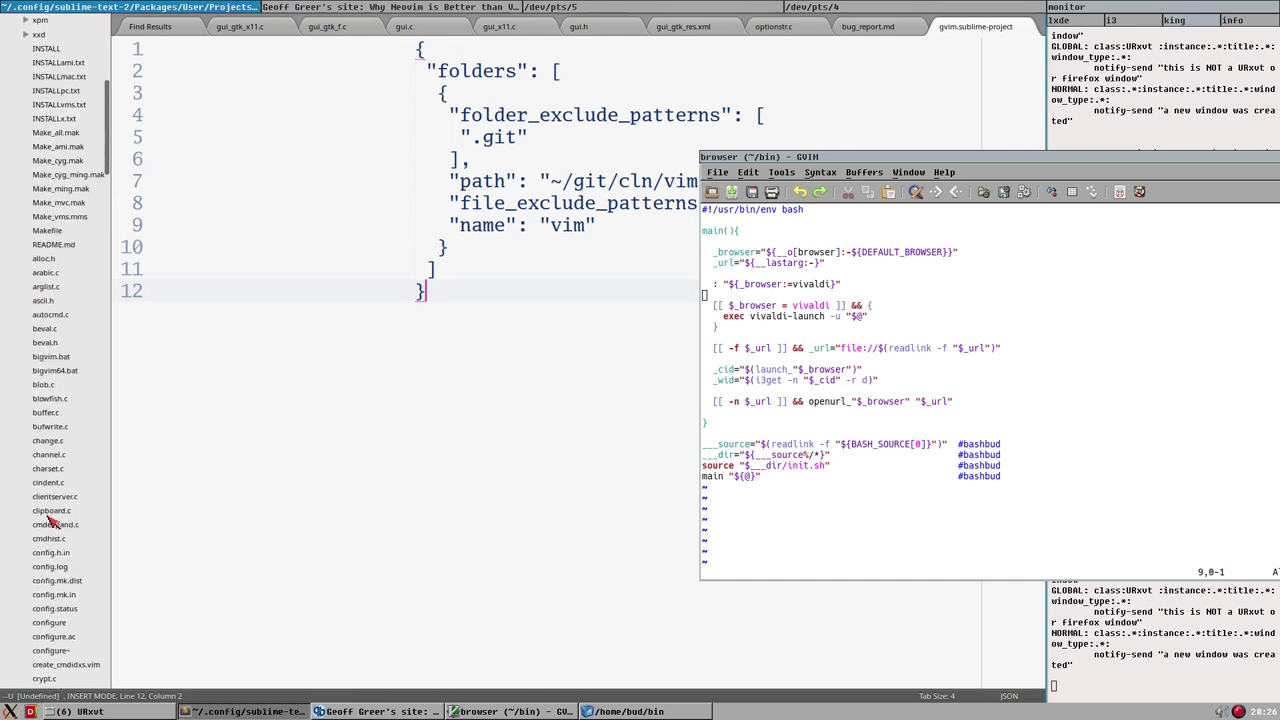
click(50, 511)
click(58, 456)
scroll(55, 460, down, 5)
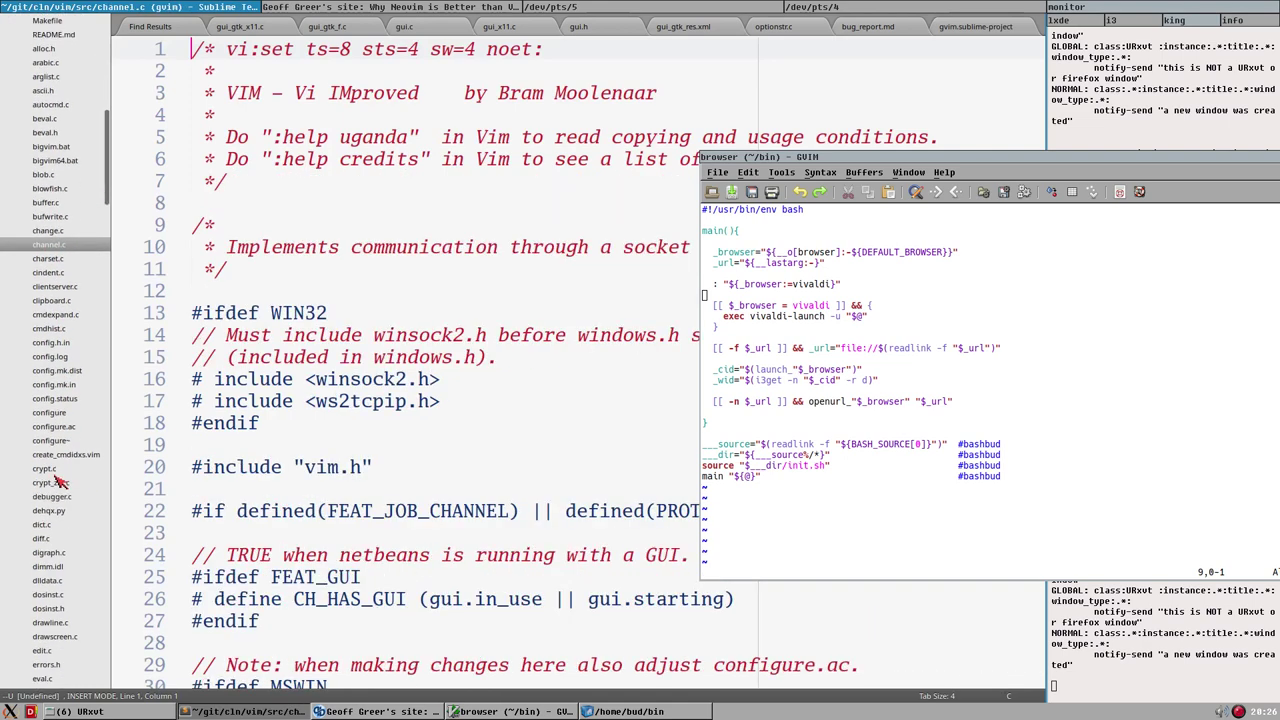
click(45, 472)
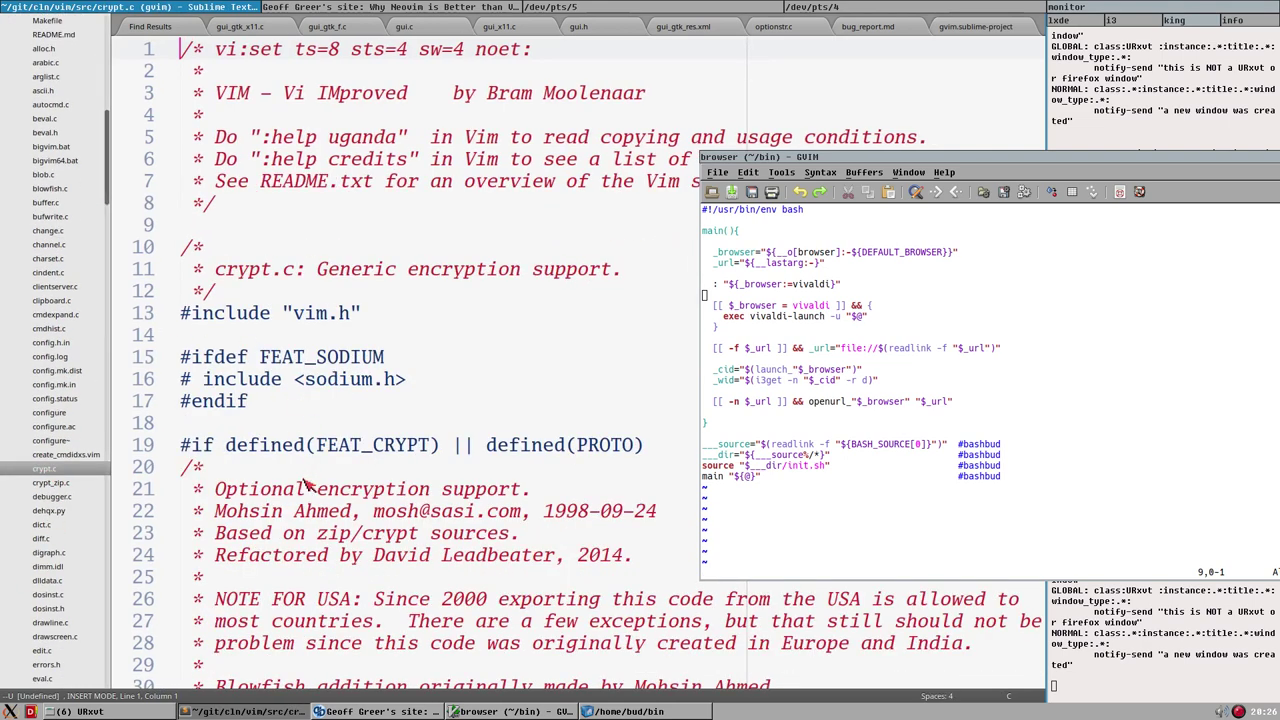
Scroll down the src file list and open gui.c.
scroll(88, 515, down, 4)
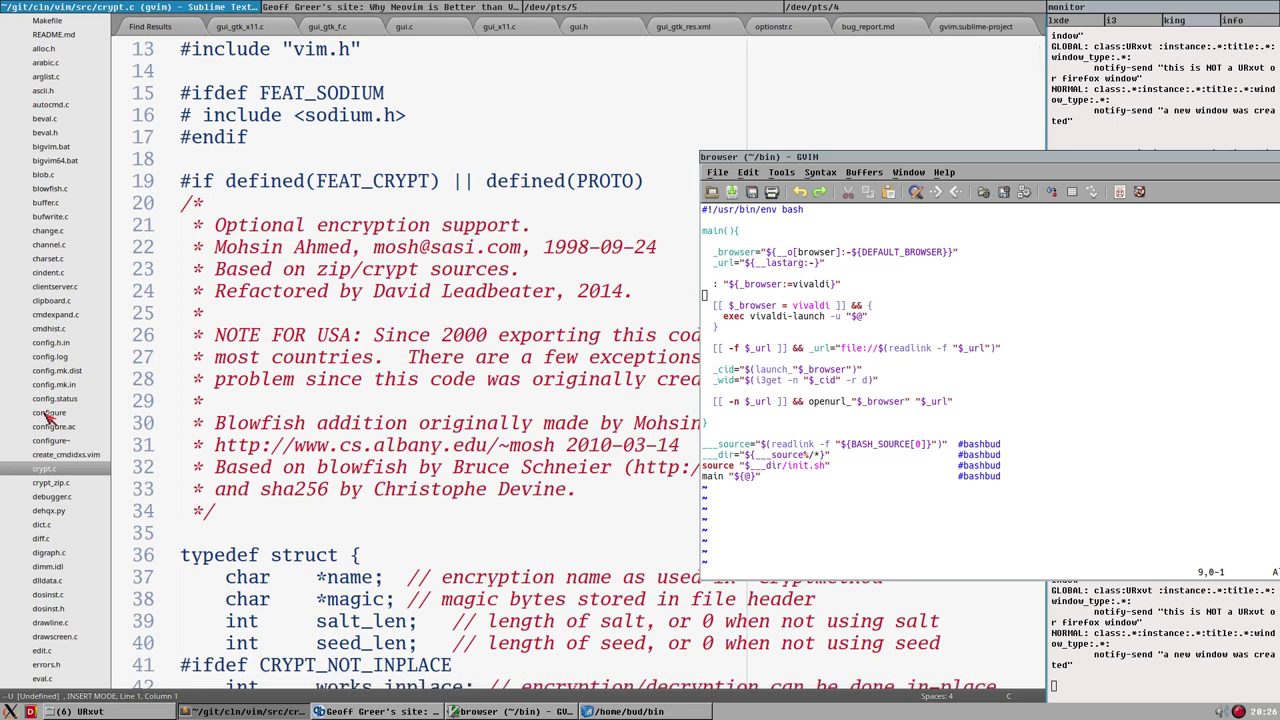
scroll(45, 480, down, 2)
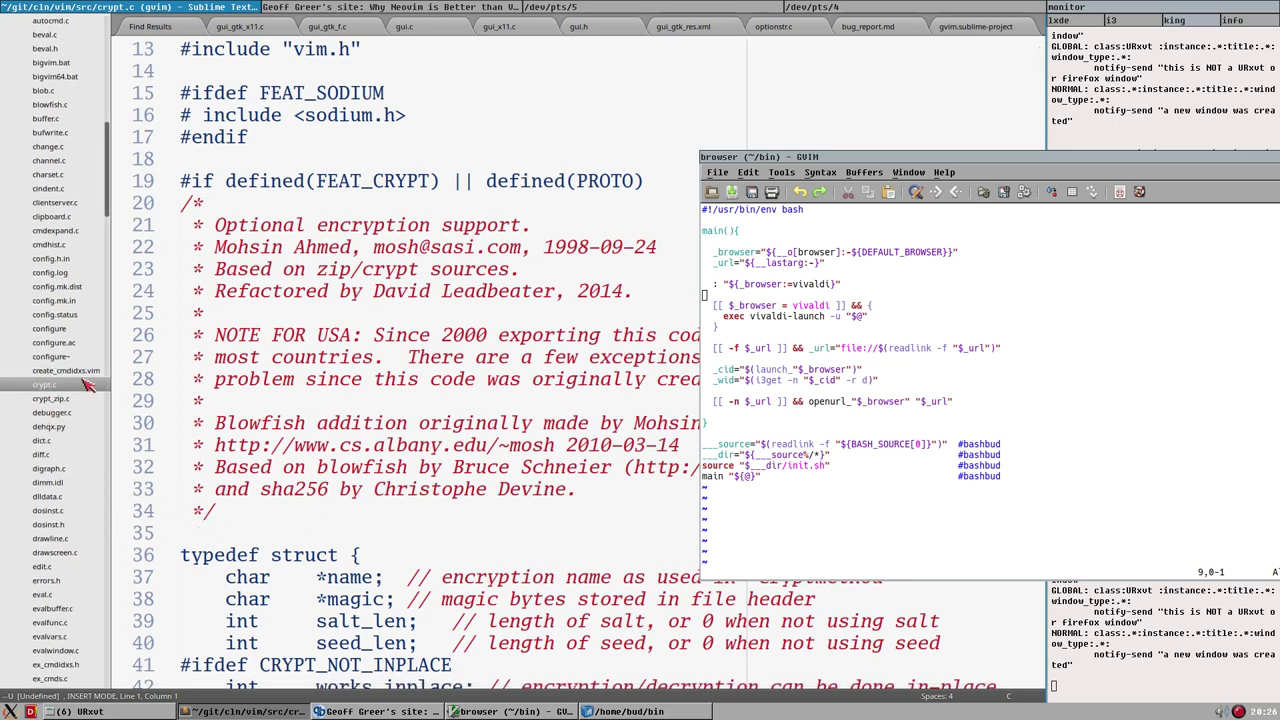
scroll(62, 447, up, 12)
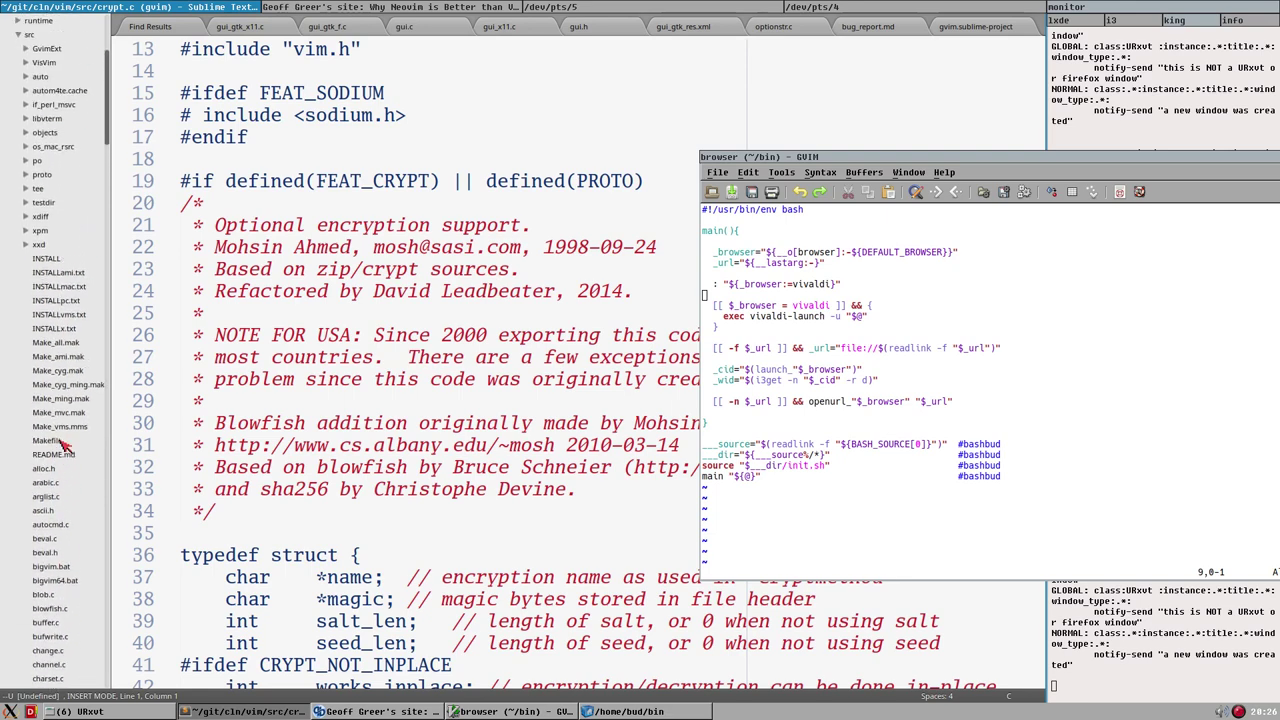
scroll(62, 447, down, 12)
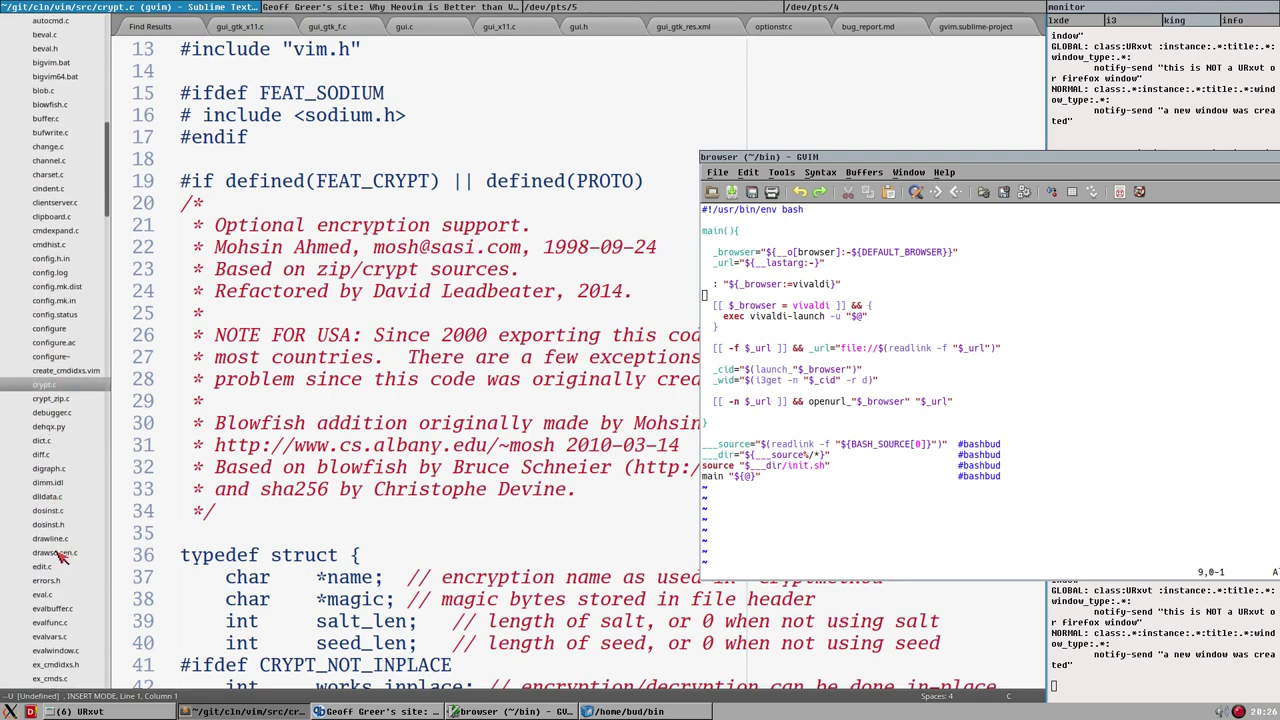
scroll(58, 557, down, 3)
scroll(68, 598, down, 3)
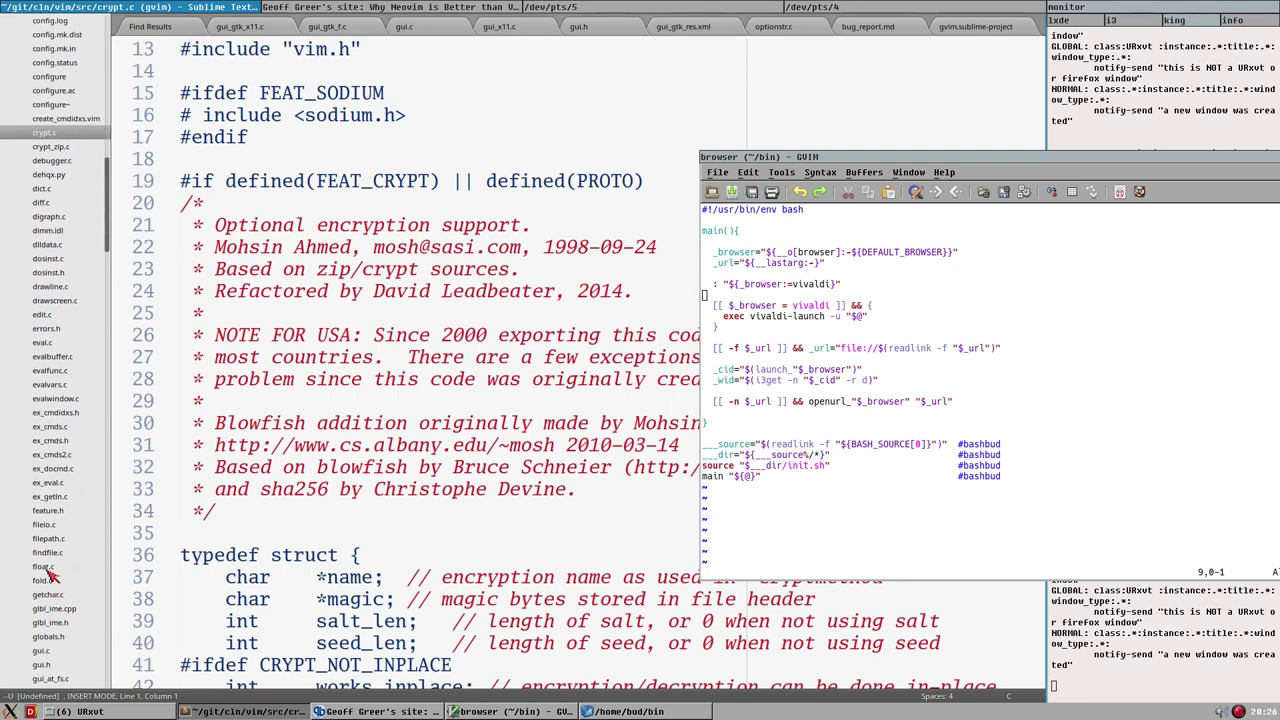
click(42, 652)
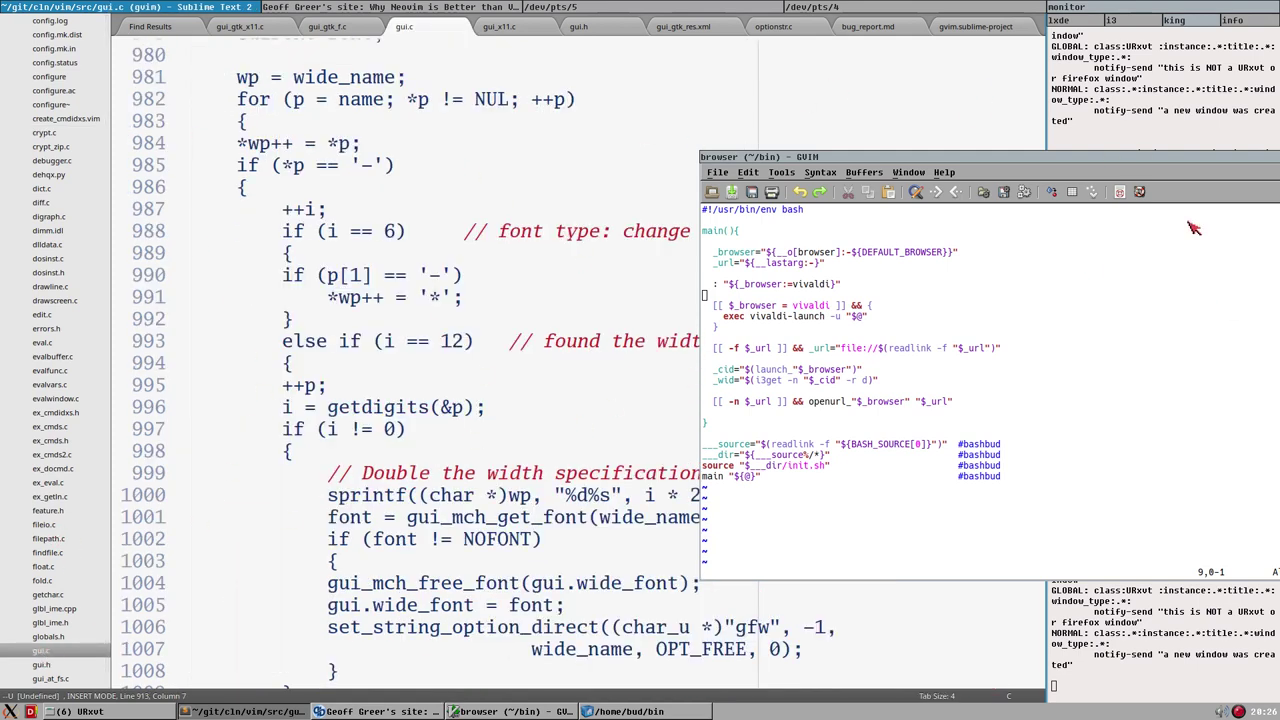
Scroll through gui.c and select its #ifdef FEAT_GUI_GTK line.
scroll(510, 344, down, 6)
scroll(300, 220, up, 4)
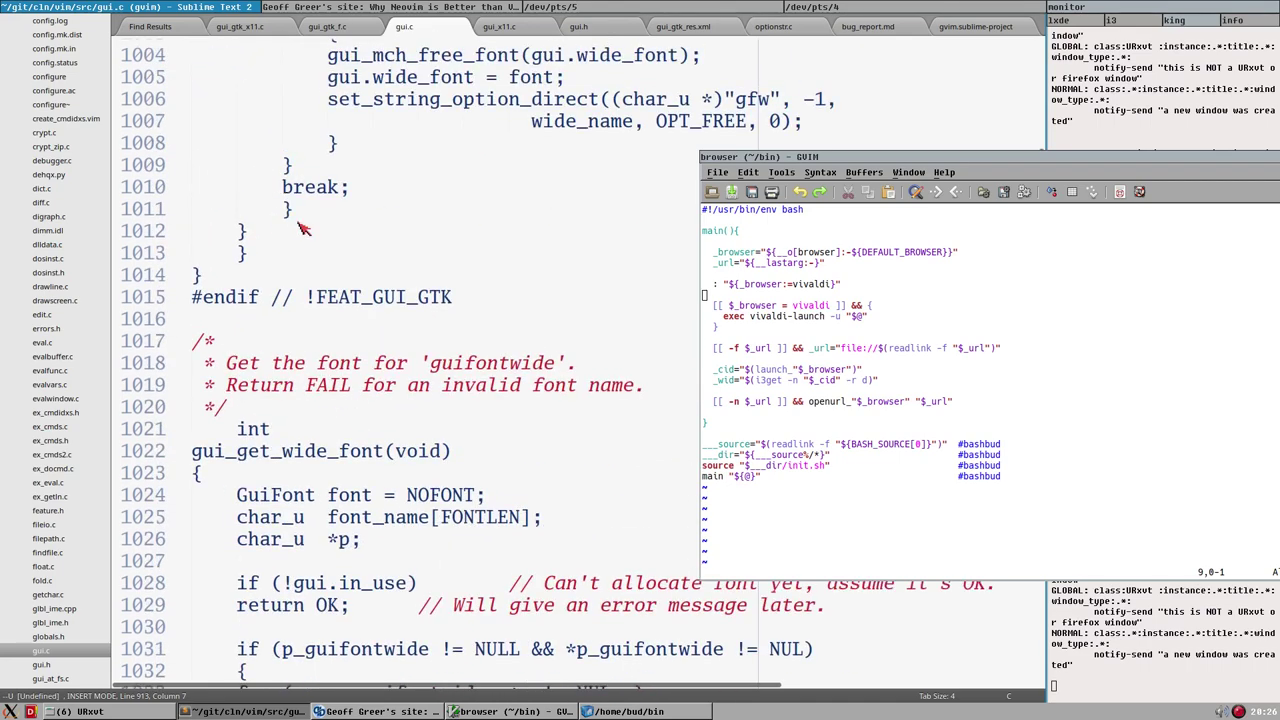
scroll(238, 384, down, 8)
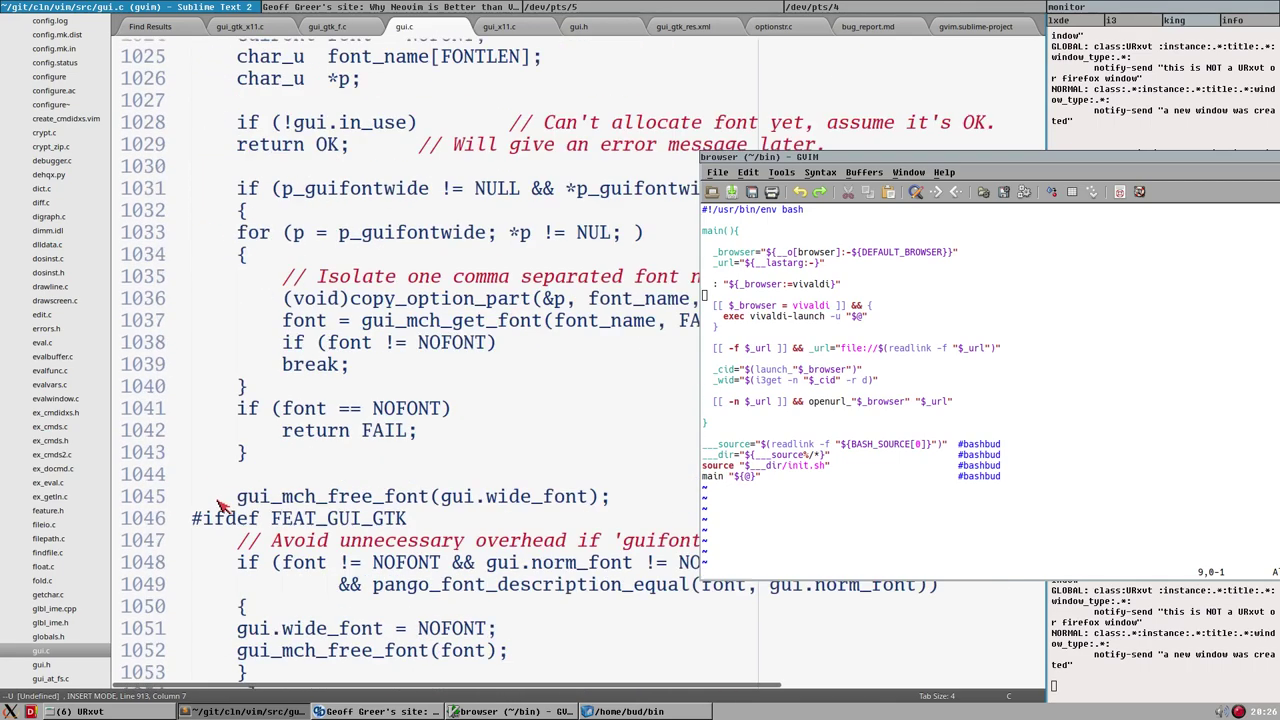
drag(287, 455, 420, 452)
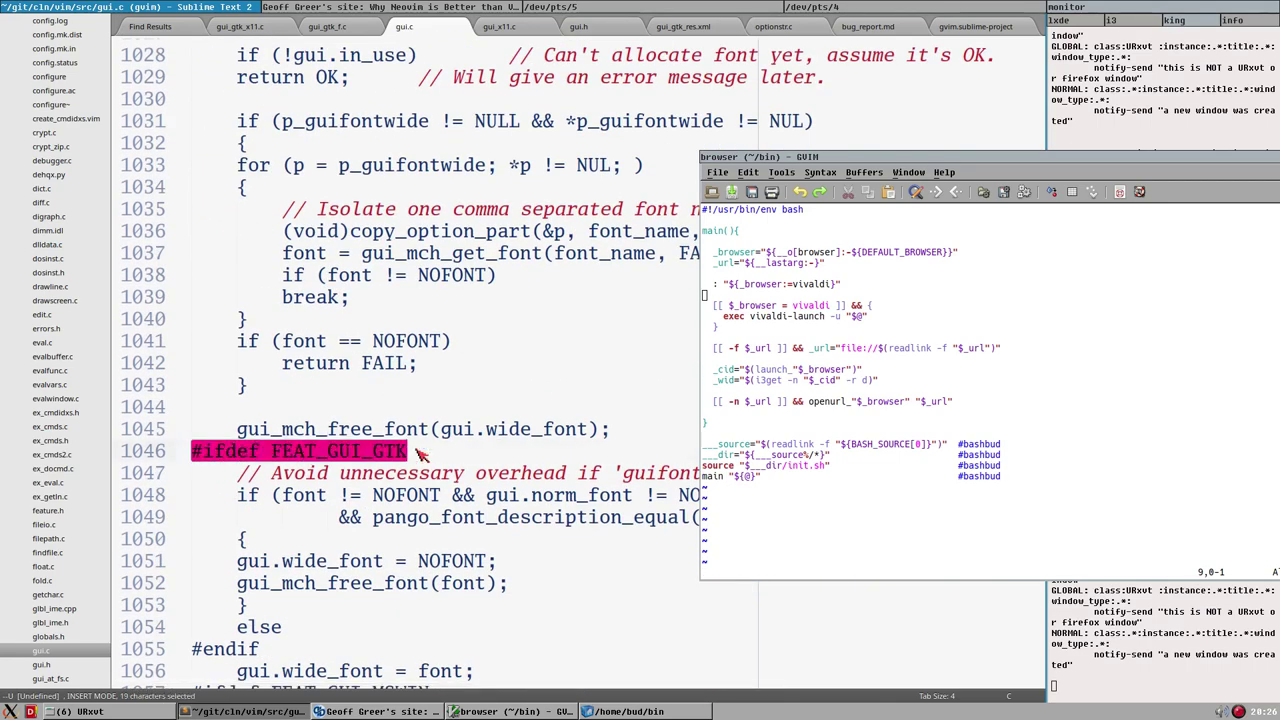
scroll(420, 452, down, 5)
scroll(350, 245, down, 2)
scroll(170, 232, up, 1)
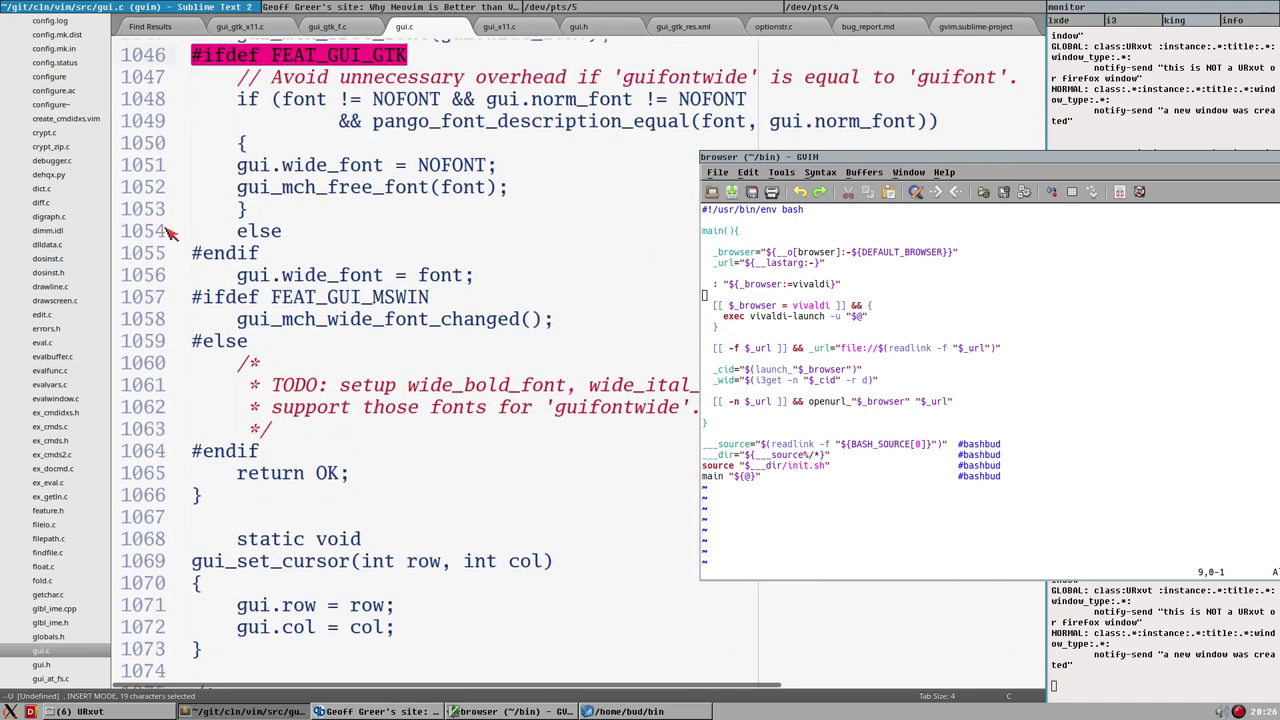
scroll(50, 590, down, 2)
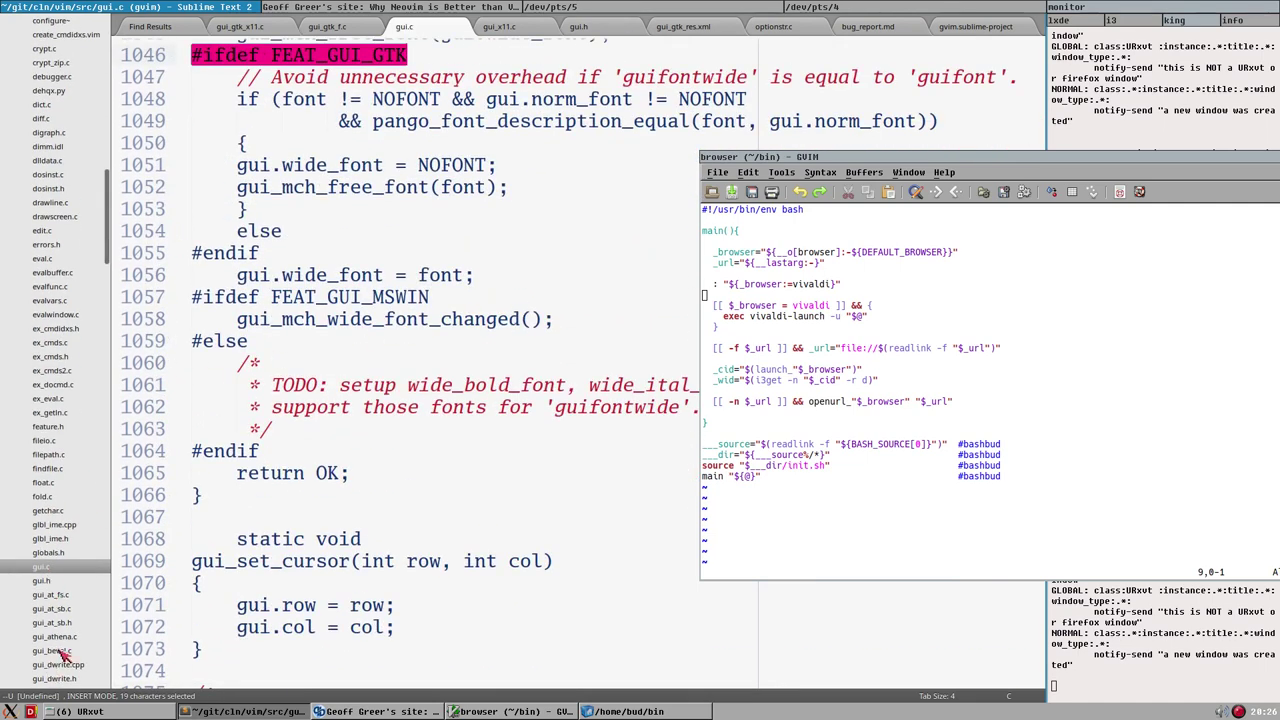
scroll(56, 655, down, 2)
Open gui_gtk.c and scroll through its GTK stock icon code.
click(55, 611)
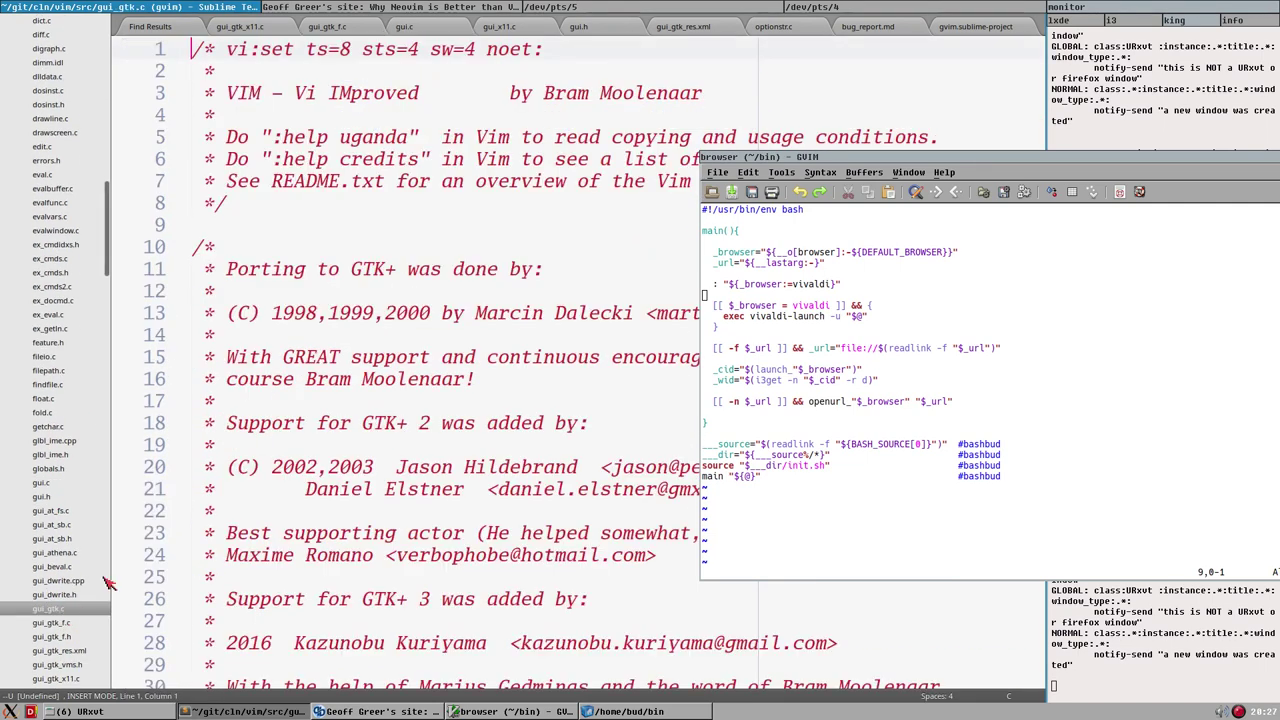
scroll(530, 445, down, 7)
scroll(530, 445, down, 17)
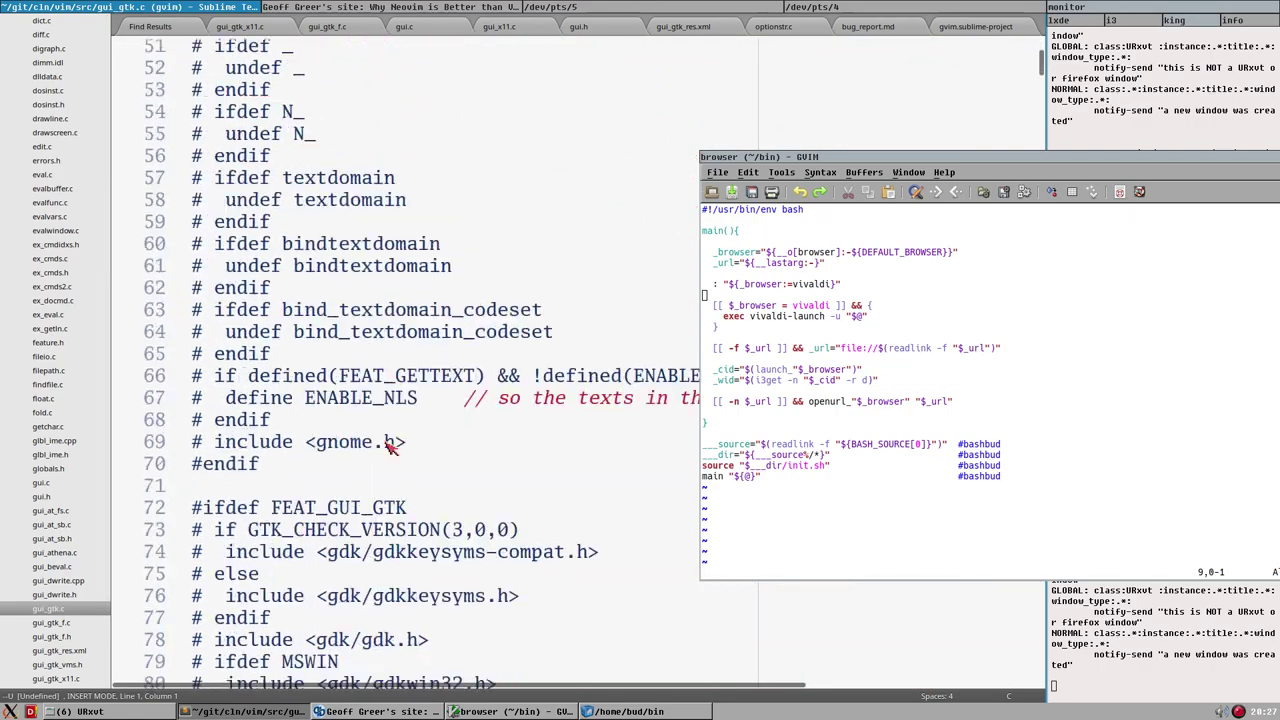
scroll(322, 363, down, 20)
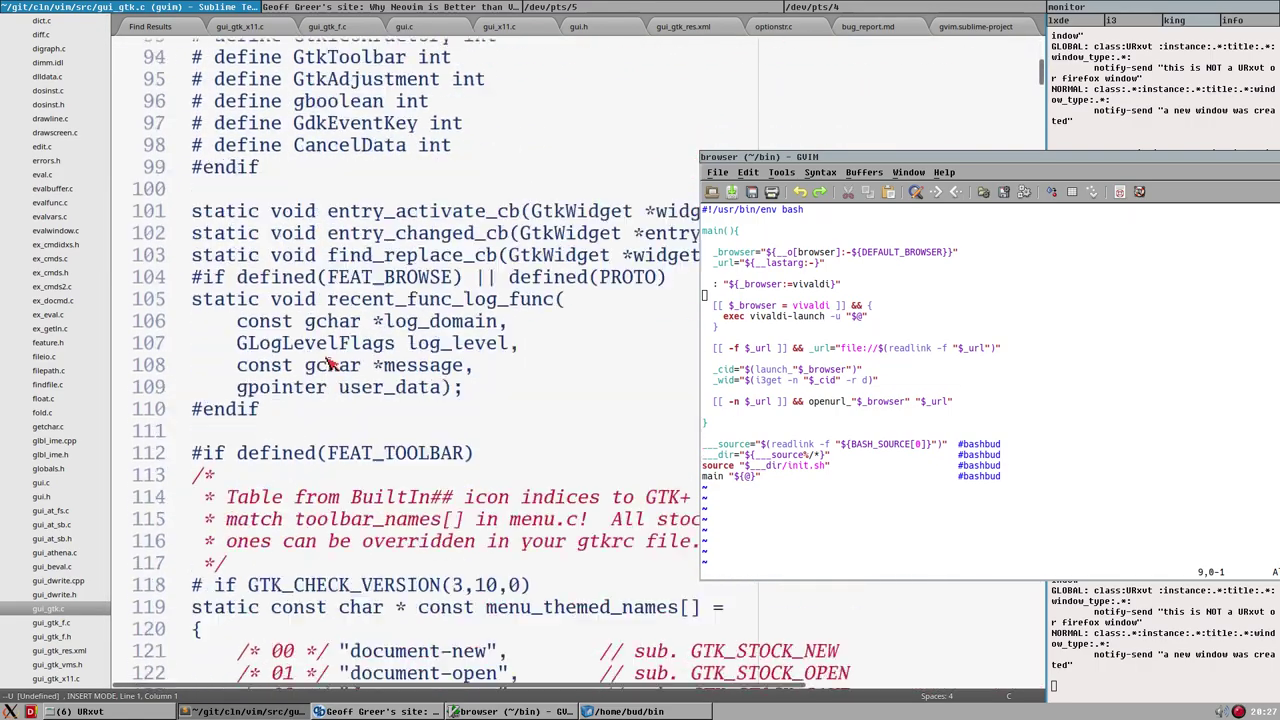
scroll(335, 363, down, 19)
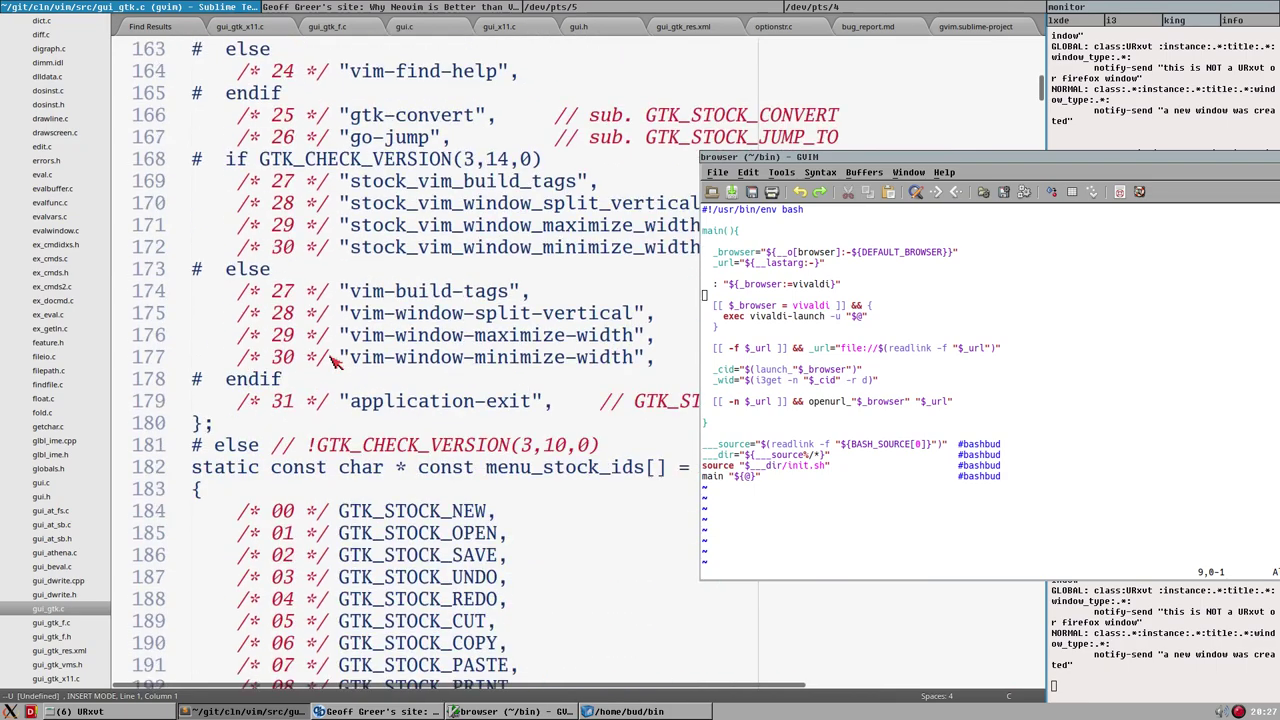
scroll(333, 362, down, 19)
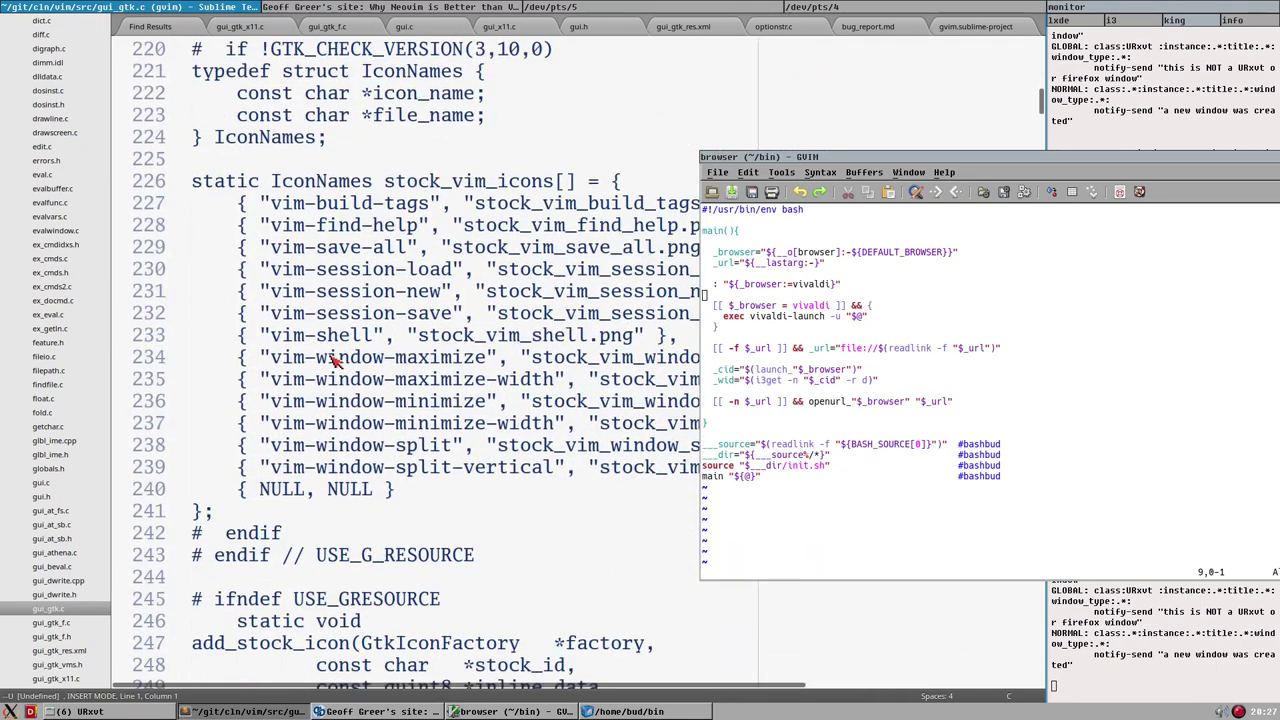
scroll(330, 385, down, 18)
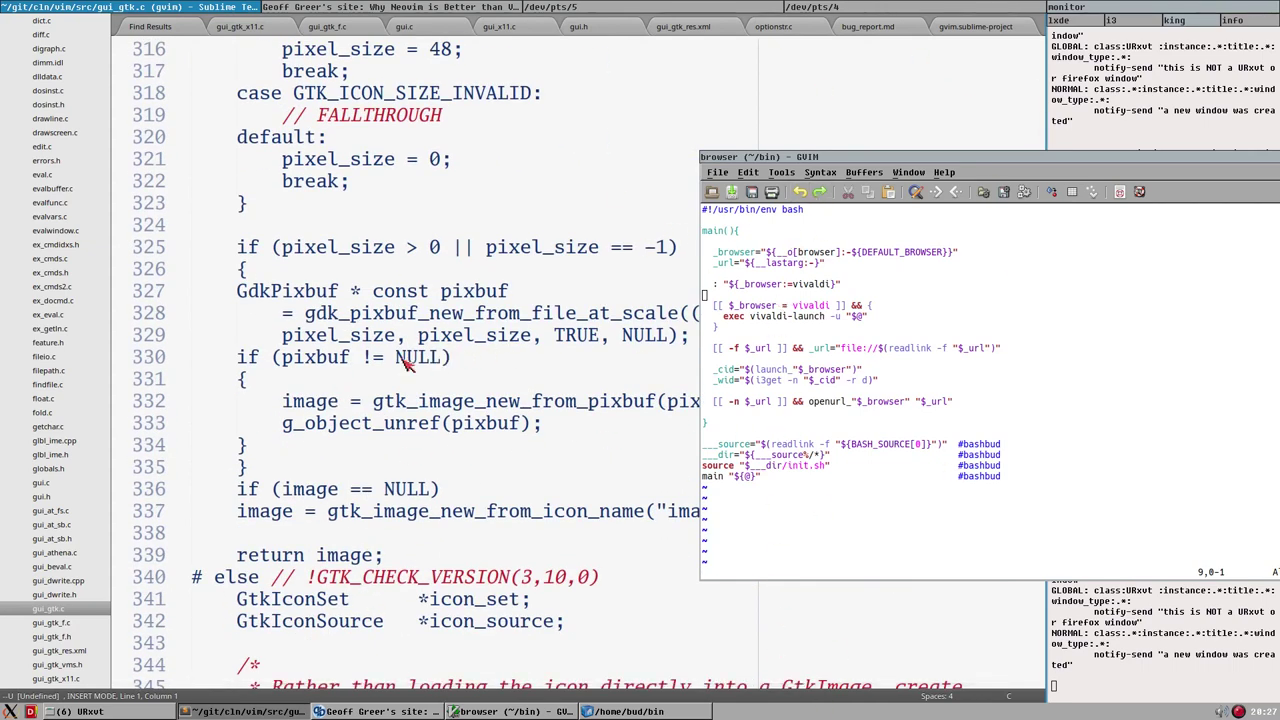
scroll(72, 212, up, 10)
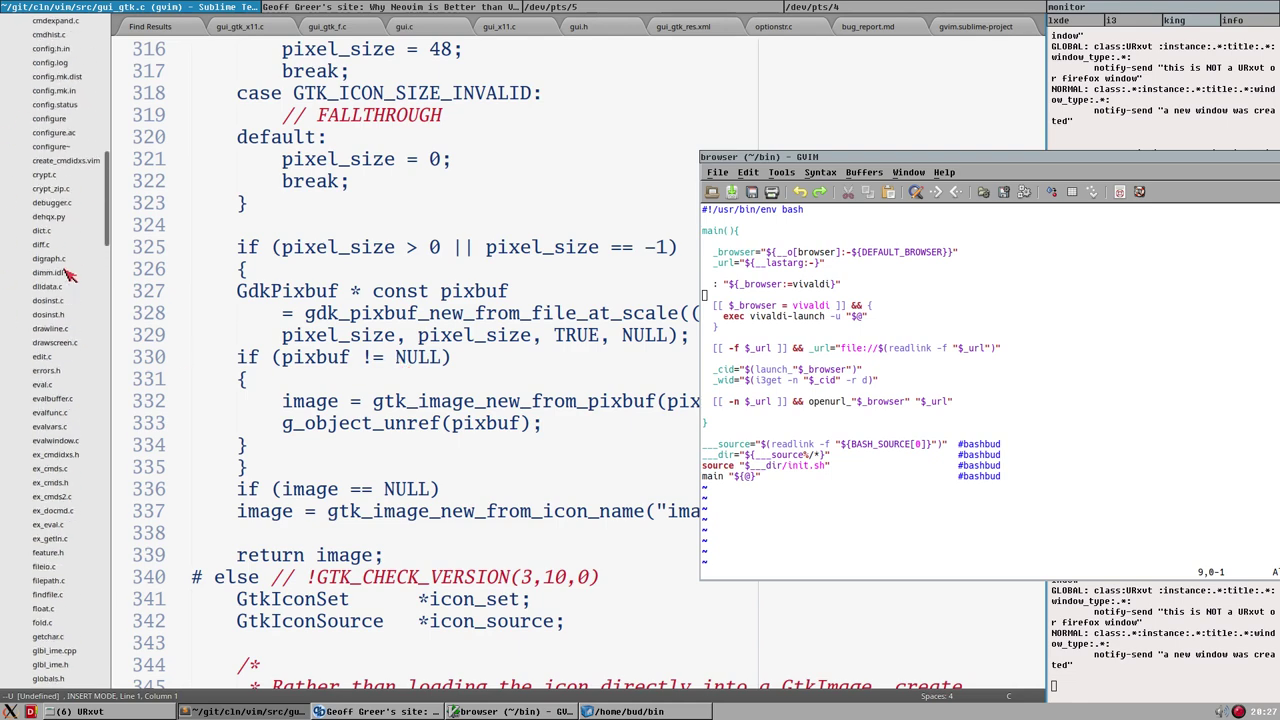
scroll(72, 302, up, 10)
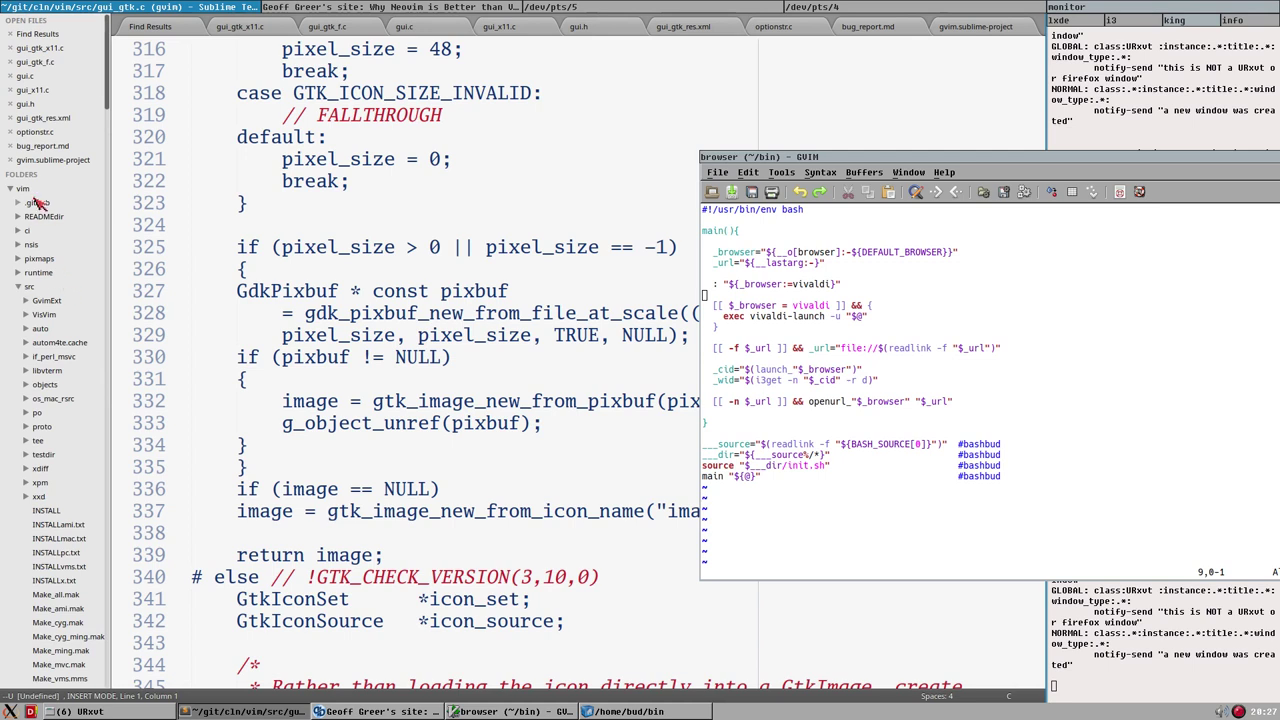
Collapse the vim folder's subfolders in the sidebar and return to gui_gtk.c's opening comment.
click(31, 192)
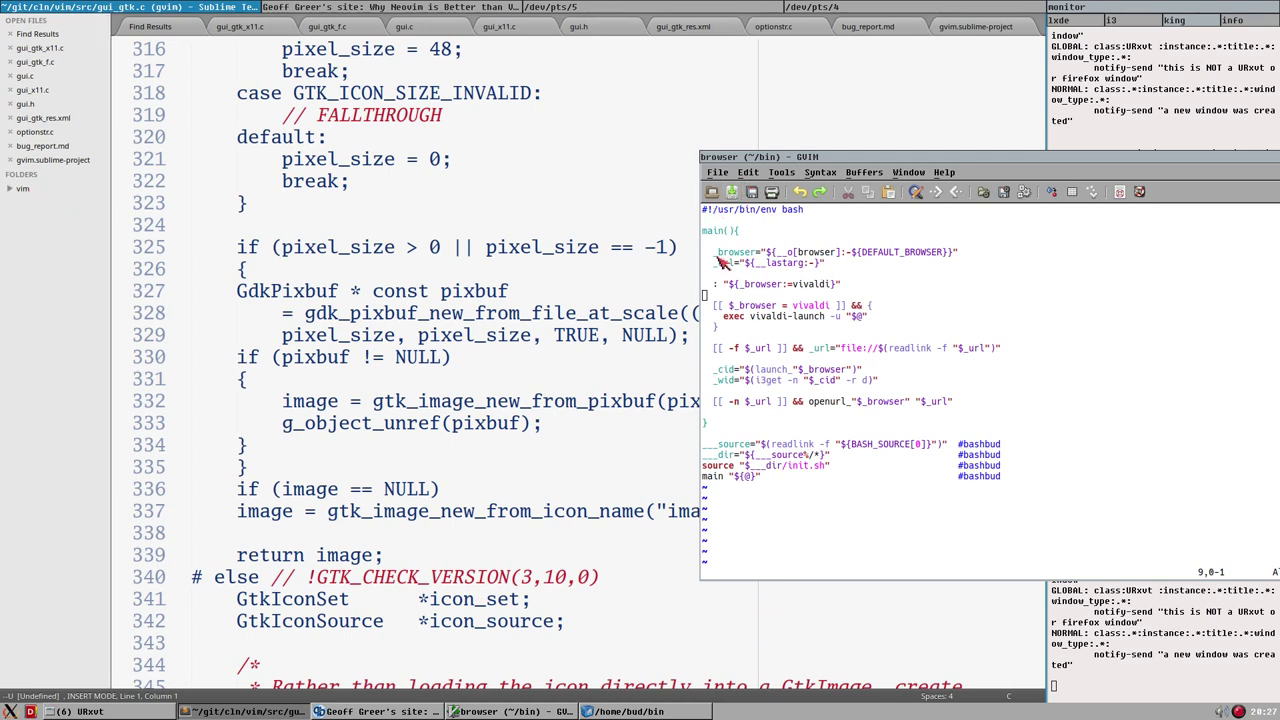
scroll(360, 400, up, 20)
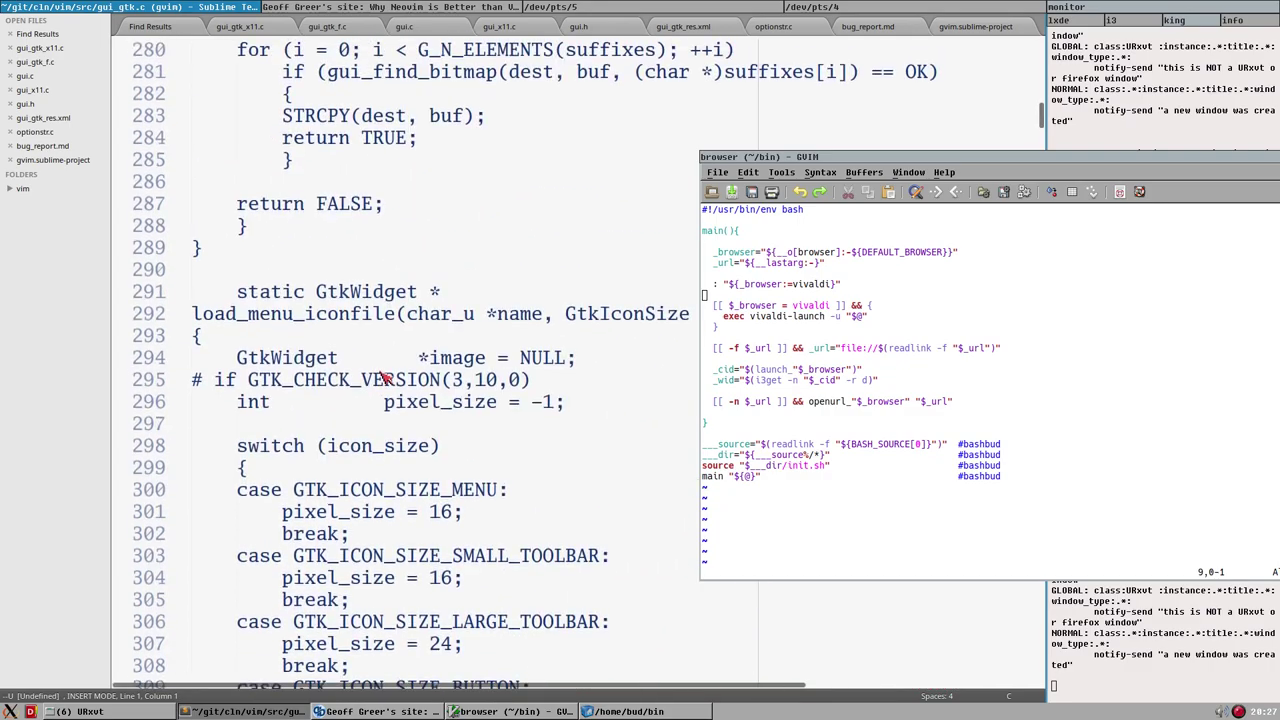
scroll(415, 403, up, 20)
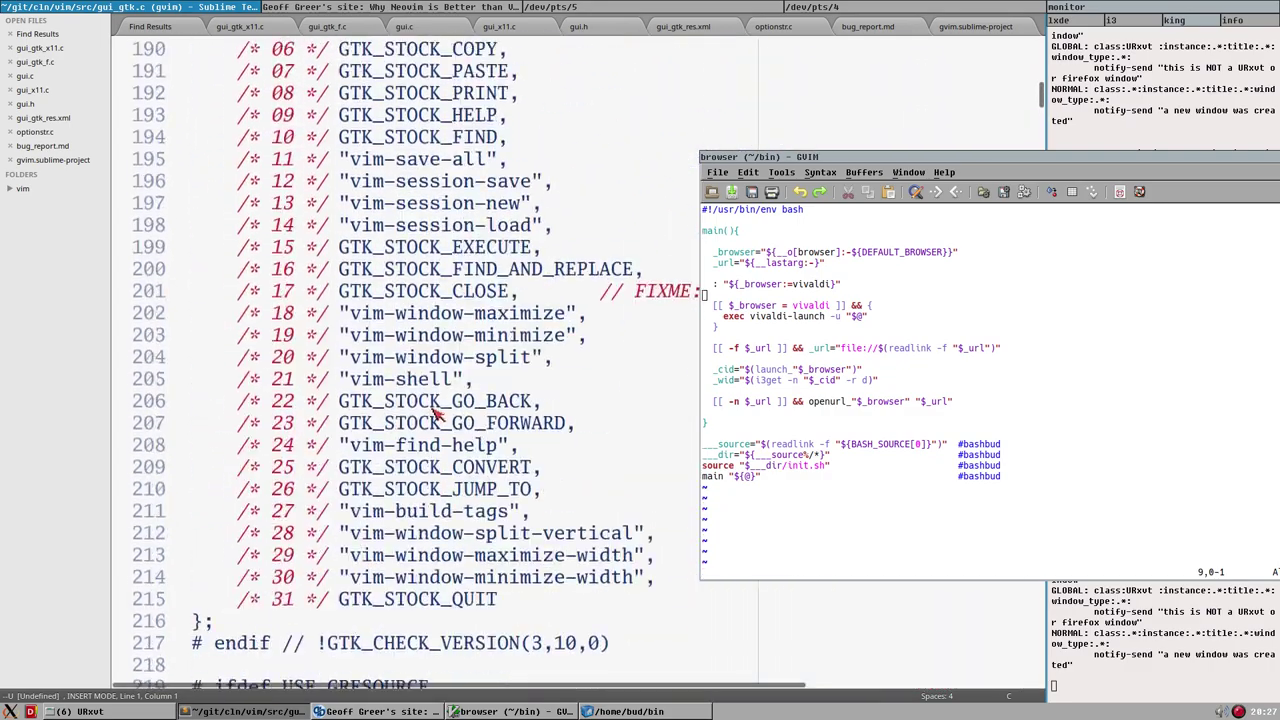
scroll(435, 403, up, 20)
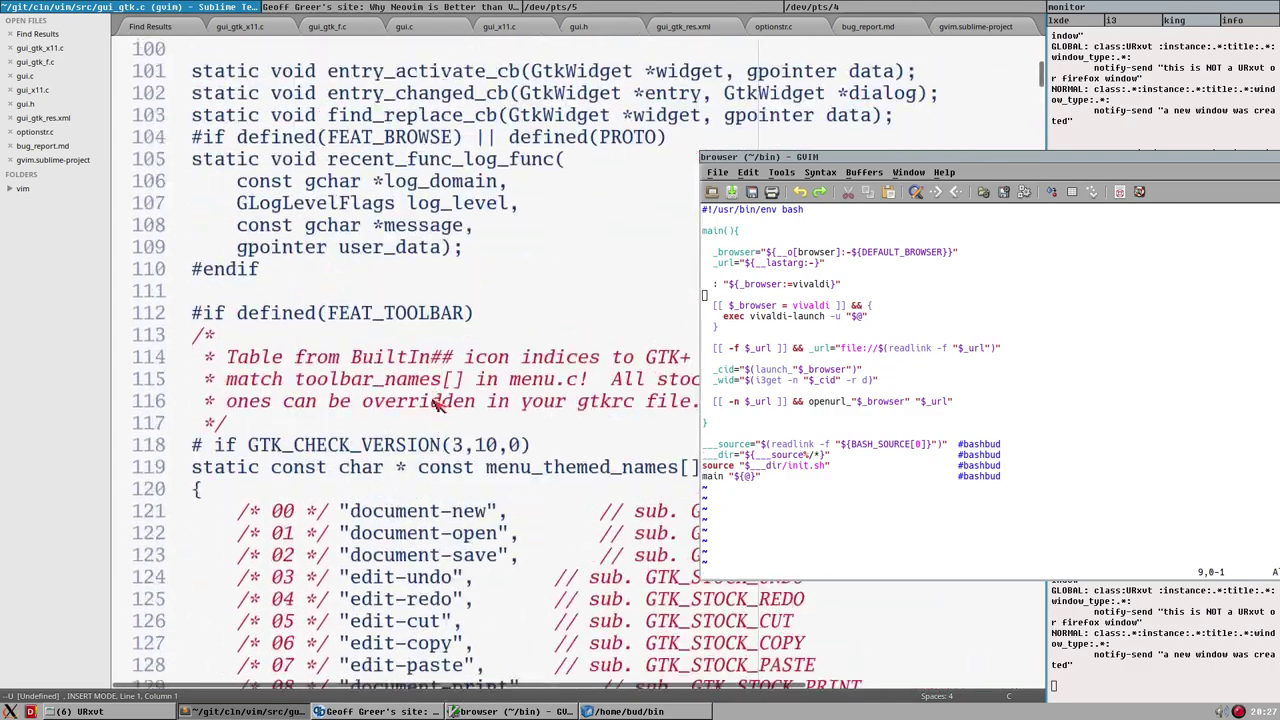
scroll(430, 435, up, 20)
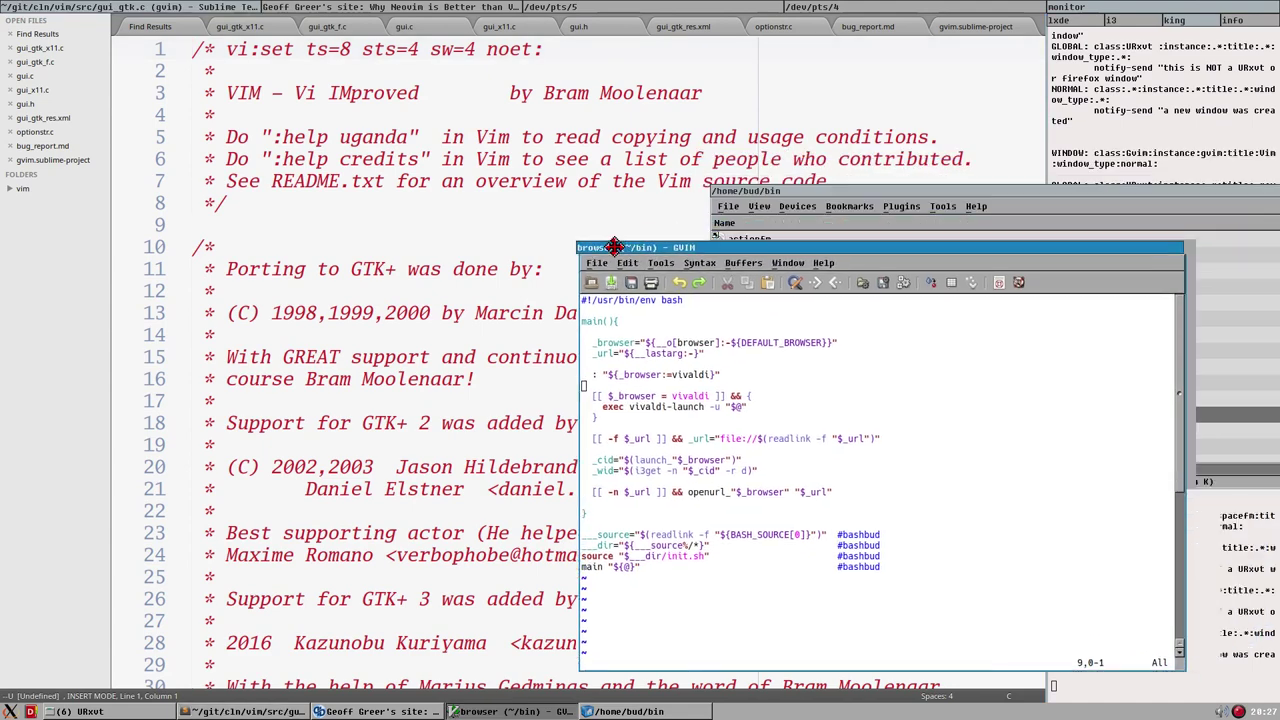
Lower the file manager and place GVim's browser script up-right over the Neovim article.
drag(785, 193, 777, 250)
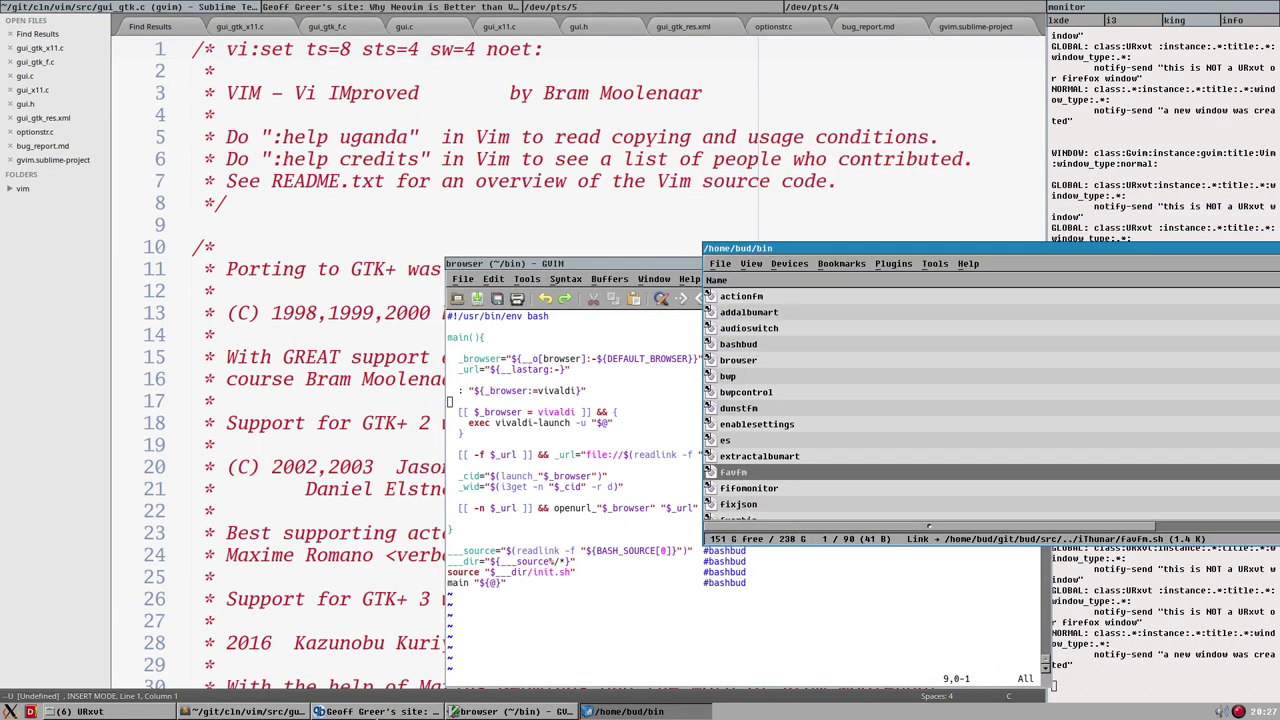
click(375, 711)
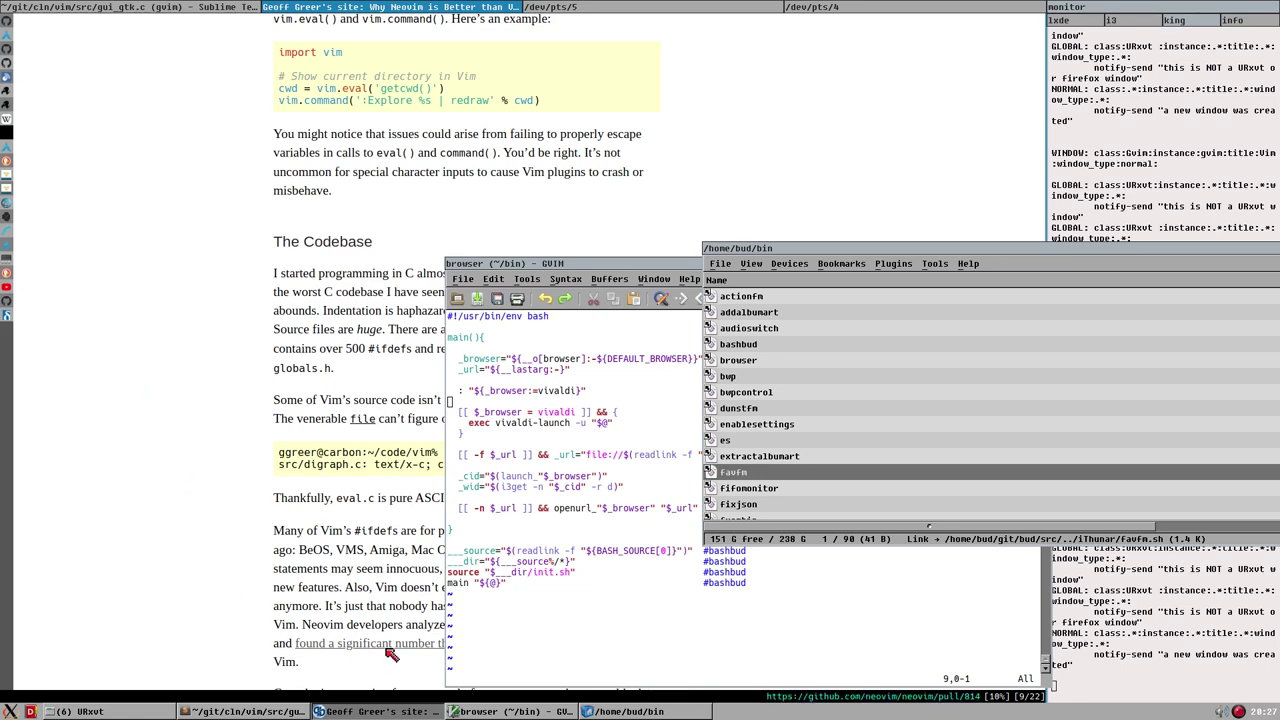
click(245, 711)
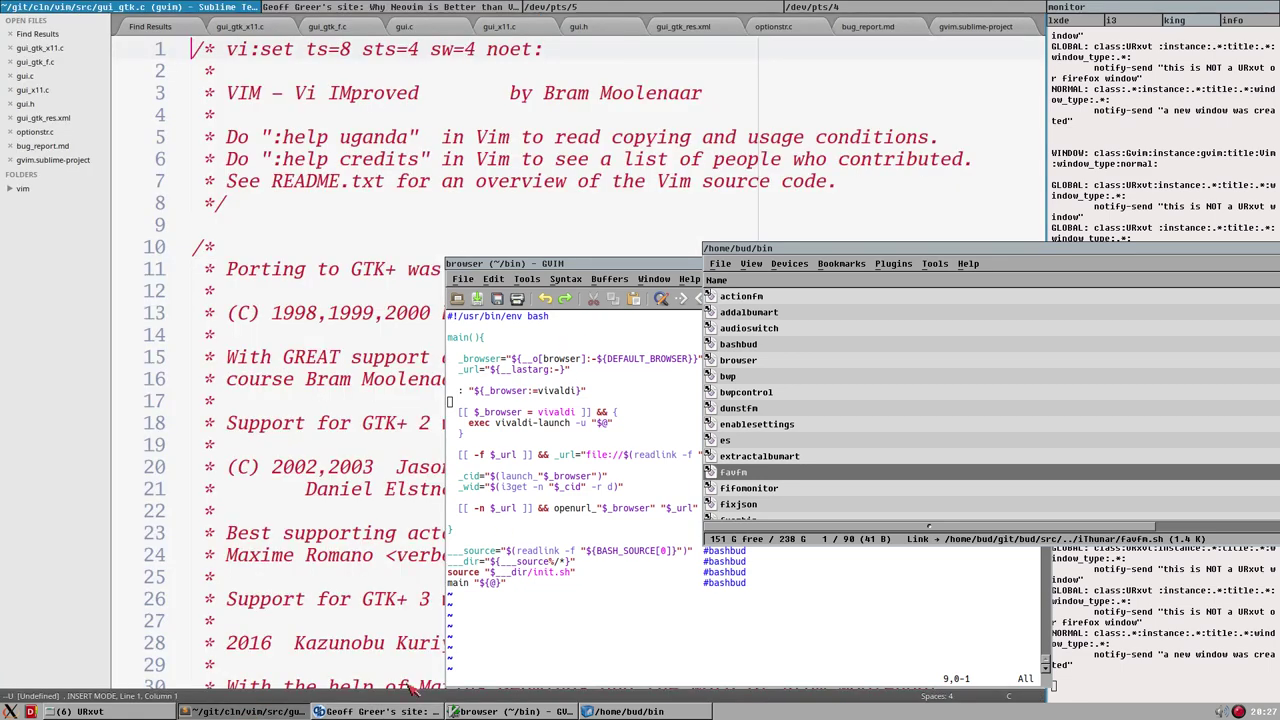
click(384, 711)
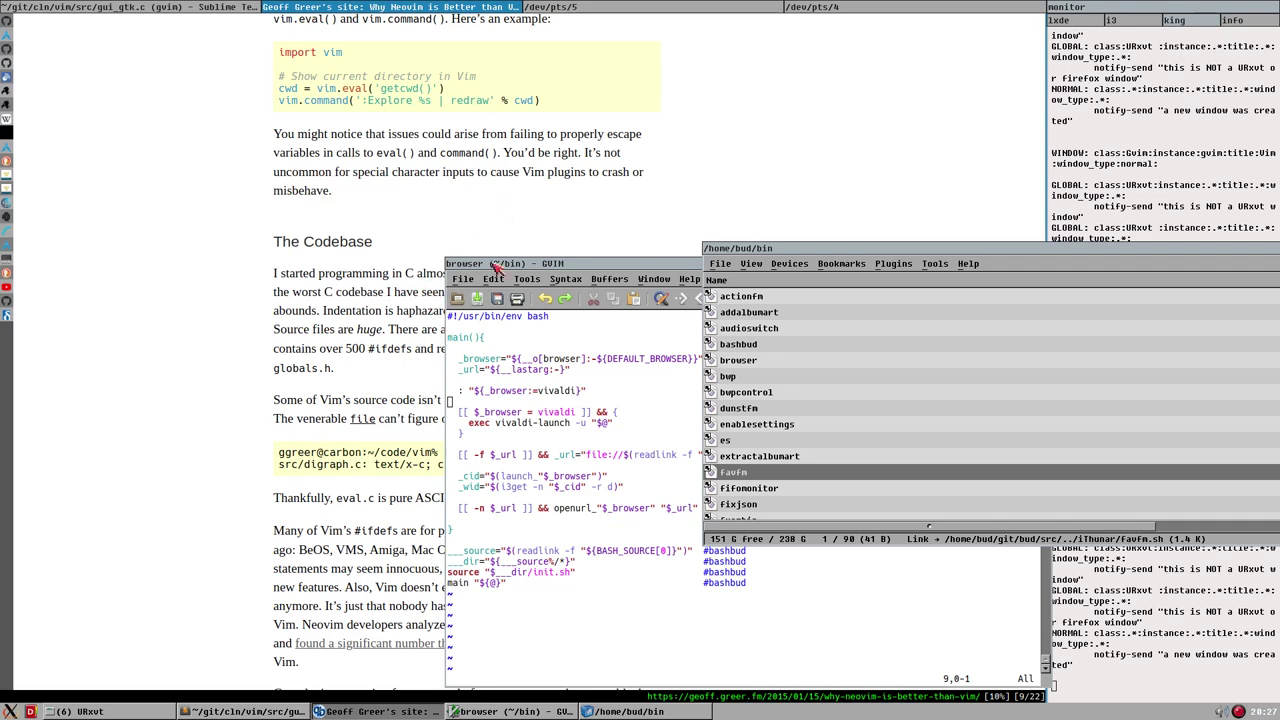
drag(492, 270, 733, 225)
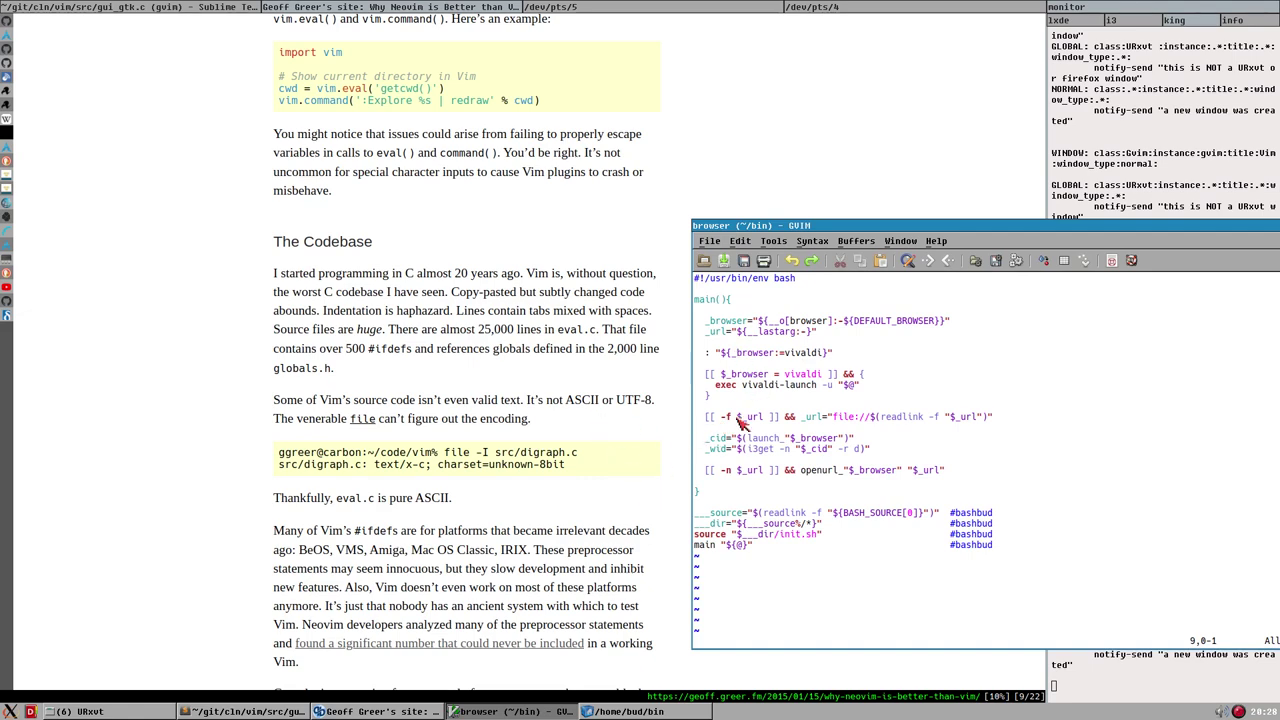
Glance at the World Bank Uganda aid chart tab, then return to the Neovim article.
scroll(590, 432, up, 10)
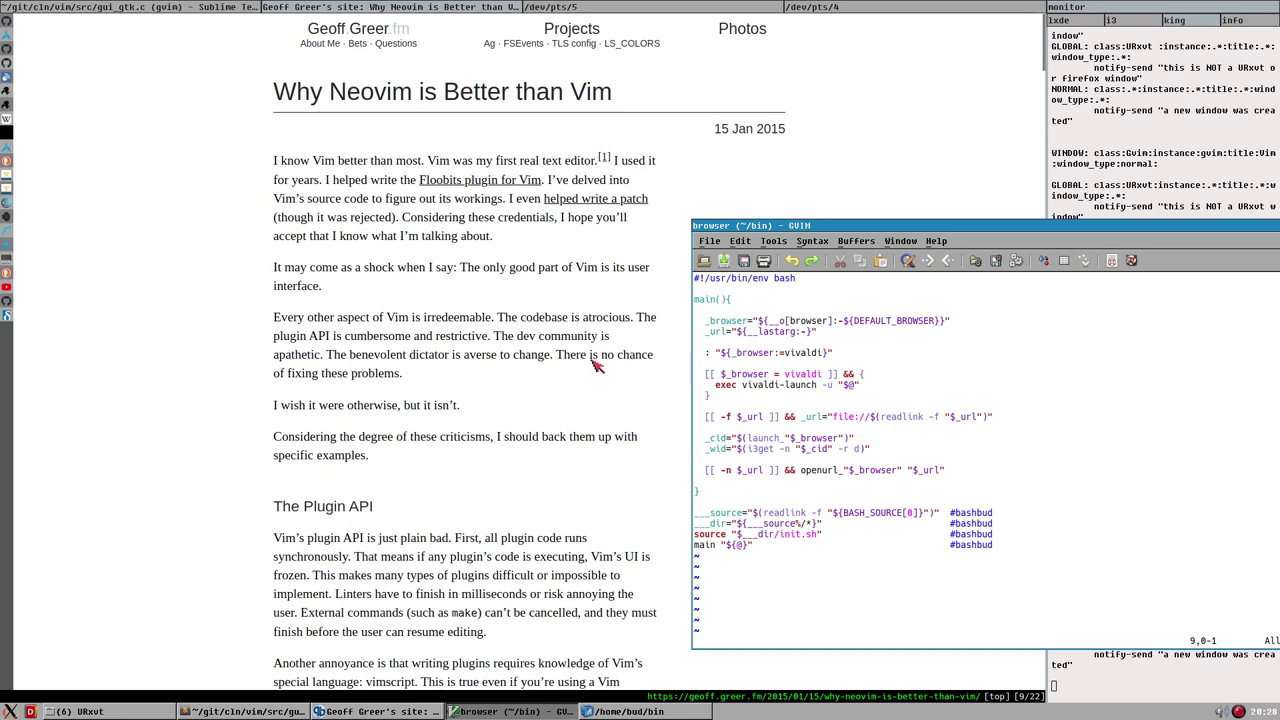
scroll(597, 366, down, 5)
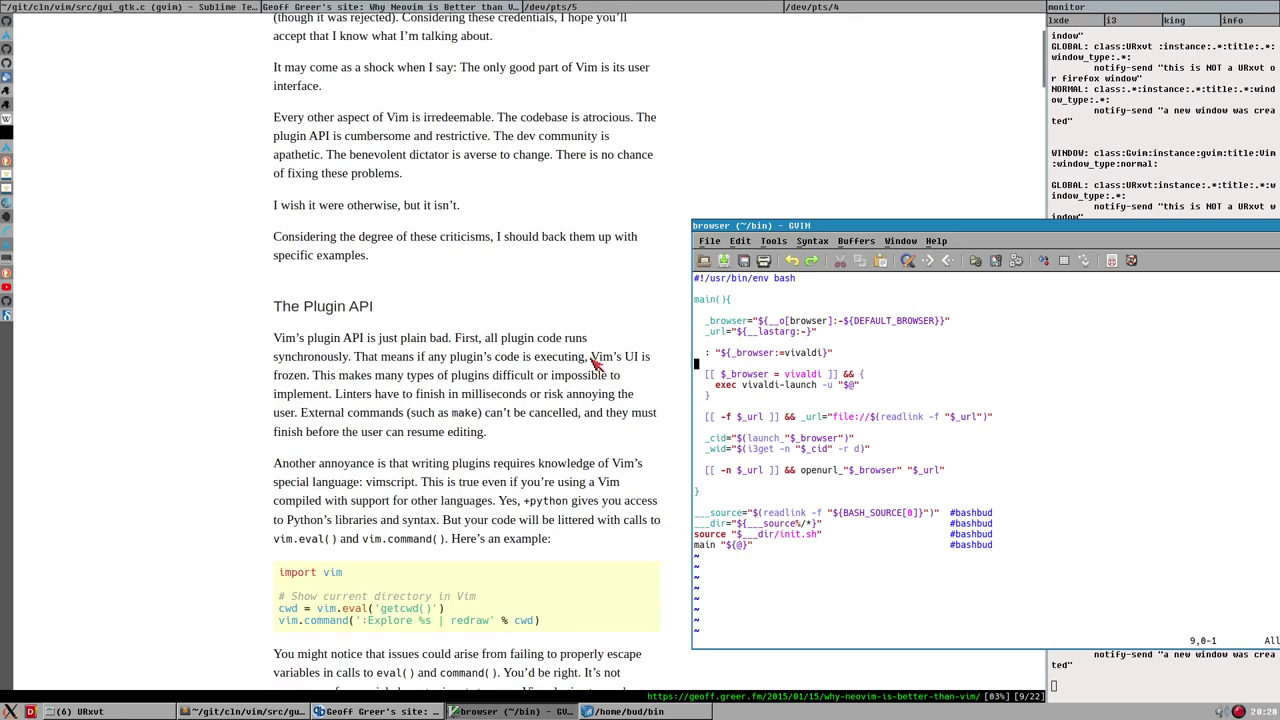
scroll(596, 366, up, 4)
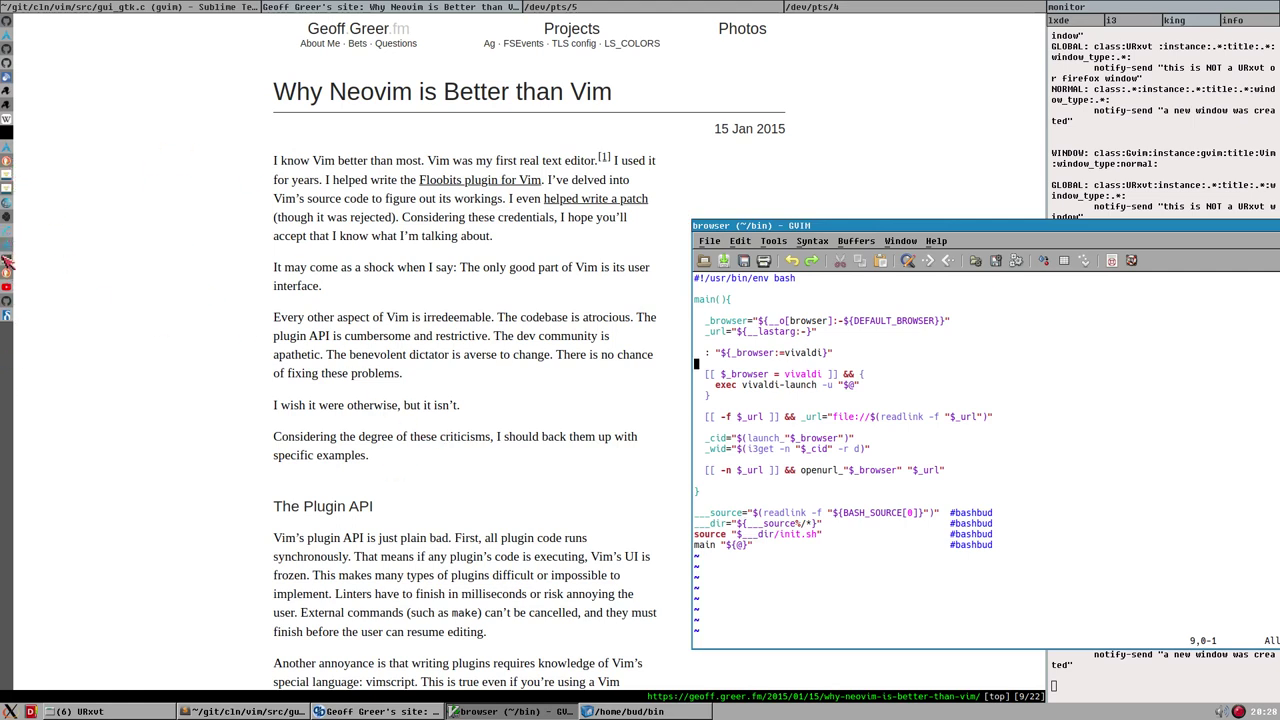
click(14, 210)
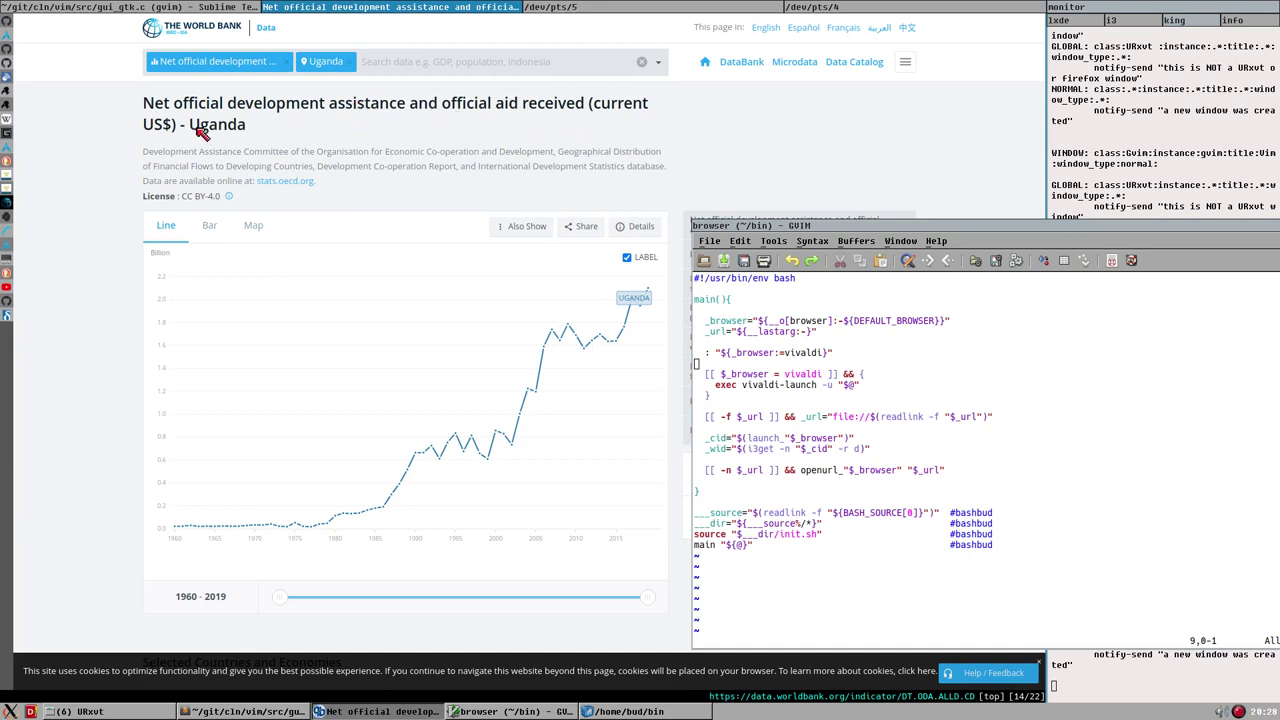
mouse_move(660, 311)
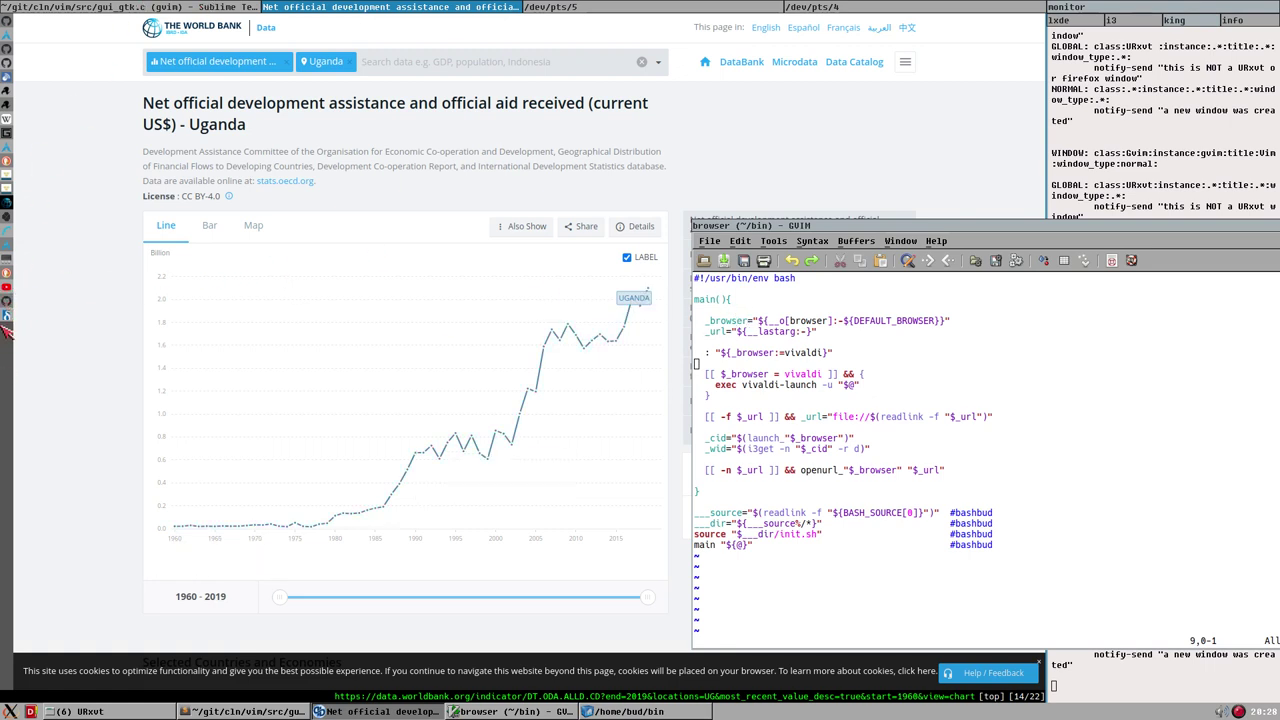
click(7, 133)
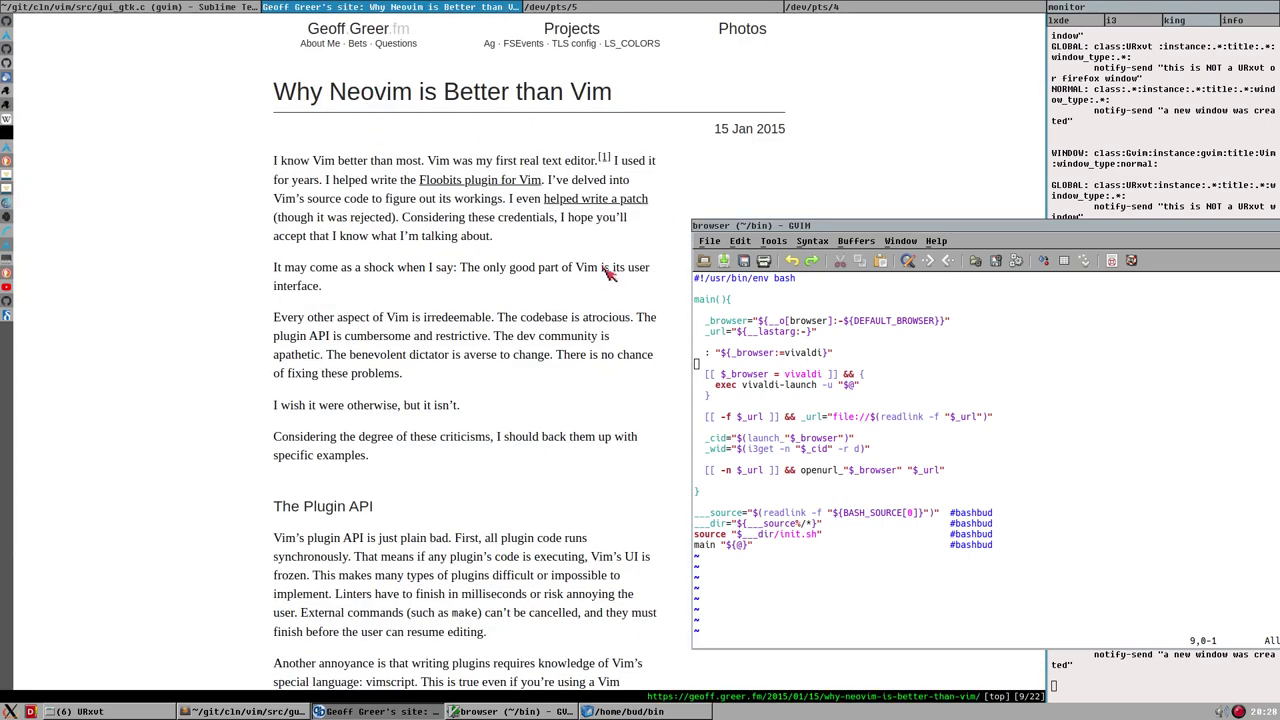
Read down the Neovim article to the gettimeofday #ifdef example and The Developer Community section.
scroll(433, 450, down, 10)
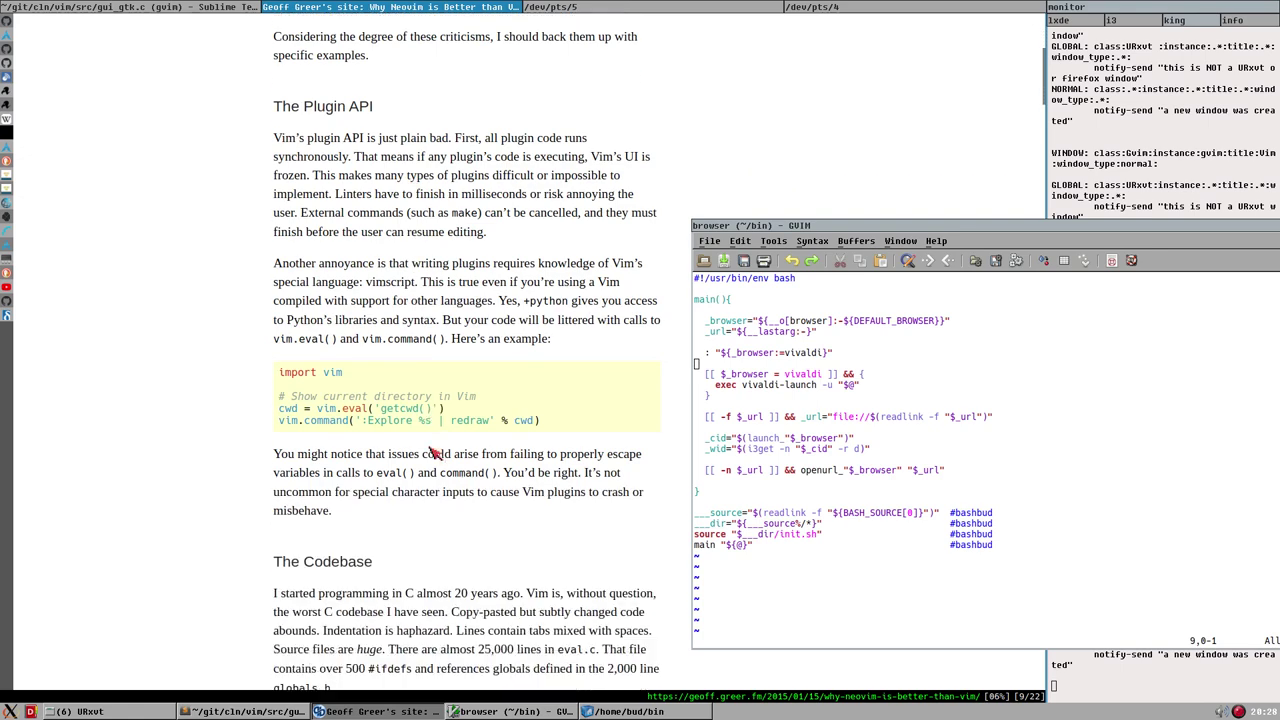
scroll(433, 452, down, 12)
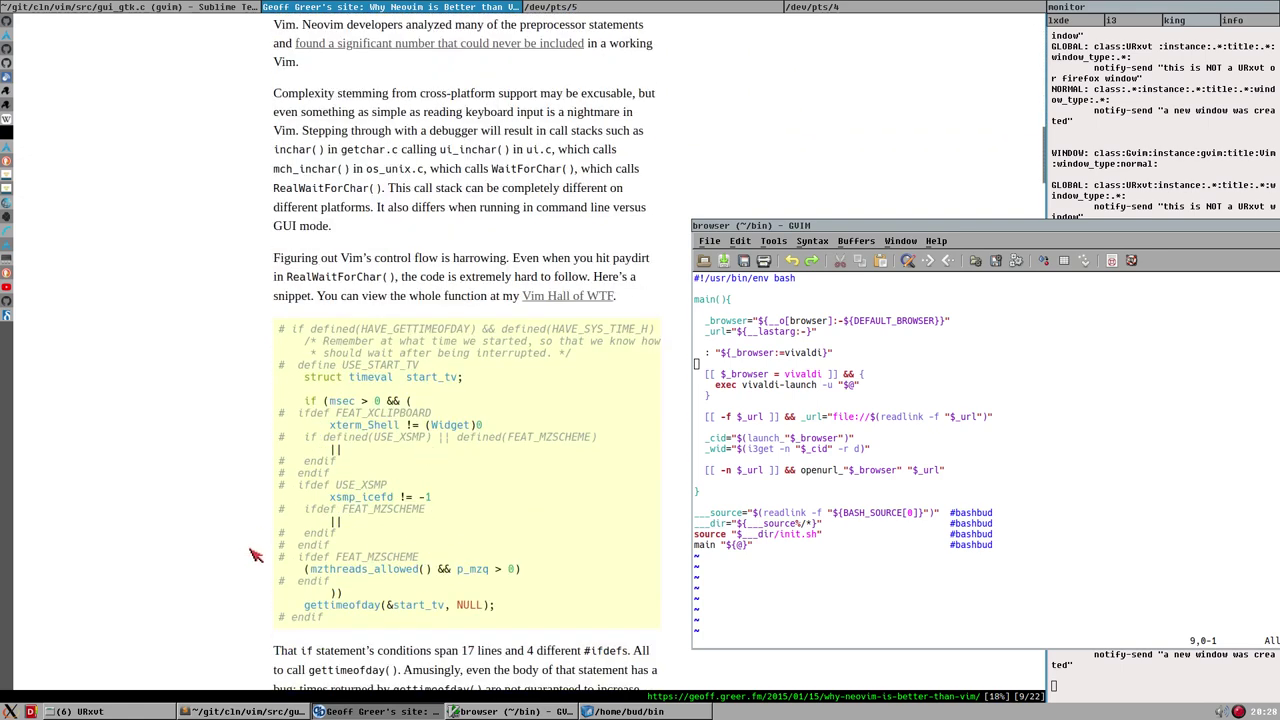
scroll(318, 480, down, 3)
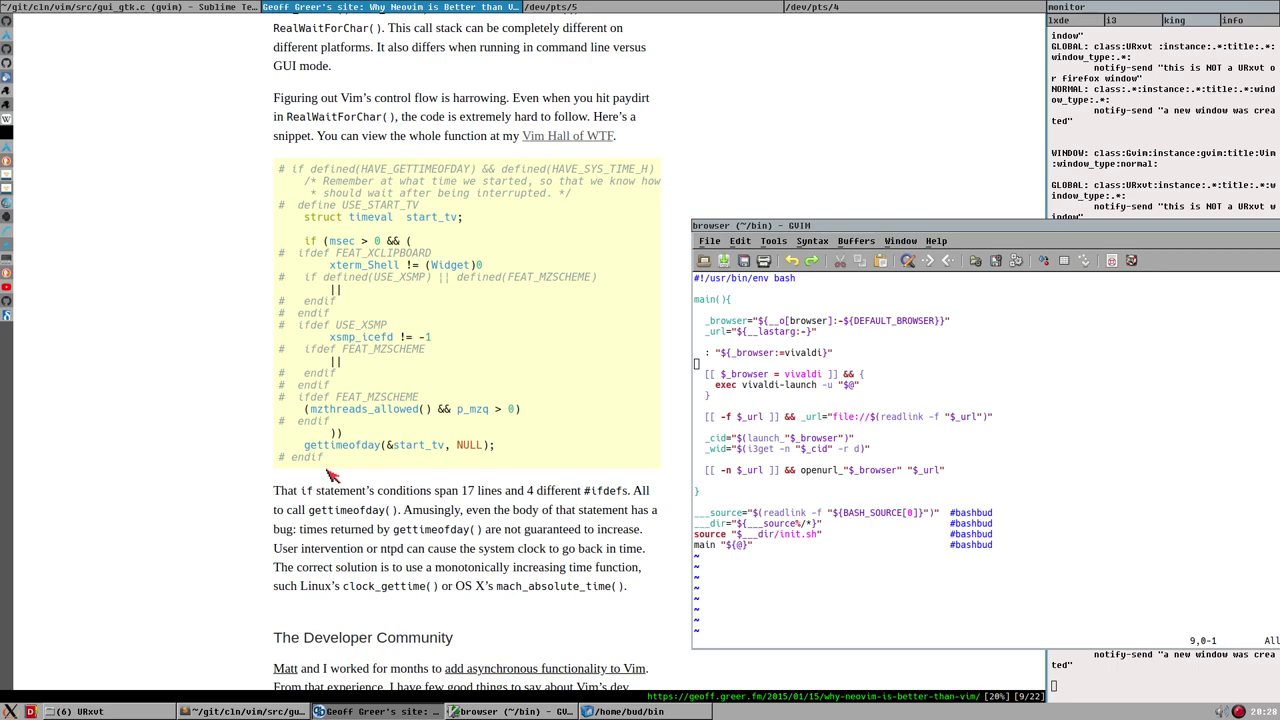
scroll(330, 475, down, 5)
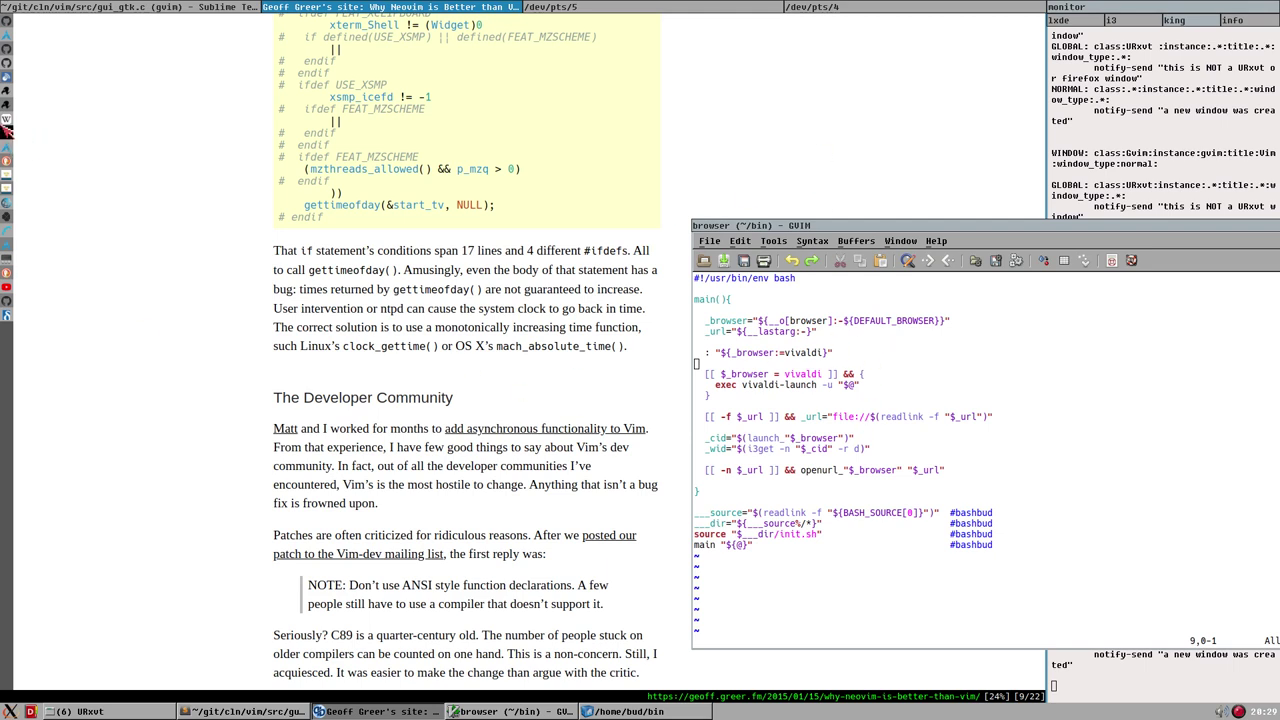
Go from vim's gui.c on GitHub up to the vim/src listing and scroll until job.c is at the top.
click(8, 62)
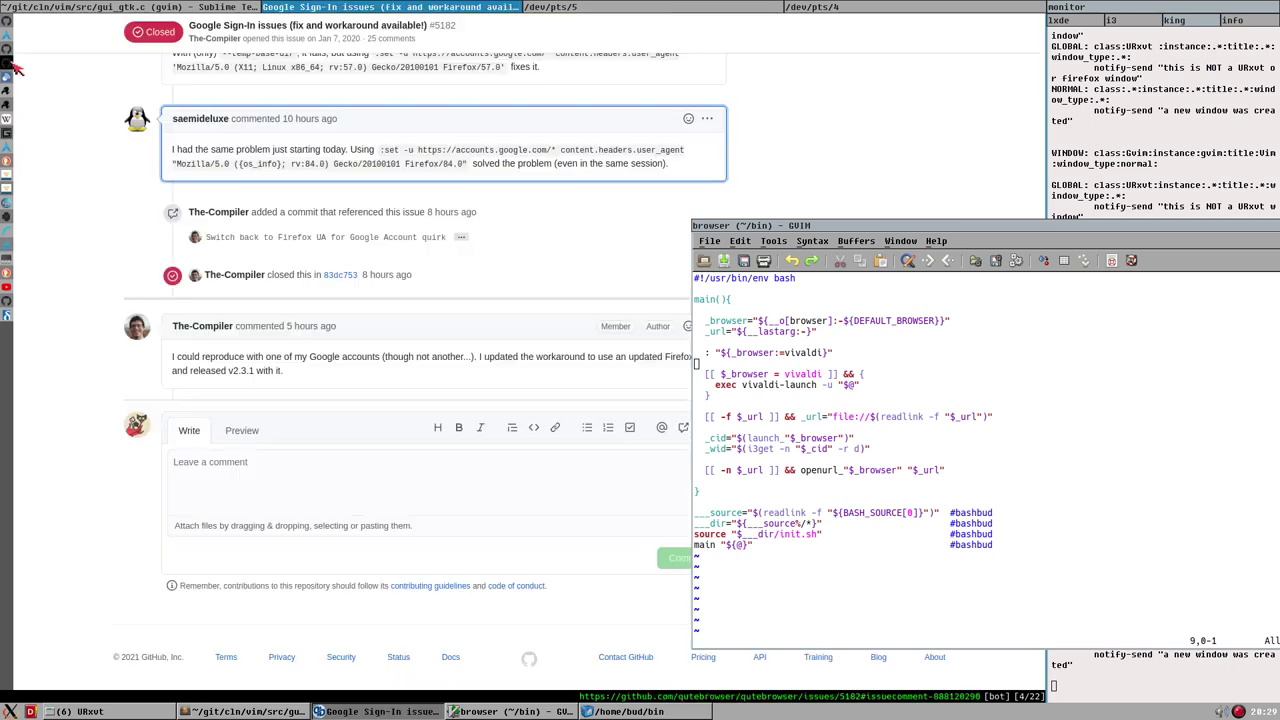
click(14, 50)
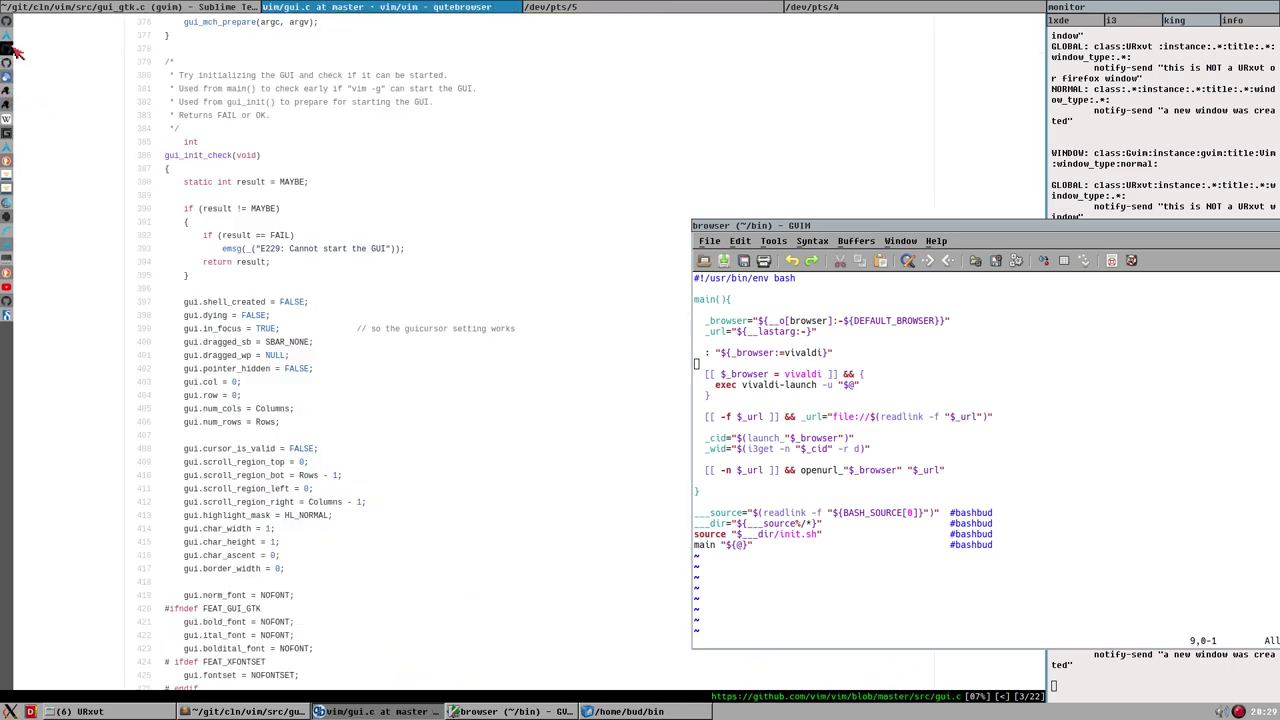
scroll(508, 257, up, 10)
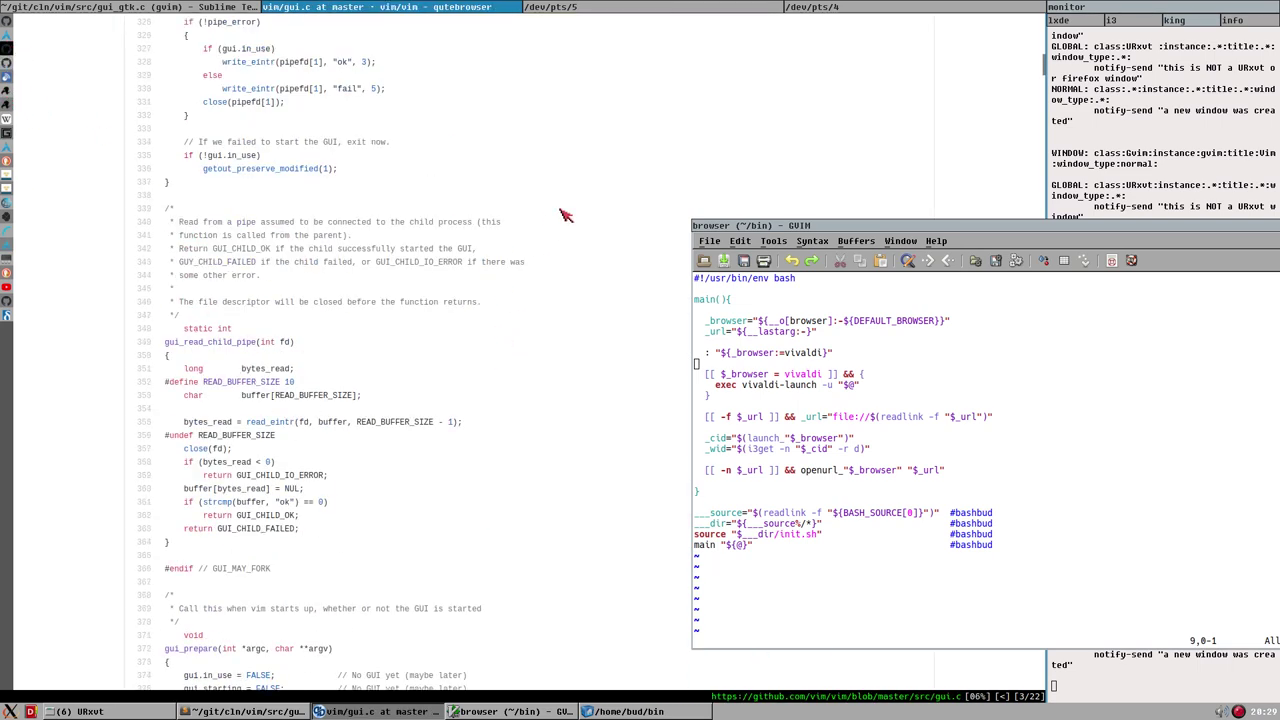
drag(1049, 66, 1042, 18)
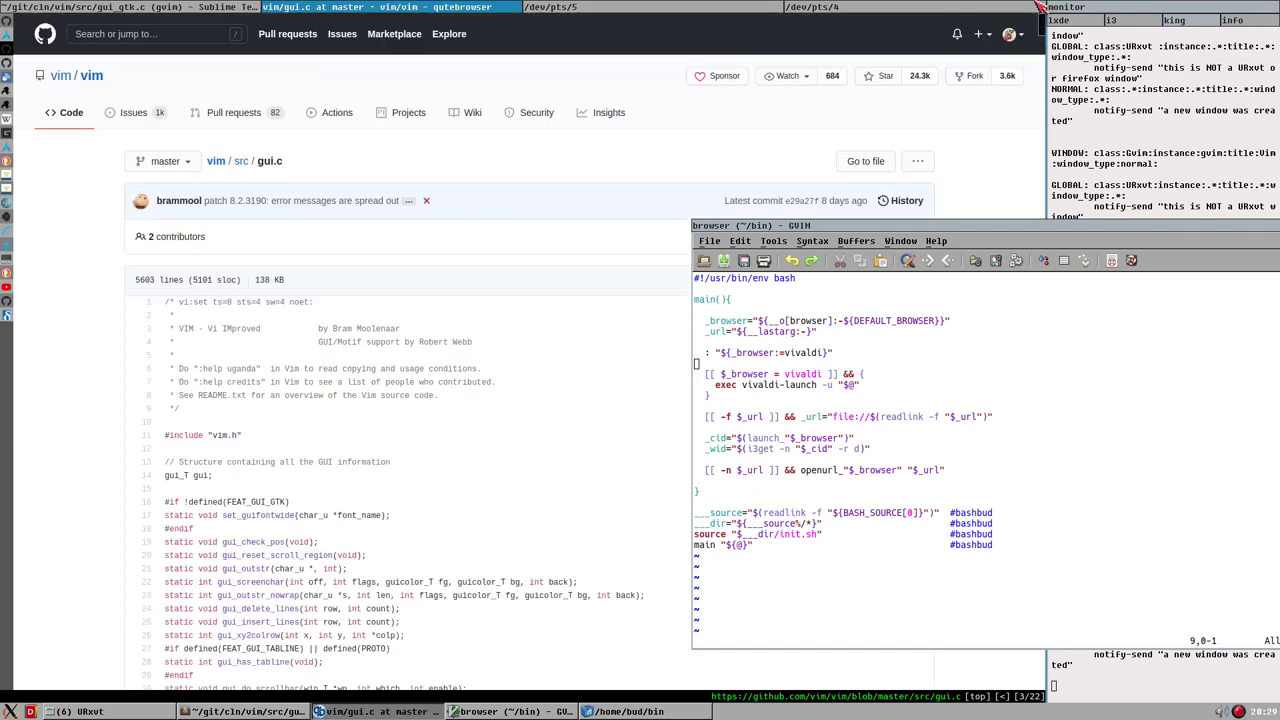
key(H)
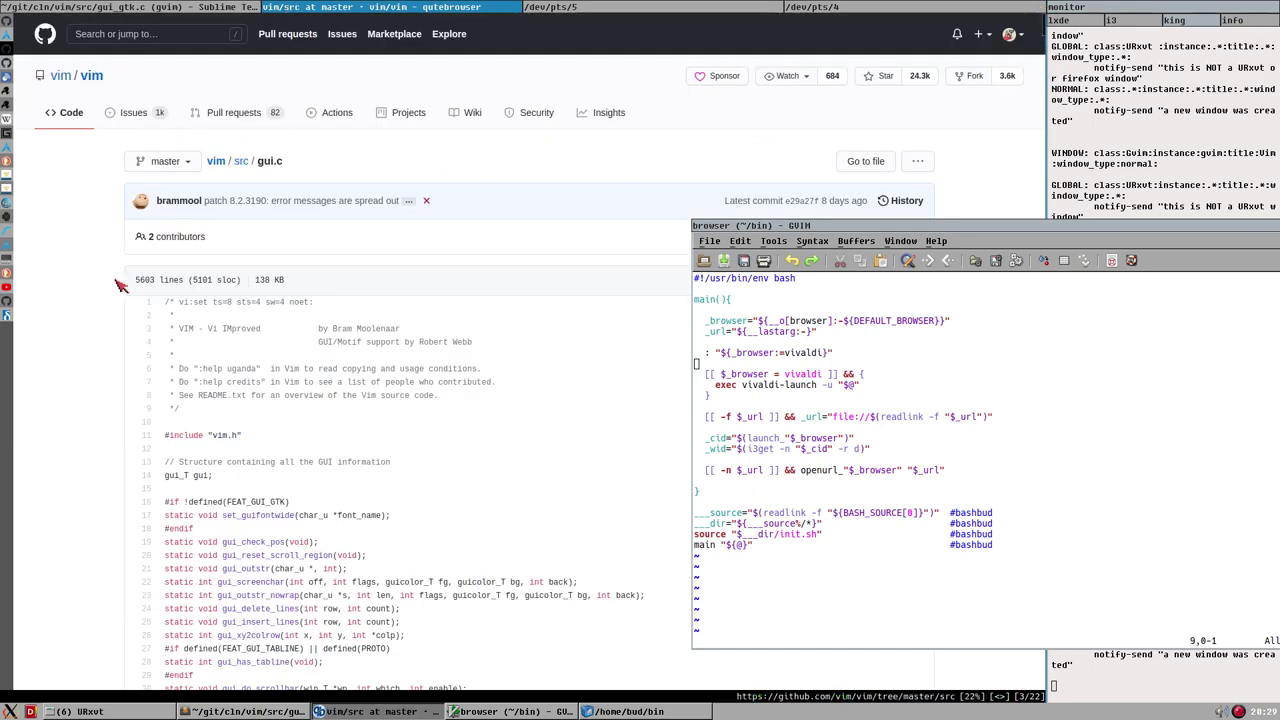
scroll(260, 440, down, 10)
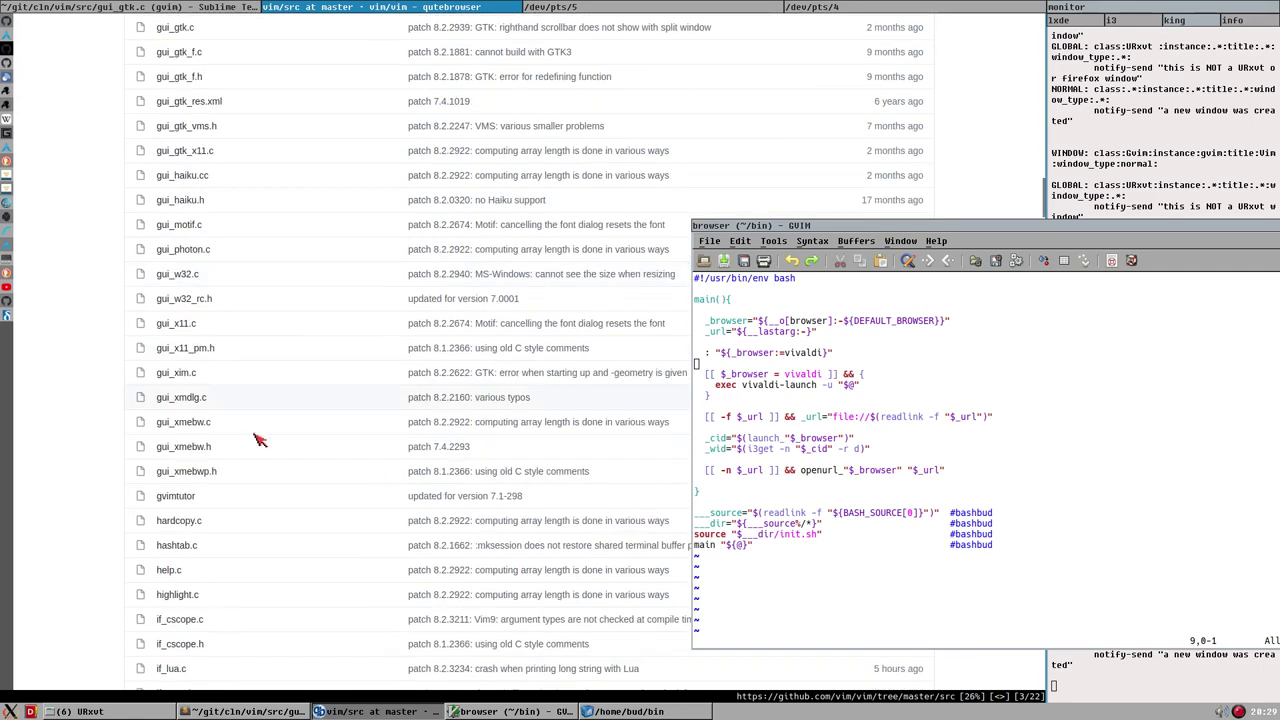
scroll(248, 467, down, 9)
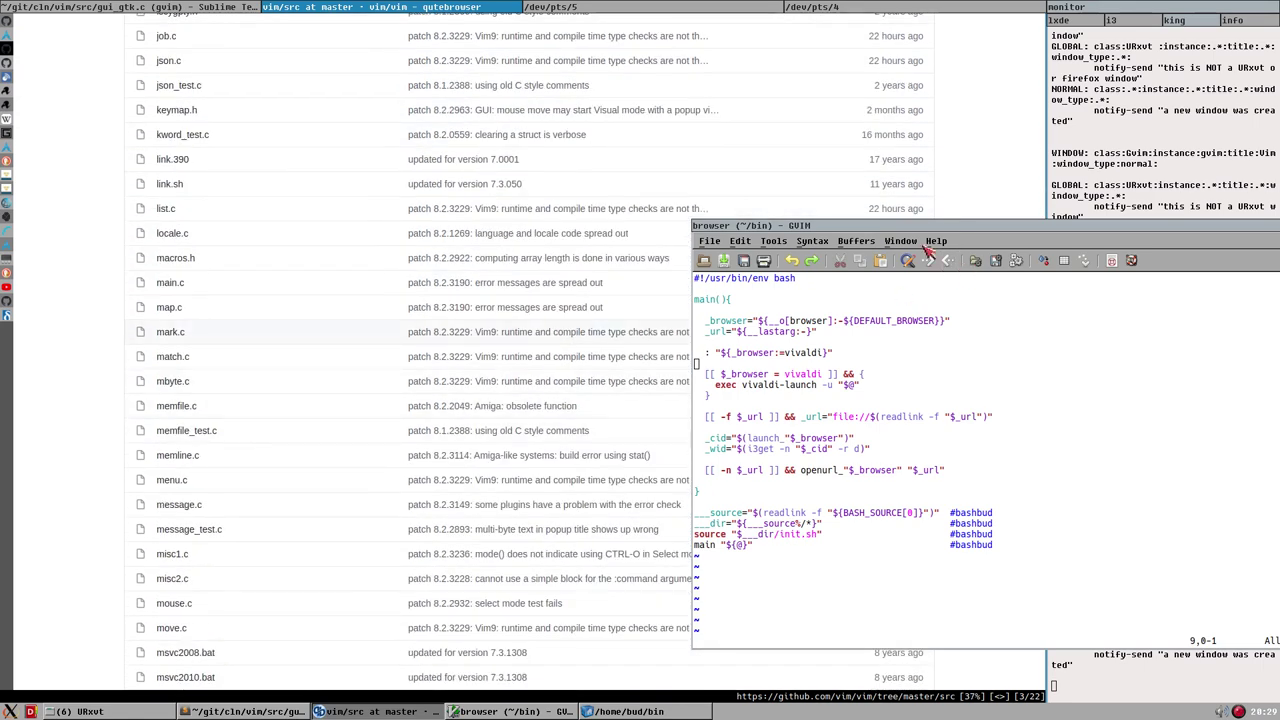
Move GVim left, tear off its Buffers menu, then close the detached buffer list.
drag(910, 230, 406, 214)
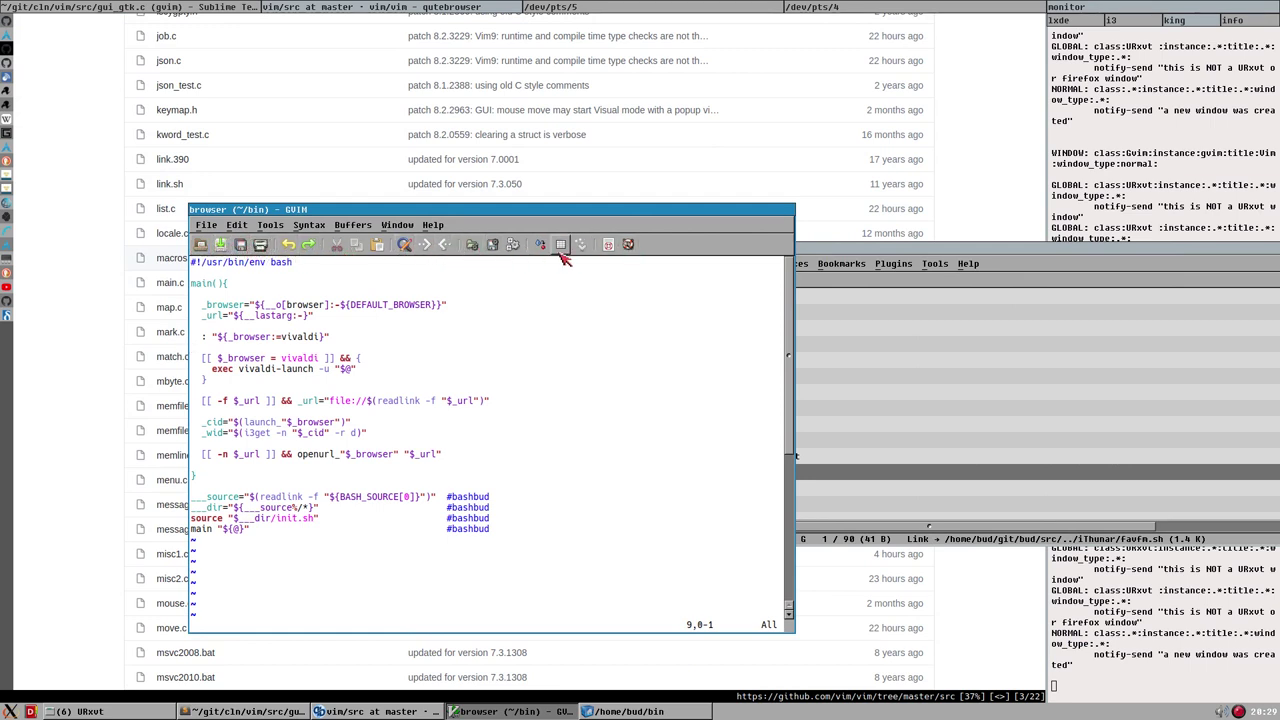
click(270, 225)
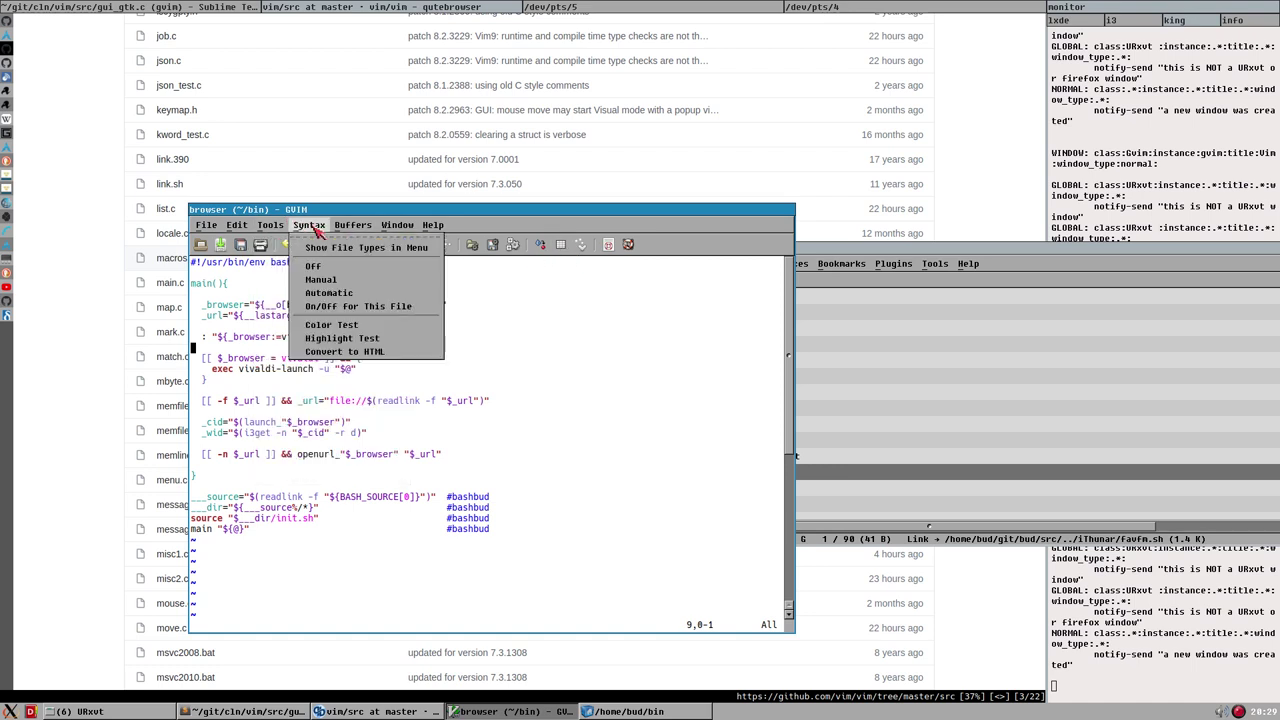
mouse_move(343, 228)
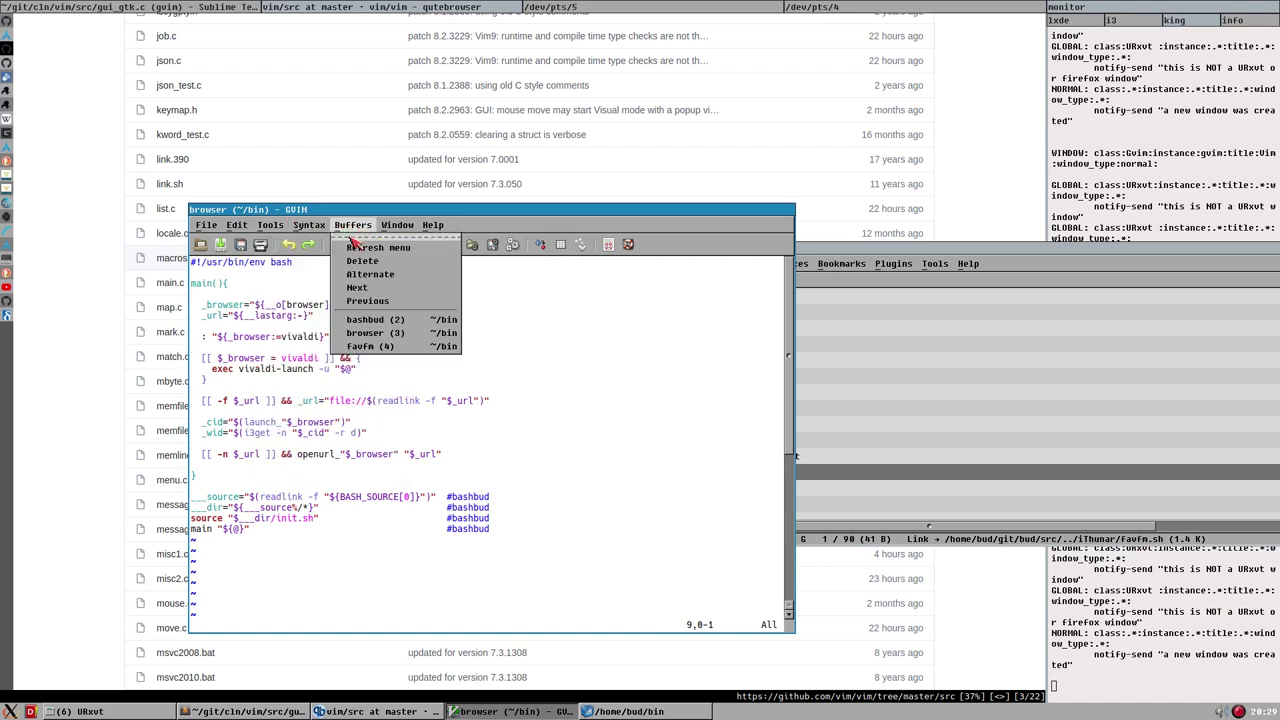
click(355, 238)
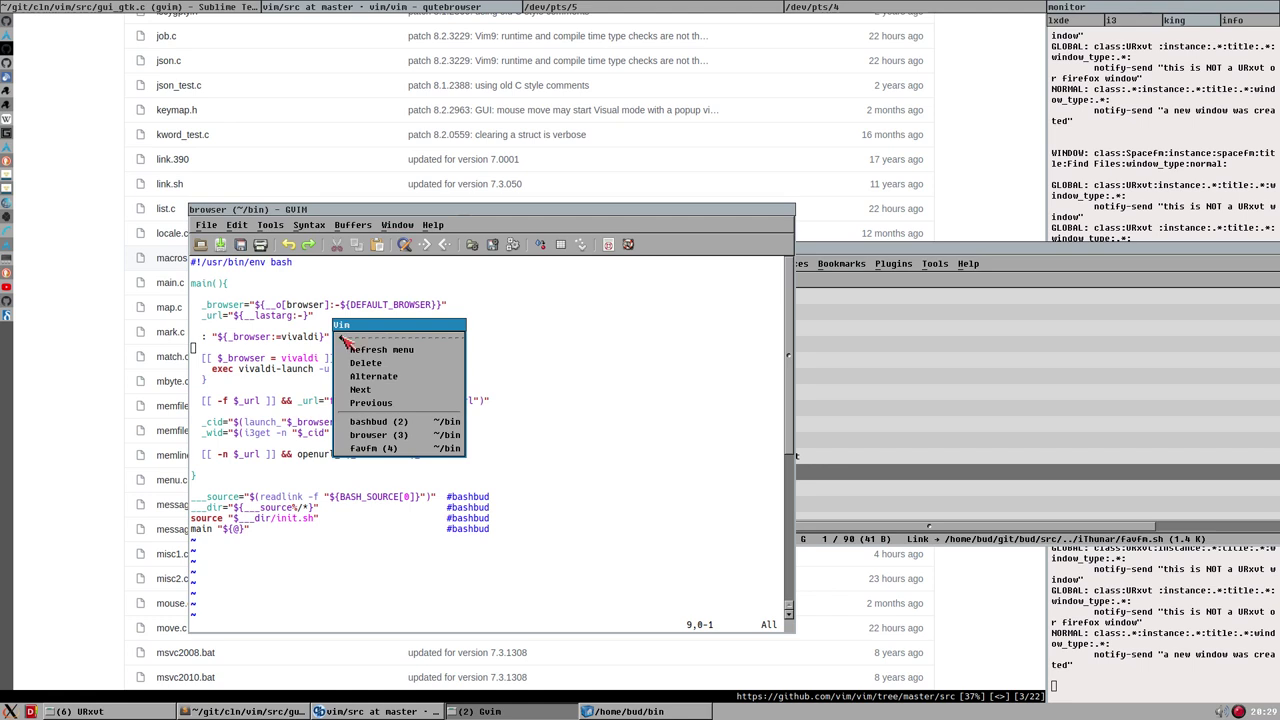
click(343, 340)
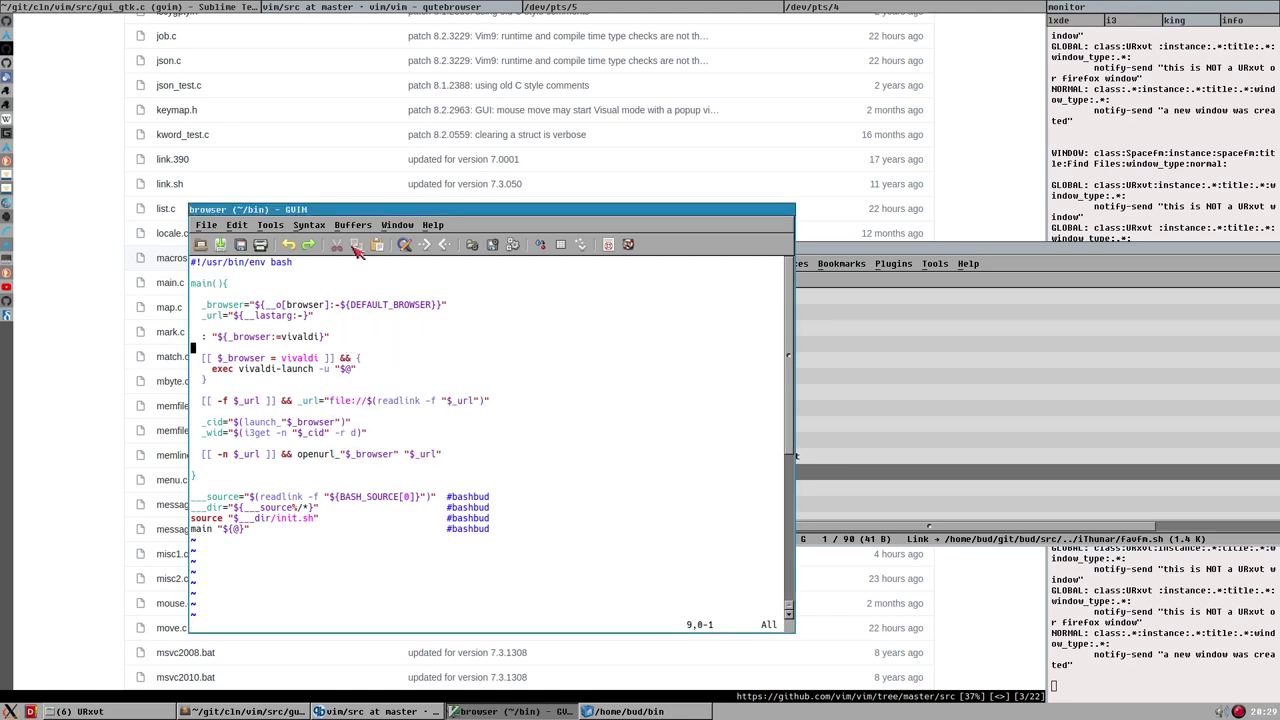
Browse GVim's Window and Help menus and move the window toward the screen centre.
click(348, 228)
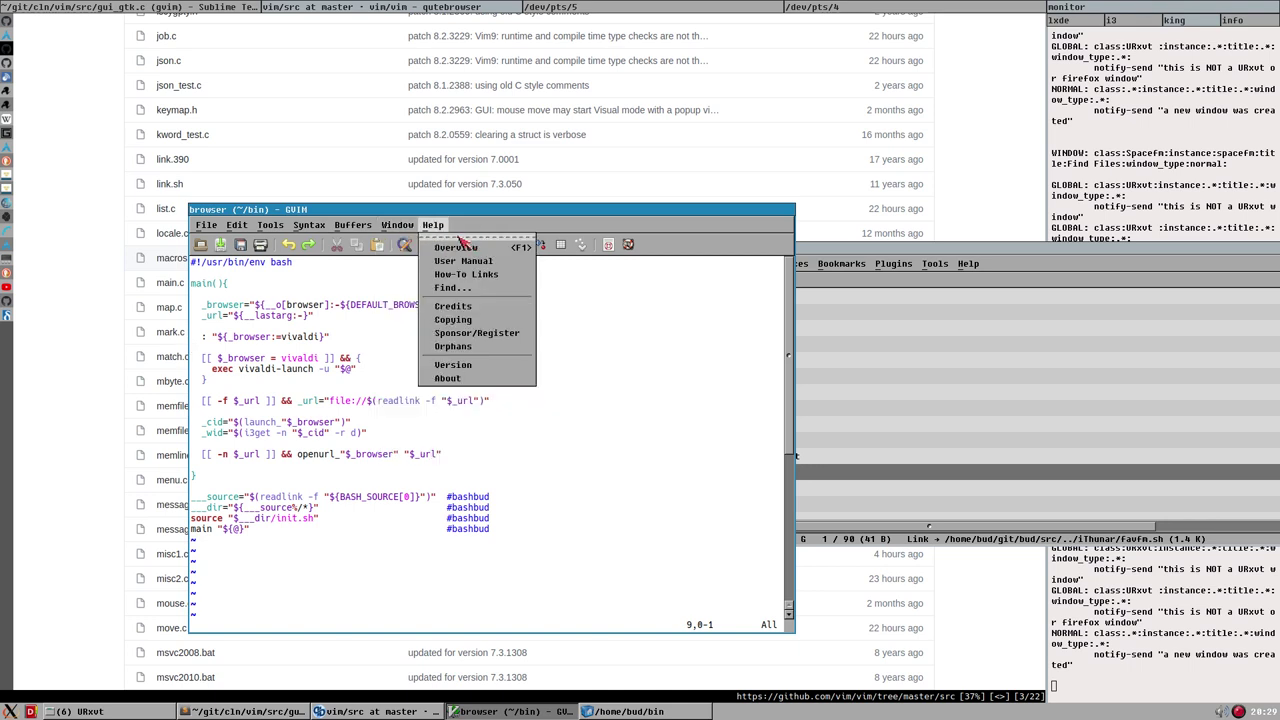
click(397, 226)
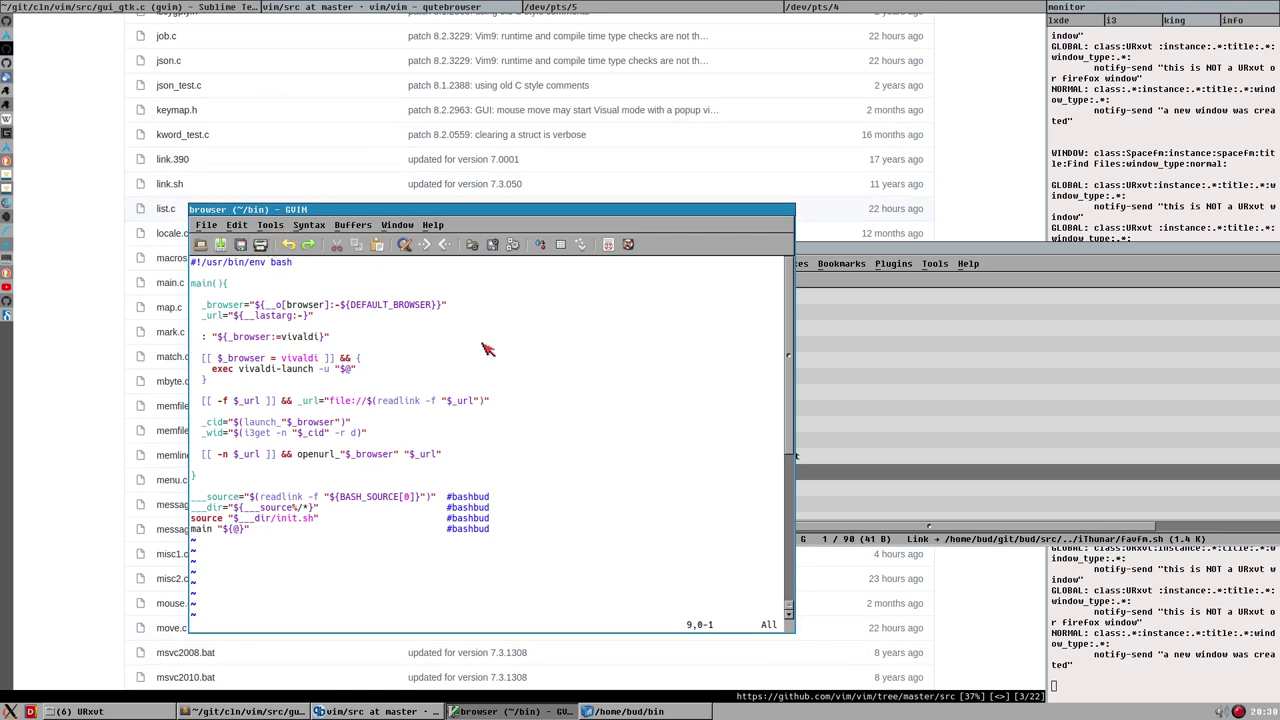
drag(286, 209, 469, 201)
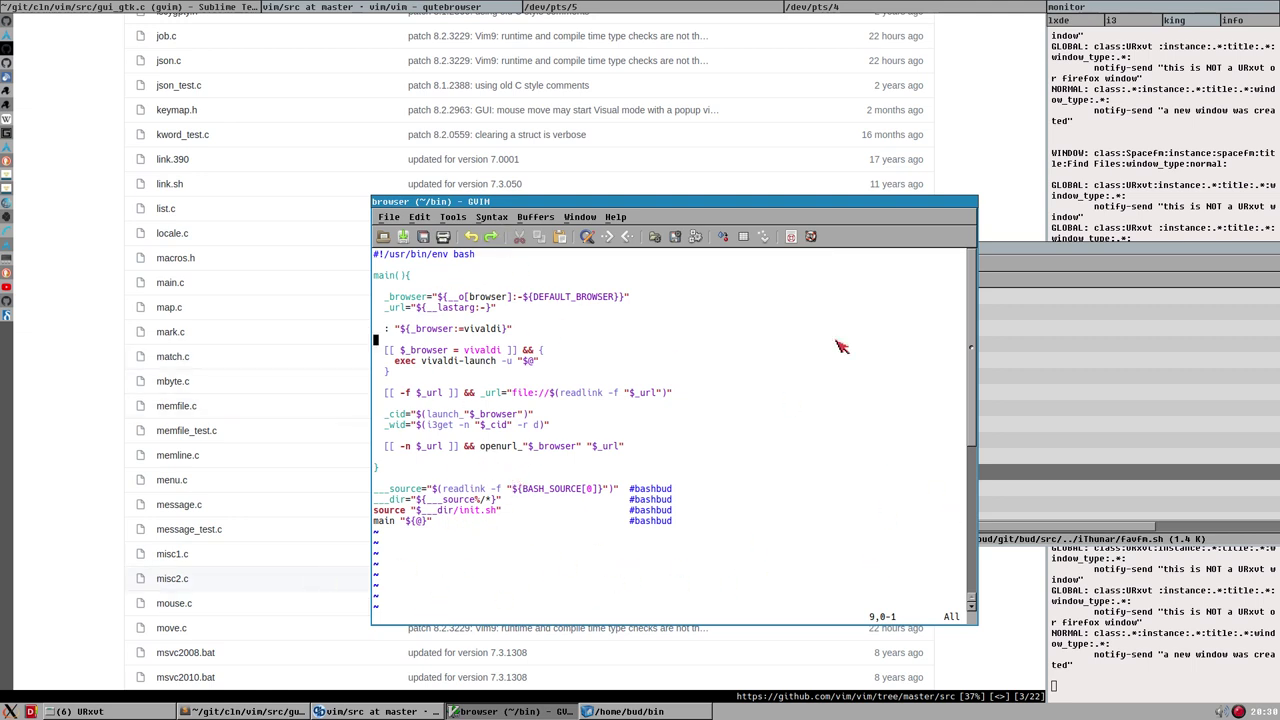
click(558, 217)
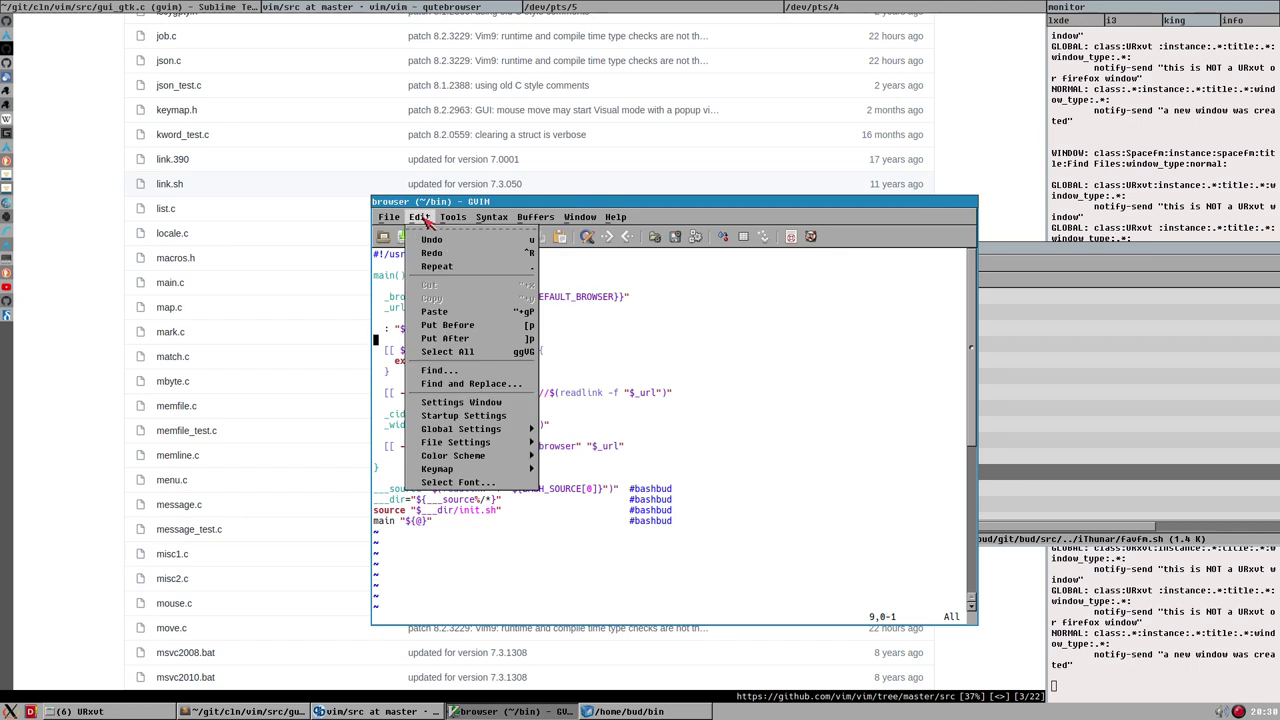
click(452, 369)
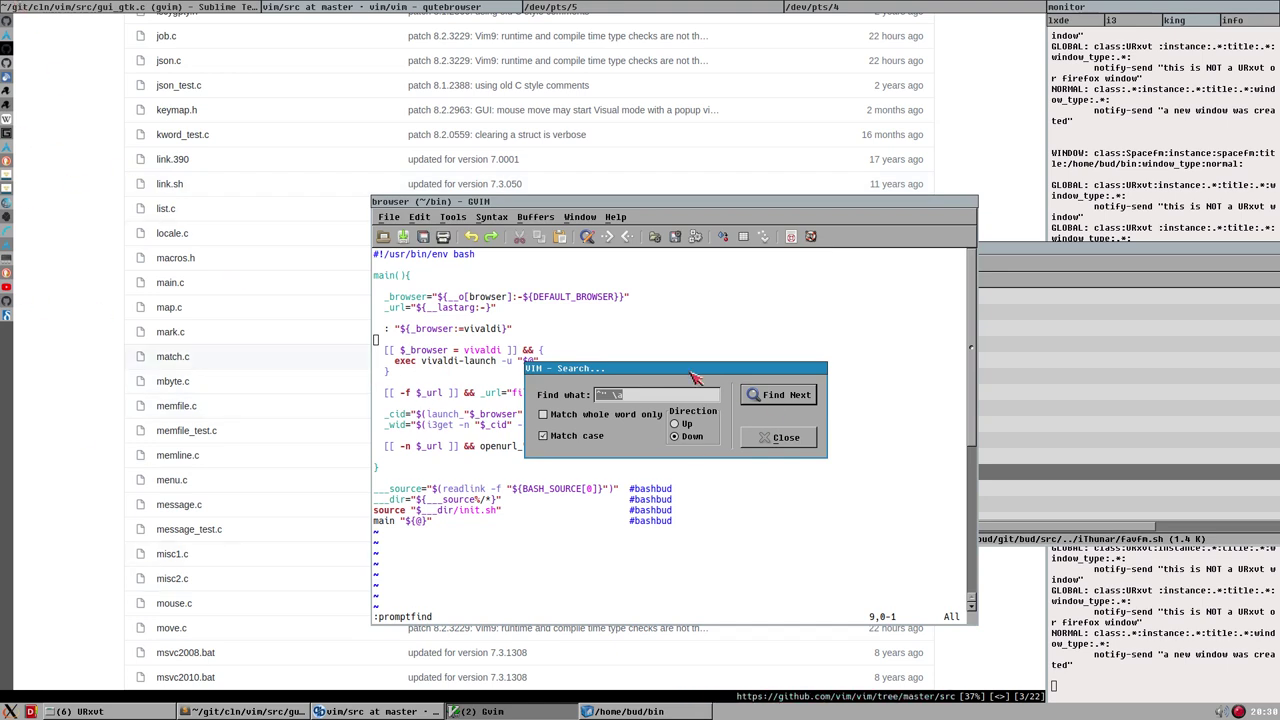
drag(607, 370, 672, 377)
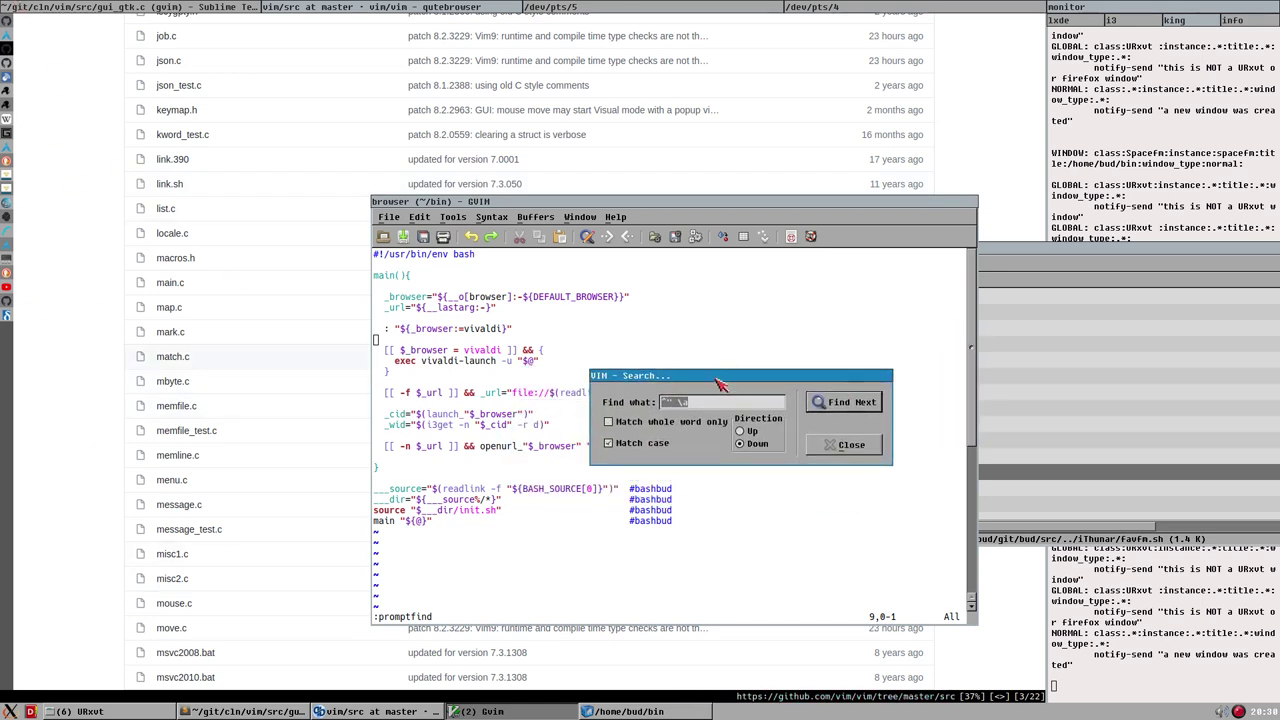
key(Escape)
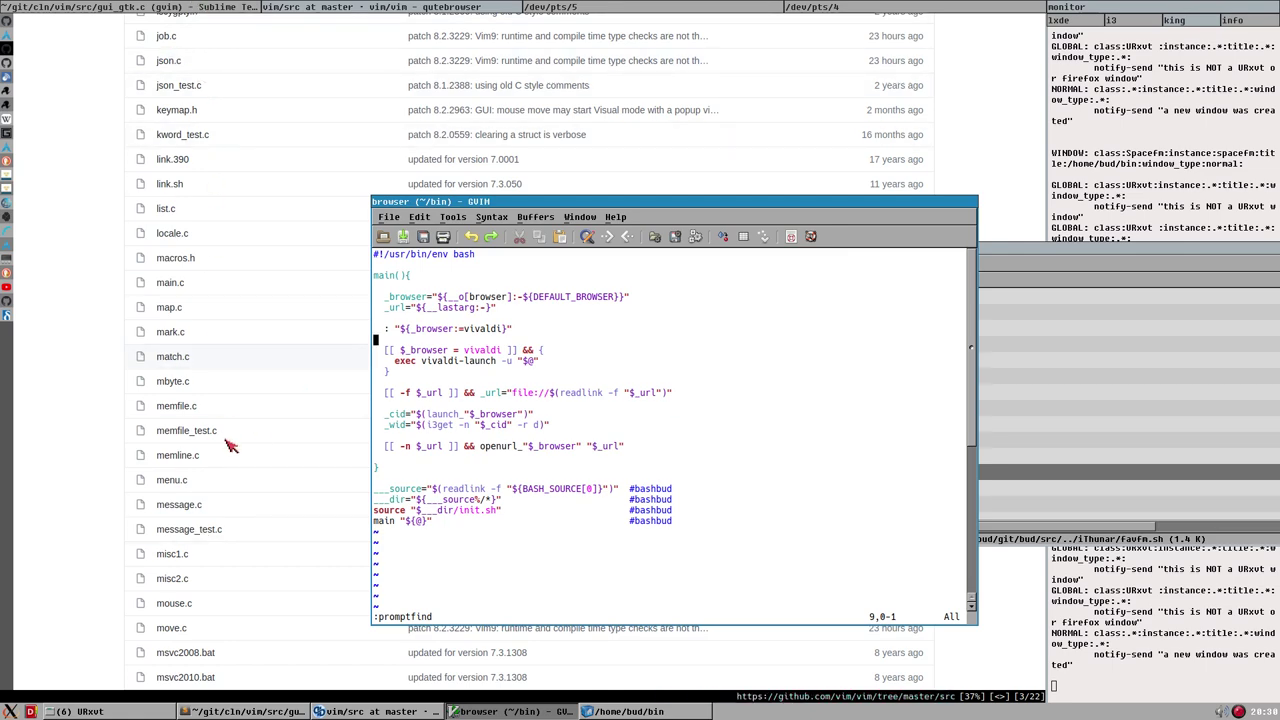
scroll(229, 445, down, 4)
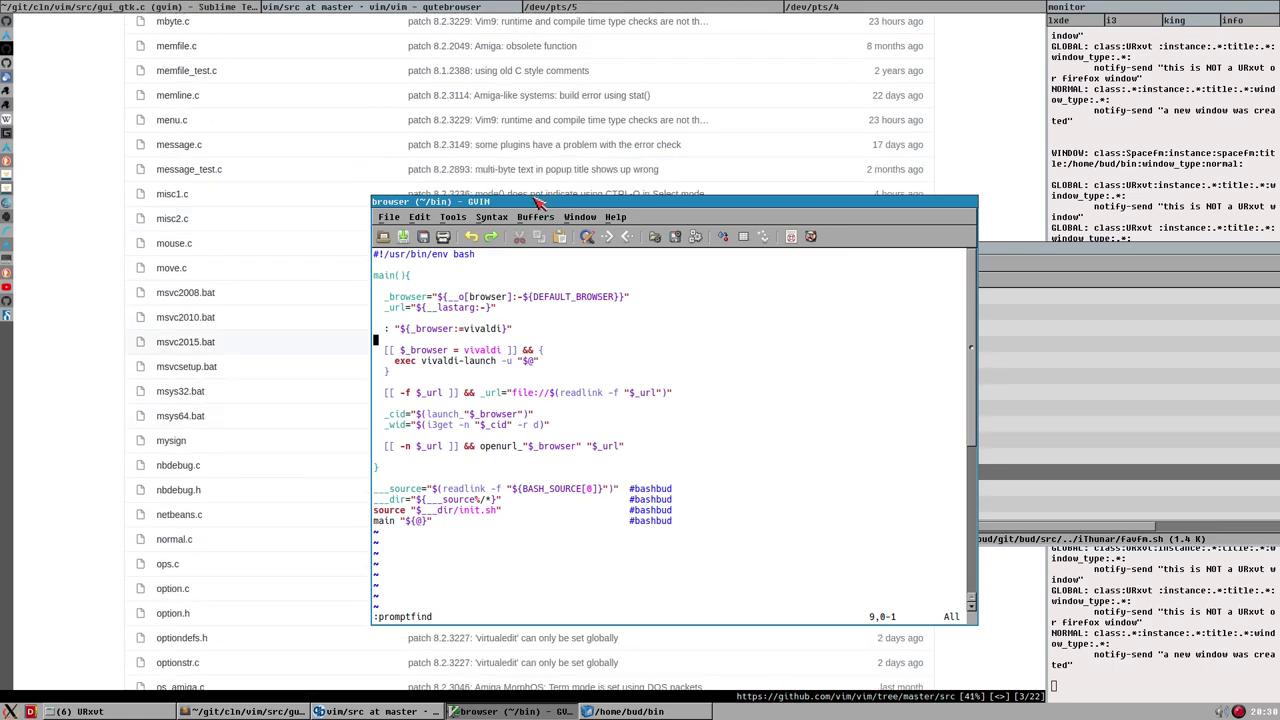
Shift the GVim window right, then drop it at the left-middle in front of SpaceFM.
drag(537, 203, 659, 156)
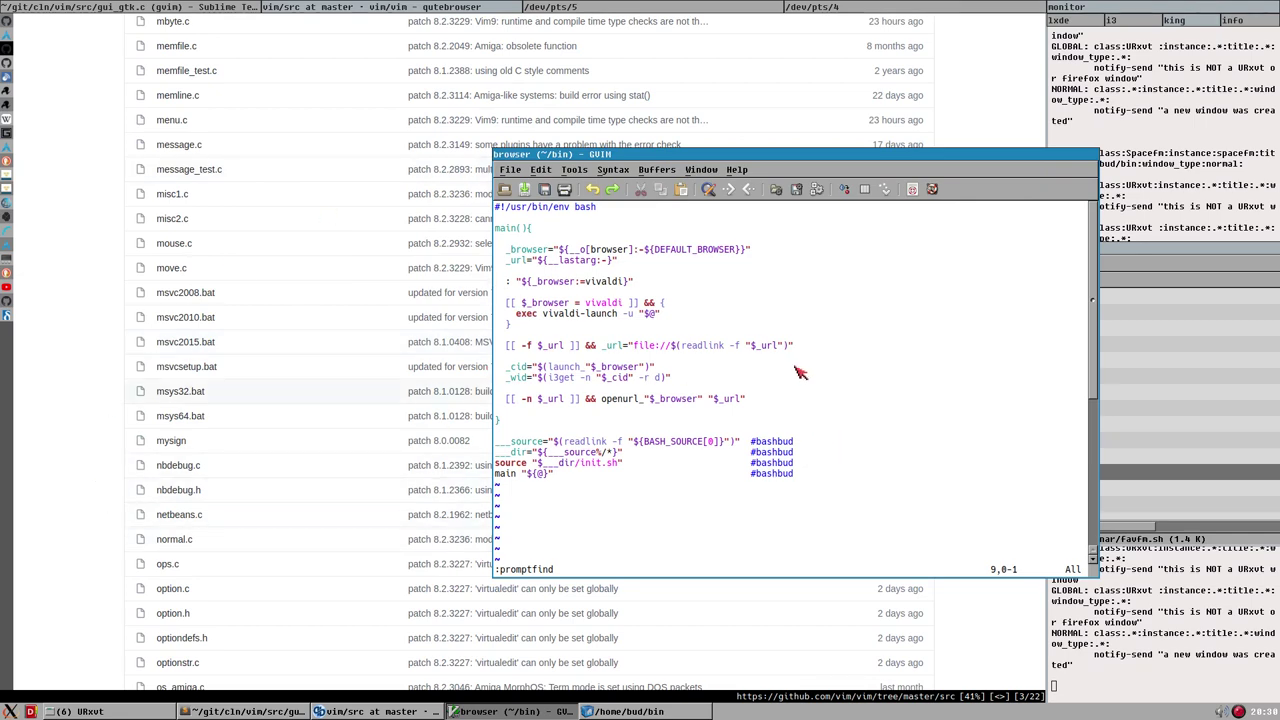
drag(718, 156, 779, 184)
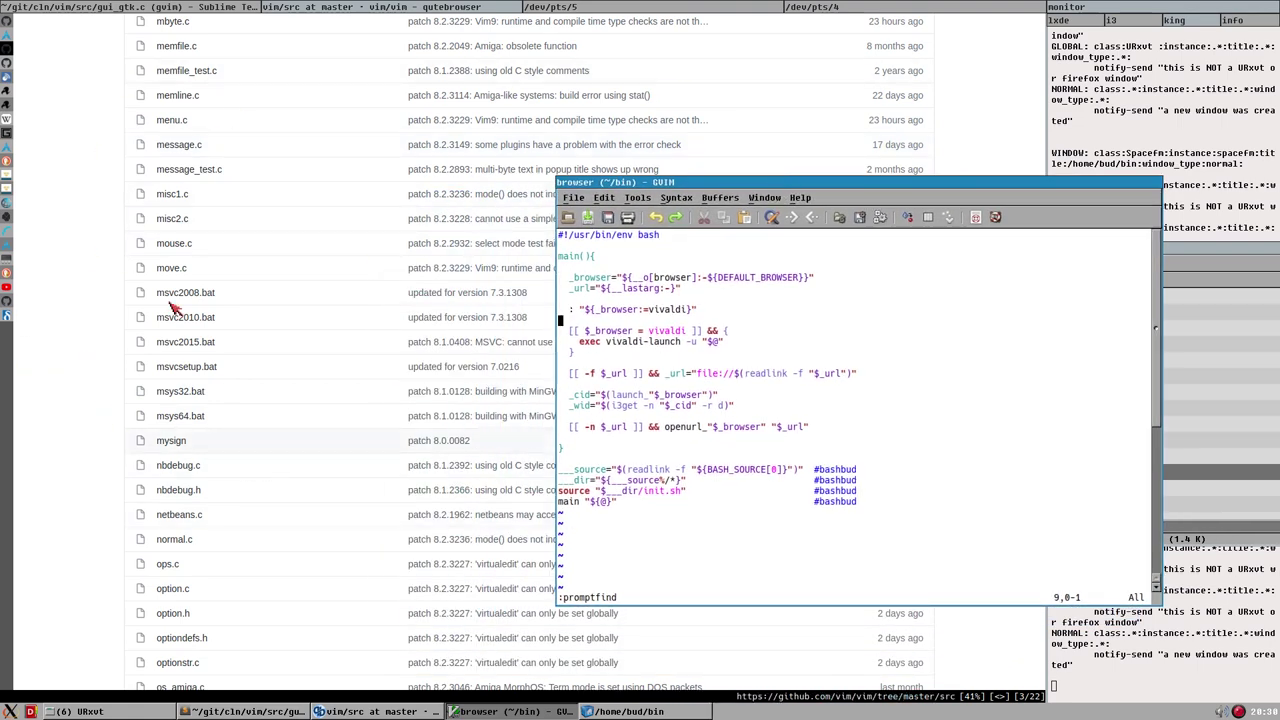
scroll(214, 451, down, 6)
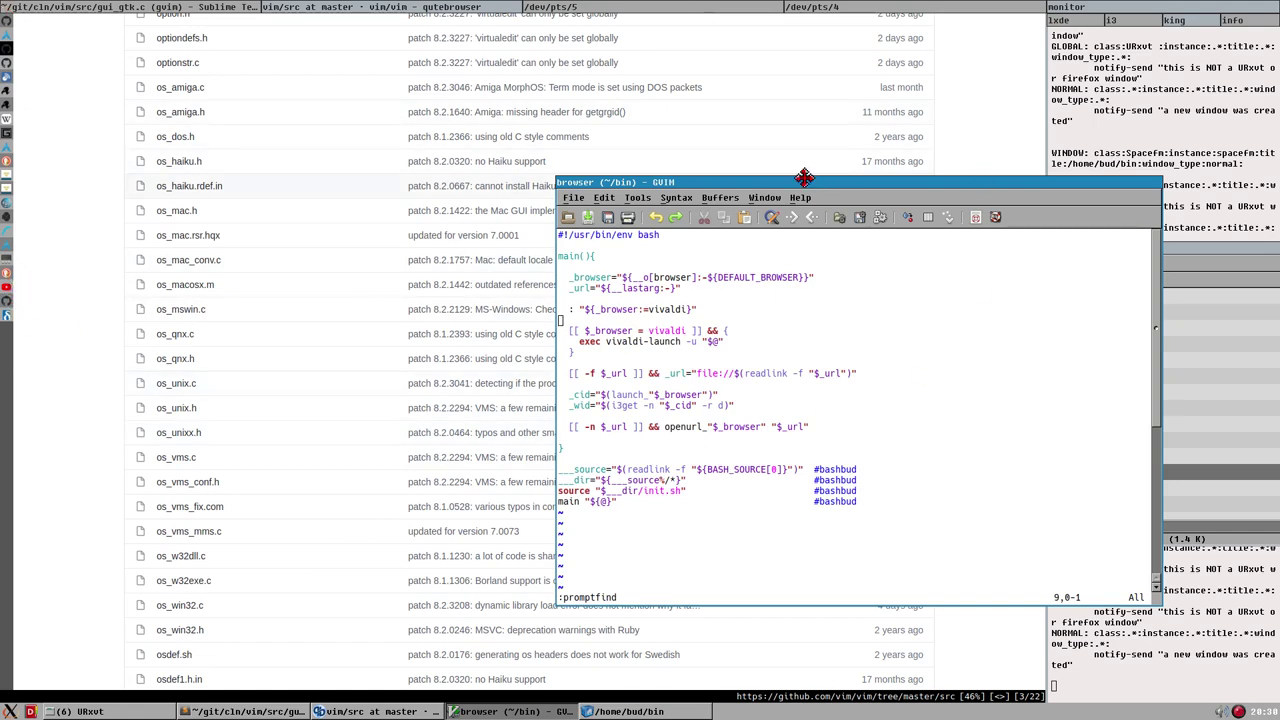
drag(804, 177, 387, 219)
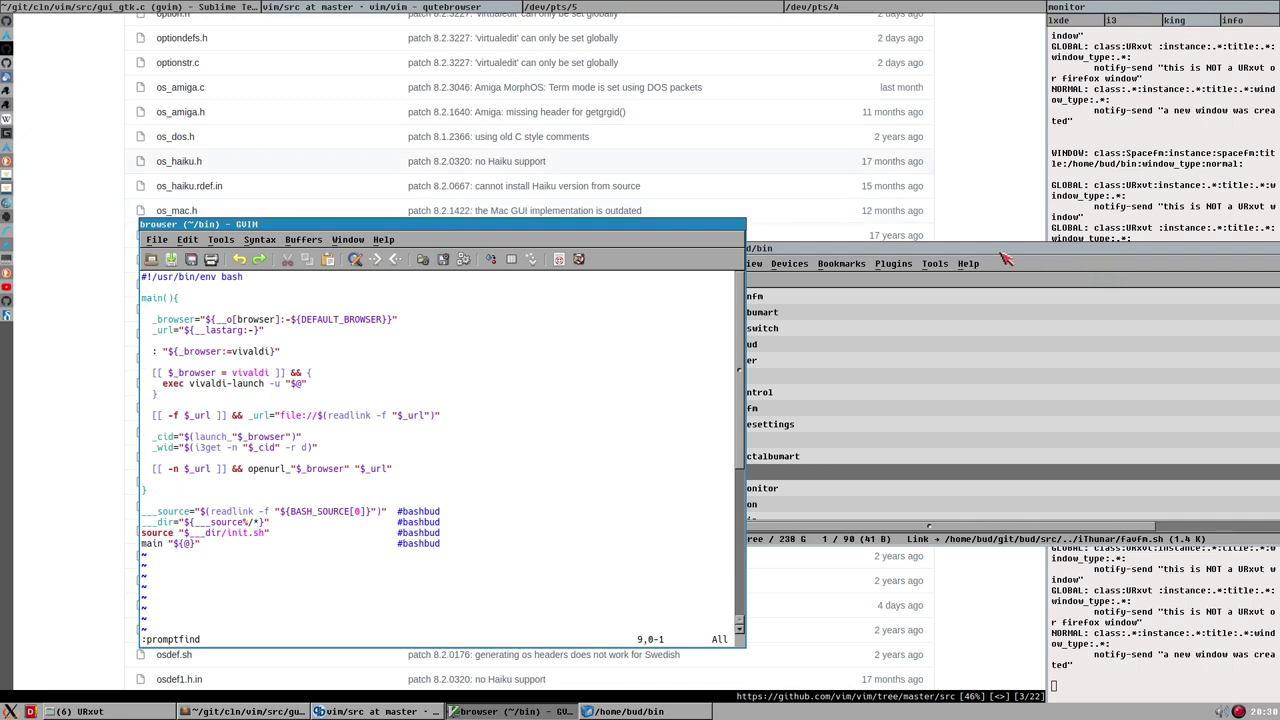
Shrink SpaceFM's /home/bud/bin window and move it right, then shrink GVim beside it.
drag(998, 250, 543, 305)
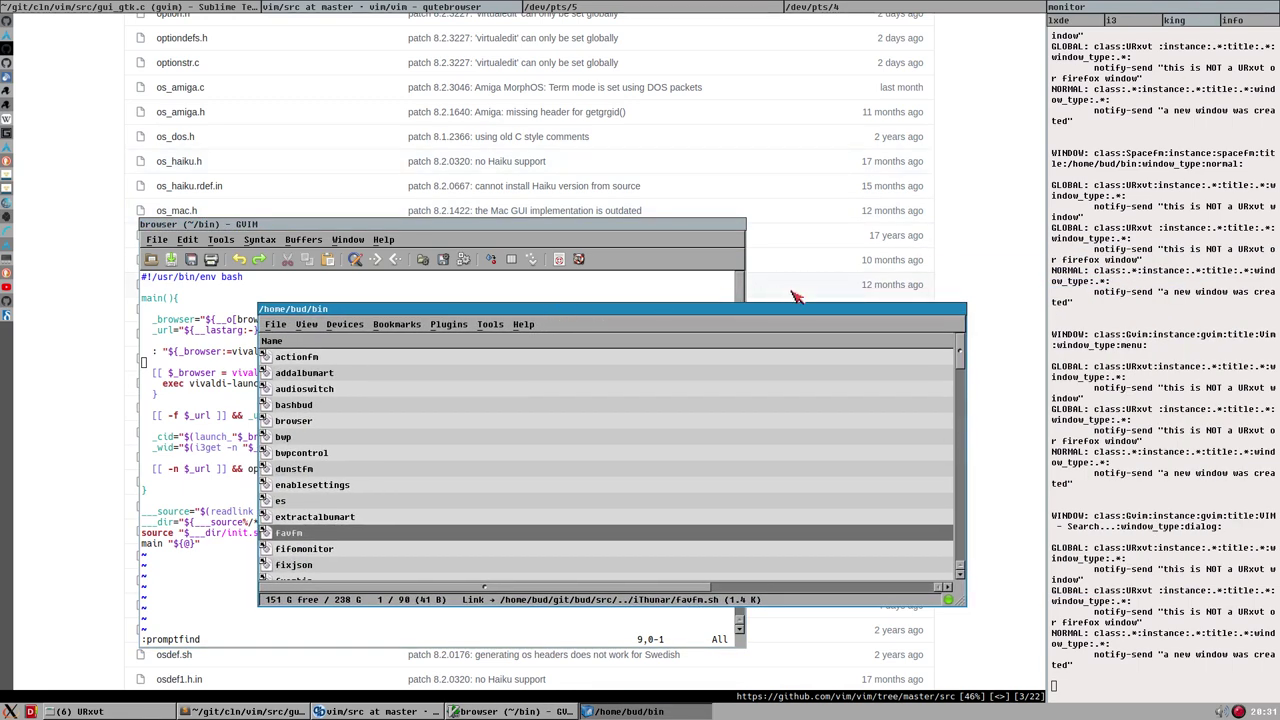
mouse_move(957, 311)
mouse_down()
mouse_move(630, 343)
mouse_move(658, 302)
mouse_move(712, 286)
mouse_move(1004, 277)
mouse_move(968, 310)
mouse_up()
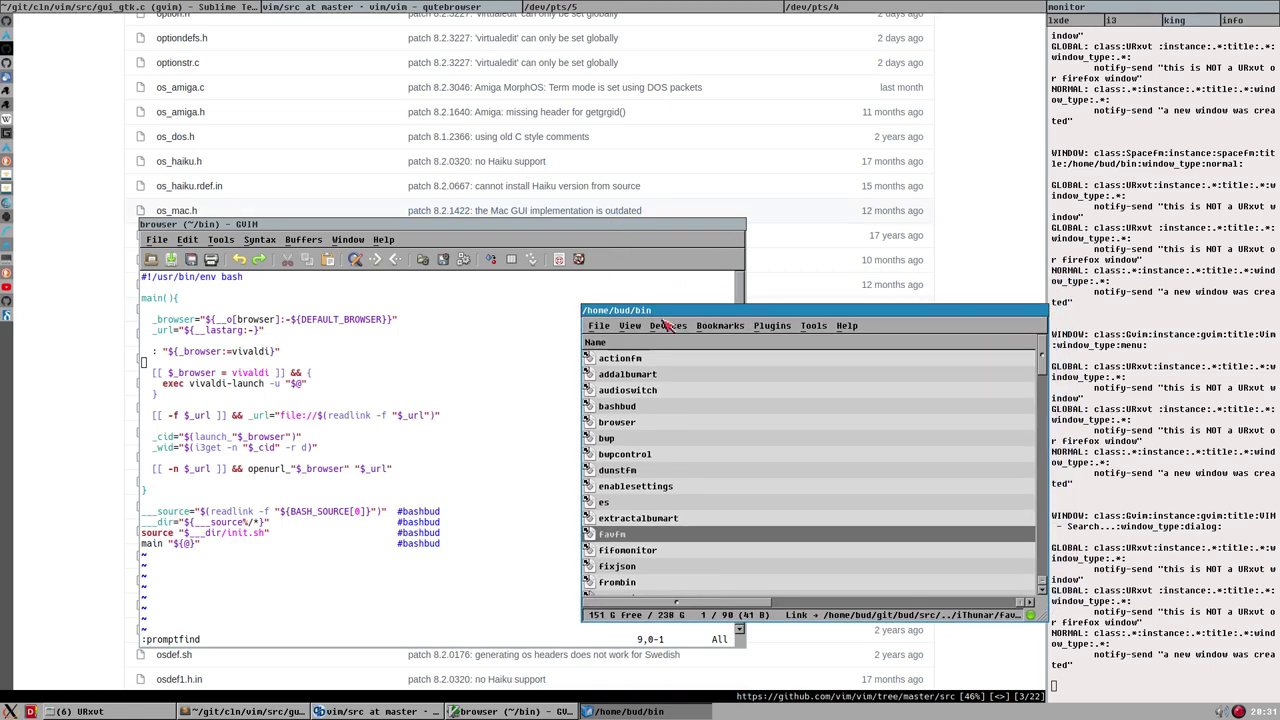
drag(692, 310, 860, 300)
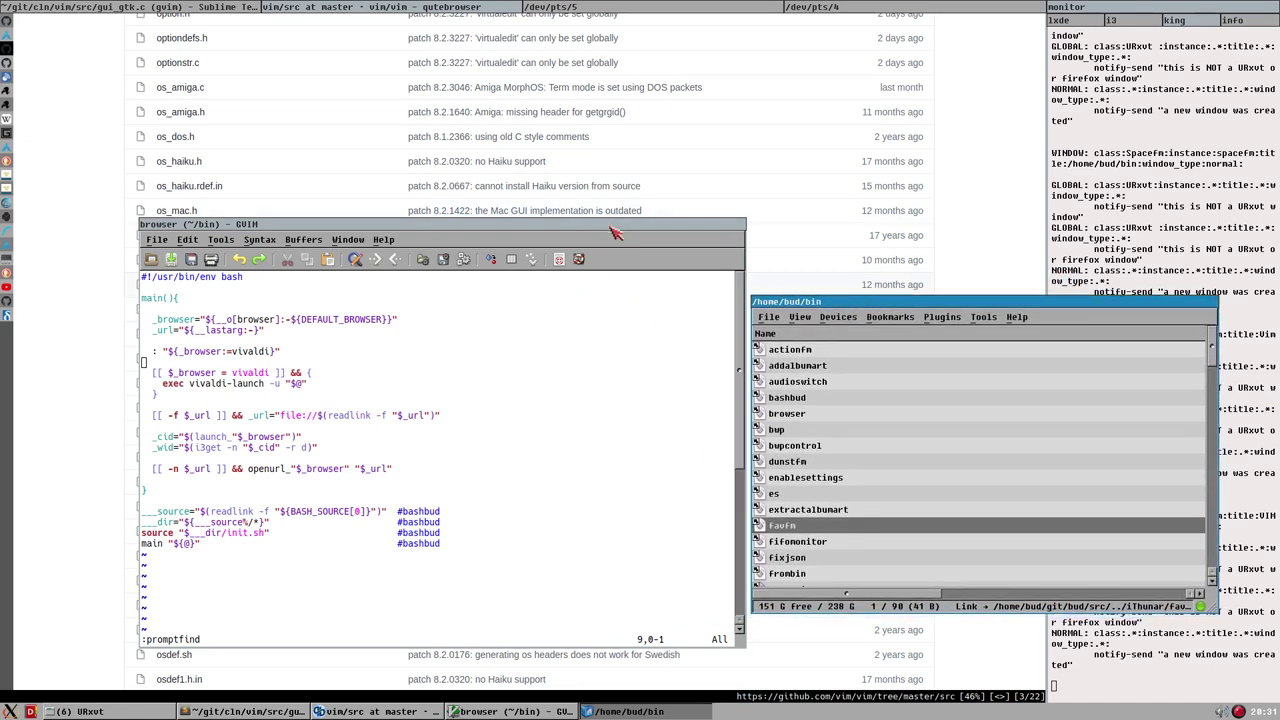
drag(600, 222, 586, 149)
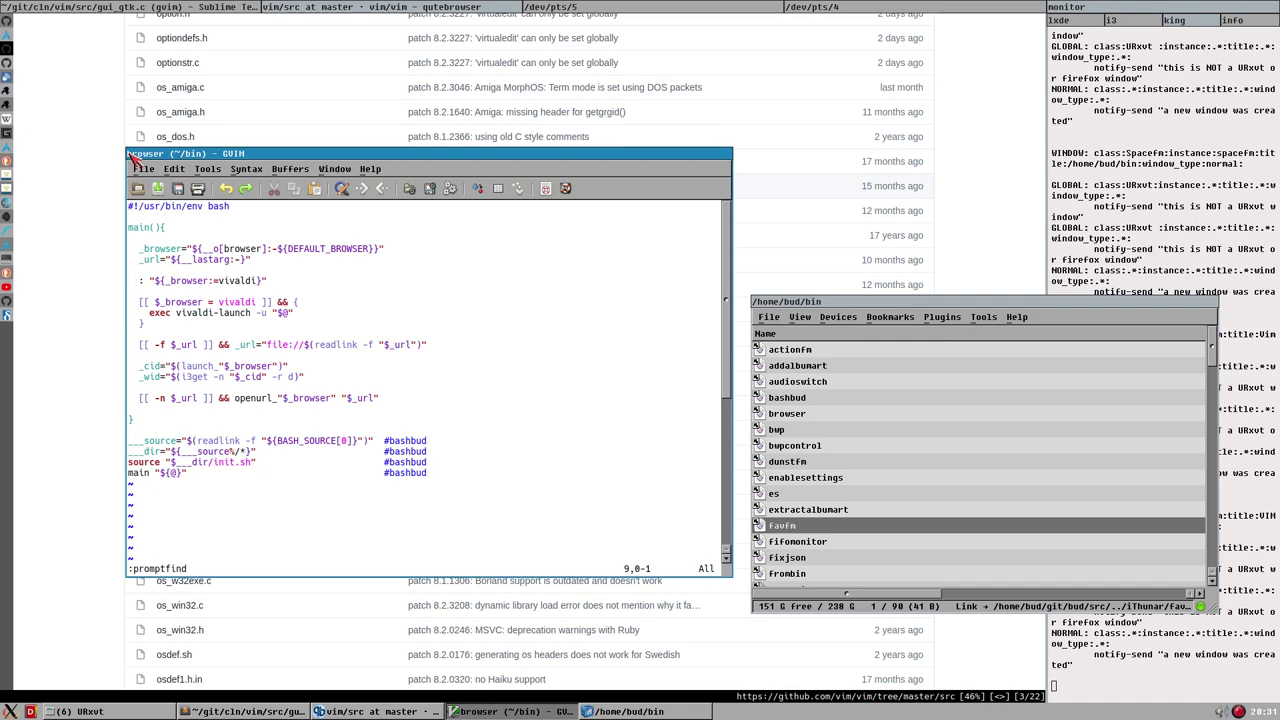
drag(128, 150, 387, 232)
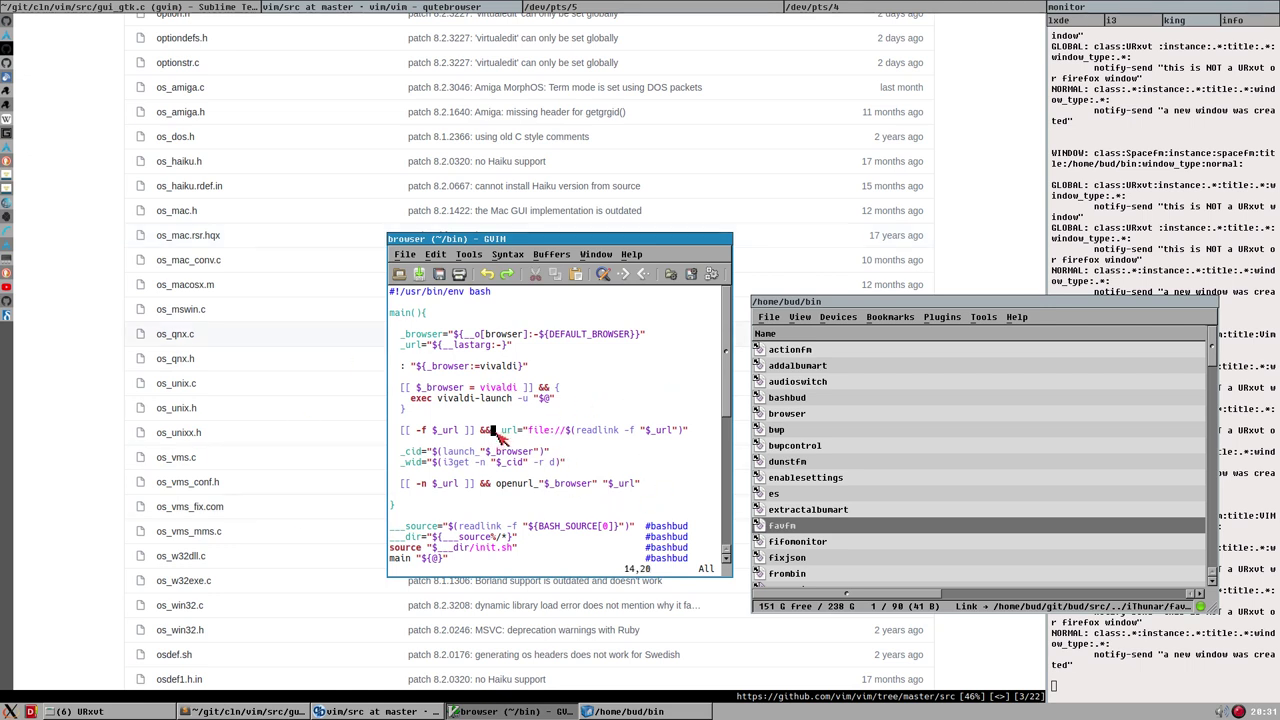
Select line 14's _url="file://$(readlink -f "$_url")" assignment and nudge both windows slightly.
drag(492, 431, 694, 438)
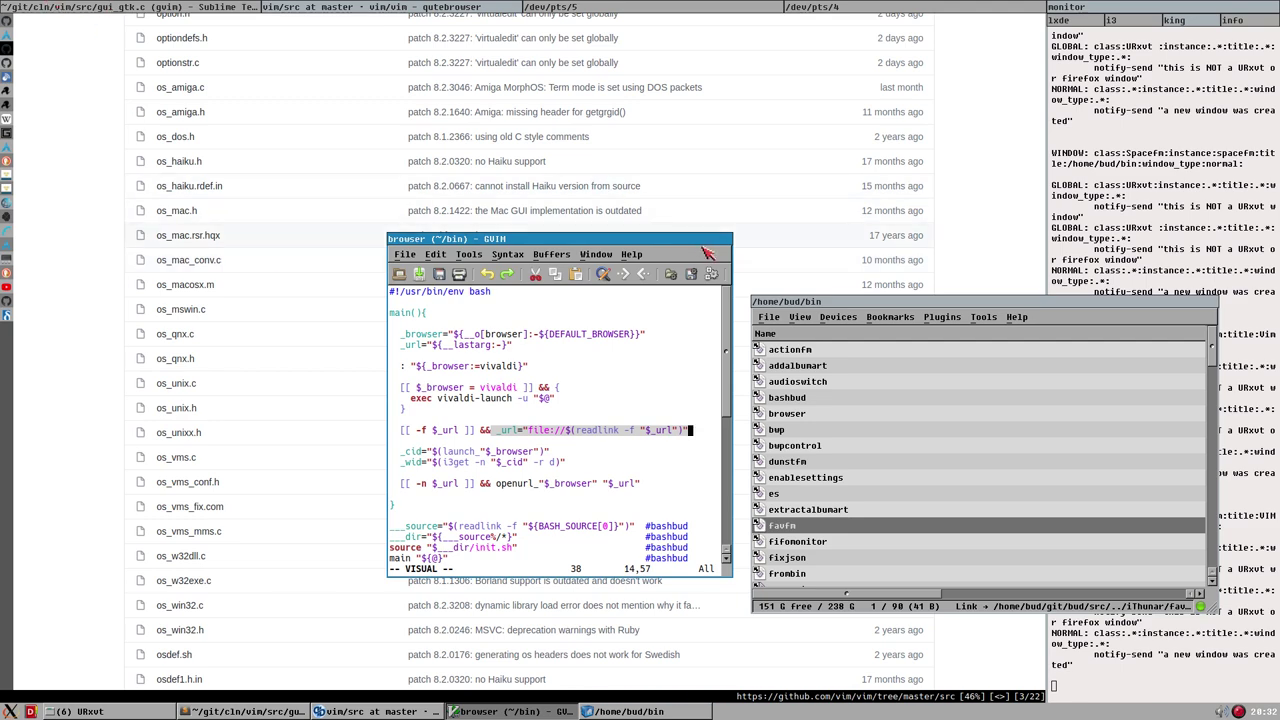
drag(848, 318, 854, 270)
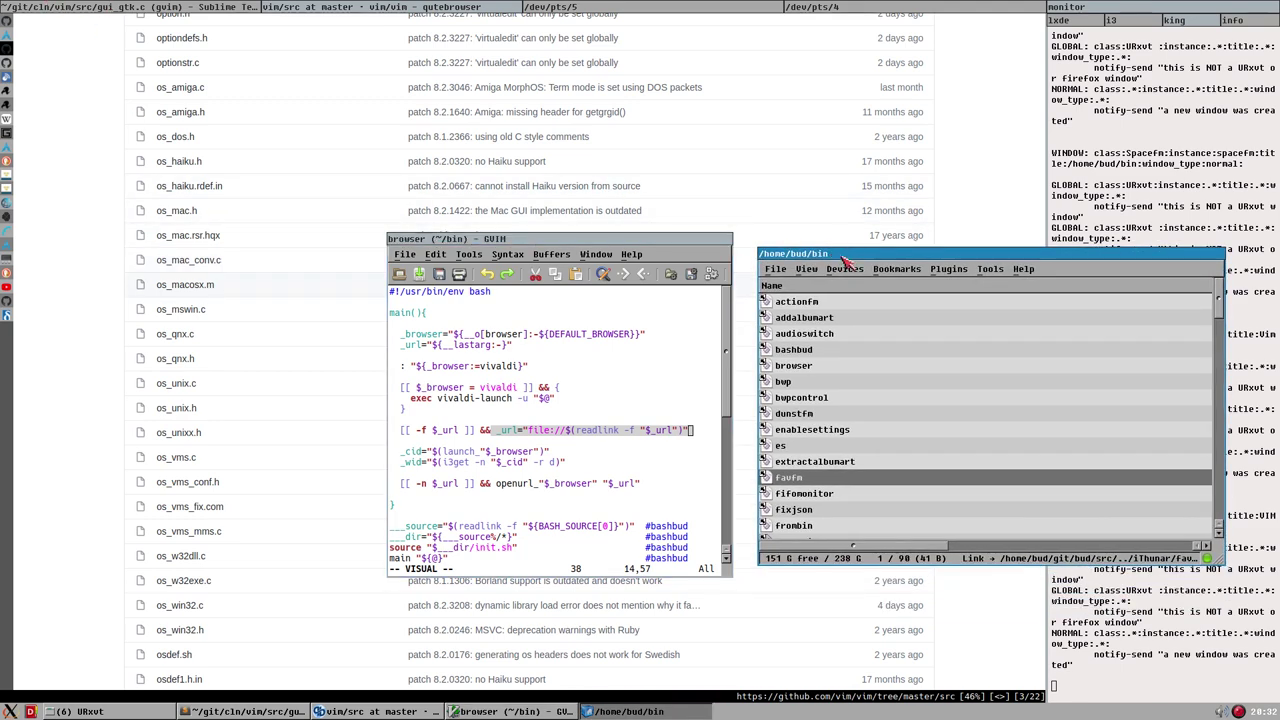
drag(610, 240, 625, 243)
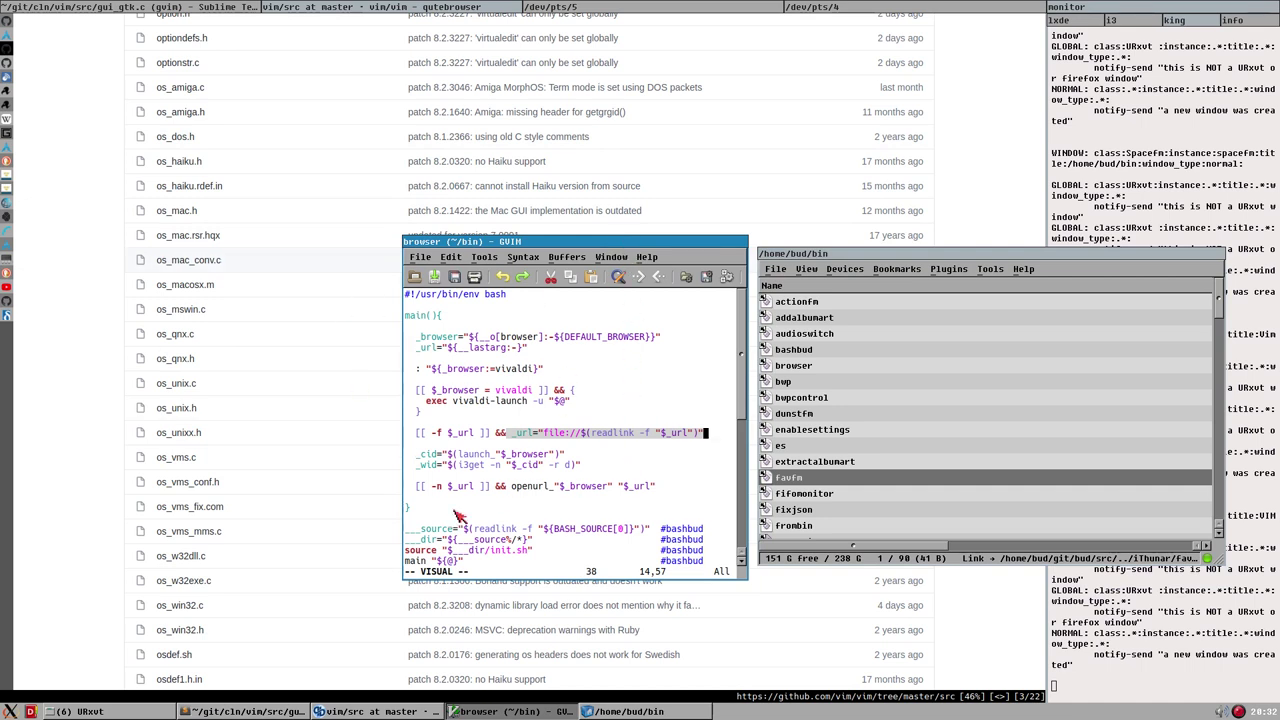